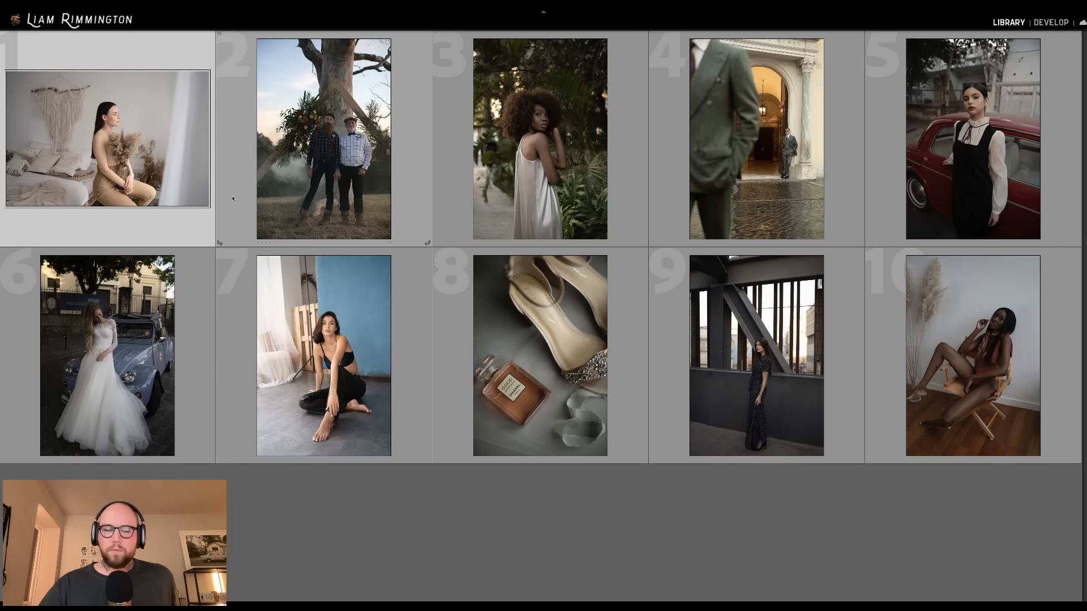
# - Open the first photo, the woman seated with dried grasses, for developing, raise its exposure slightly and inspect her face up close
pyautogui.press('d')
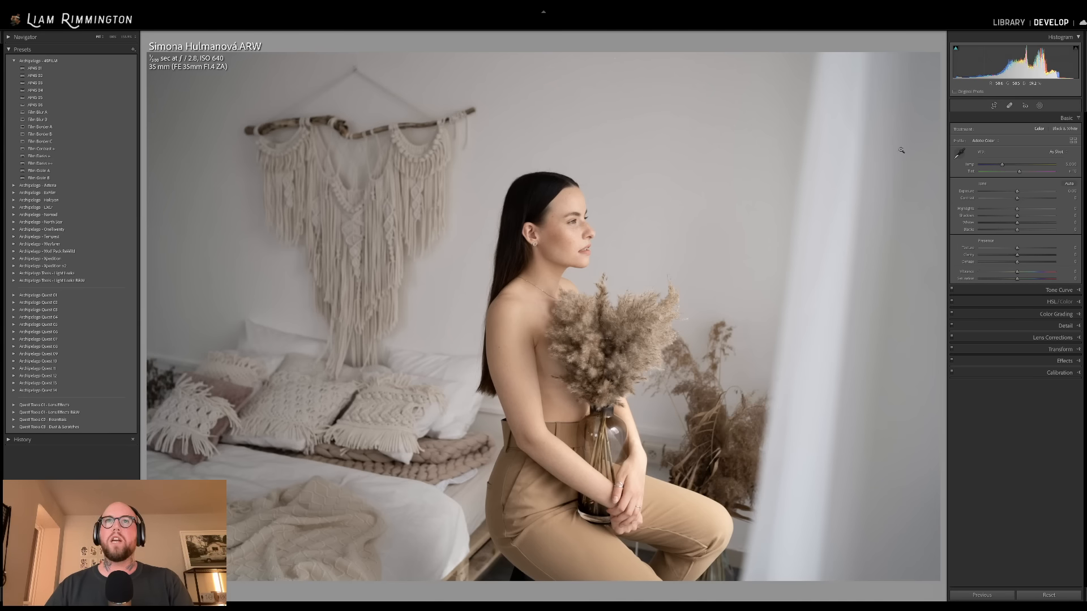
pyautogui.moveTo(1017, 191); pyautogui.dragTo(1019, 191)
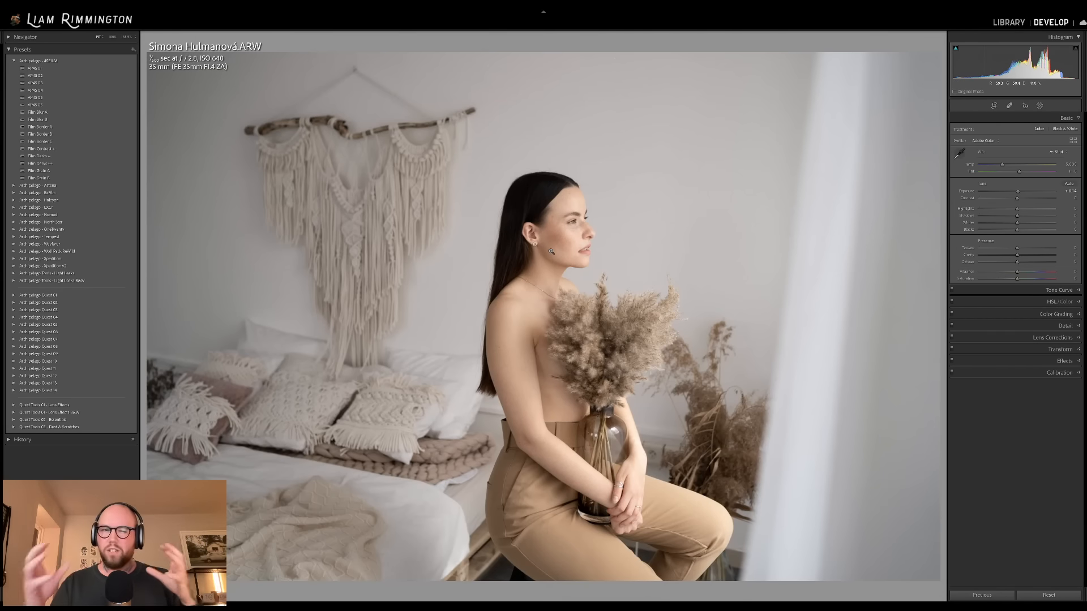
pyautogui.click(552, 224)
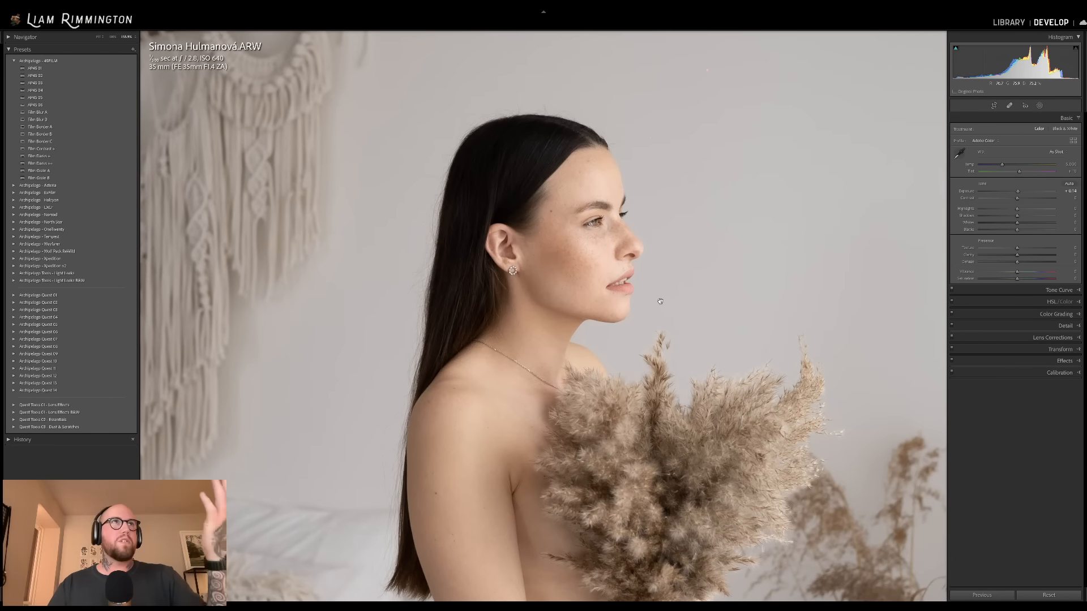
pyautogui.click(660, 301)
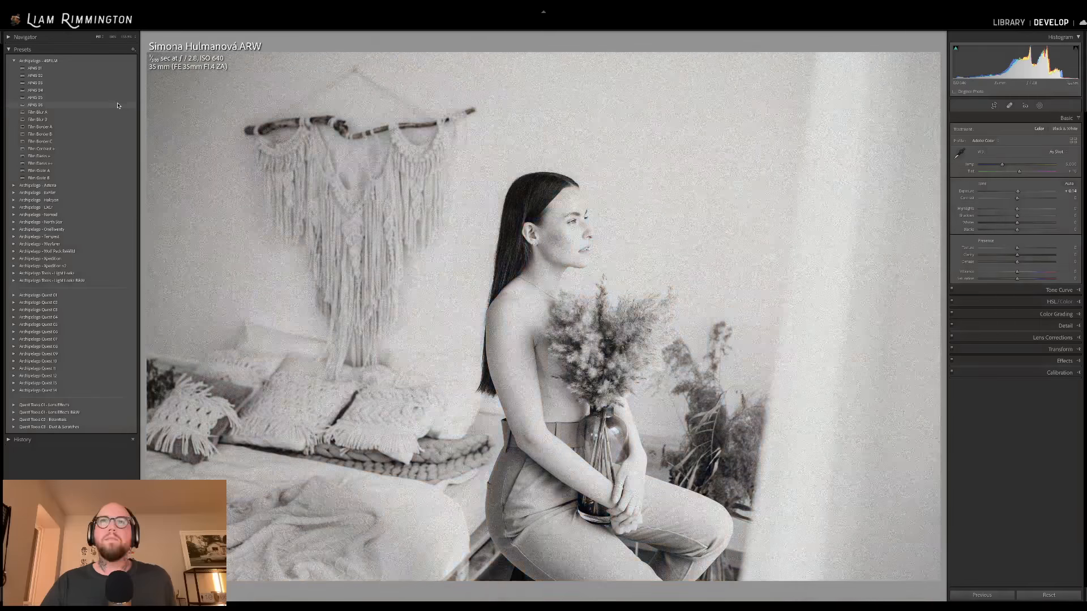
# - Apply the first preset of the expanded Archipelago film group and raise its profile amount moderately above 100
pyautogui.click(120, 71)
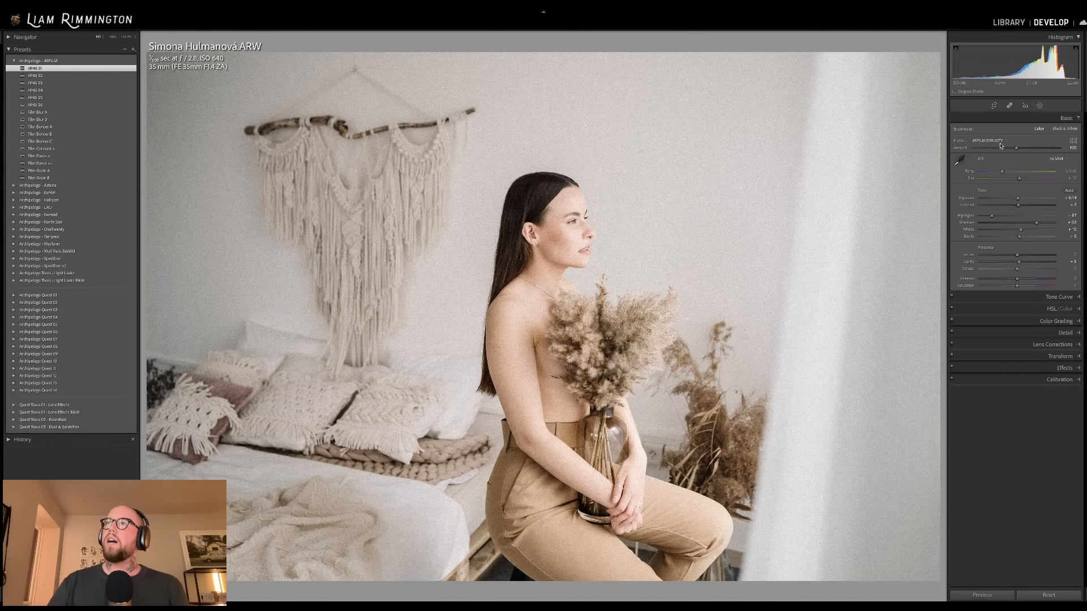
pyautogui.moveTo(1016, 148)
pyautogui.mouseDown()
pyautogui.moveTo(1056, 149)
pyautogui.moveTo(979, 155)
pyautogui.moveTo(1053, 147)
pyautogui.moveTo(1008, 149)
pyautogui.mouseUp()
pyautogui.doubleClick(961, 148)
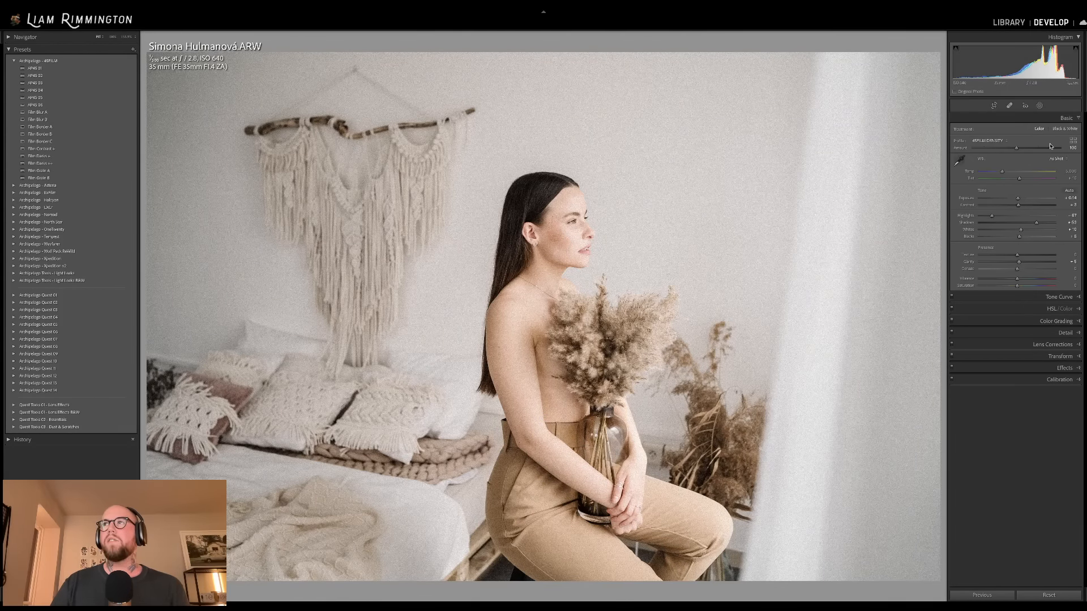
pyautogui.moveTo(1017, 150); pyautogui.dragTo(1031, 147)
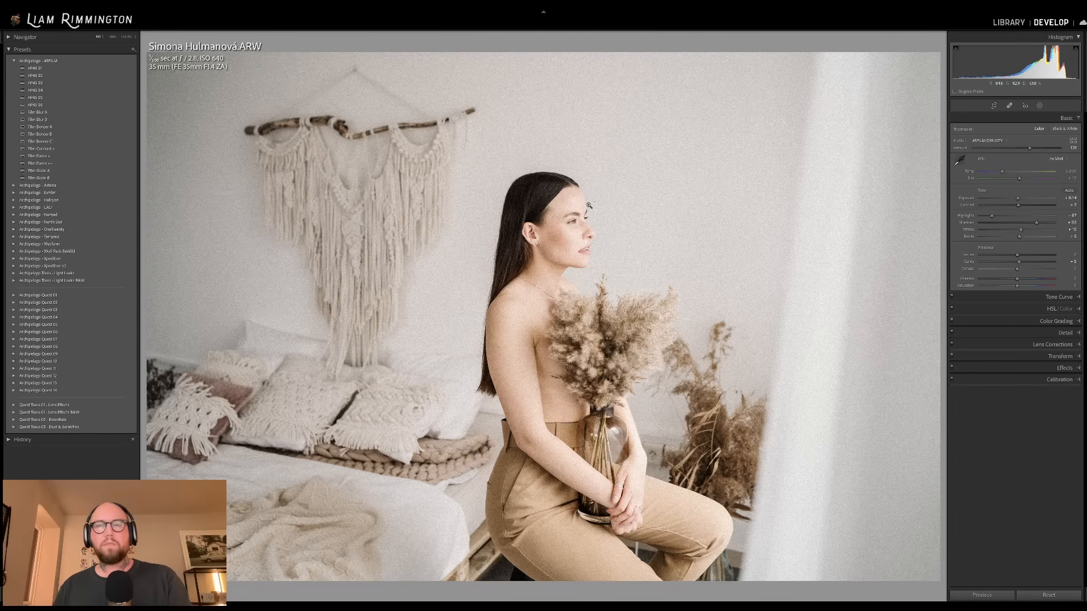
# - Crop the photo to the 4 x 5 / 8 x 10 aspect ratio, shifting the image slightly left within the frame
pyautogui.click(994, 107)
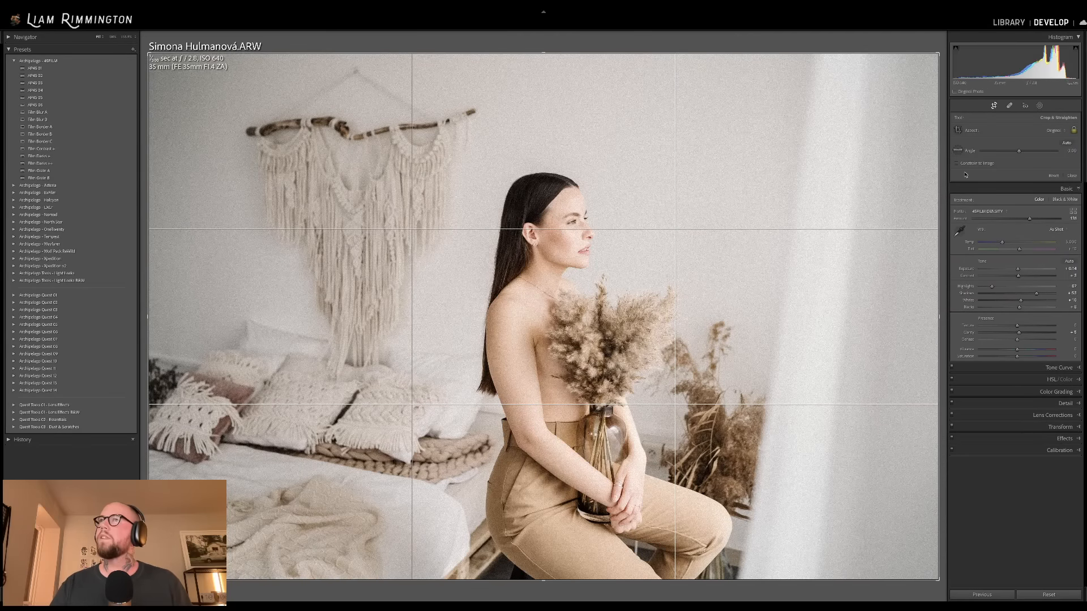
pyautogui.click(1061, 133)
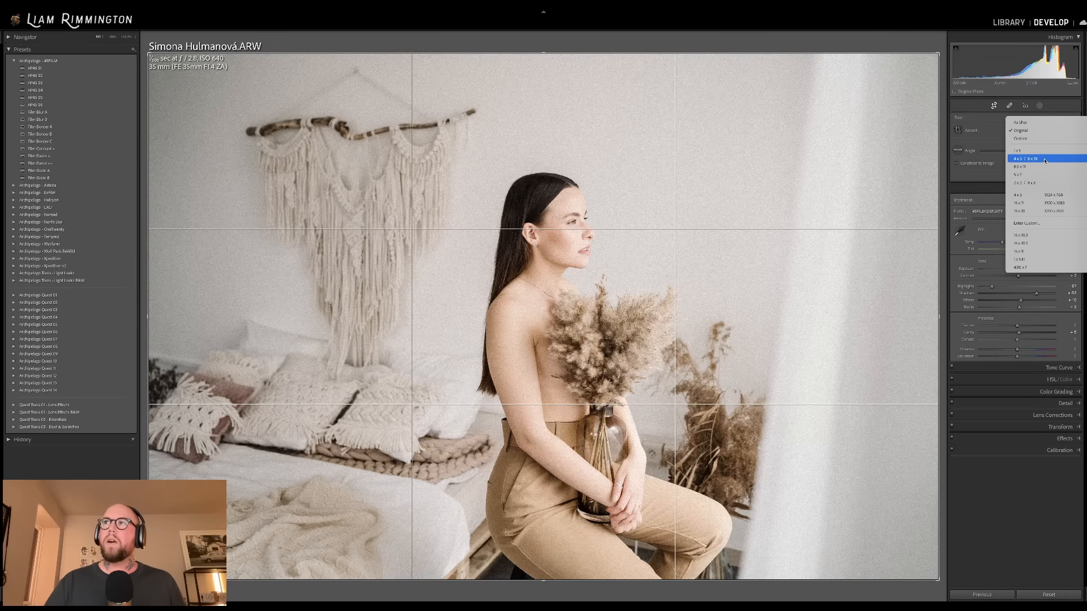
pyautogui.click(1045, 161)
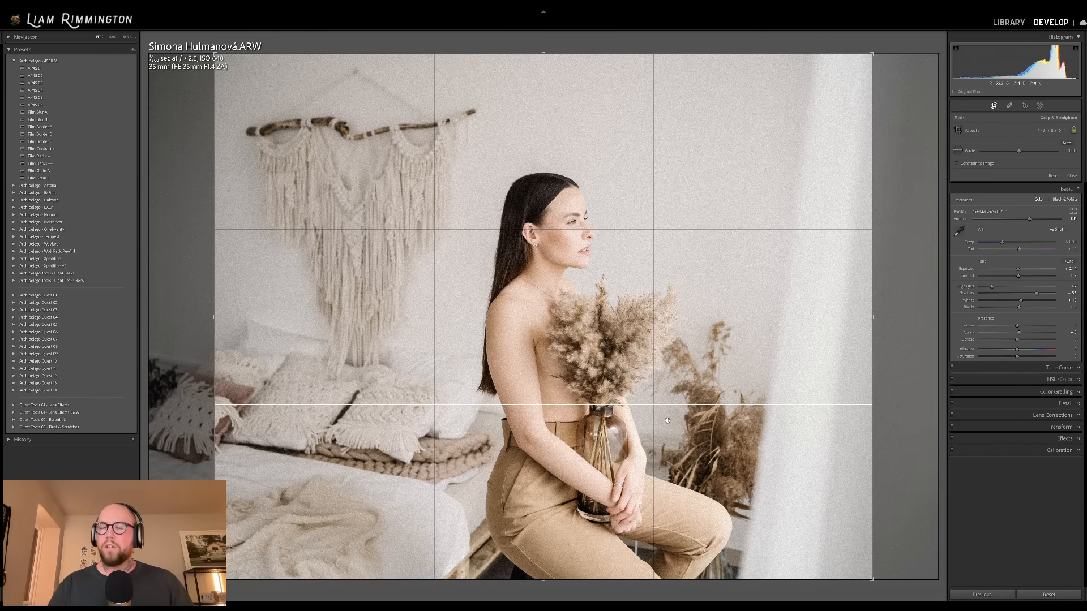
pyautogui.moveTo(582, 287)
pyautogui.mouseDown()
pyautogui.moveTo(548, 286)
pyautogui.moveTo(563, 286)
pyautogui.mouseUp()
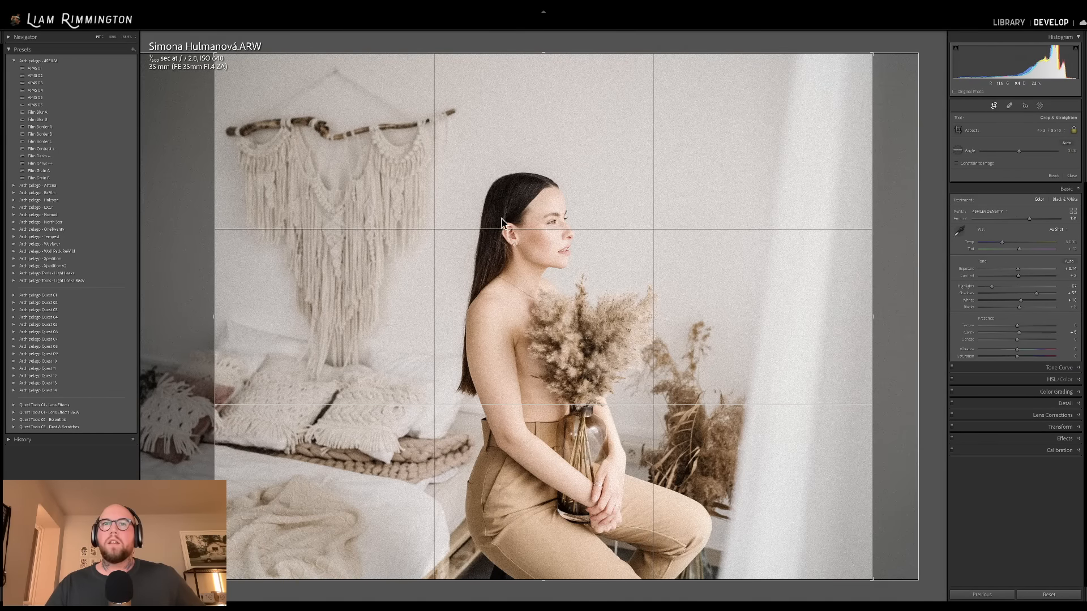
pyautogui.press('Return')
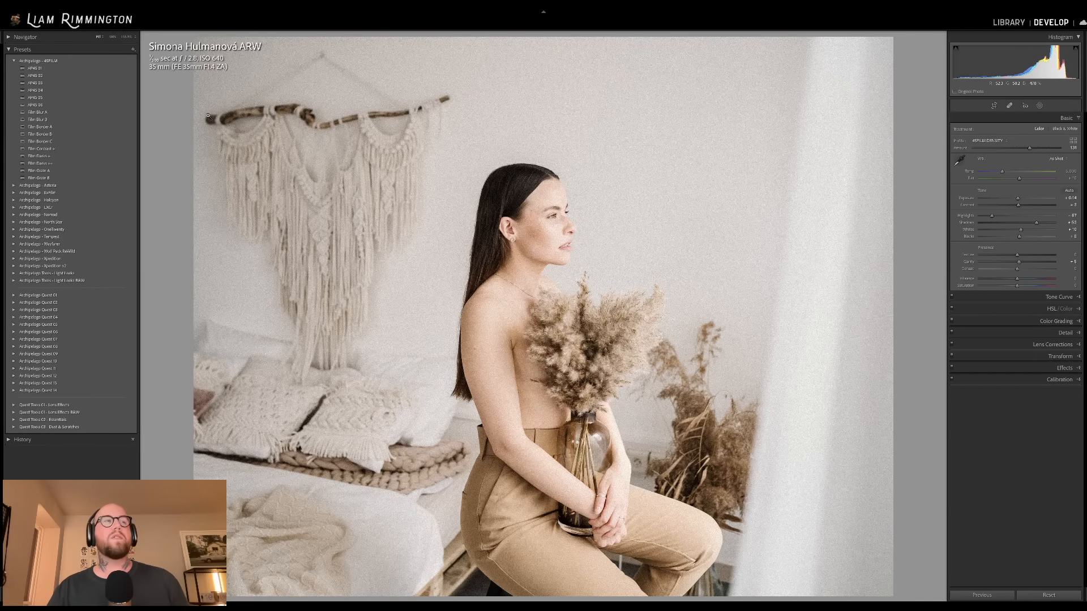
# - Try the Film Blur A preset, stretching its radial mask vertically and centring it on the woman's neck
pyautogui.click(123, 113)
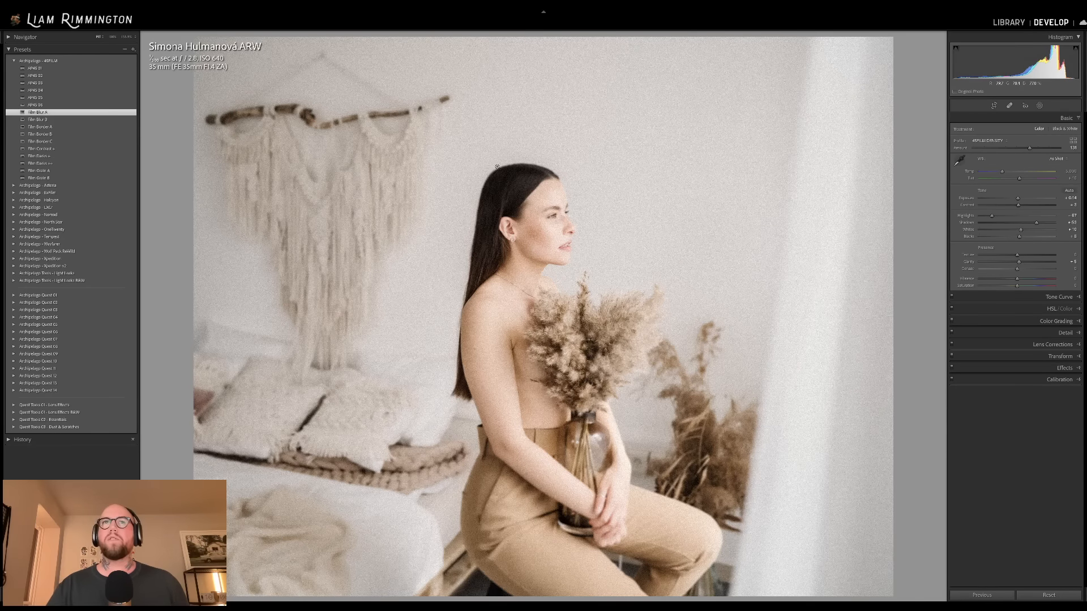
pyautogui.click(1040, 105)
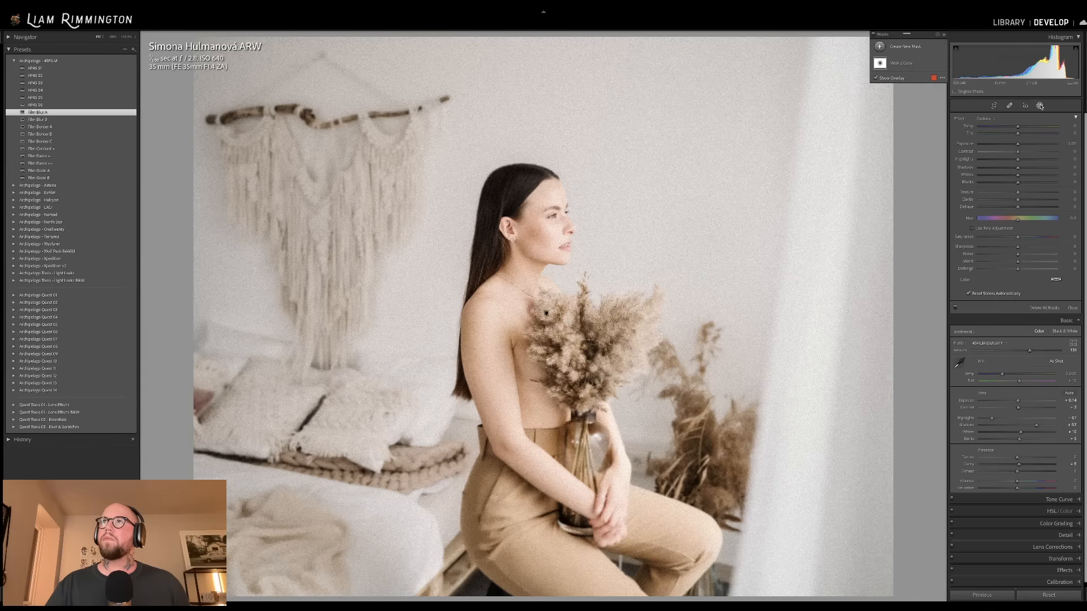
pyautogui.click(908, 63)
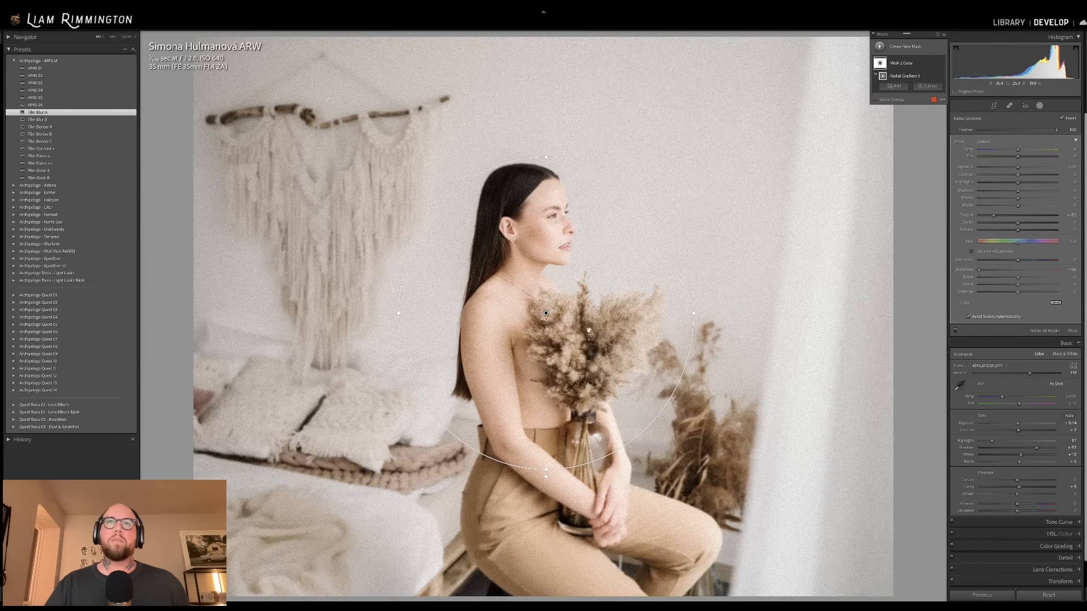
pyautogui.moveTo(546, 313); pyautogui.dragTo(539, 220)
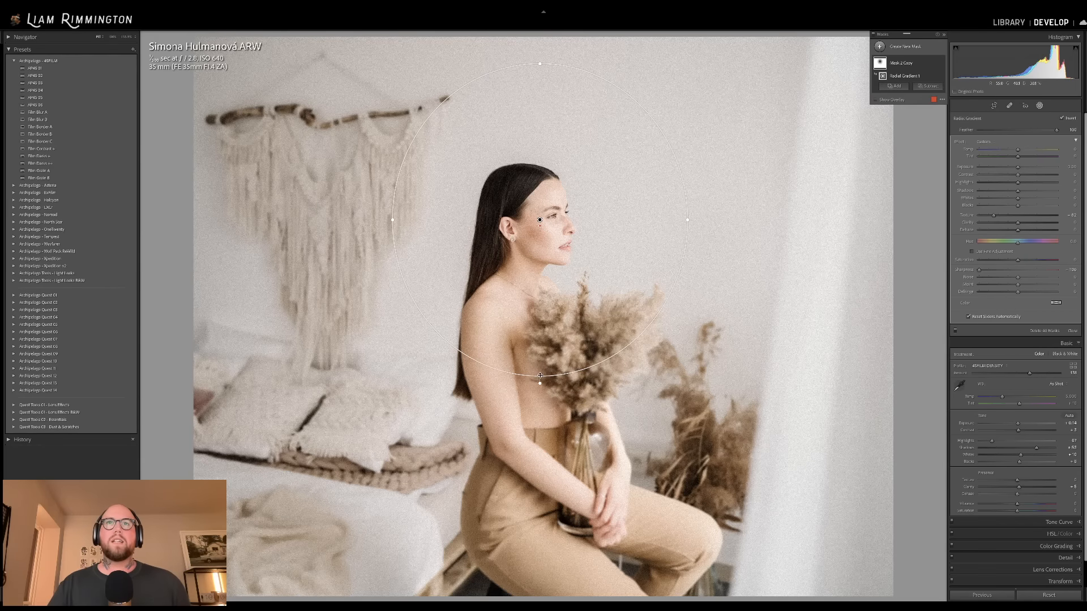
pyautogui.moveTo(539, 375); pyautogui.dragTo(540, 448)
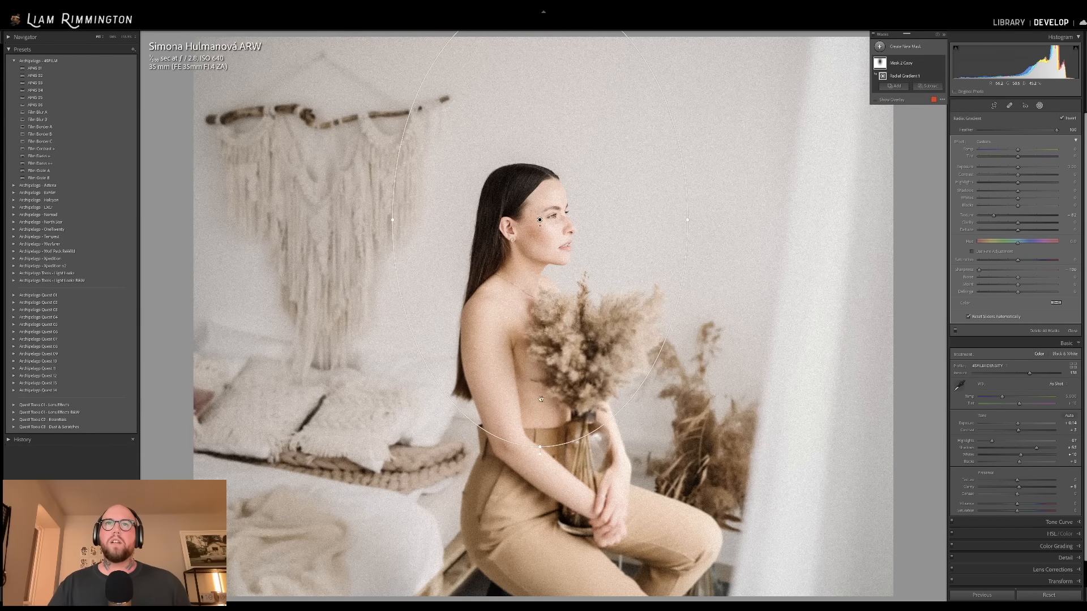
pyautogui.moveTo(544, 225); pyautogui.dragTo(537, 282)
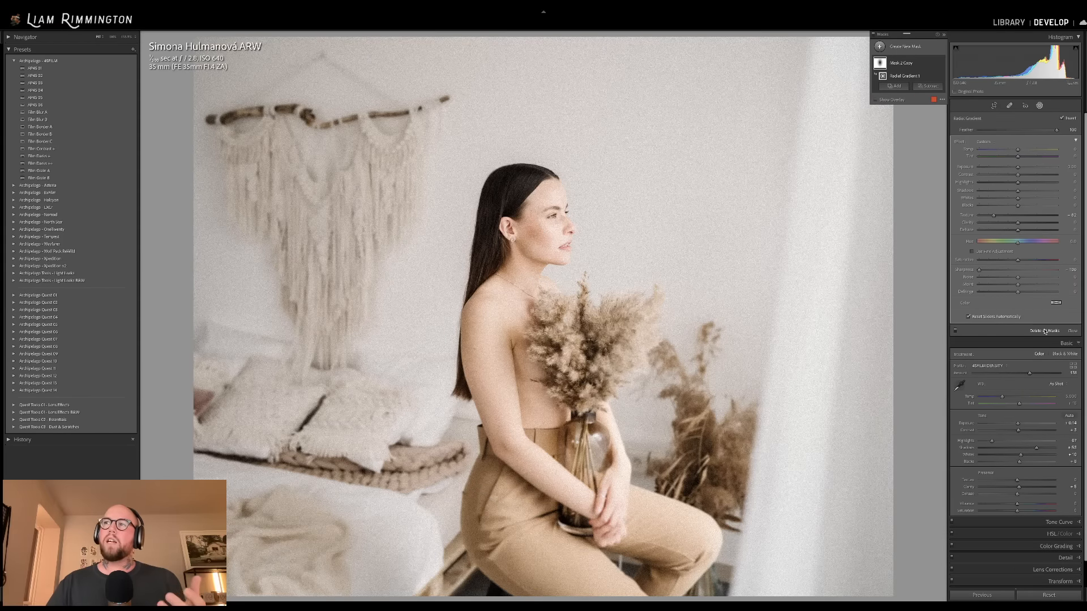
# - Check the photo with the blur mask's effect switched off and delete all masks
pyautogui.click(956, 332)
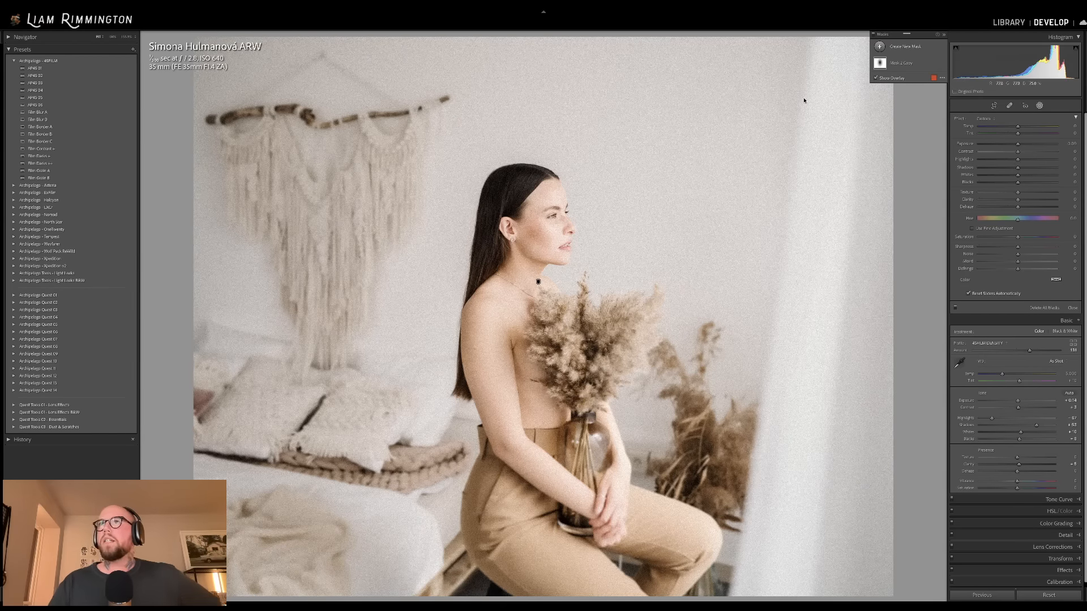
pyautogui.click(1054, 309)
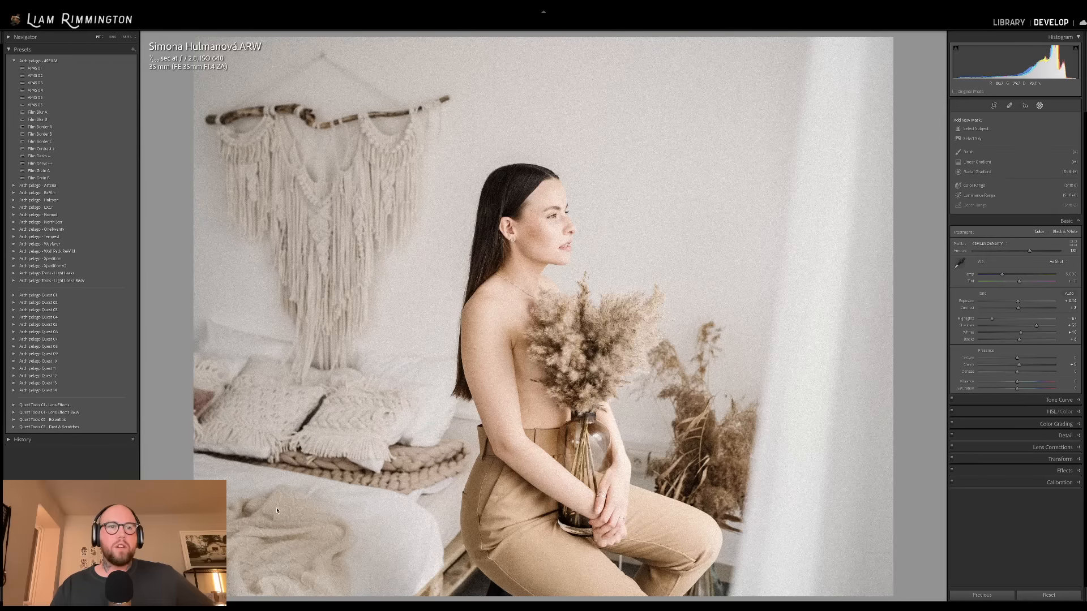
# - Try the Film Blur B preset, review its set of masks, delete them all and leave masking
pyautogui.click(130, 121)
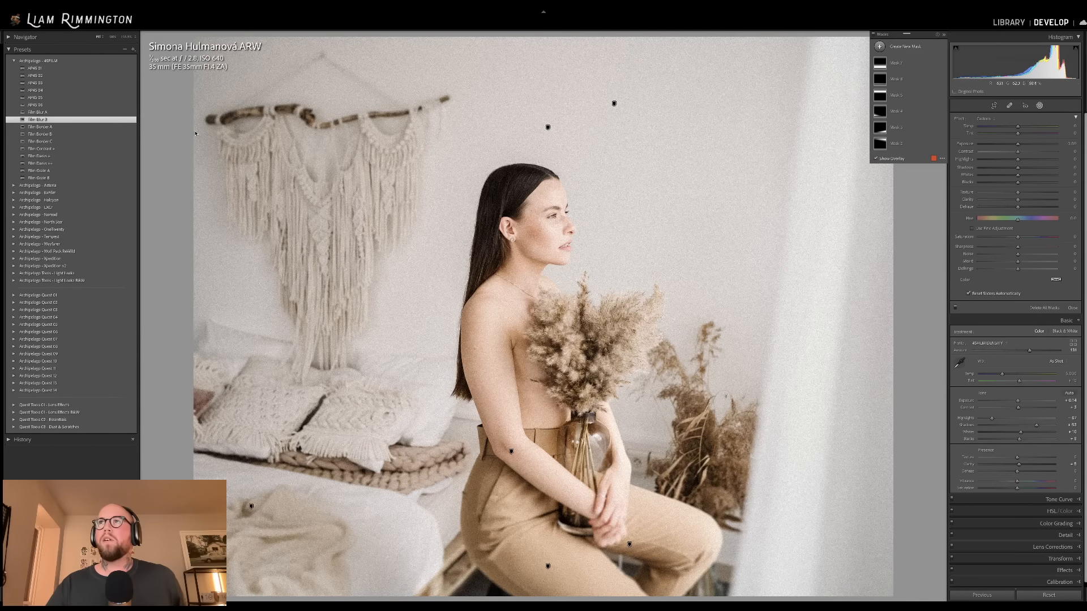
pyautogui.click(1040, 105)
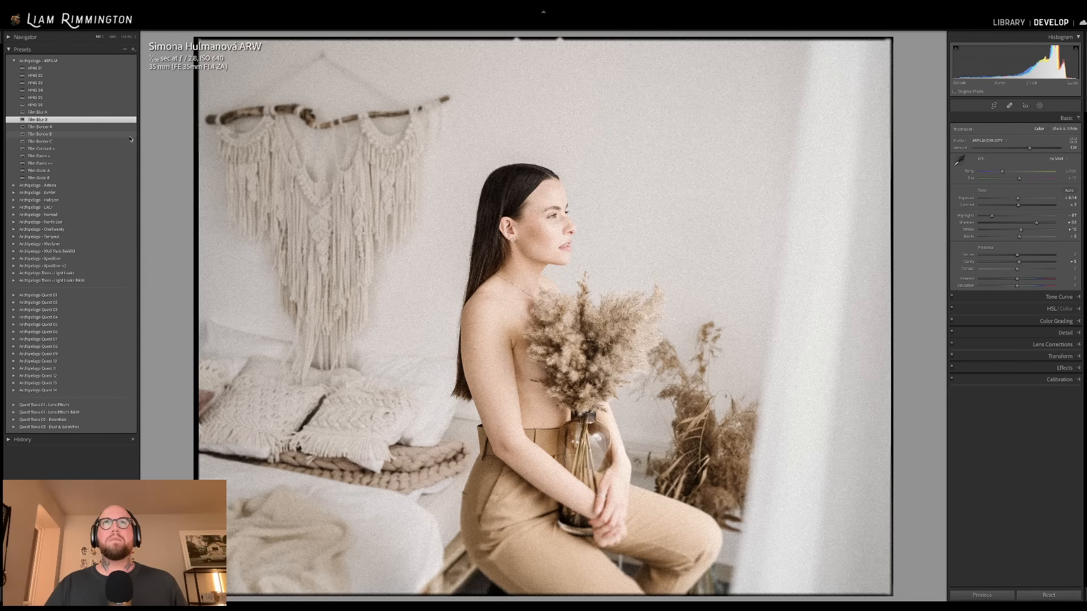
pyautogui.click(1042, 106)
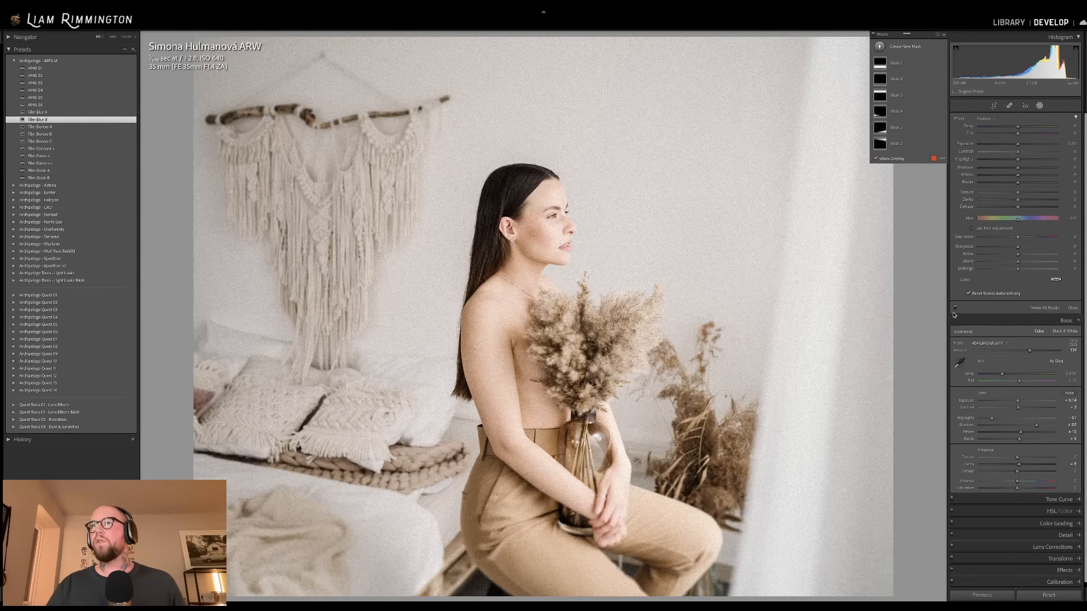
pyautogui.click(1045, 308)
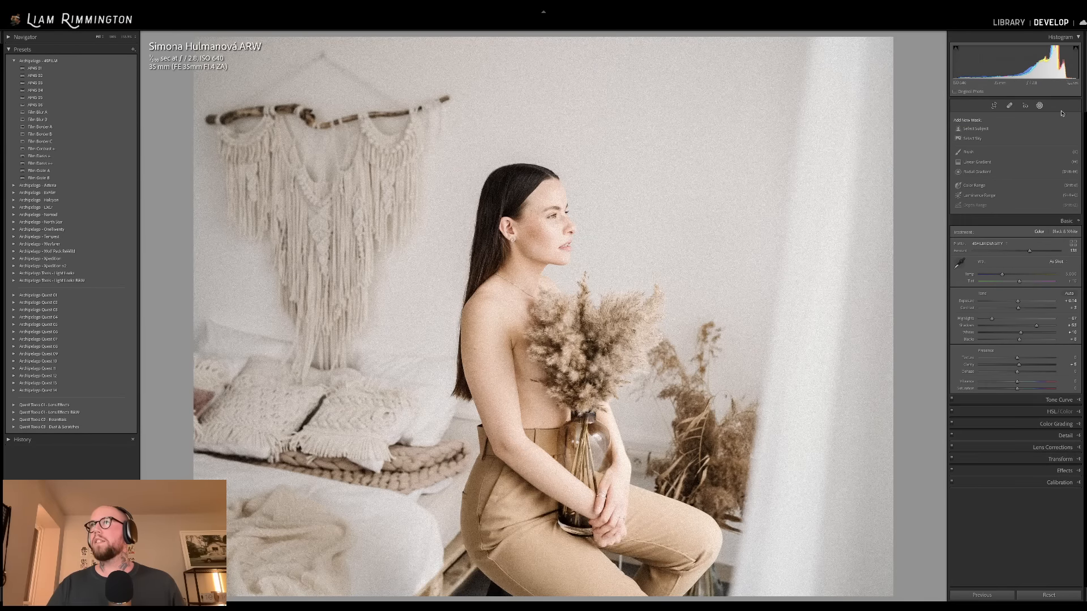
pyautogui.click(1039, 106)
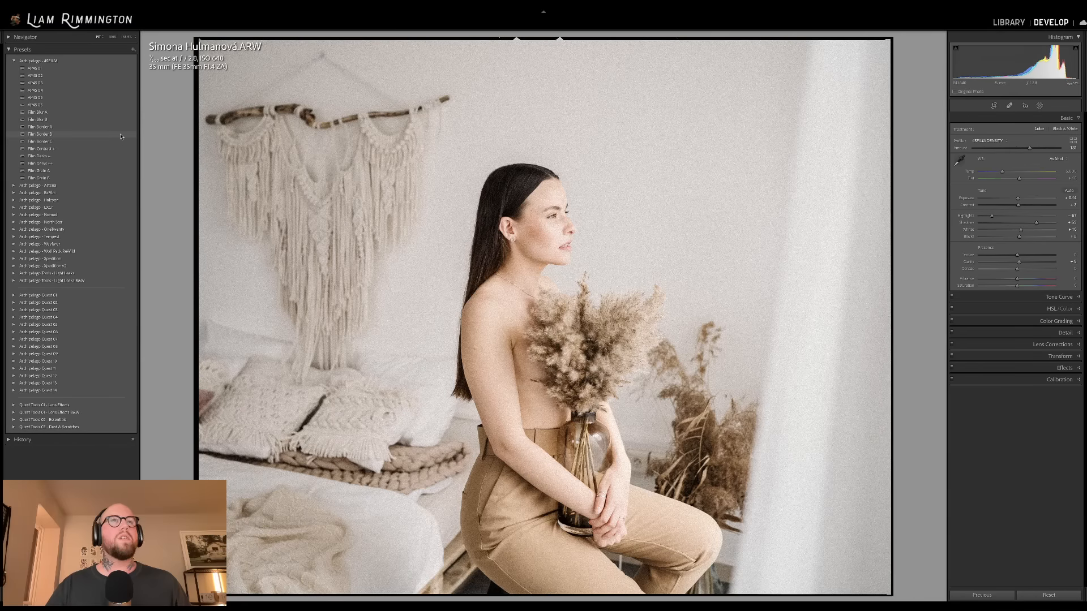
# - Apply the Film Border B and Film Contrast + presets, and lower the exposure to -0.04
pyautogui.click(120, 135)
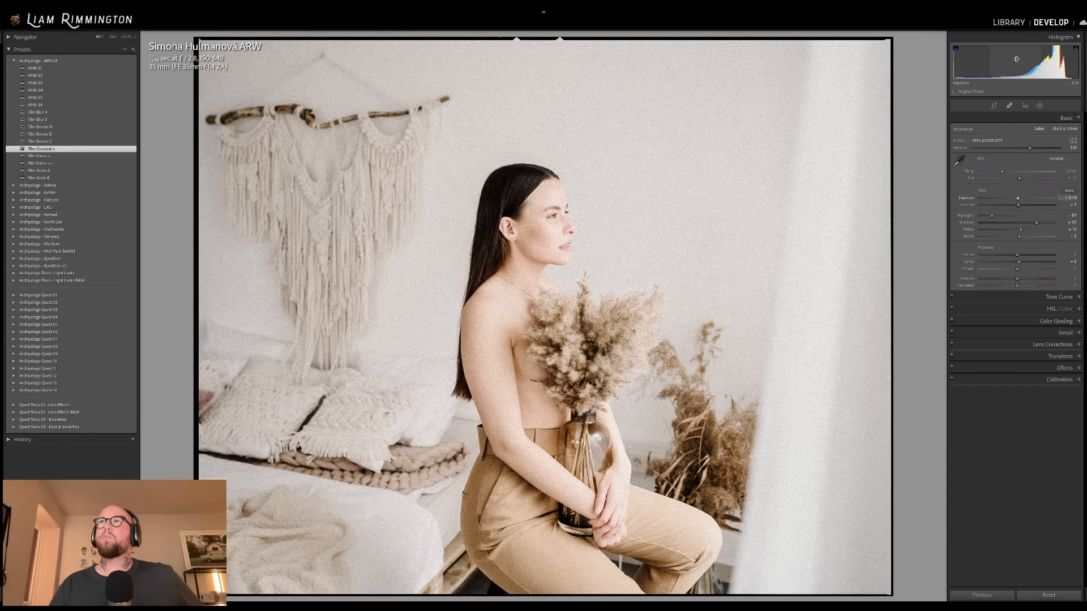
pyautogui.moveTo(1017, 59); pyautogui.dragTo(1009, 59)
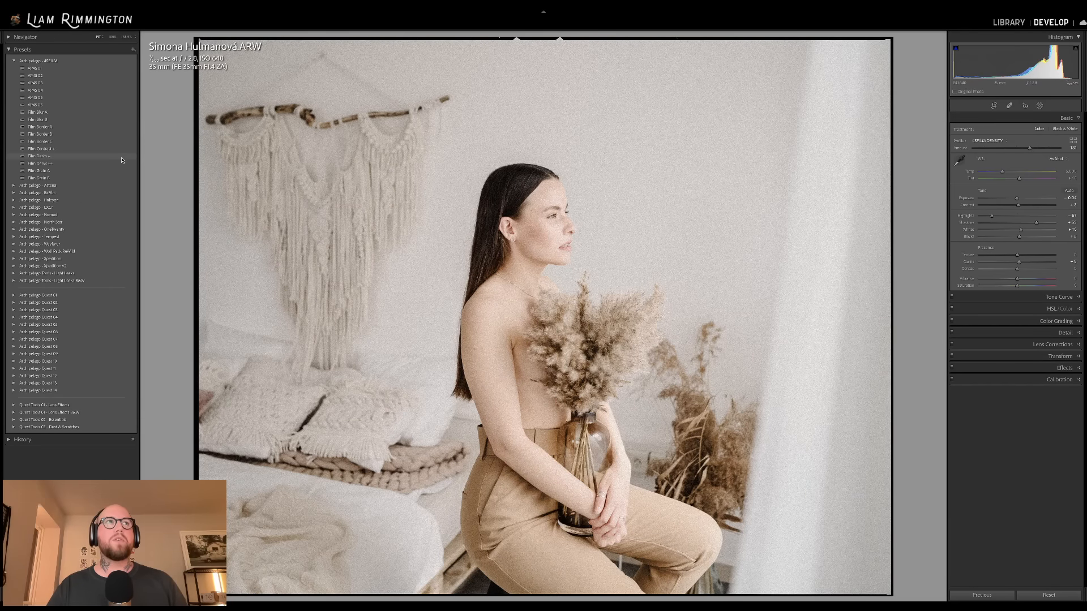
# - Apply the Film Fade + preset and lower the exposure slightly further
pyautogui.click(124, 158)
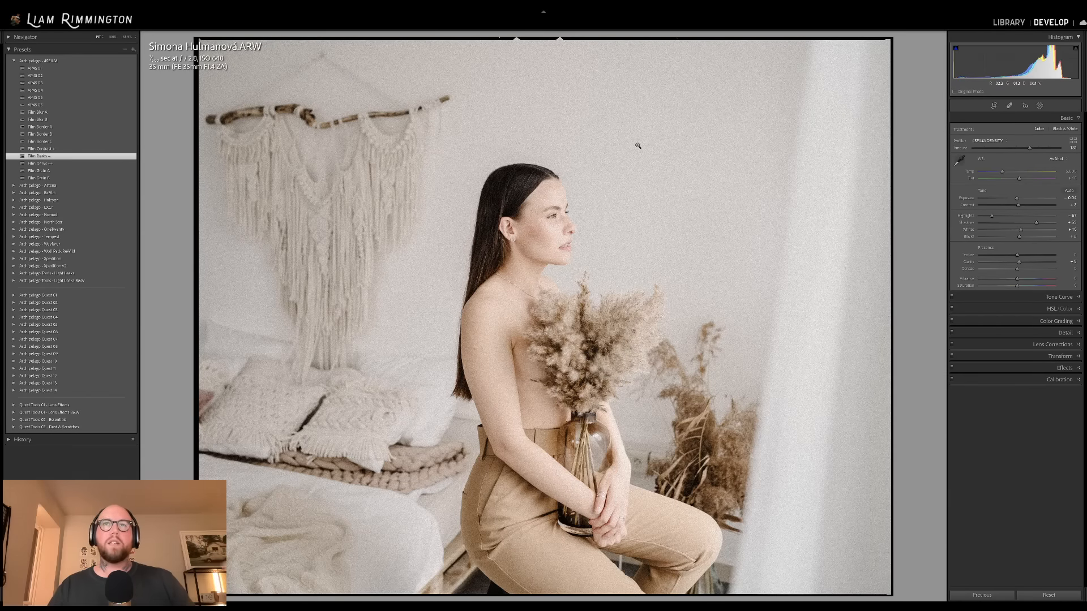
pyautogui.moveTo(1010, 62); pyautogui.dragTo(998, 62)
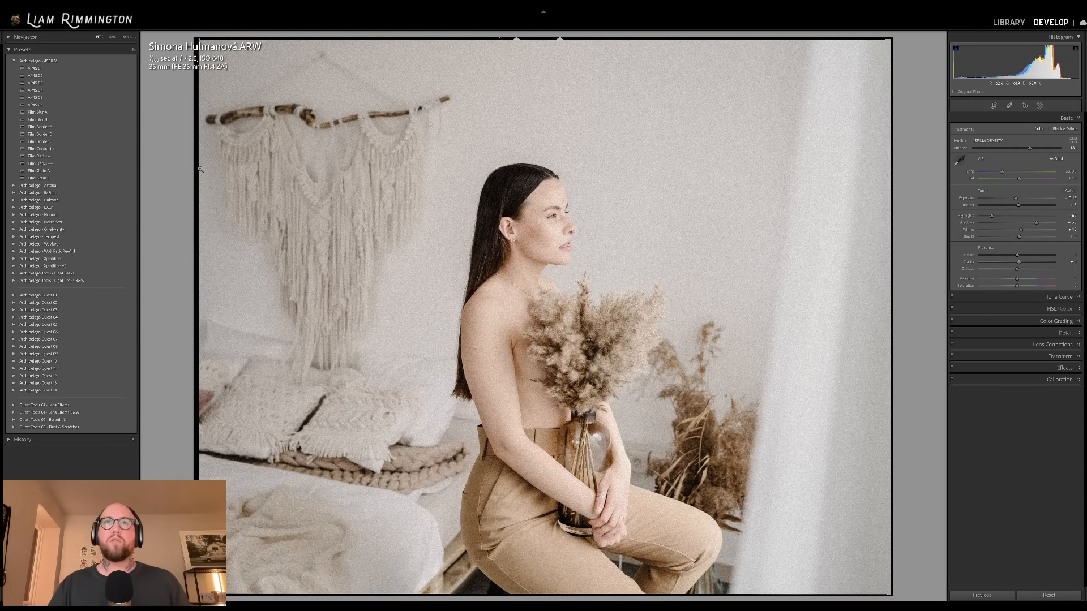
# - Inspect the grain on the woman's face up close and apply the Film Grain B preset to the photo
pyautogui.click(535, 232)
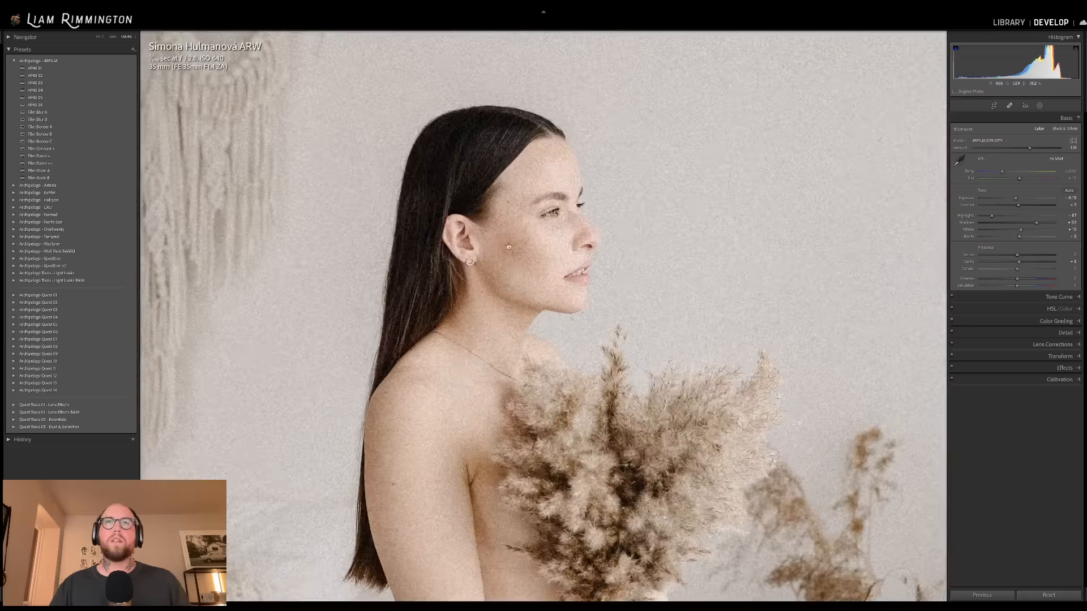
pyautogui.moveTo(512, 240); pyautogui.dragTo(596, 302)
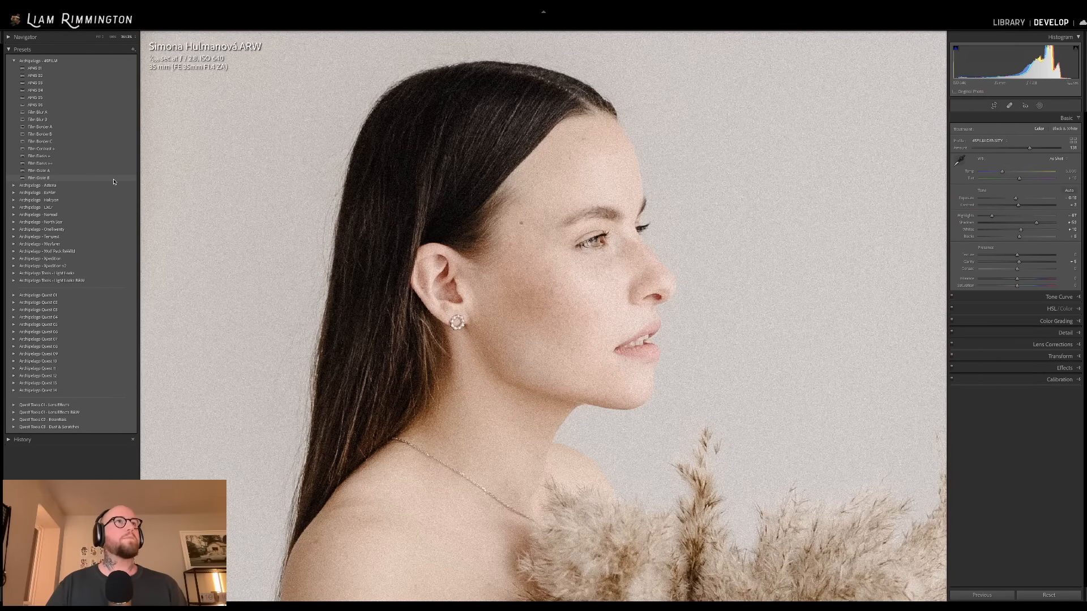
pyautogui.press('z')
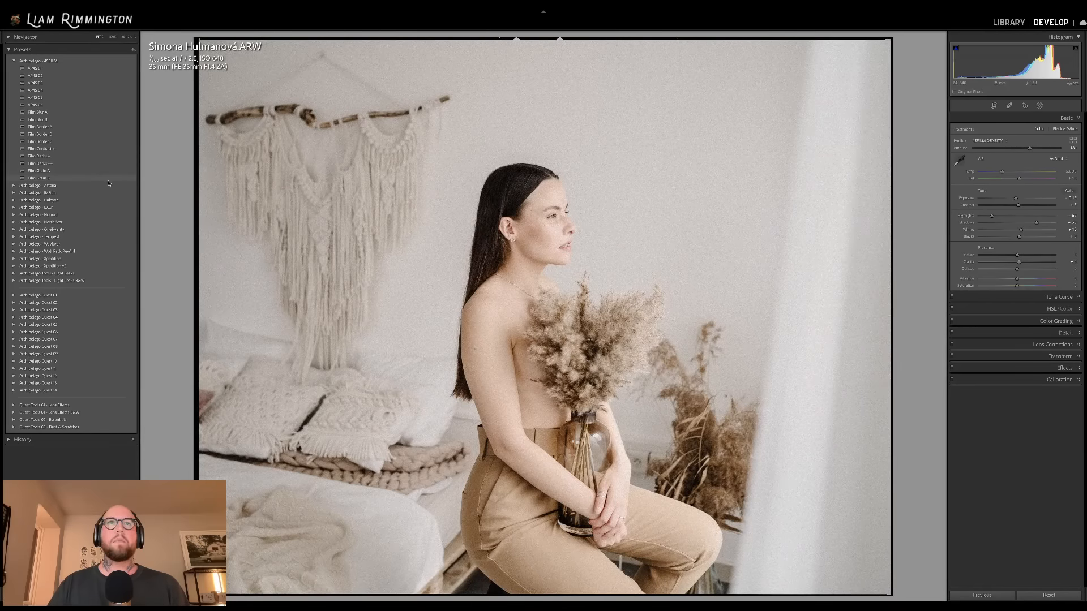
pyautogui.click(95, 181)
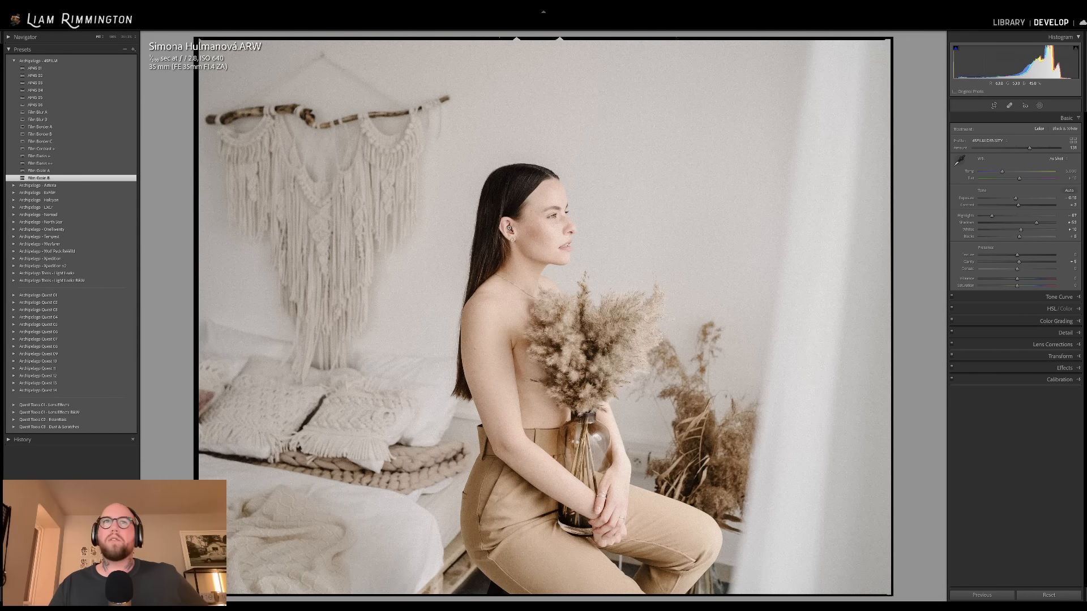
# - Raise the profile amount a little more and compare the edit with the unedited original
pyautogui.moveTo(1029, 148); pyautogui.dragTo(1034, 148)
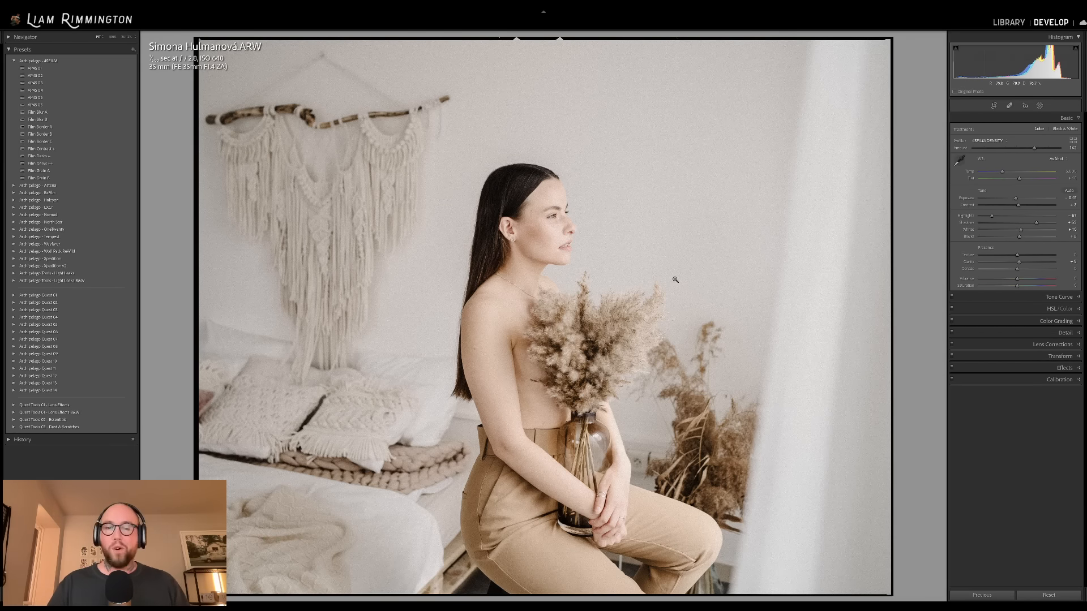
pyautogui.press('\\')
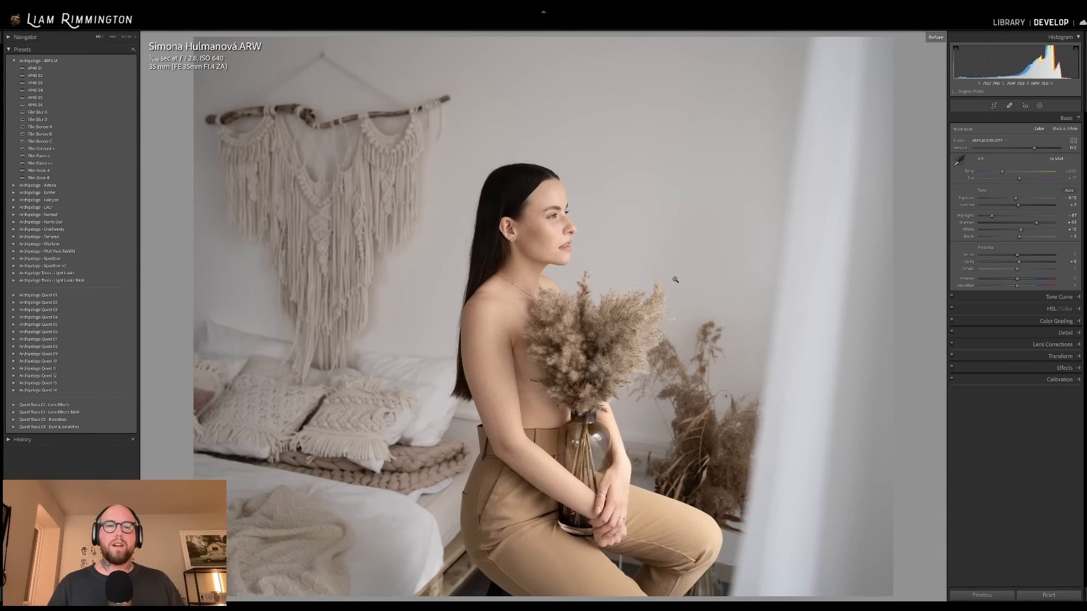
# - Compare the edited portrait with the unedited original and apply the Film Blur B preset
pyautogui.press('\\')
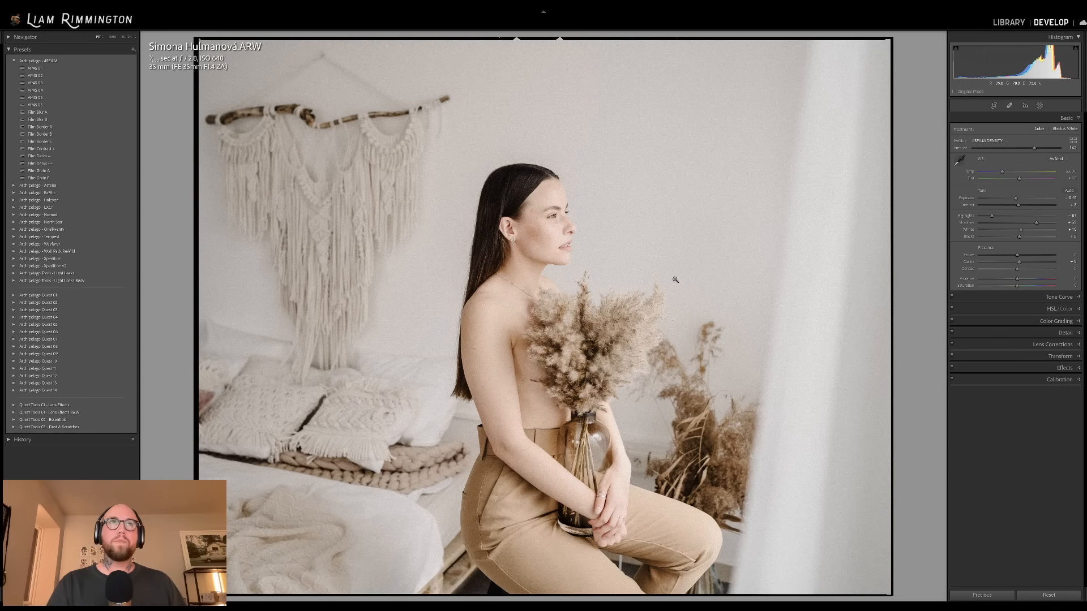
pyautogui.press('\\')
pyautogui.press('\\')
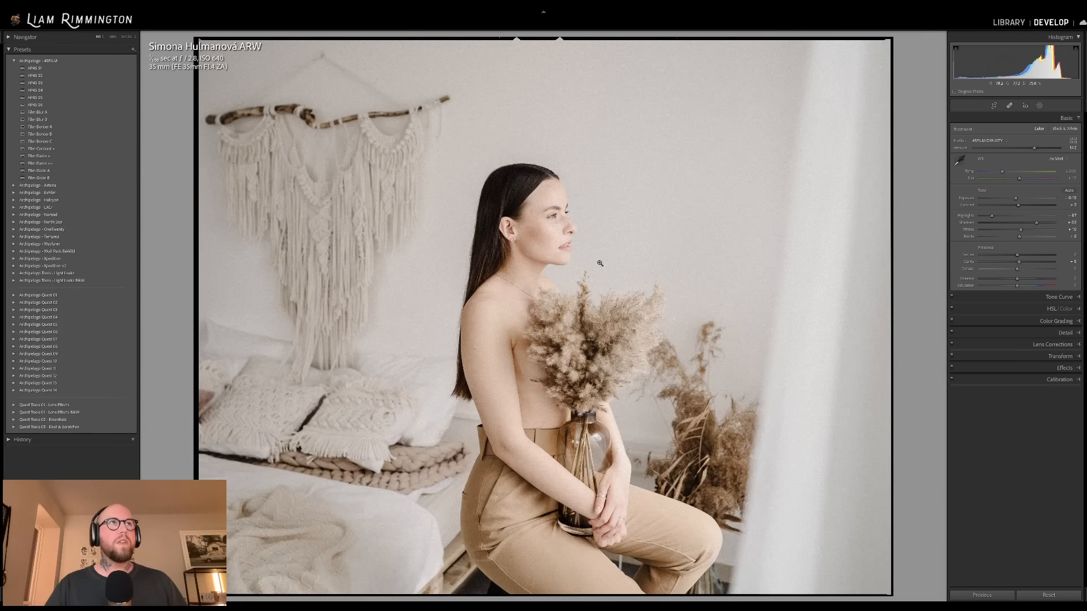
pyautogui.click(112, 120)
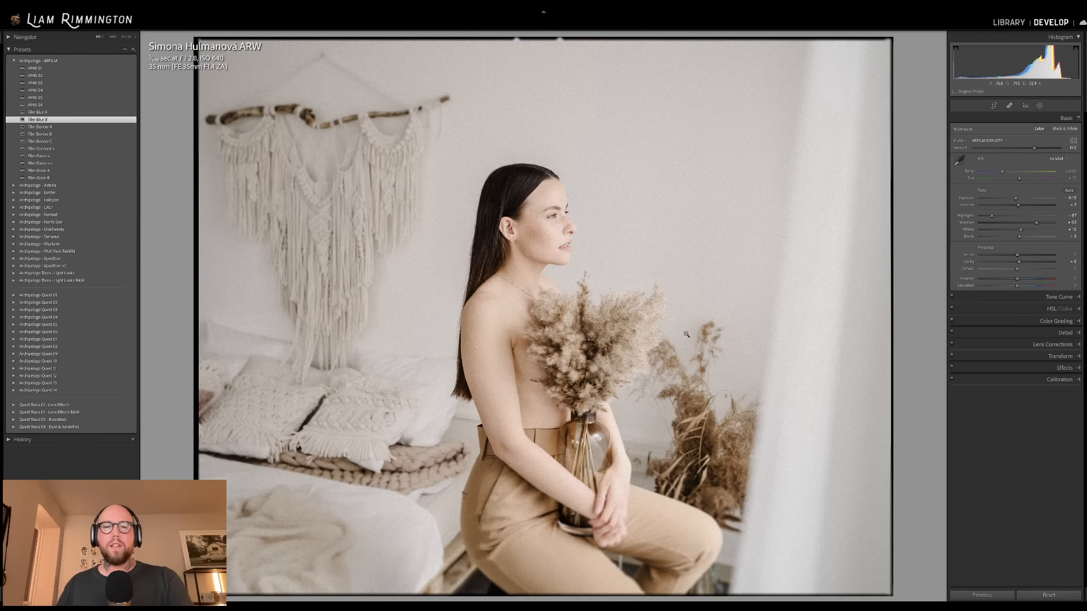
# - Examine the original and edited portrait side by side, checking the face, flowers and clothing up close
pyautogui.press('y')
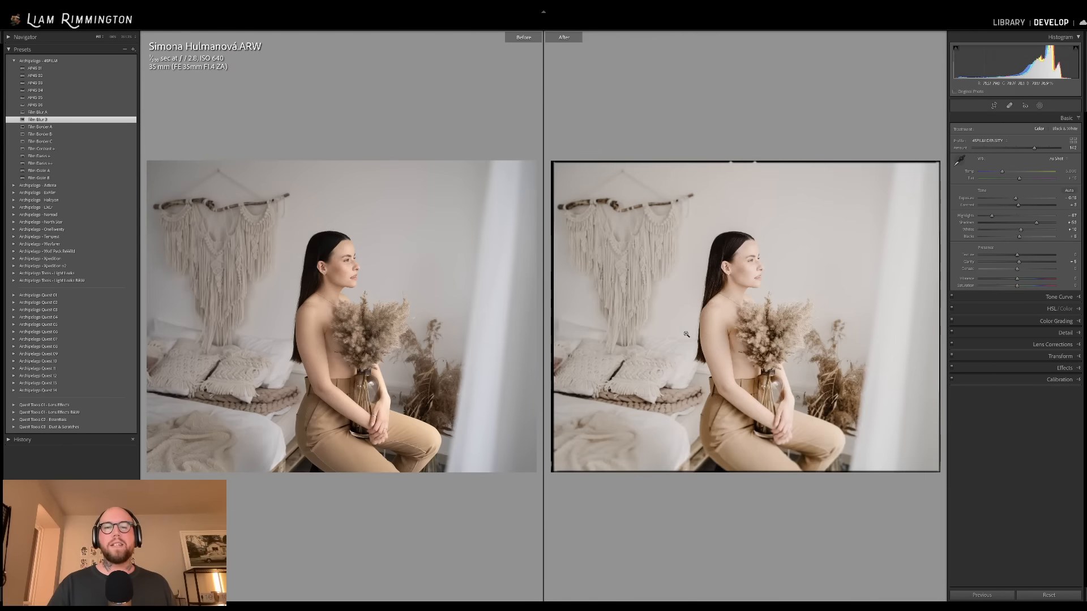
pyautogui.click(742, 293)
pyautogui.moveTo(742, 199); pyautogui.dragTo(915, 517)
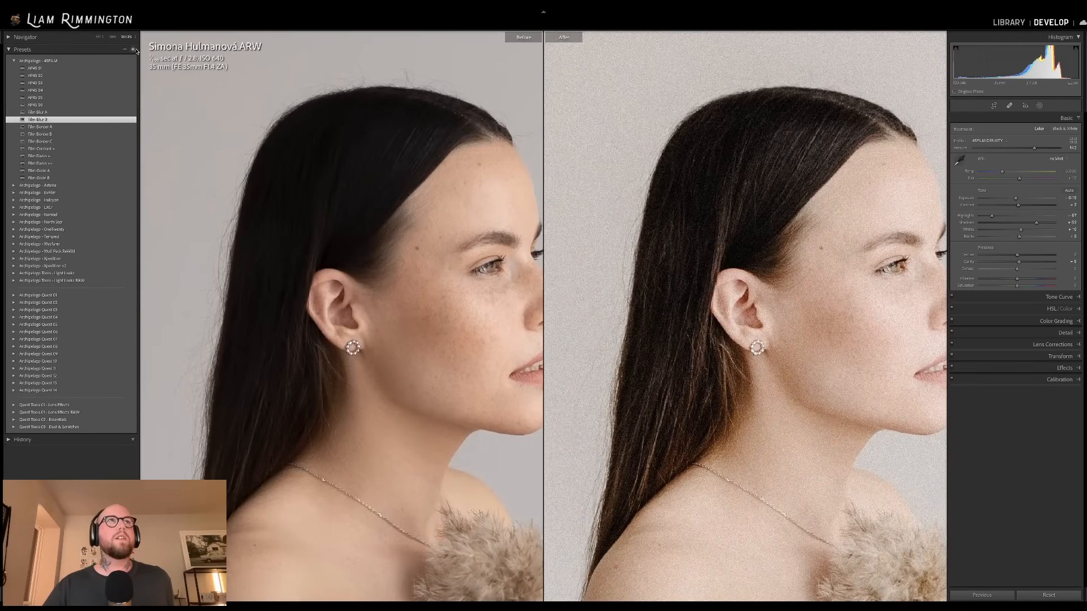
pyautogui.click(112, 37)
pyautogui.moveTo(702, 303); pyautogui.dragTo(674, 177)
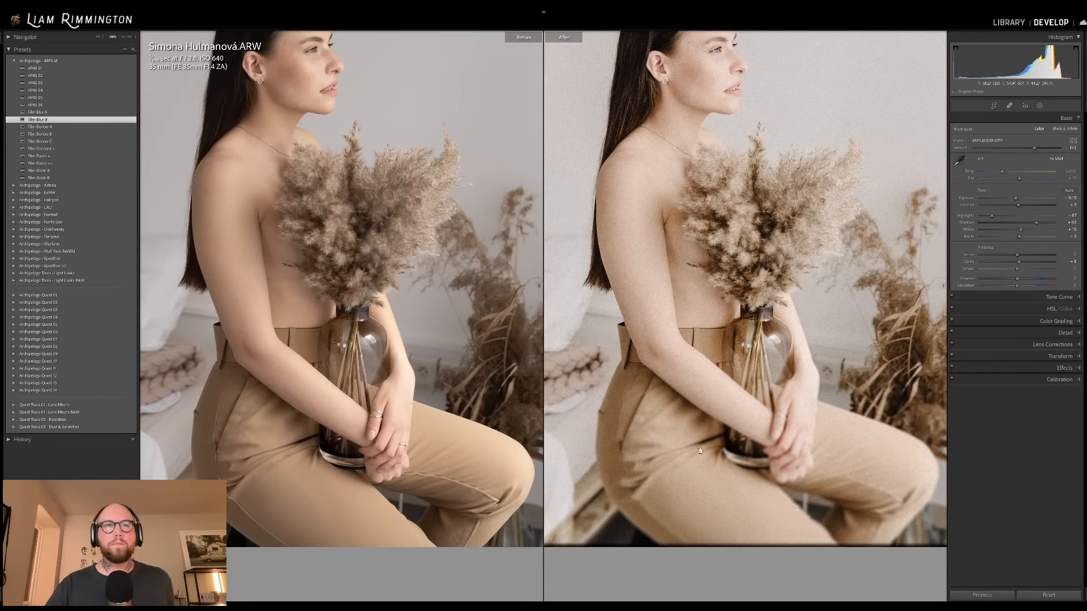
pyautogui.moveTo(698, 364); pyautogui.dragTo(800, 607)
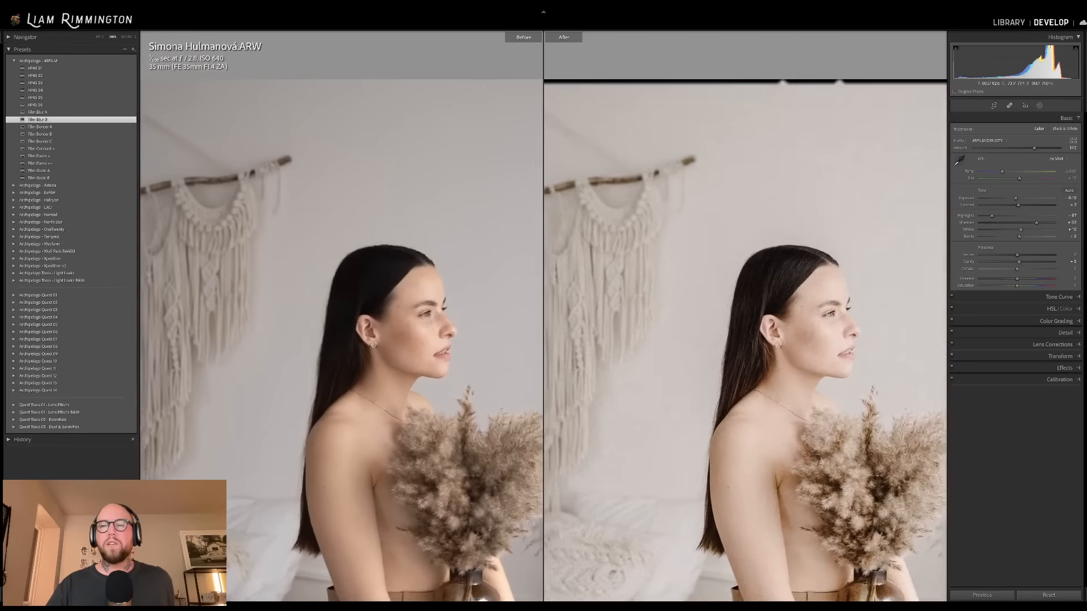
pyautogui.moveTo(702, 309); pyautogui.dragTo(612, 182)
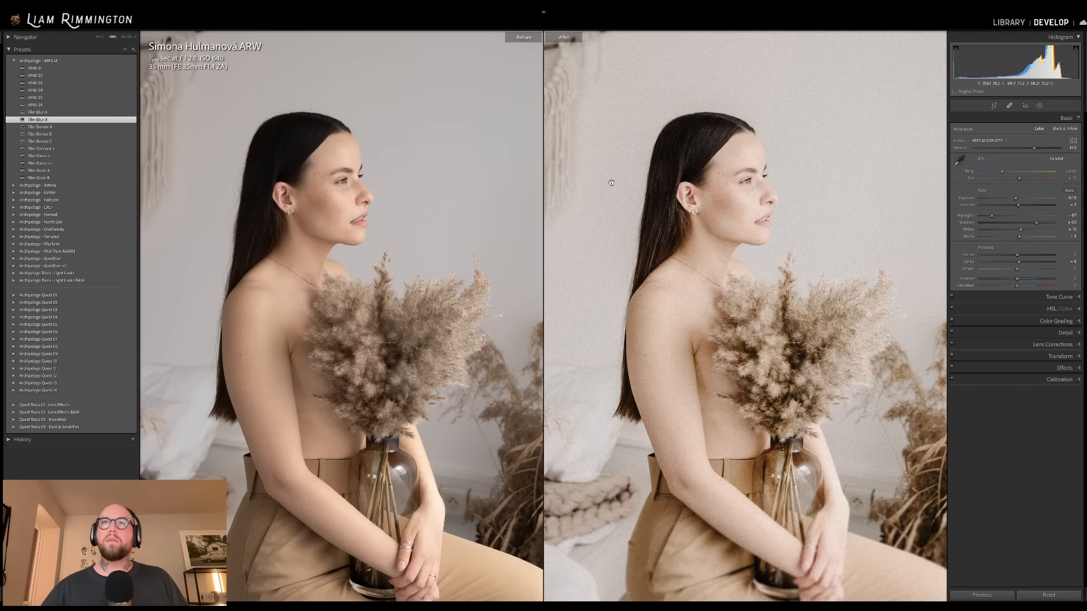
pyautogui.click(731, 284)
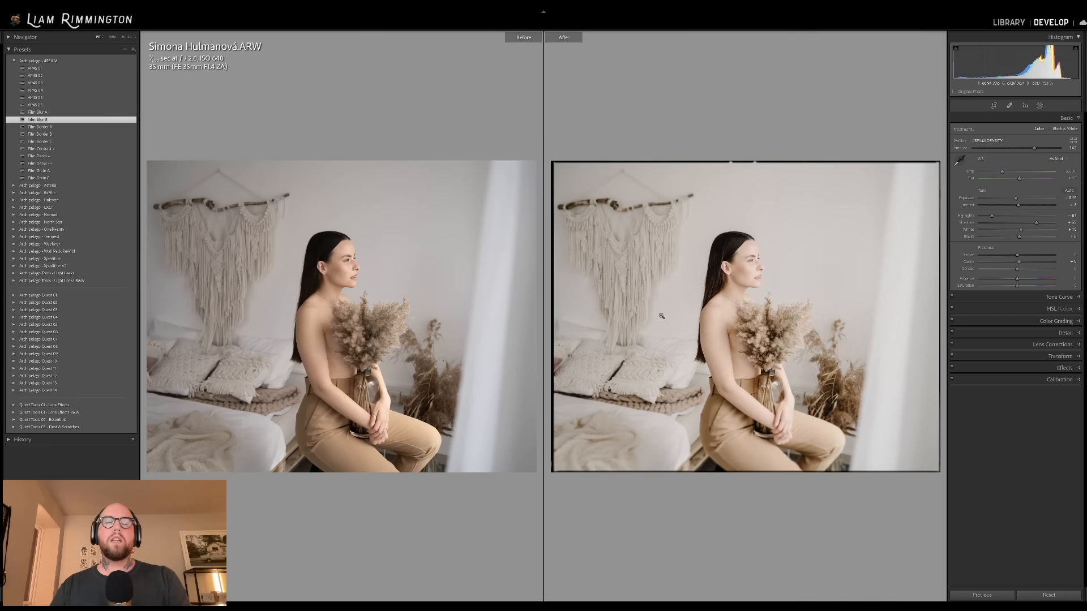
# - Return to the photo grid and look at the bride, steel-structure and red-car photos as candidates for the next edit
pyautogui.press('g')
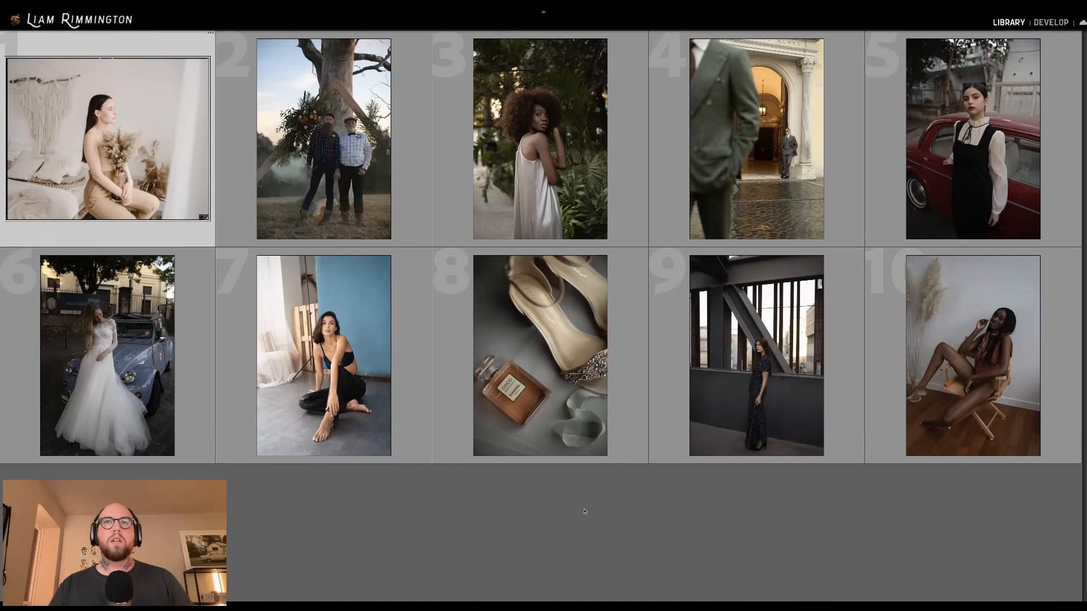
pyautogui.click(617, 511)
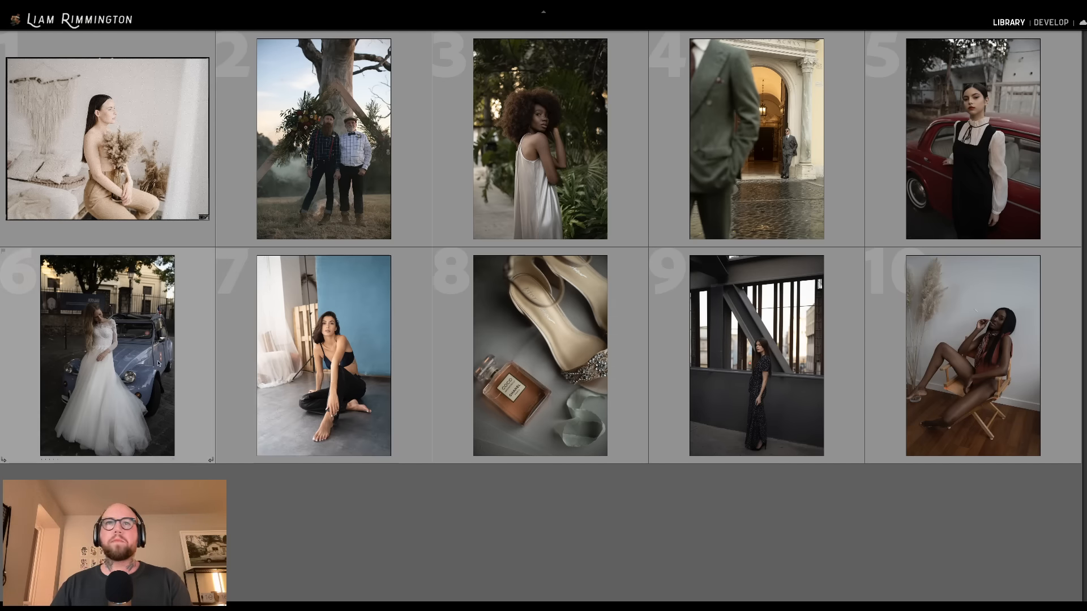
pyautogui.press('d')
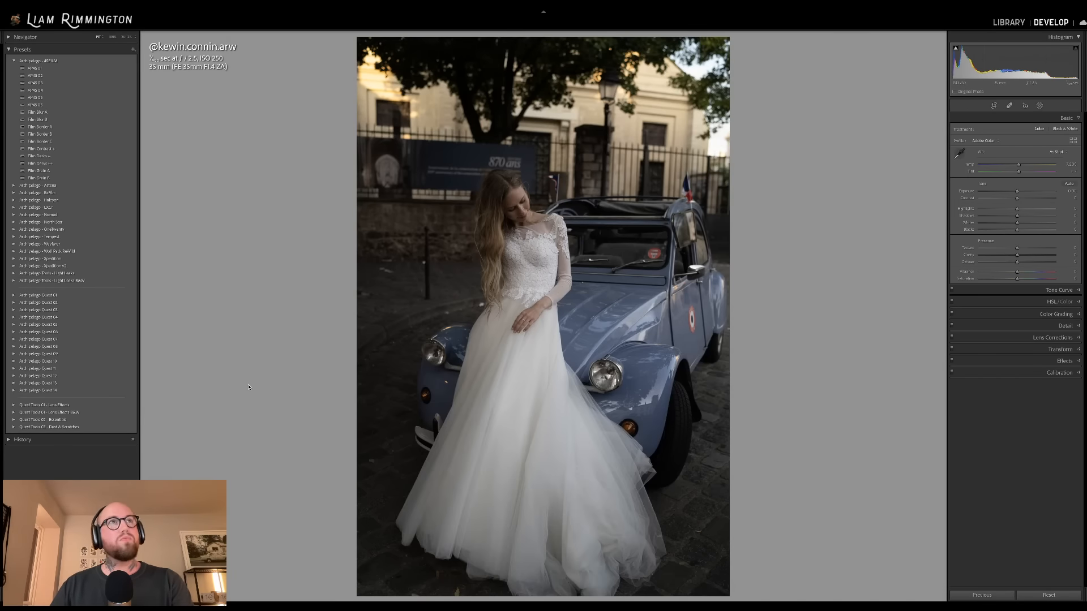
pyautogui.press('g')
pyautogui.click(758, 343)
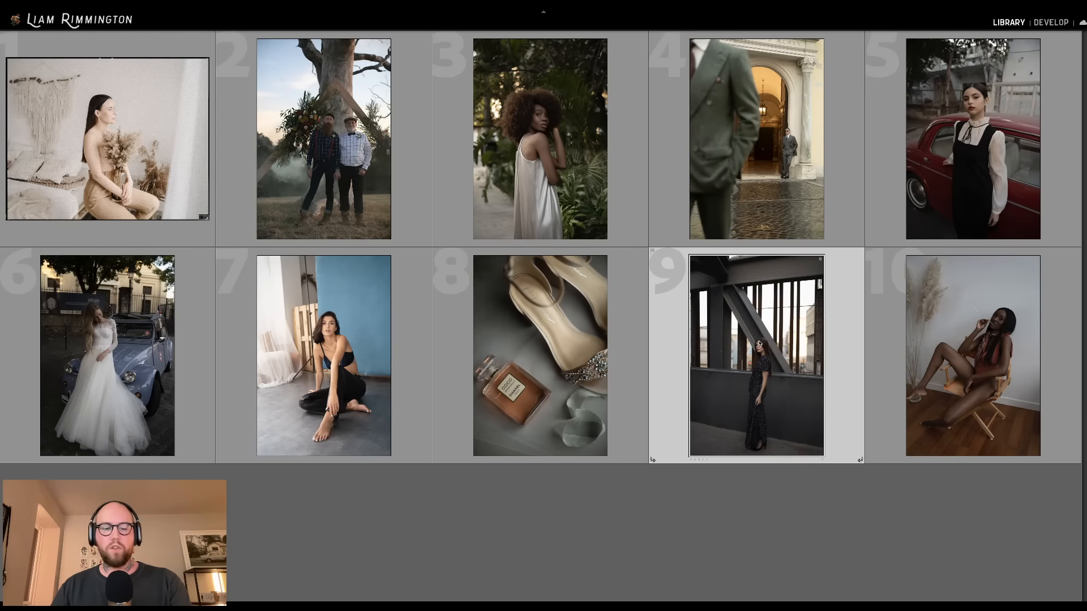
pyautogui.press('d')
pyautogui.press('g')
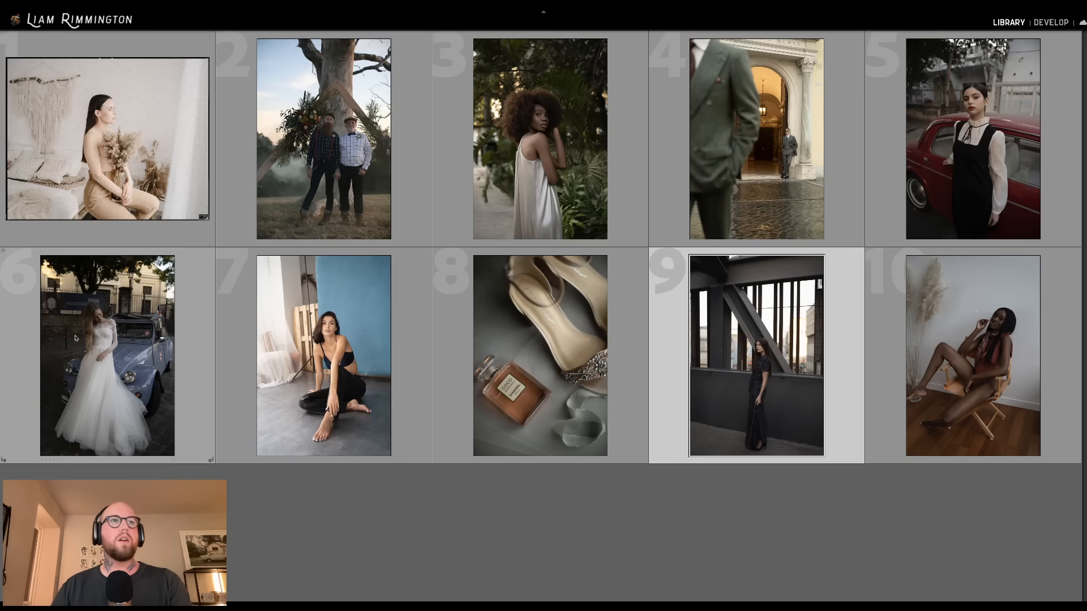
pyautogui.click(998, 124)
pyautogui.press('d')
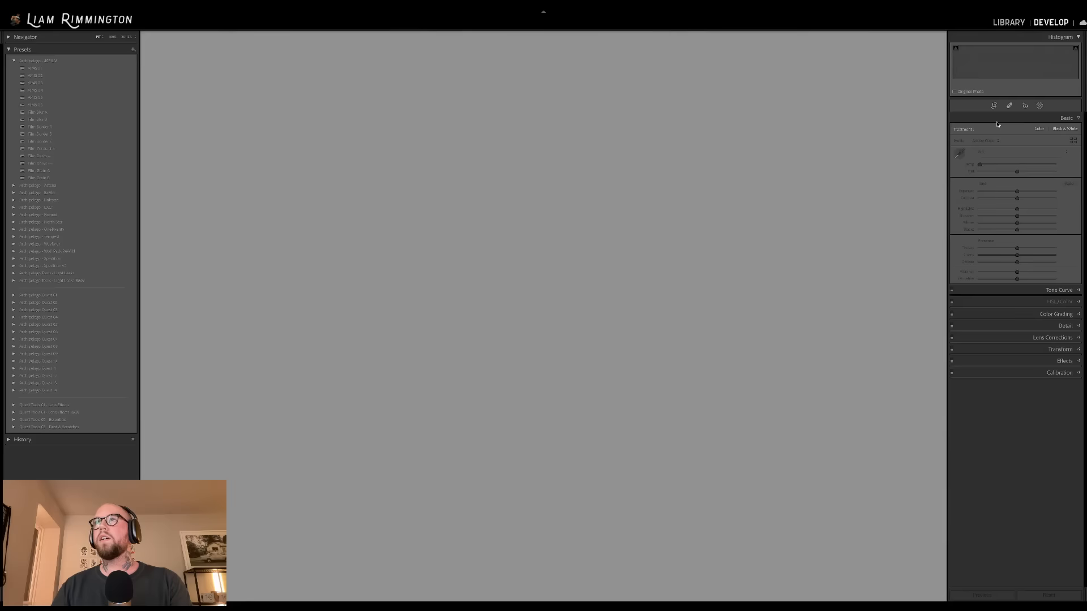
pyautogui.press('g')
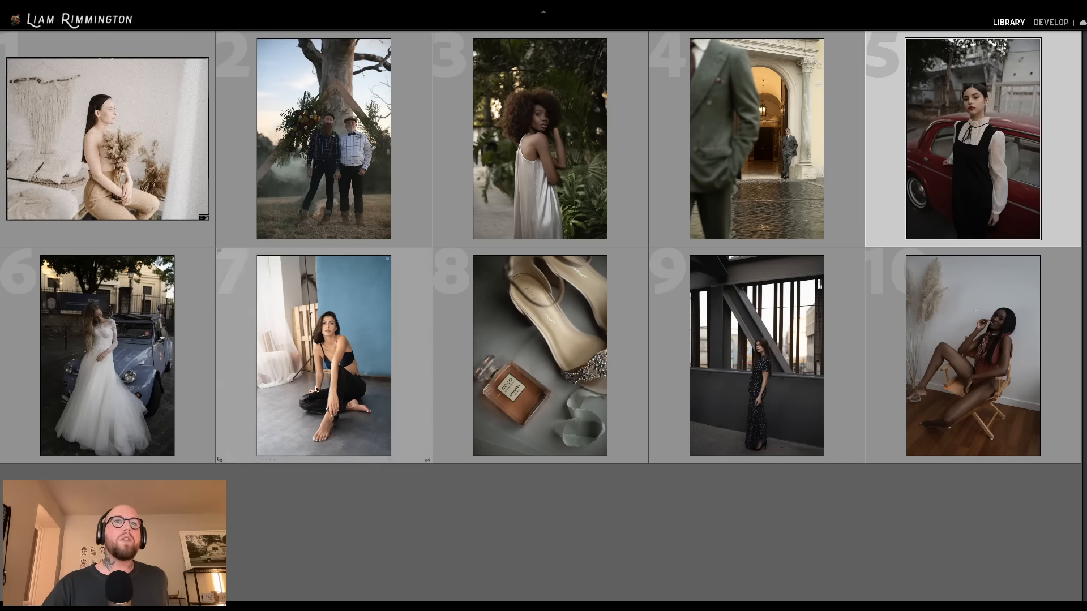
# - Open the photo of the woman seated before the blue backdrop for developing and crop it to 4 x 5 / 8 x 10 around her whole figure
pyautogui.click(344, 387)
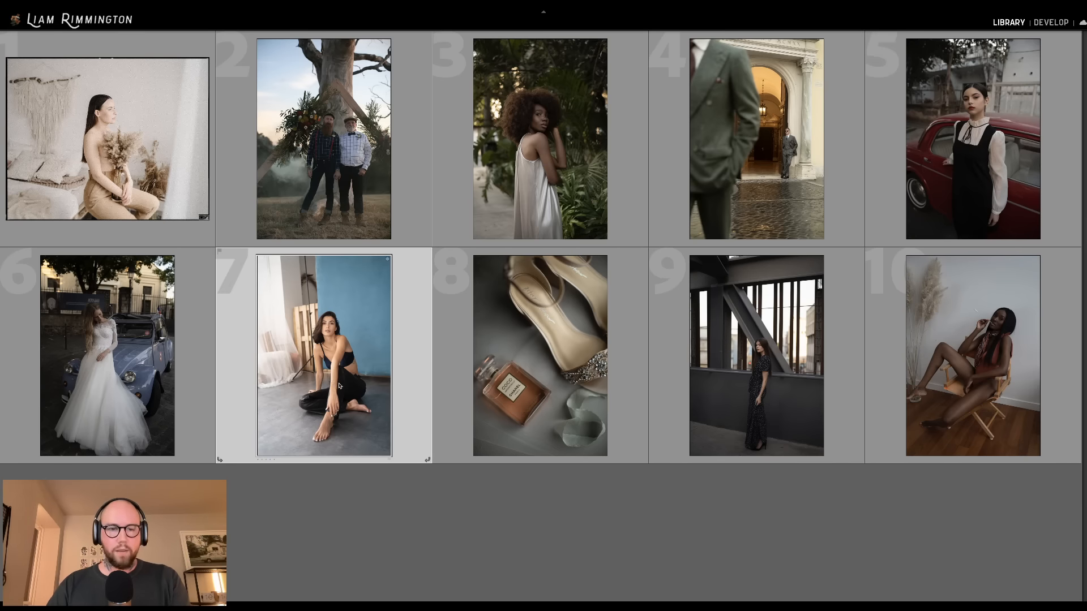
pyautogui.press('d')
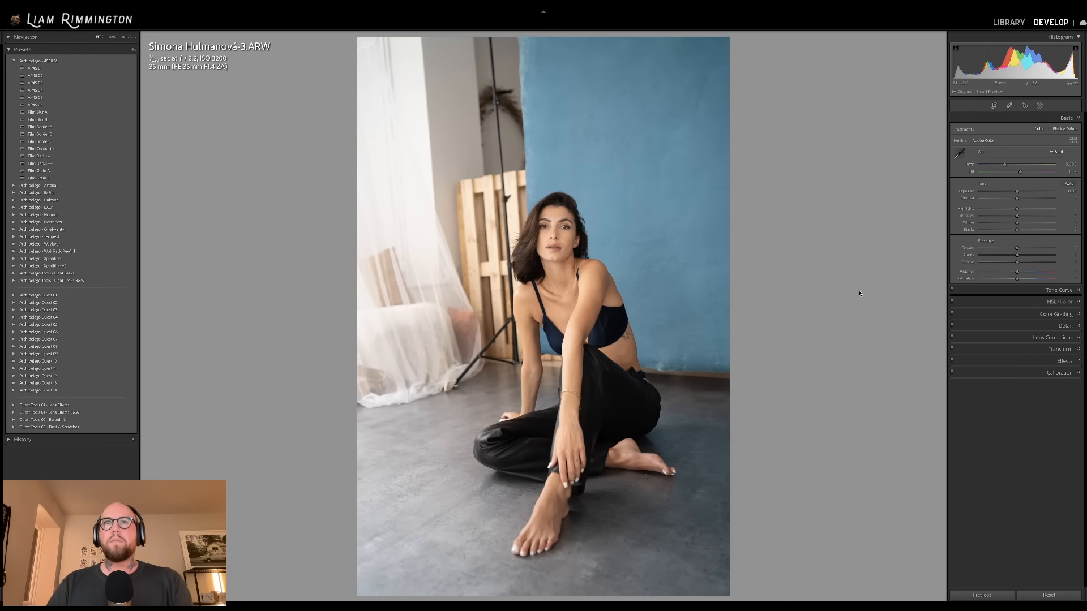
pyautogui.press('r')
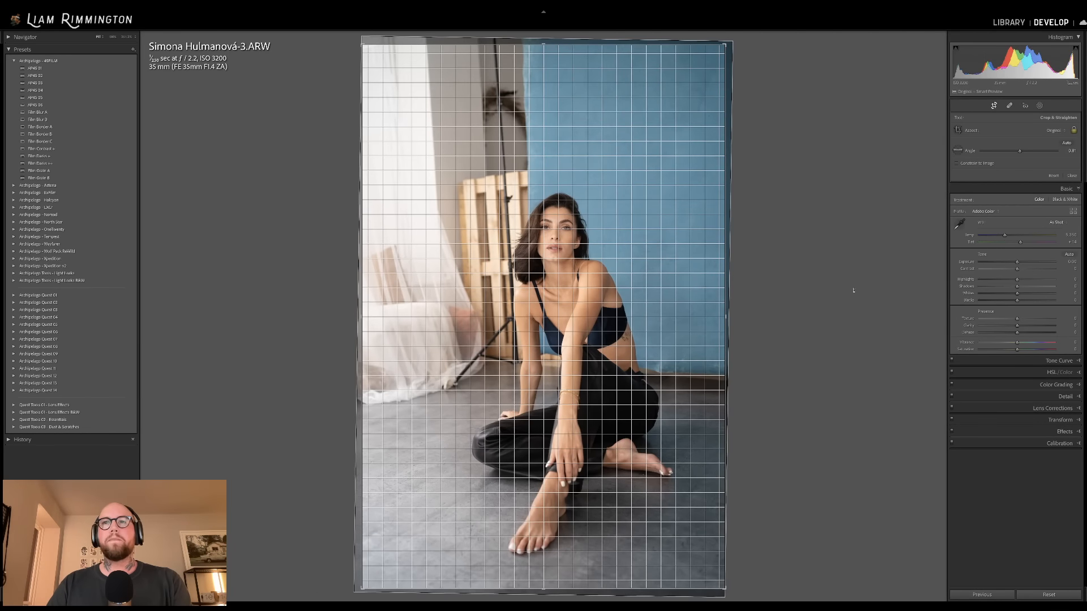
pyautogui.press('o')
pyautogui.click(1055, 132)
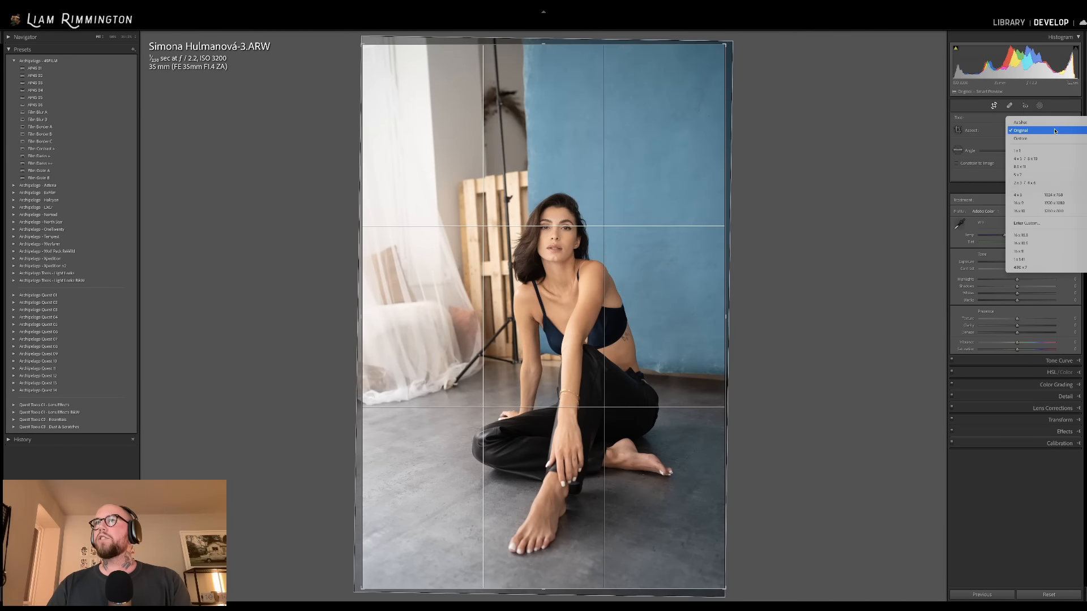
pyautogui.click(1031, 159)
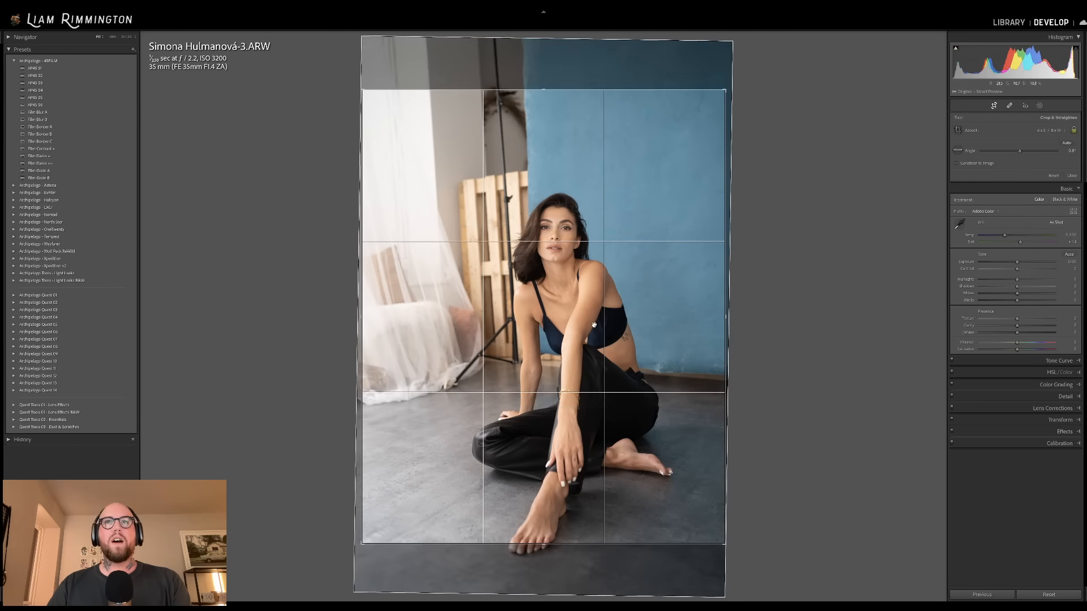
pyautogui.moveTo(546, 340); pyautogui.dragTo(551, 311)
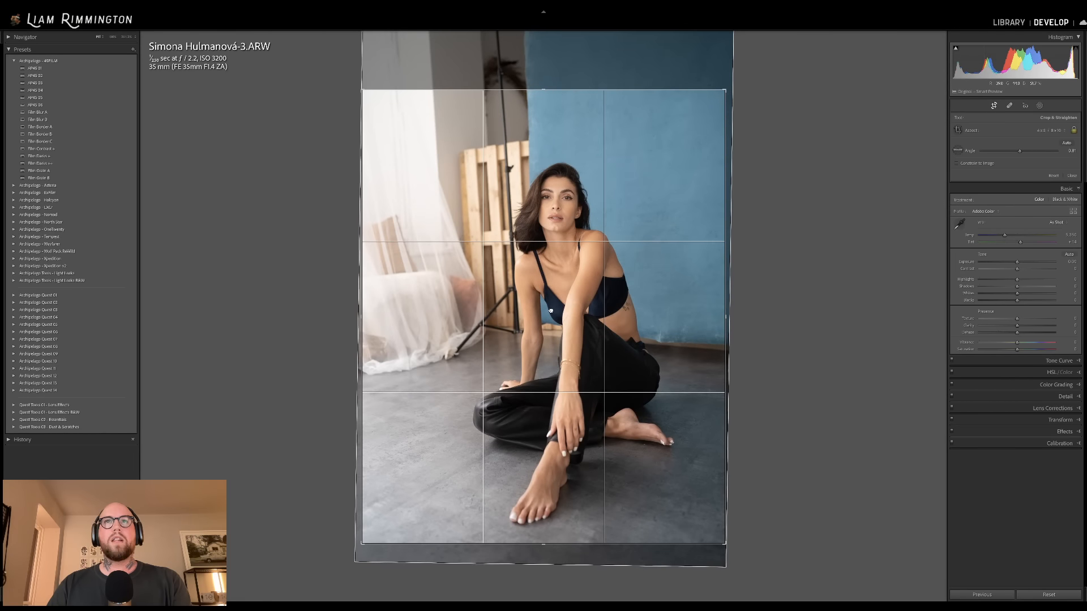
pyautogui.press('Return')
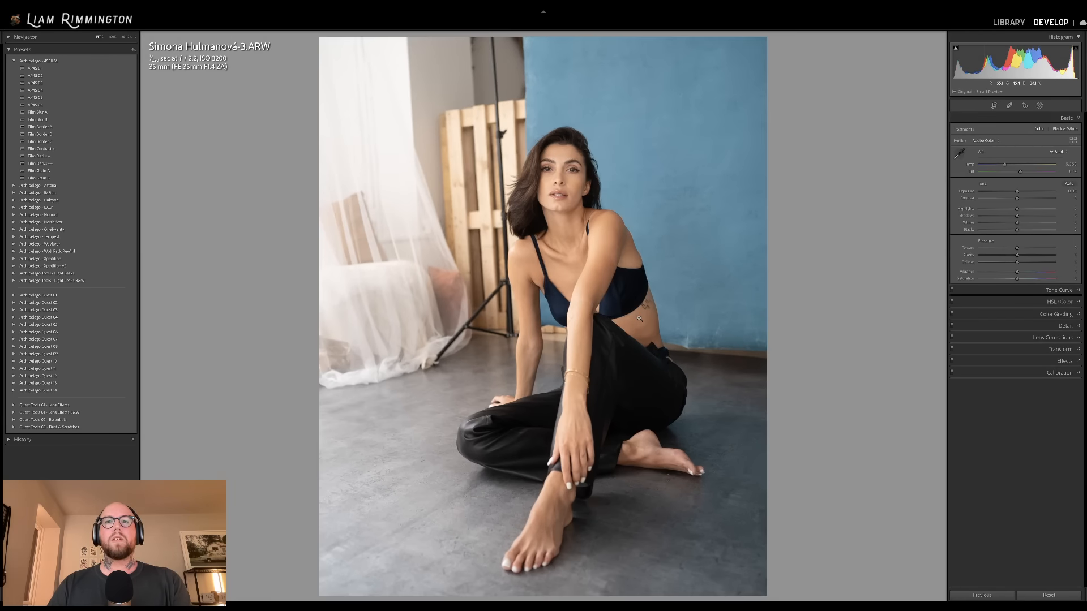
pyautogui.press('r')
pyautogui.press('r')
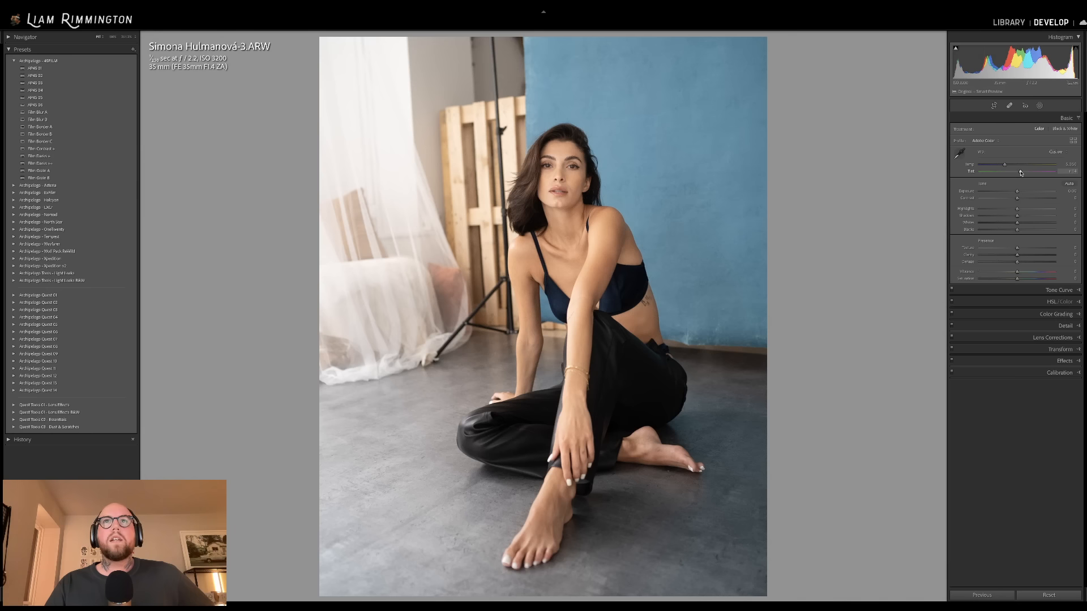
# - Shift the portrait's white balance slightly towards green and slightly cooler
pyautogui.moveTo(1021, 173); pyautogui.dragTo(1020, 172)
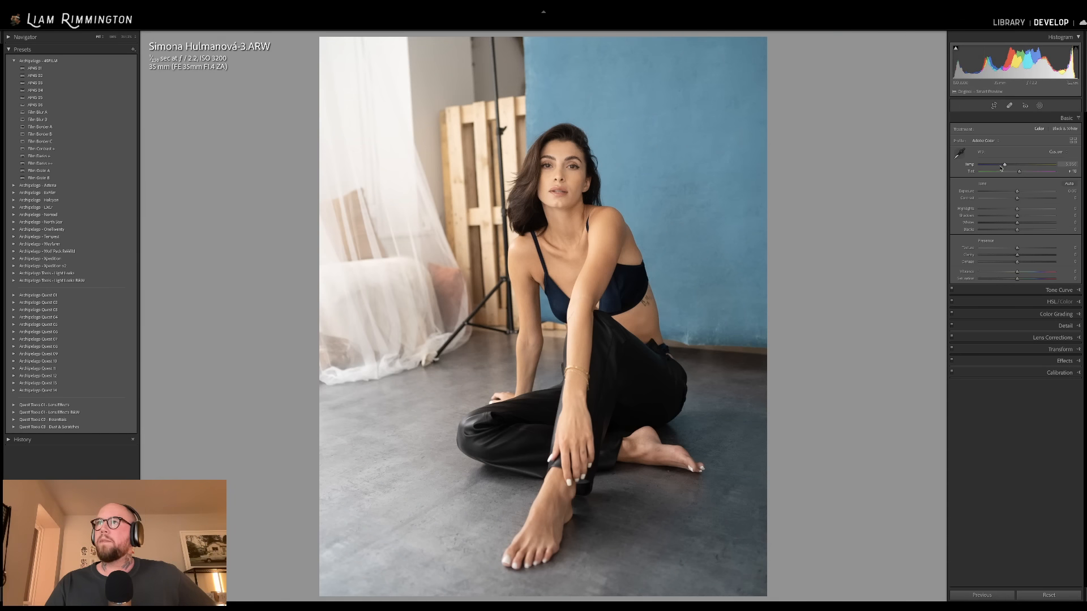
pyautogui.moveTo(1005, 165); pyautogui.dragTo(1003, 166)
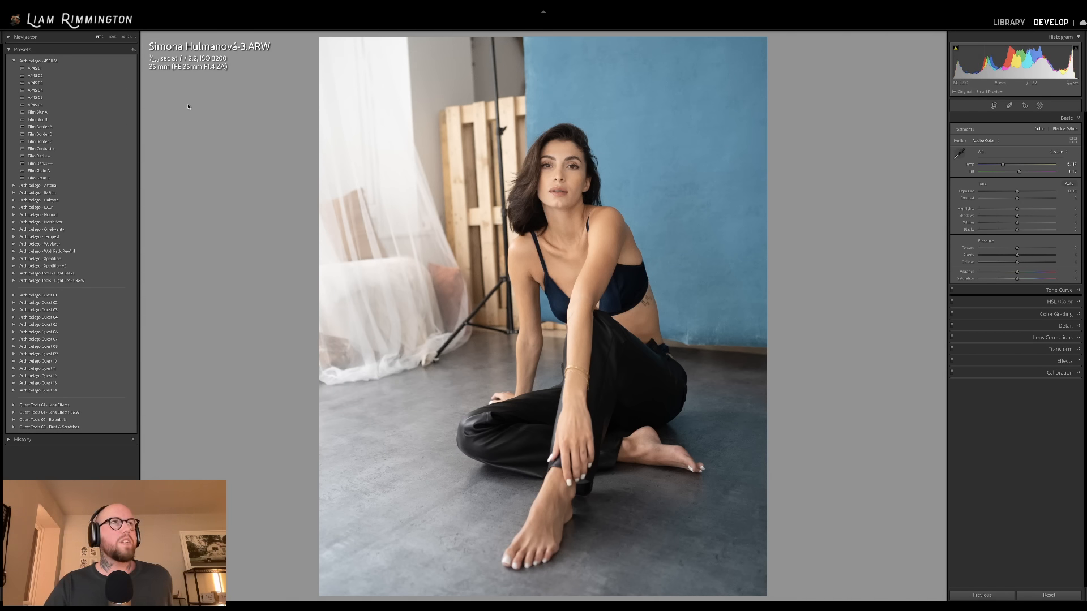
# - Inspect the woman's face up close, apply the Archipelago film preset numbered 05 and raise its profile amount slightly
pyautogui.click(95, 70)
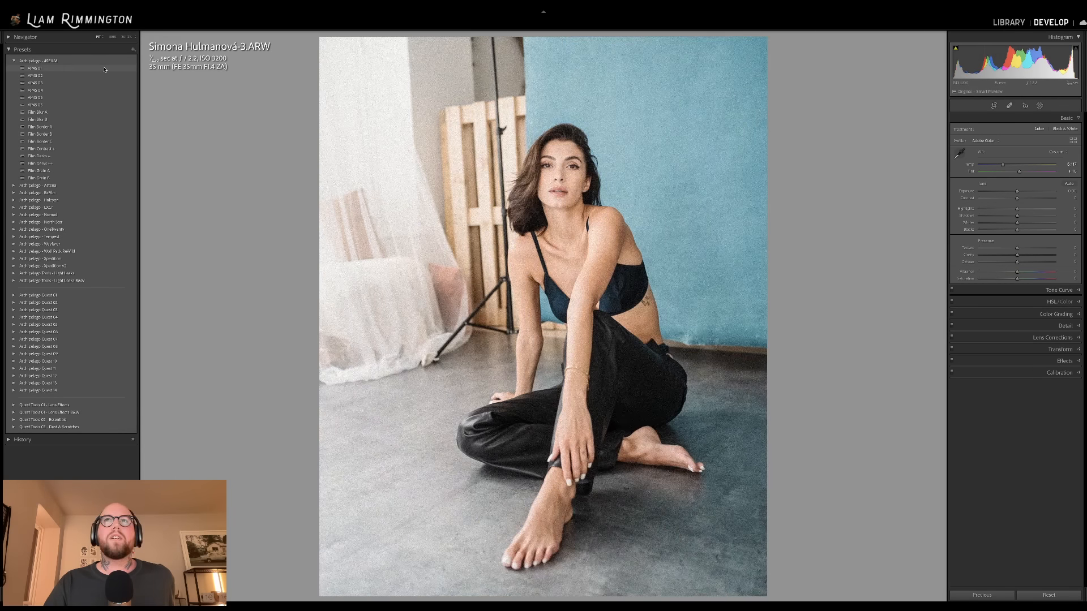
pyautogui.click(555, 204)
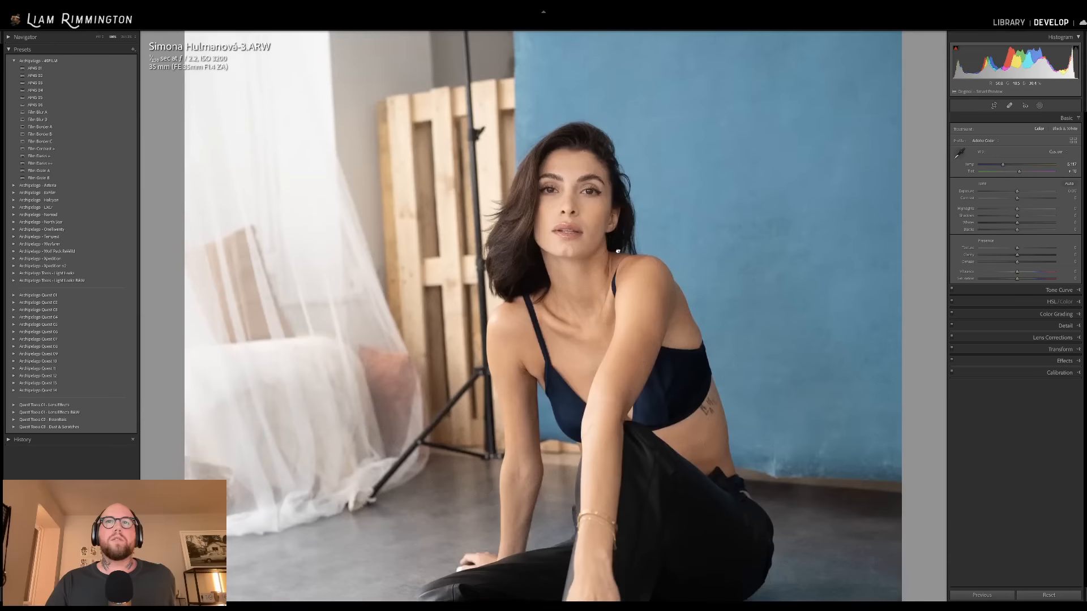
pyautogui.click(554, 237)
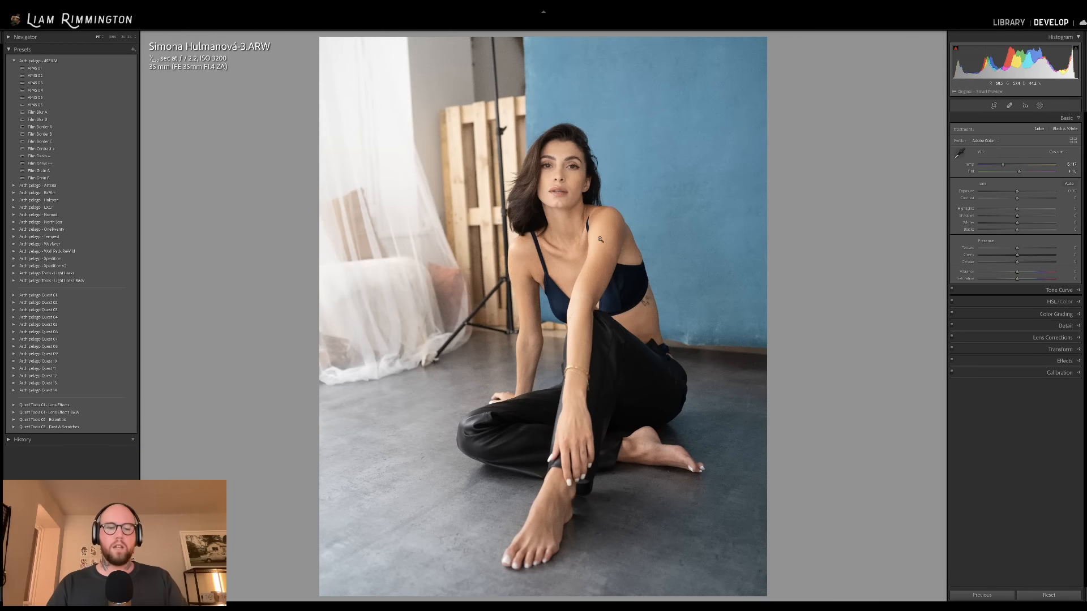
pyautogui.click(546, 190)
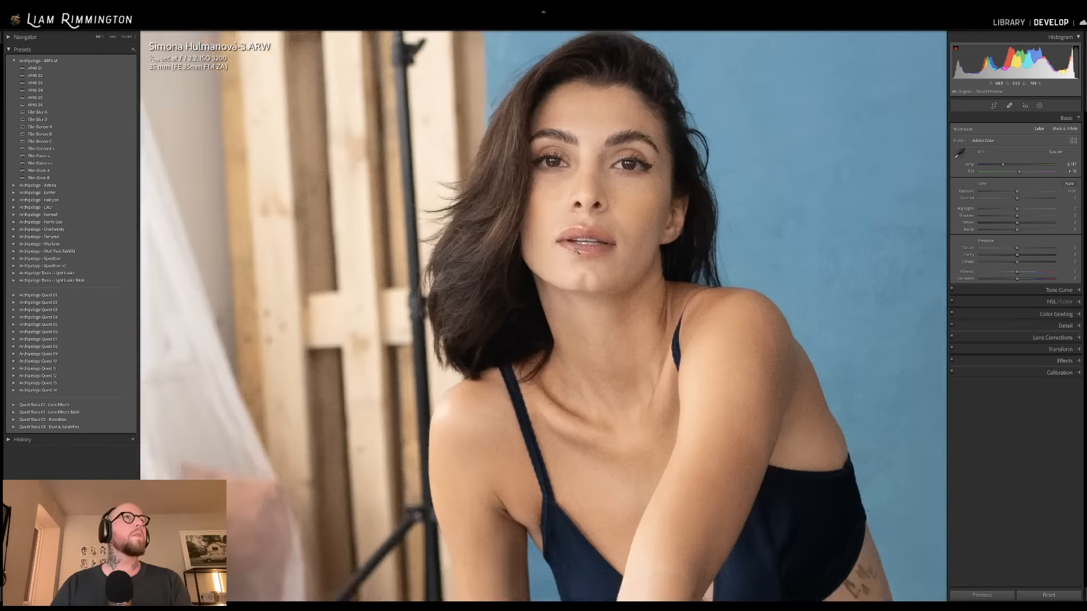
pyautogui.click(579, 251)
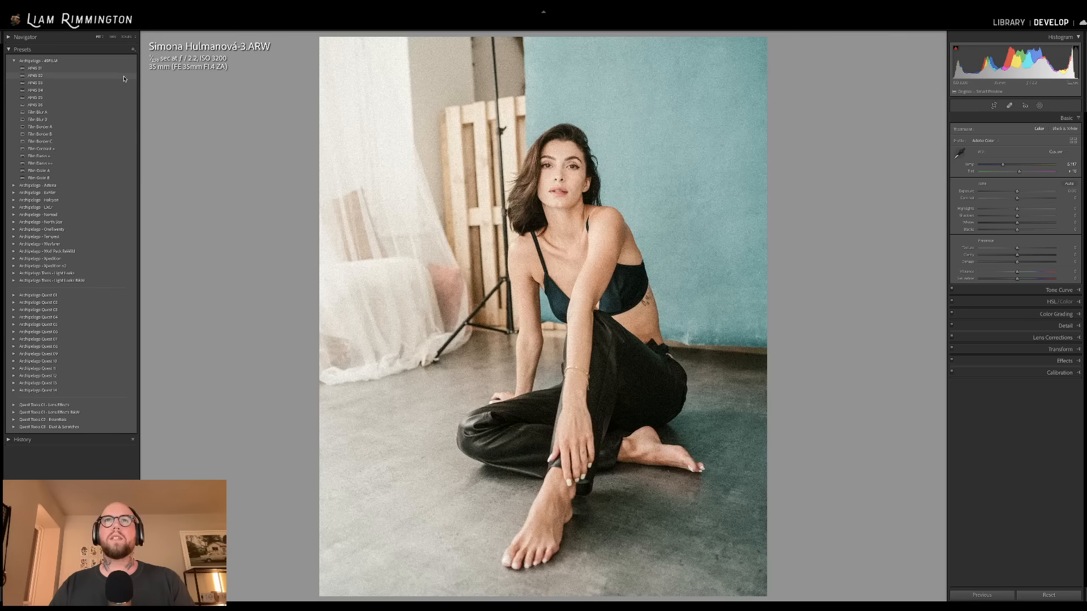
pyautogui.click(117, 99)
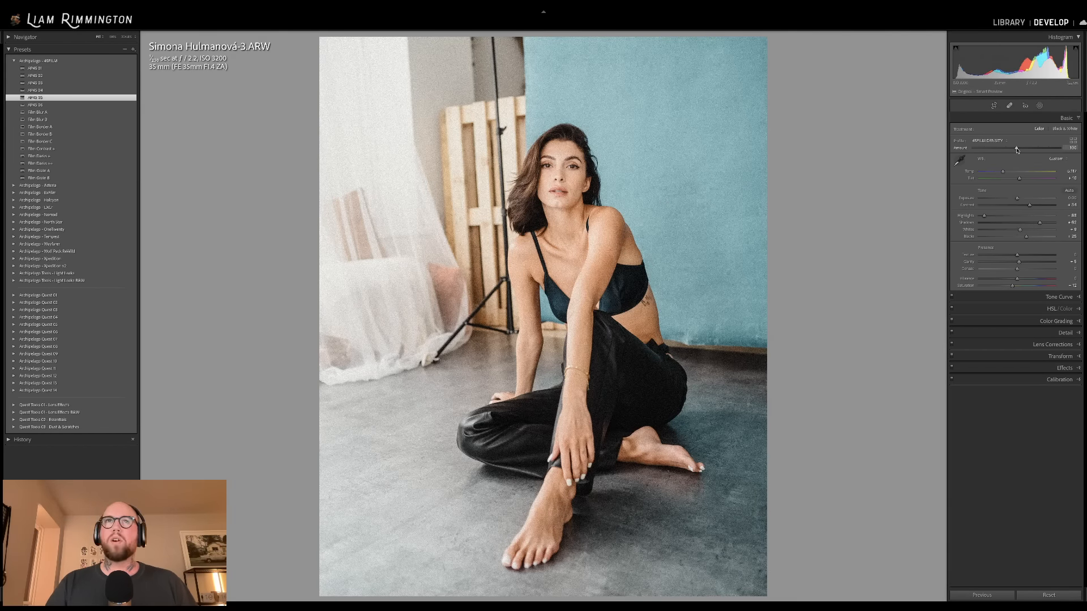
pyautogui.moveTo(1017, 150); pyautogui.dragTo(1023, 148)
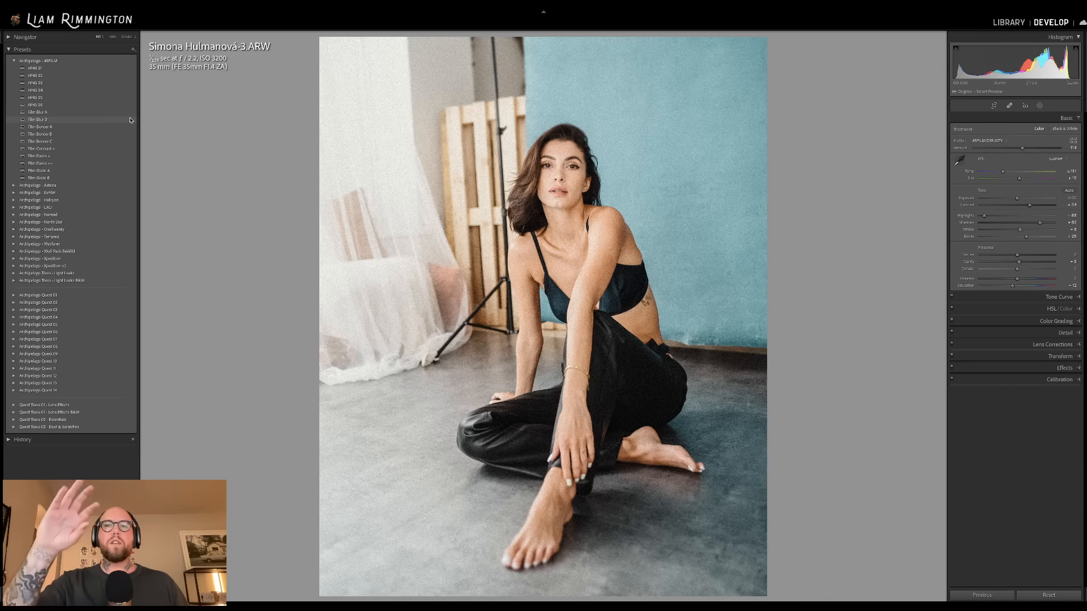
# - Apply the Film Blur B and Film Border C presets to the blue-backdrop portrait
pyautogui.click(130, 120)
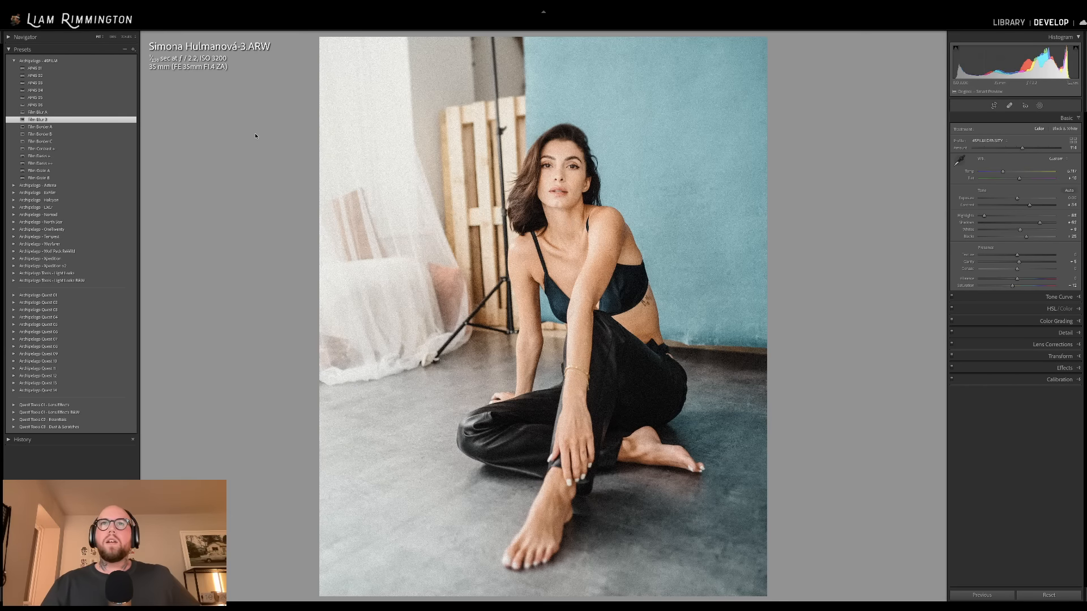
pyautogui.click(124, 142)
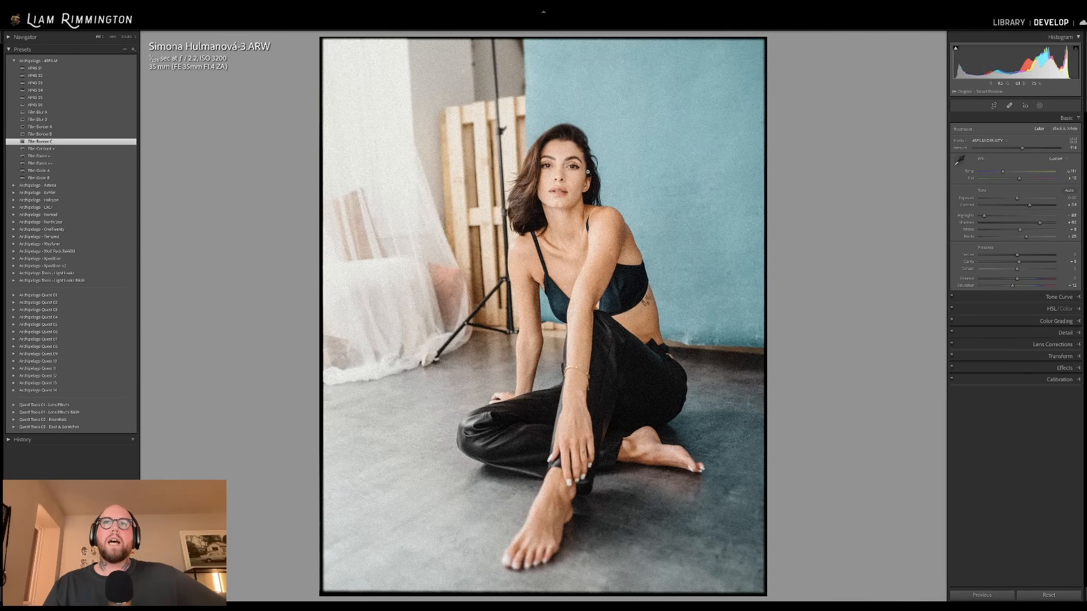
# - Inspect the seated woman's face up close and compare the blue-backdrop portrait repeatedly with its unedited version
pyautogui.click(568, 171)
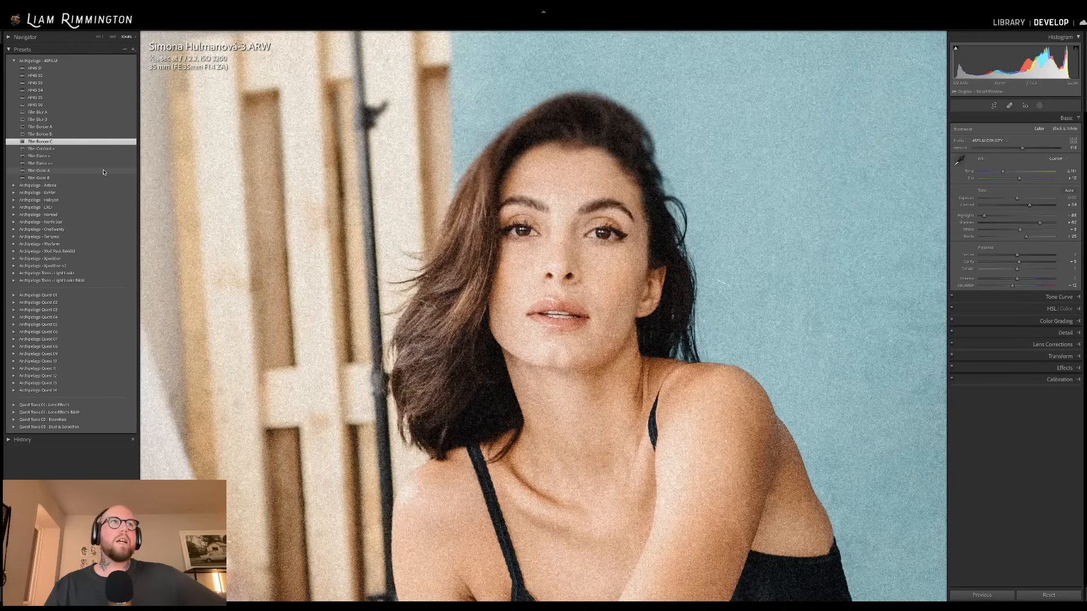
pyautogui.click(601, 261)
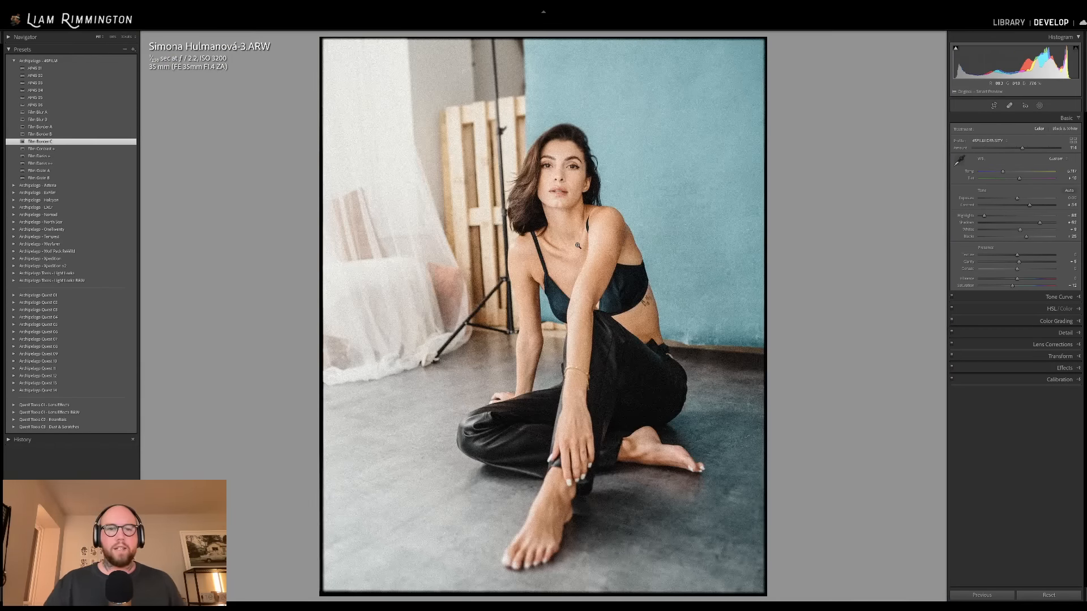
pyautogui.press('\\')
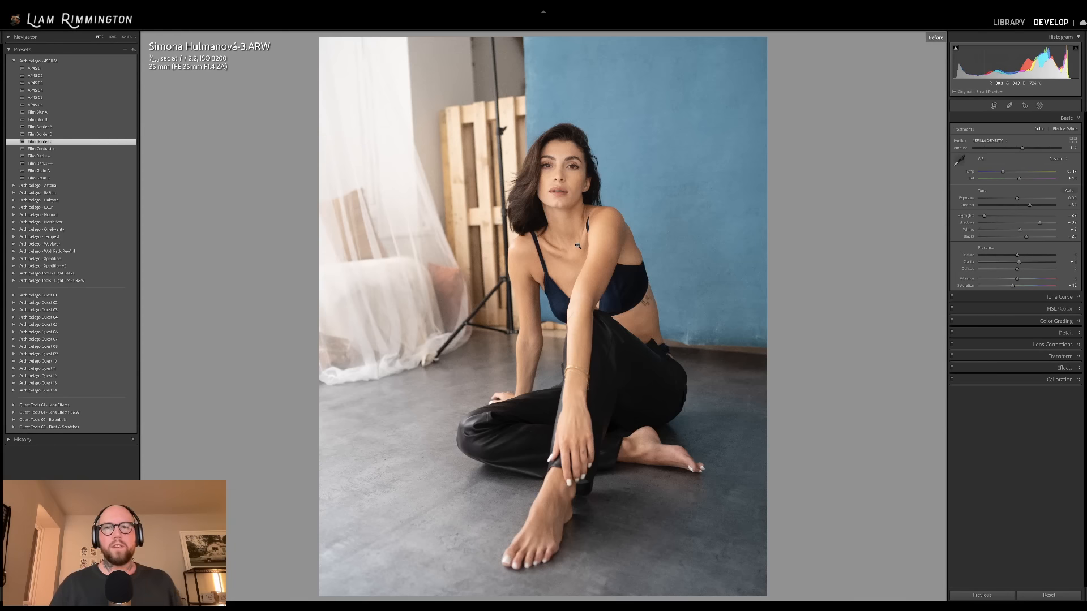
pyautogui.press('\\')
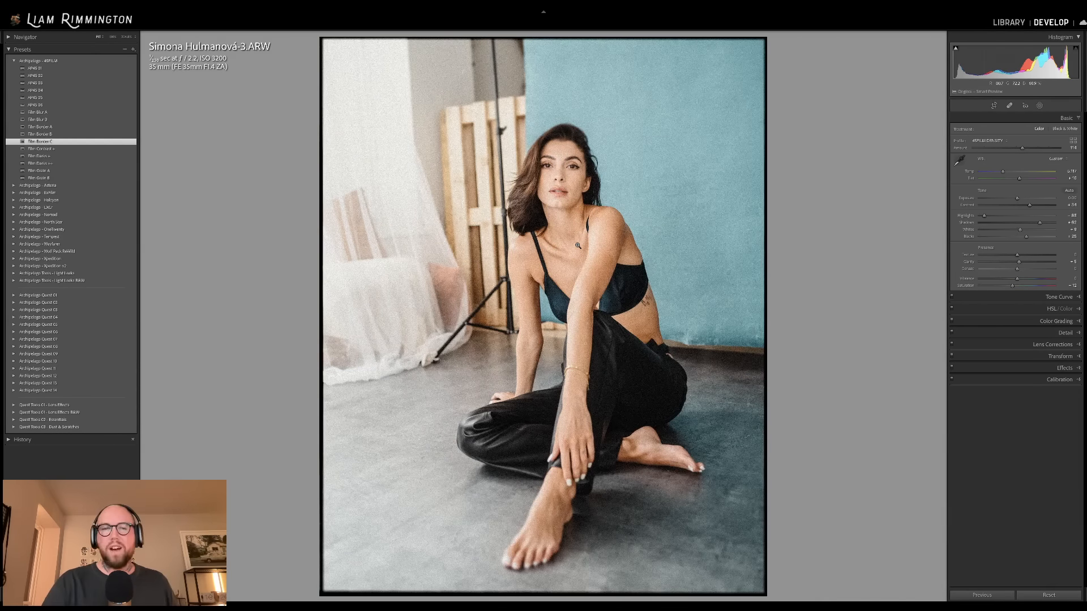
pyautogui.press('\\')
pyautogui.press('\\')
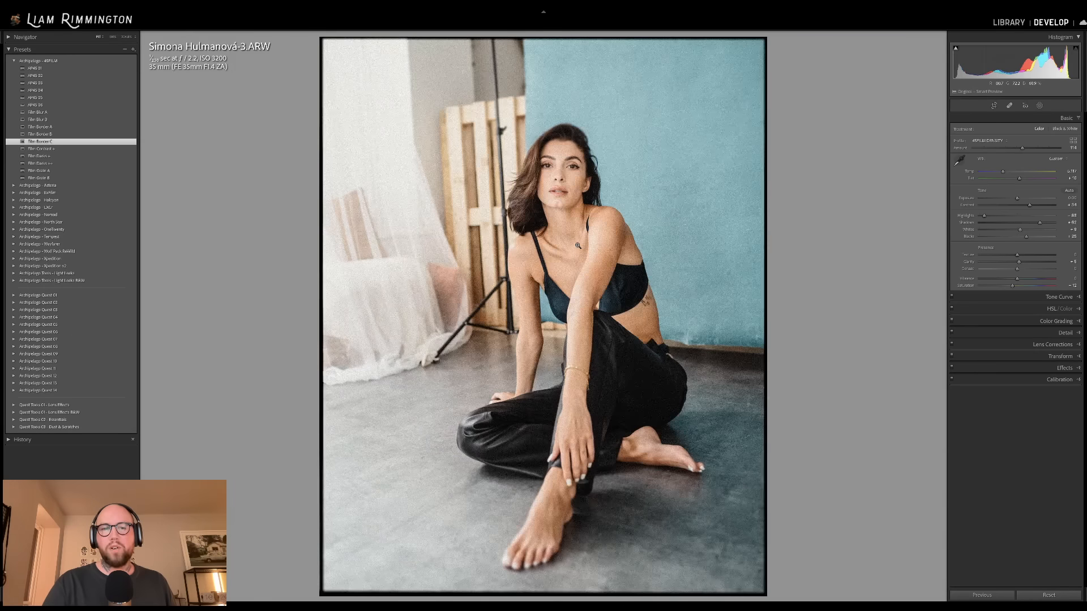
pyautogui.press('\\')
pyautogui.press('\\')
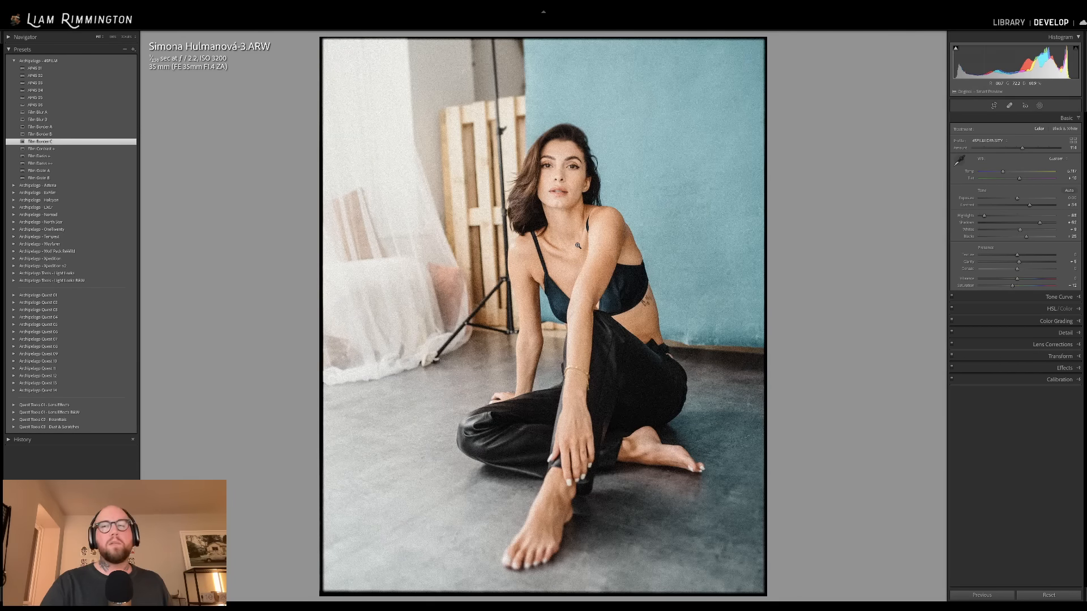
pyautogui.press('\\')
pyautogui.press('\\')
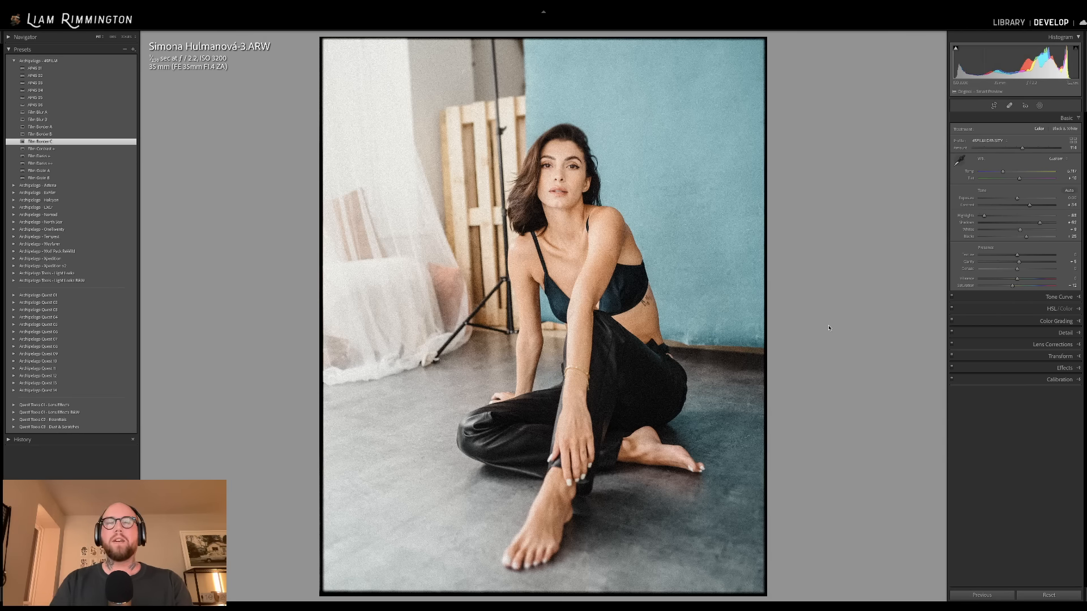
# - Compare the unedited and edited portrait side by side, examining skin, hair and grain around the woman's face and shoulders
pyautogui.press('y')
pyautogui.click(771, 215)
pyautogui.moveTo(782, 234); pyautogui.dragTo(809, 428)
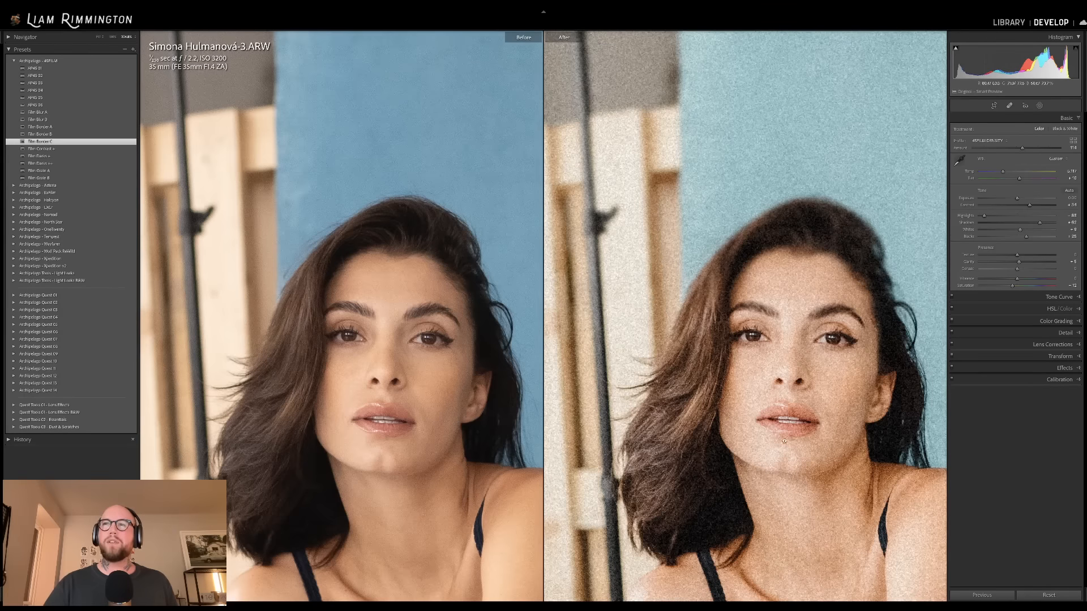
pyautogui.moveTo(785, 455); pyautogui.dragTo(801, 387)
pyautogui.moveTo(750, 470); pyautogui.dragTo(768, 353)
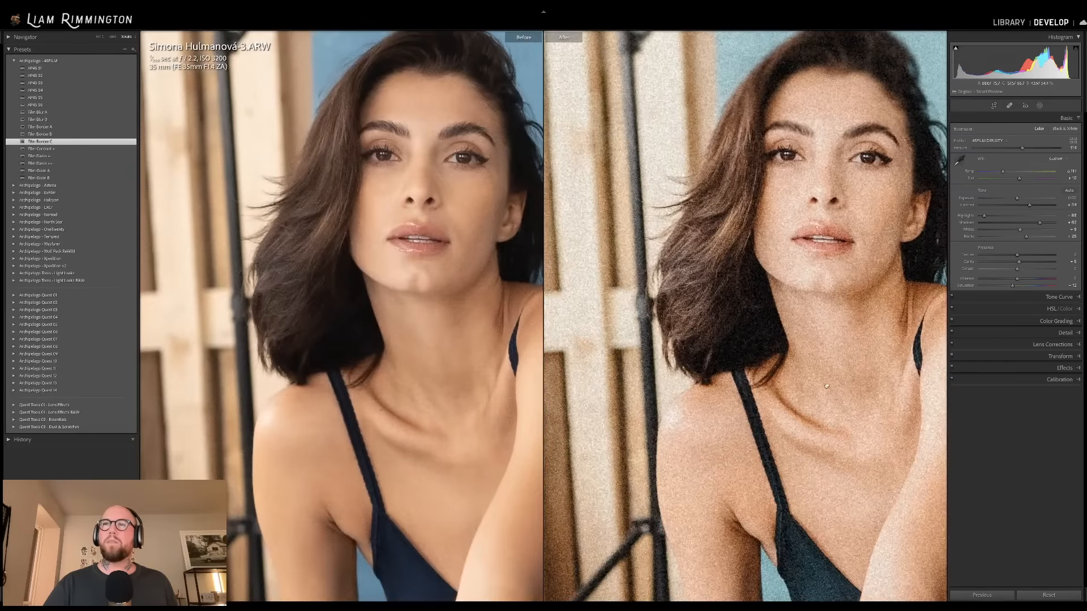
pyautogui.moveTo(819, 377); pyautogui.dragTo(612, 256)
pyautogui.click(613, 255)
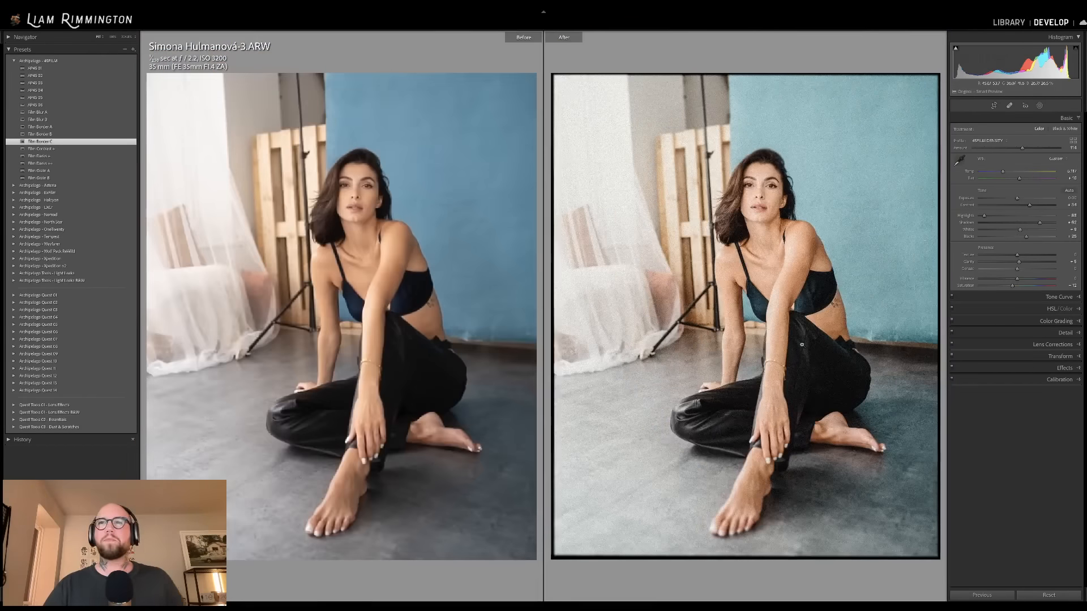
pyautogui.press('y')
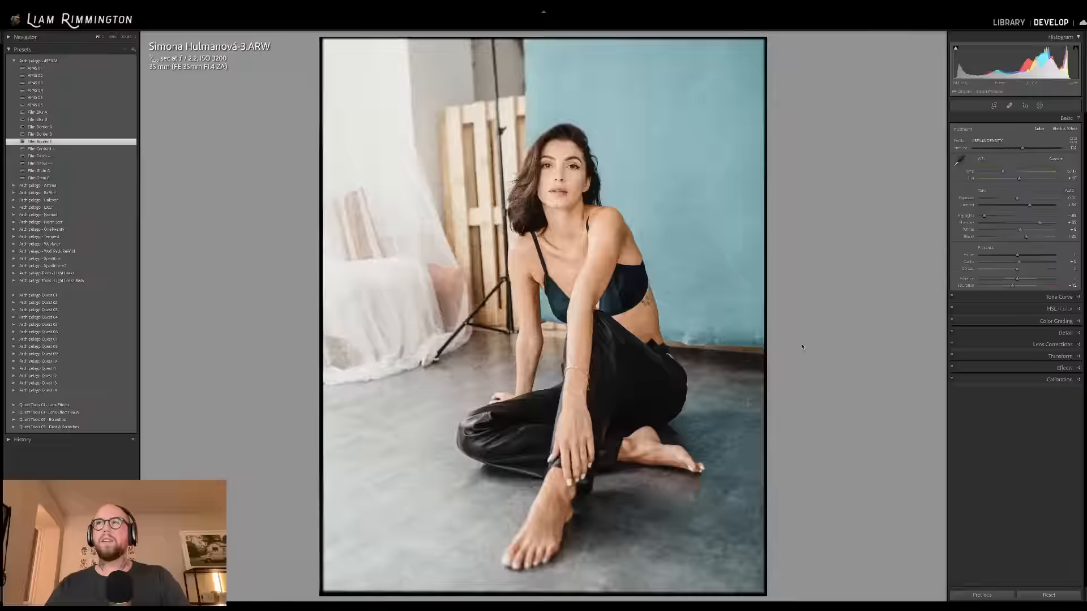
# - Open the photo of the bride beside the blue car for developing, brighten its exposure and warm the white balance slightly
pyautogui.press('g')
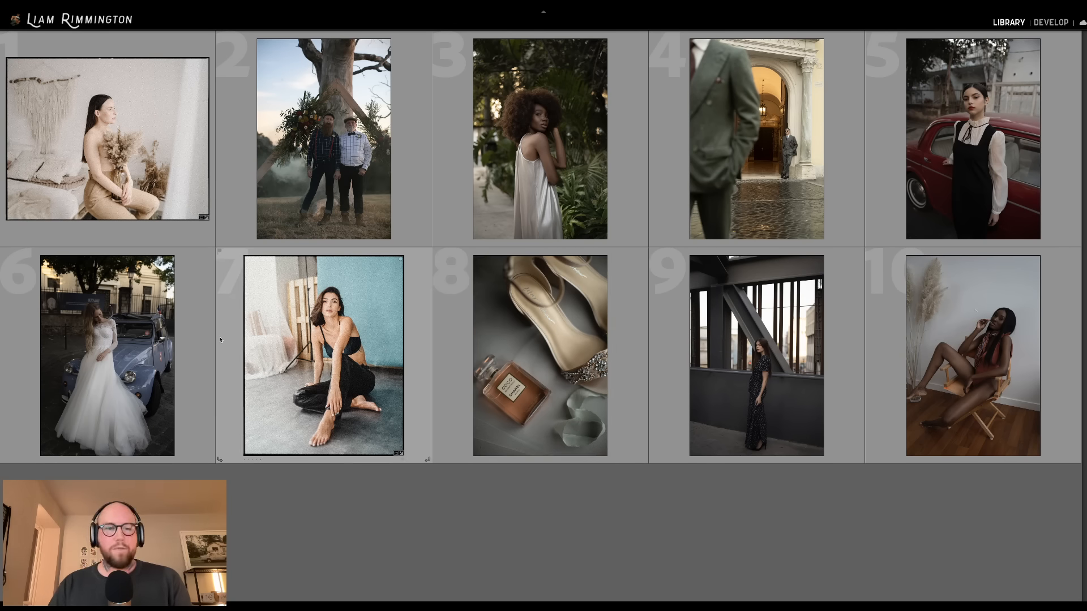
pyautogui.click(88, 352)
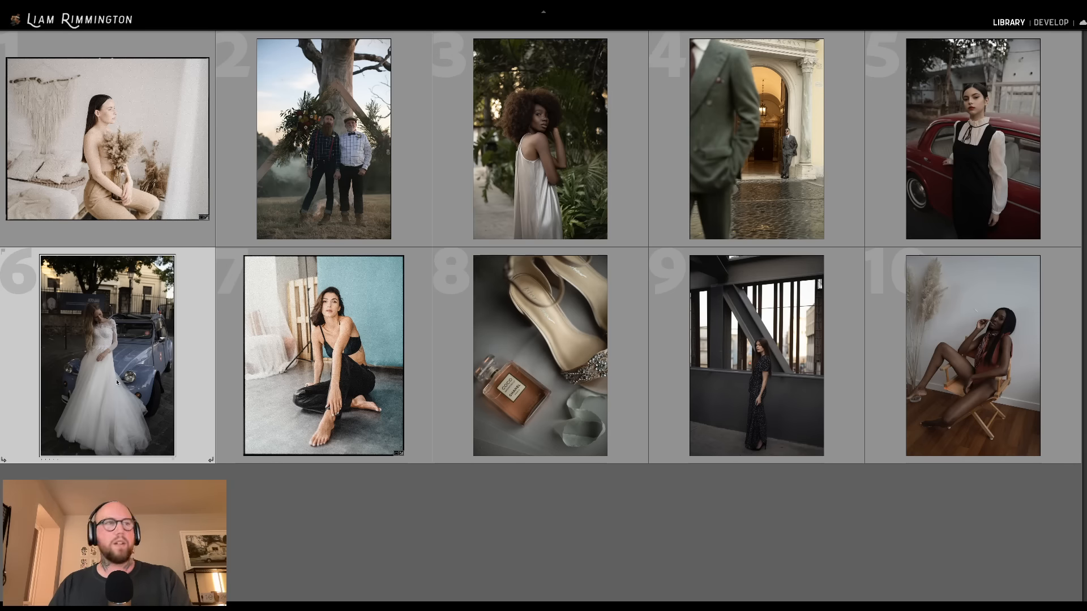
pyautogui.press('d')
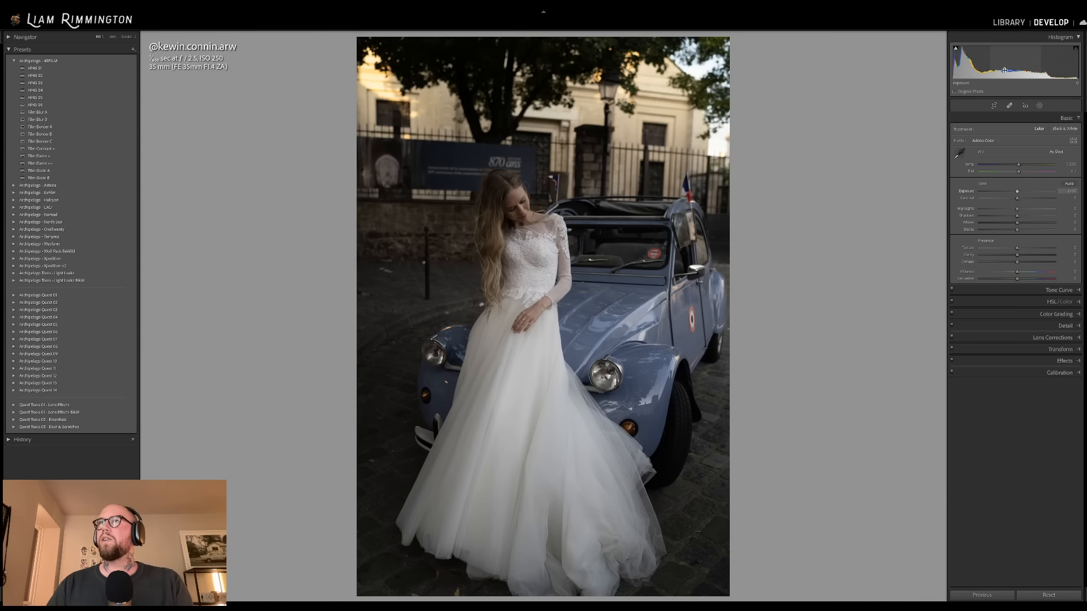
pyautogui.moveTo(1015, 58); pyautogui.dragTo(1036, 59)
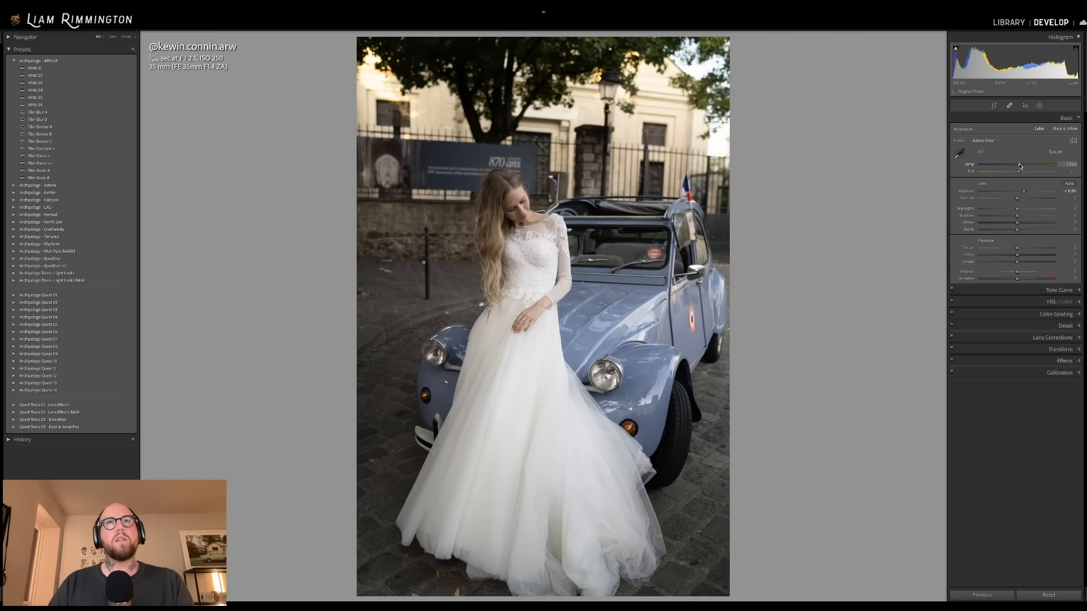
pyautogui.moveTo(1019, 166); pyautogui.dragTo(1022, 166)
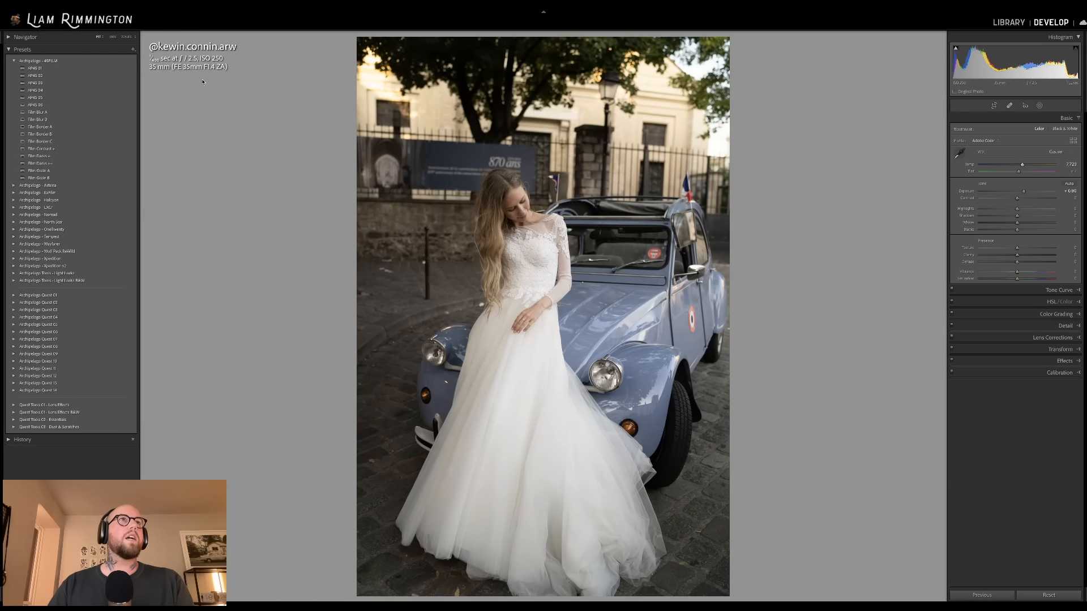
# - Inspect the bride's face and dress up close and apply the Archipelago film preset numbered 03
pyautogui.click(504, 208)
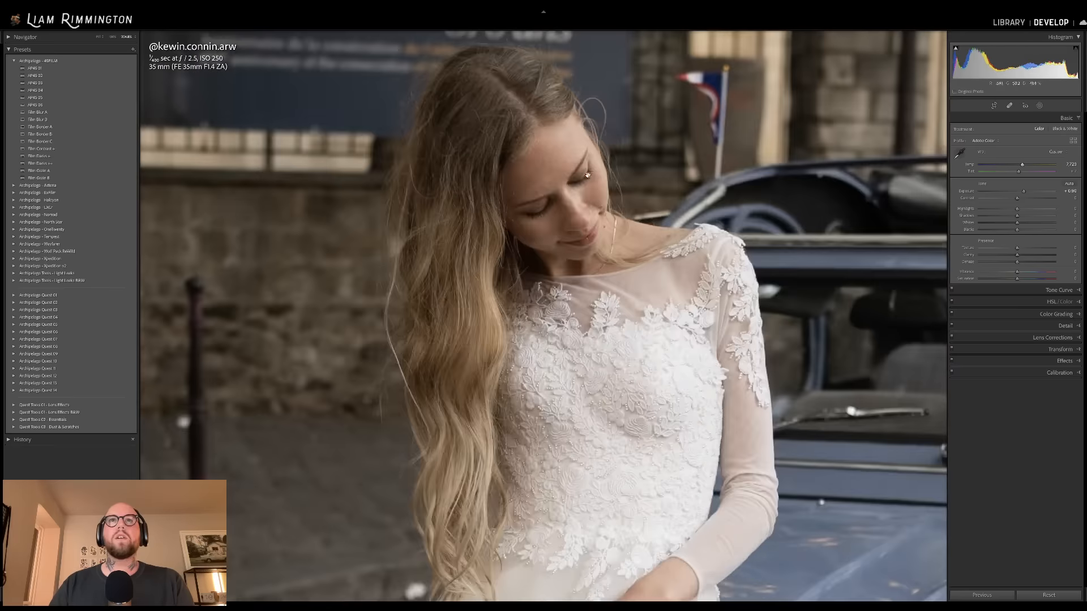
pyautogui.moveTo(588, 173); pyautogui.dragTo(517, 76)
pyautogui.press('z')
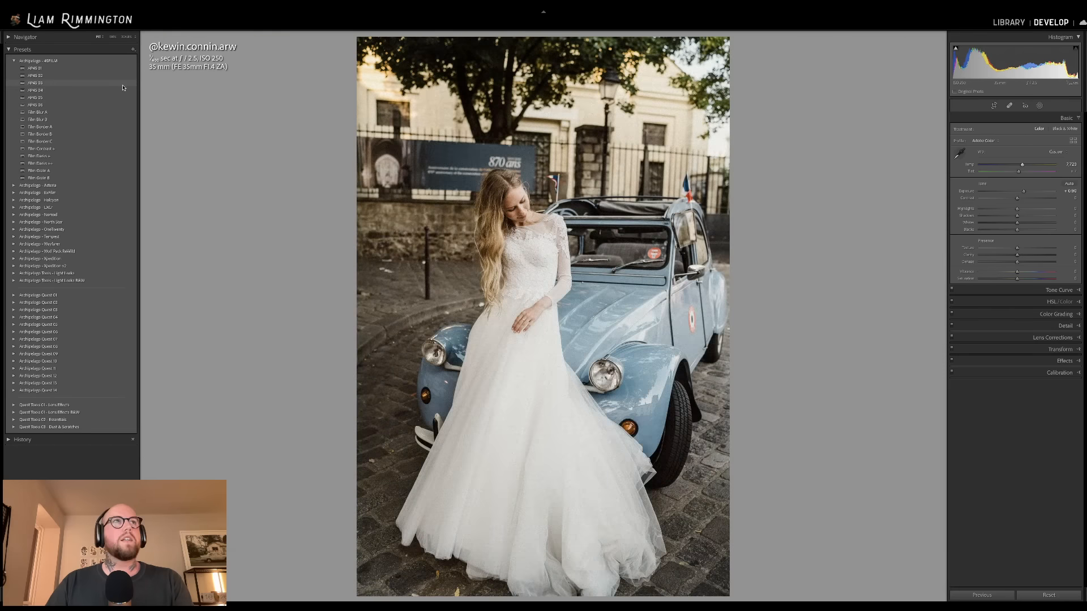
pyautogui.click(122, 84)
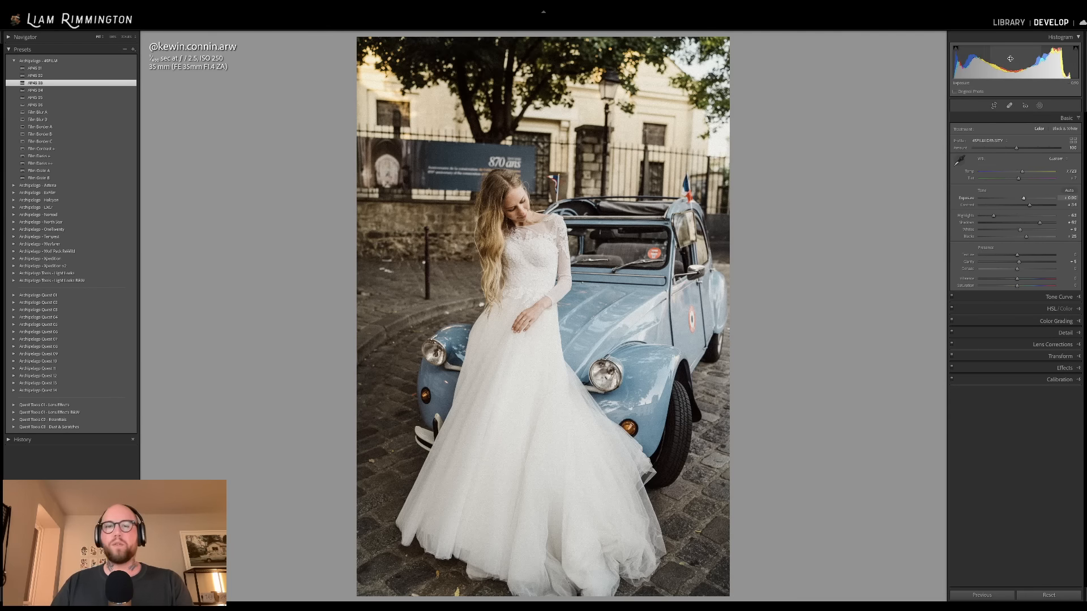
# - Lower the bride photo's exposure very slightly and raise the film profile's amount
pyautogui.moveTo(1010, 58); pyautogui.dragTo(1007, 58)
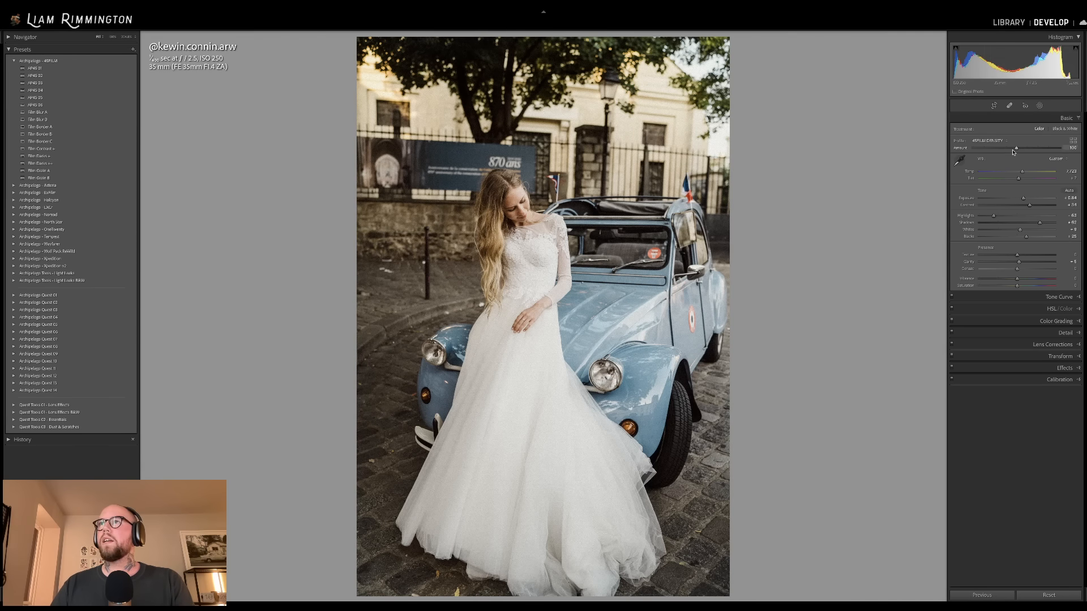
pyautogui.moveTo(1014, 152)
pyautogui.mouseDown()
pyautogui.moveTo(1047, 148)
pyautogui.moveTo(1033, 148)
pyautogui.mouseUp()
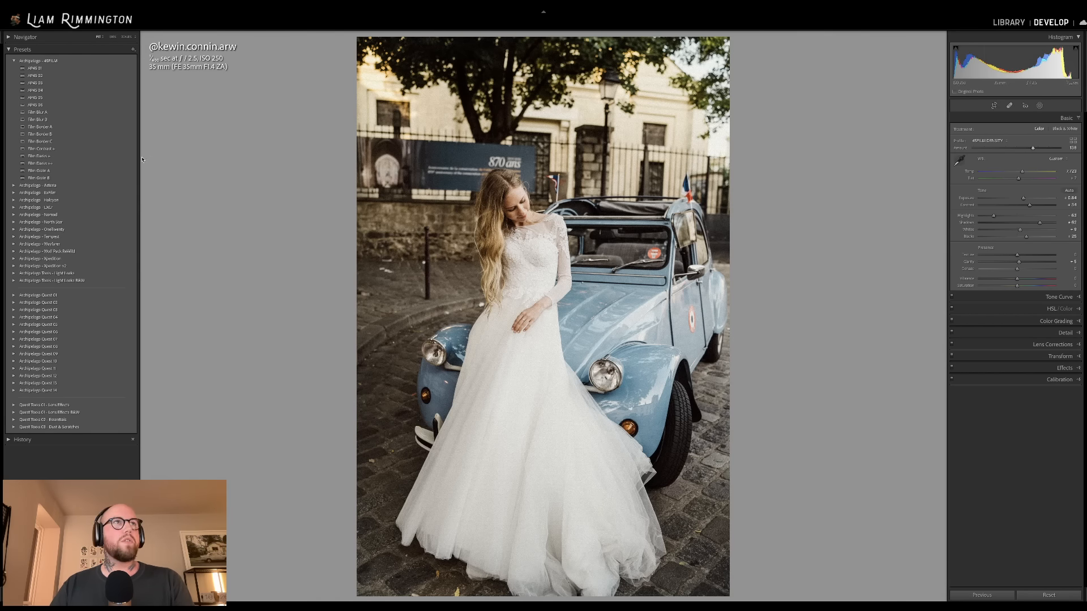
# - Apply the Film Fade ++ preset to the bride photo and darken its exposure a little
pyautogui.click(120, 159)
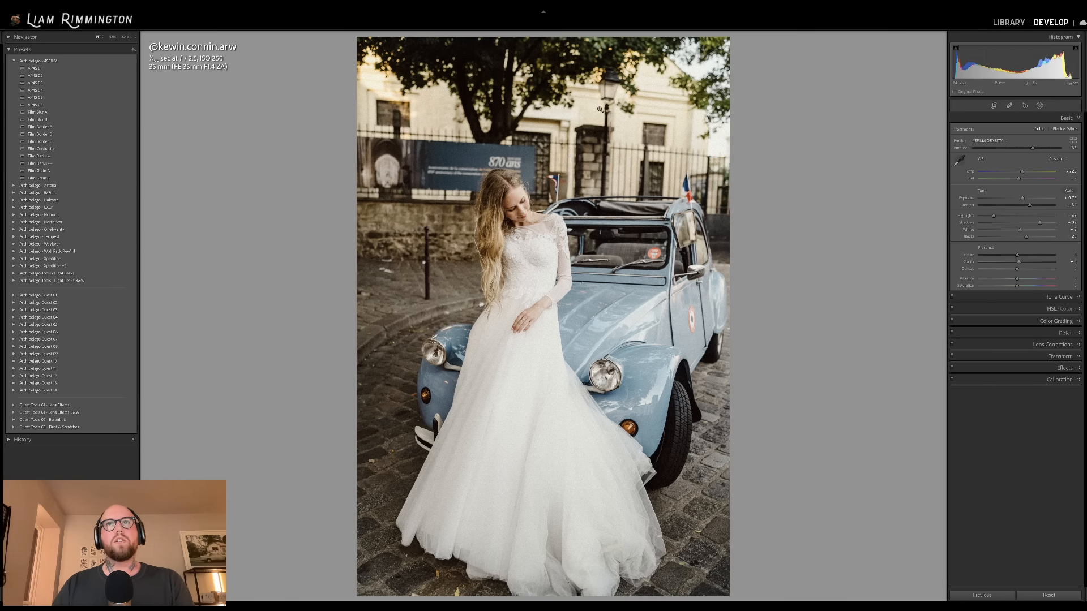
pyautogui.click(127, 164)
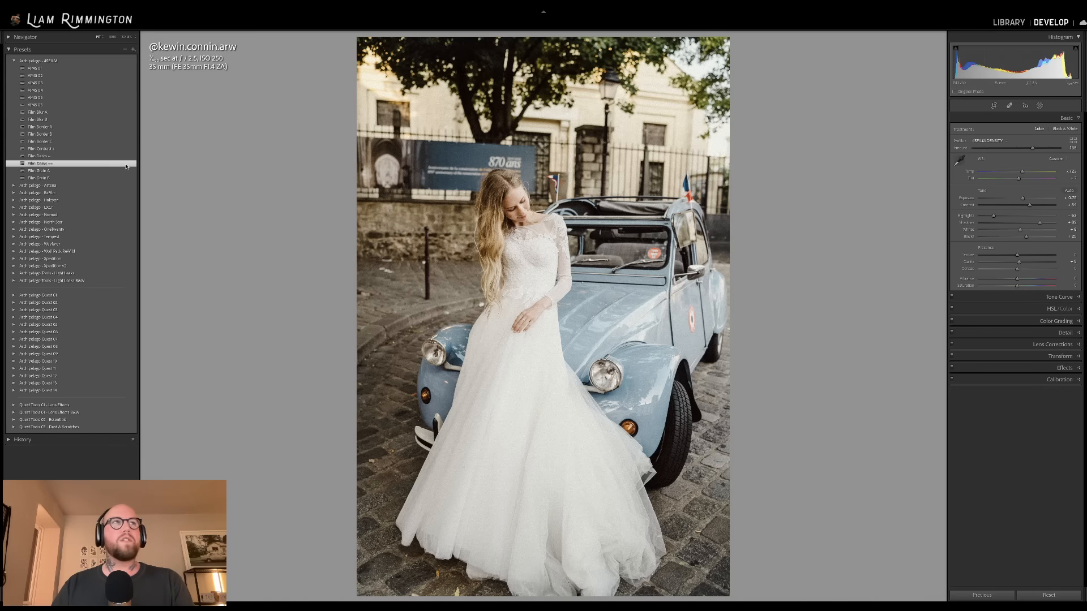
pyautogui.moveTo(1020, 198); pyautogui.dragTo(1020, 199)
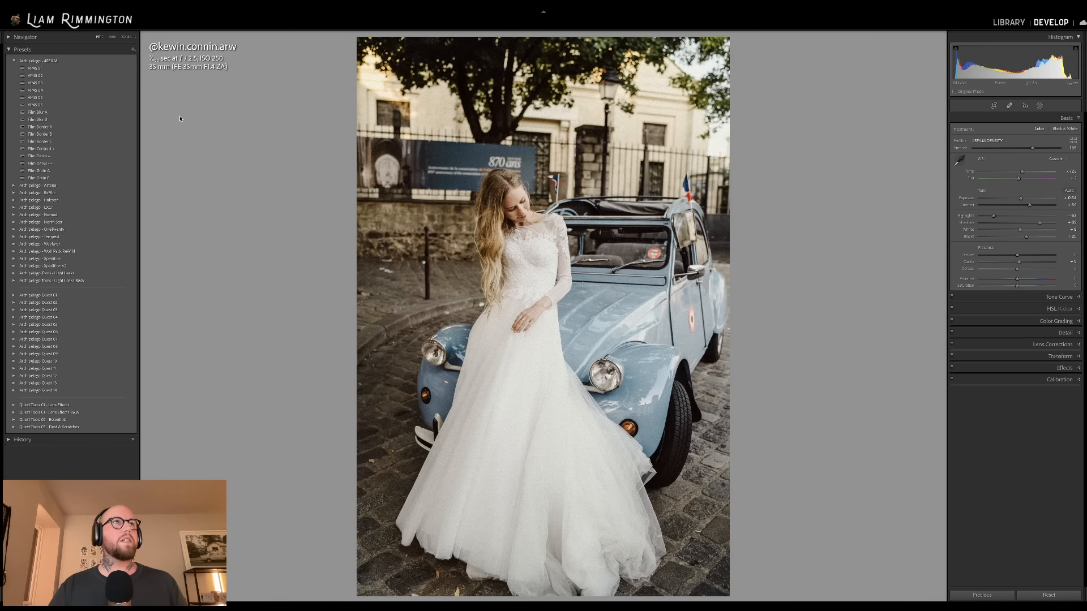
# - Apply the Film Blur A preset to the bride photo and enlarge its radial gradient mask in width and height
pyautogui.click(124, 114)
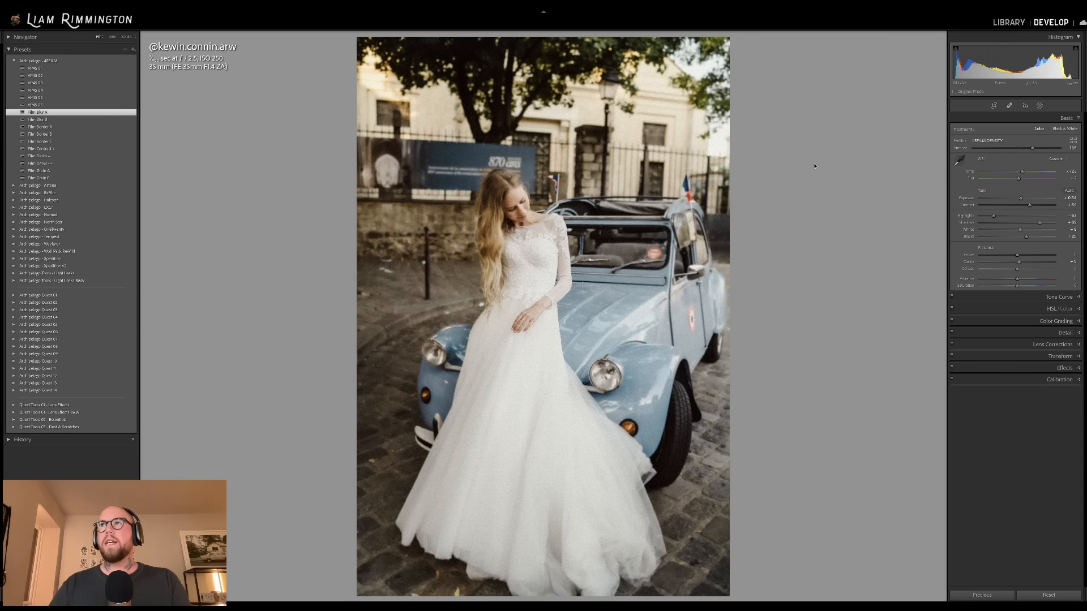
pyautogui.click(1040, 106)
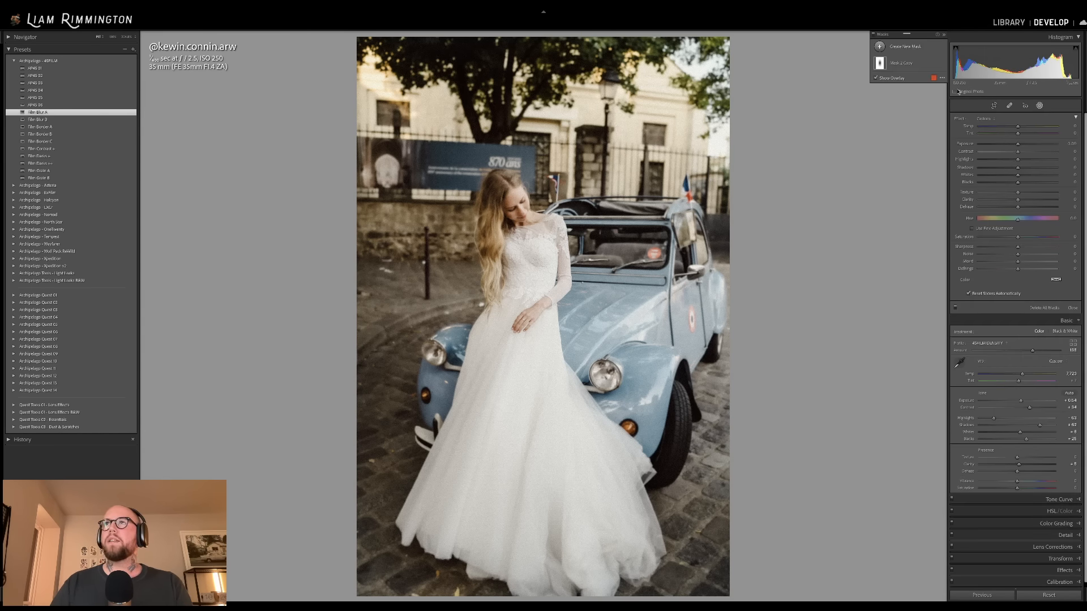
pyautogui.click(906, 64)
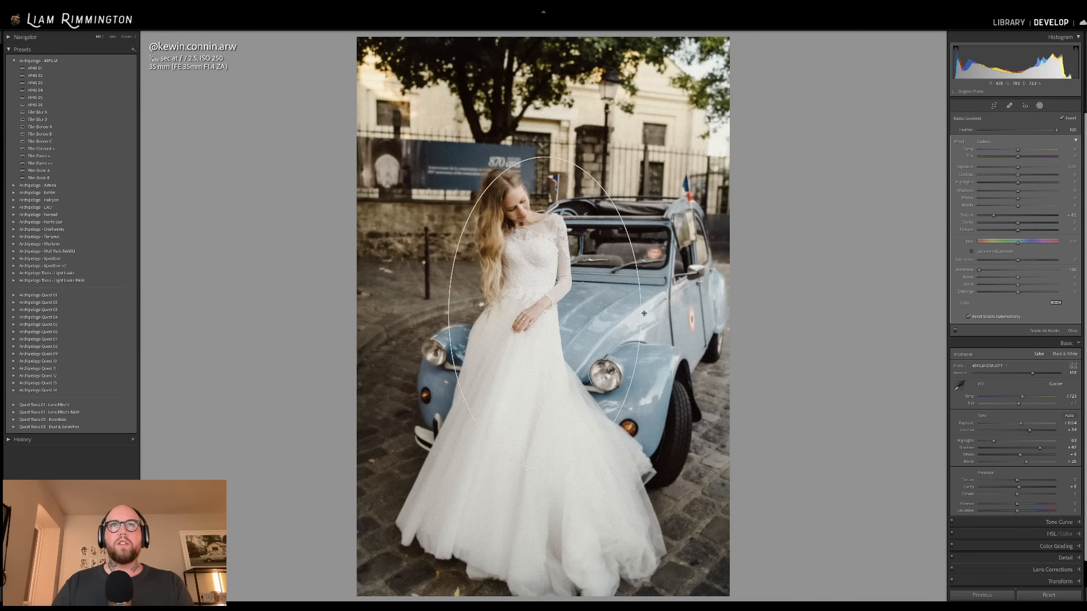
pyautogui.moveTo(623, 312); pyautogui.dragTo(656, 312)
pyautogui.moveTo(541, 154); pyautogui.dragTo(540, 125)
pyautogui.moveTo(519, 264); pyautogui.dragTo(520, 263)
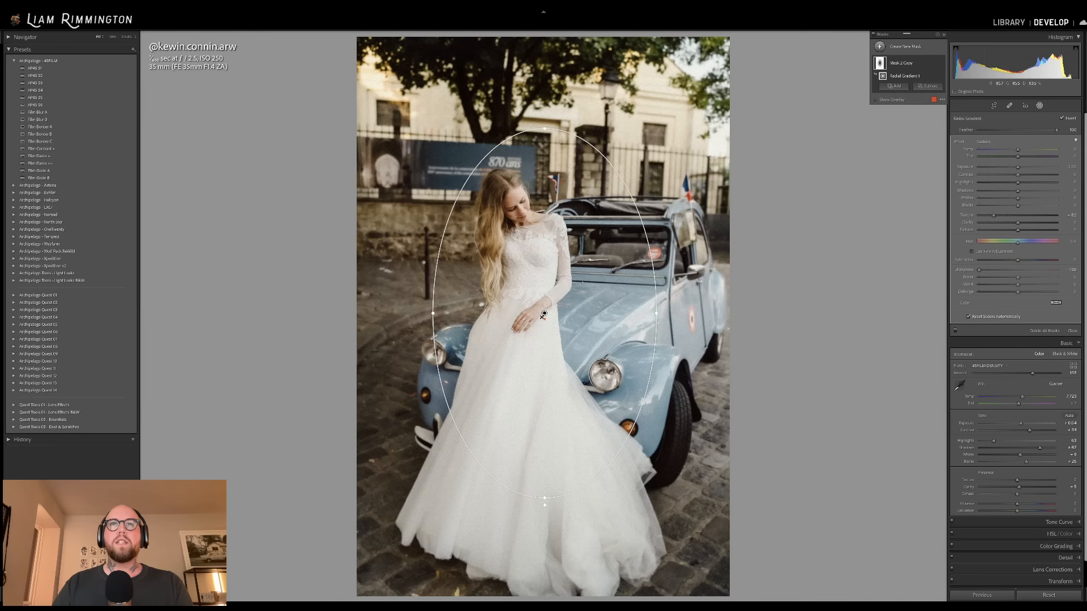
# - Recentre the blur's radial gradient on the bride's upper body, make it wider and taller, and finish masking
pyautogui.moveTo(546, 313); pyautogui.dragTo(518, 244)
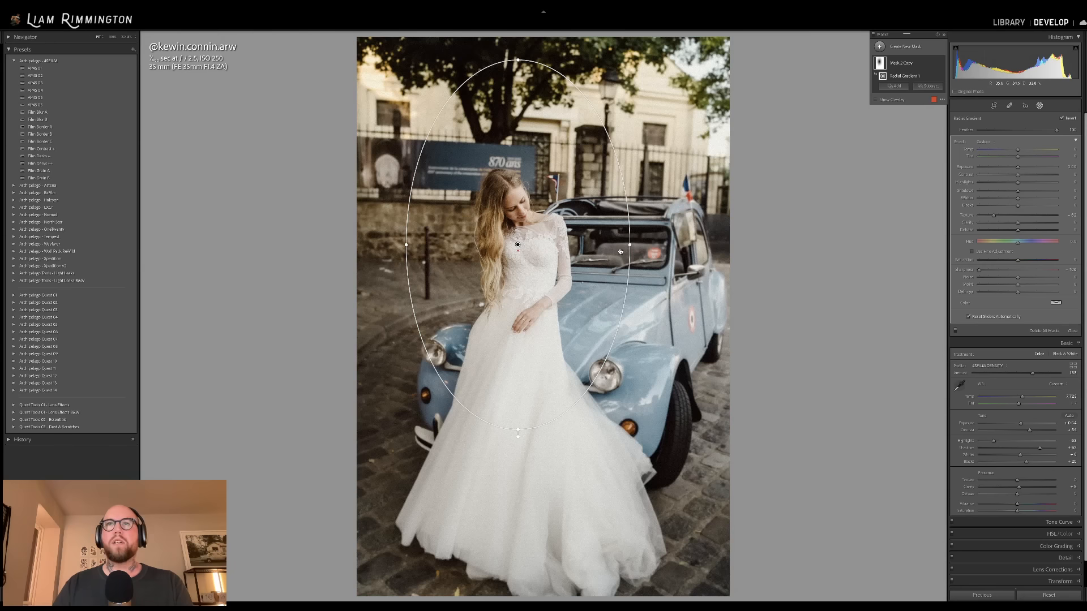
pyautogui.moveTo(630, 246)
pyautogui.mouseDown()
pyautogui.moveTo(668, 249)
pyautogui.moveTo(651, 251)
pyautogui.mouseUp()
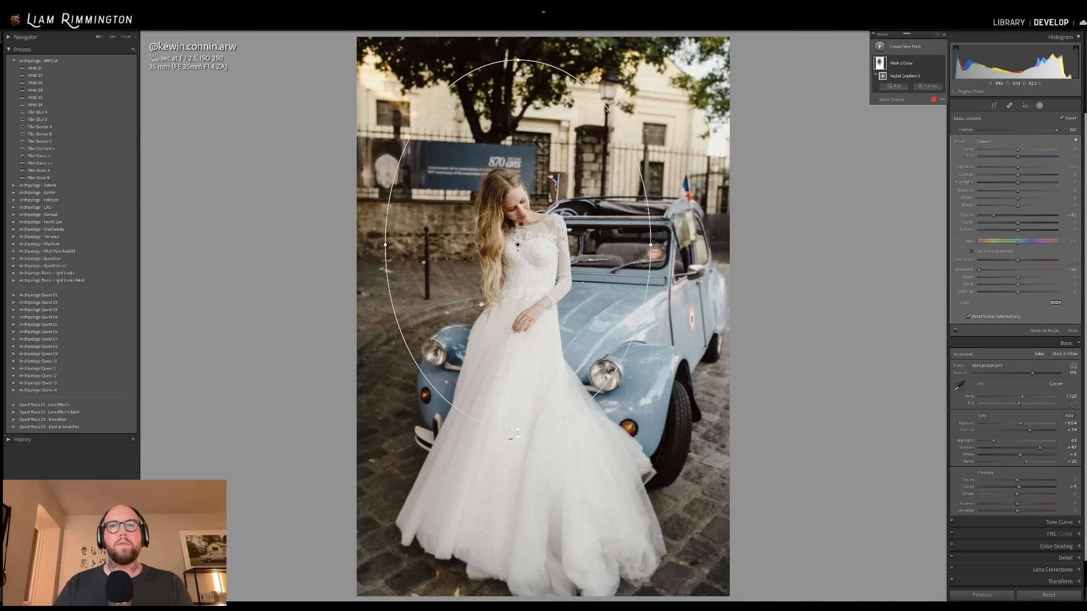
pyautogui.moveTo(518, 431); pyautogui.dragTo(518, 466)
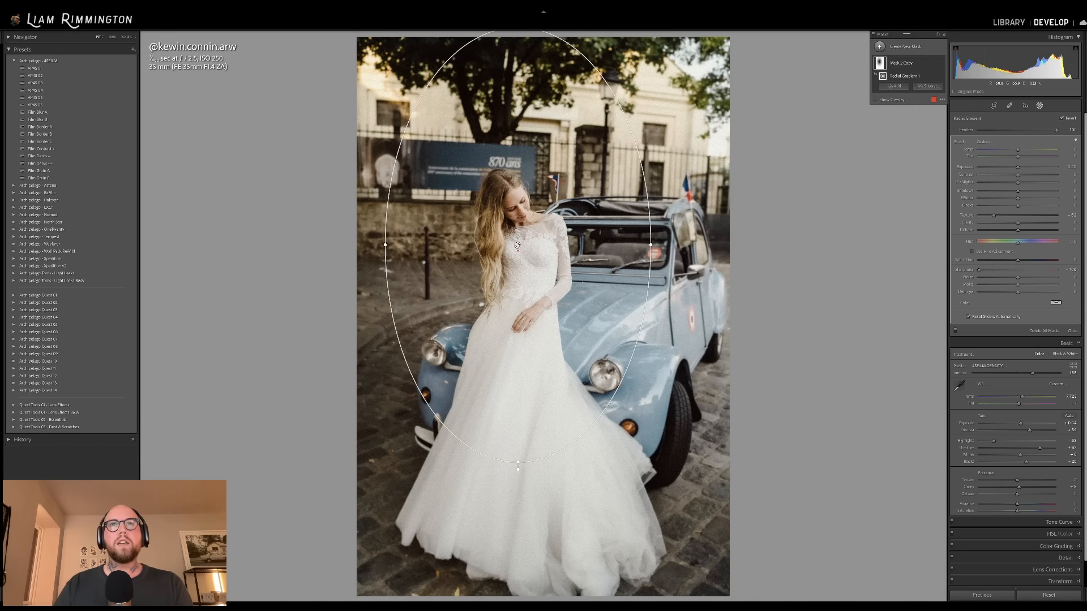
pyautogui.moveTo(517, 245); pyautogui.dragTo(519, 265)
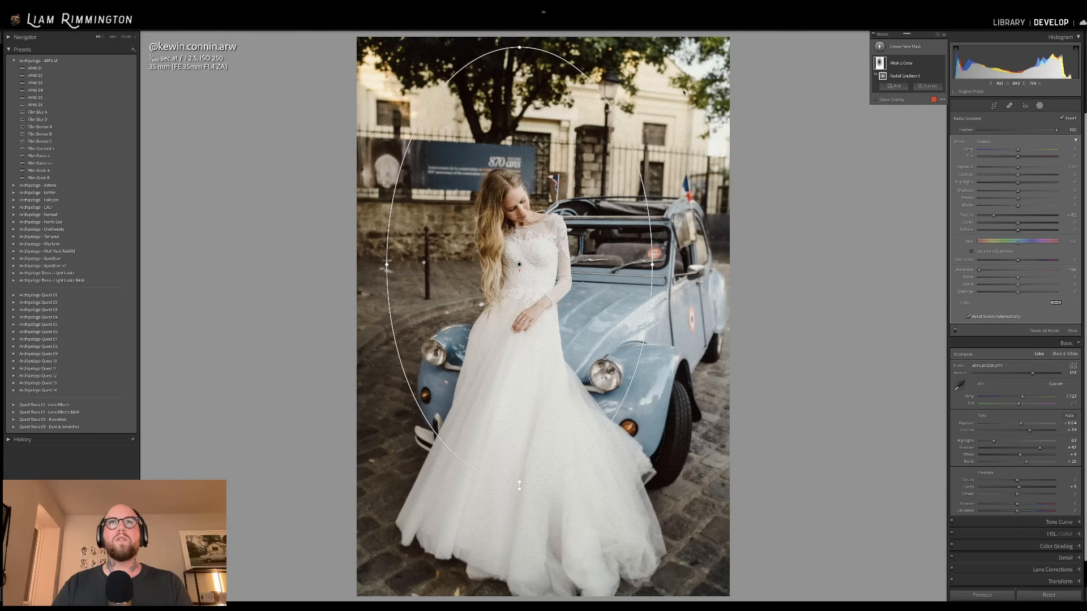
pyautogui.moveTo(520, 265)
pyautogui.mouseDown()
pyautogui.moveTo(502, 264)
pyautogui.moveTo(514, 278)
pyautogui.mouseUp()
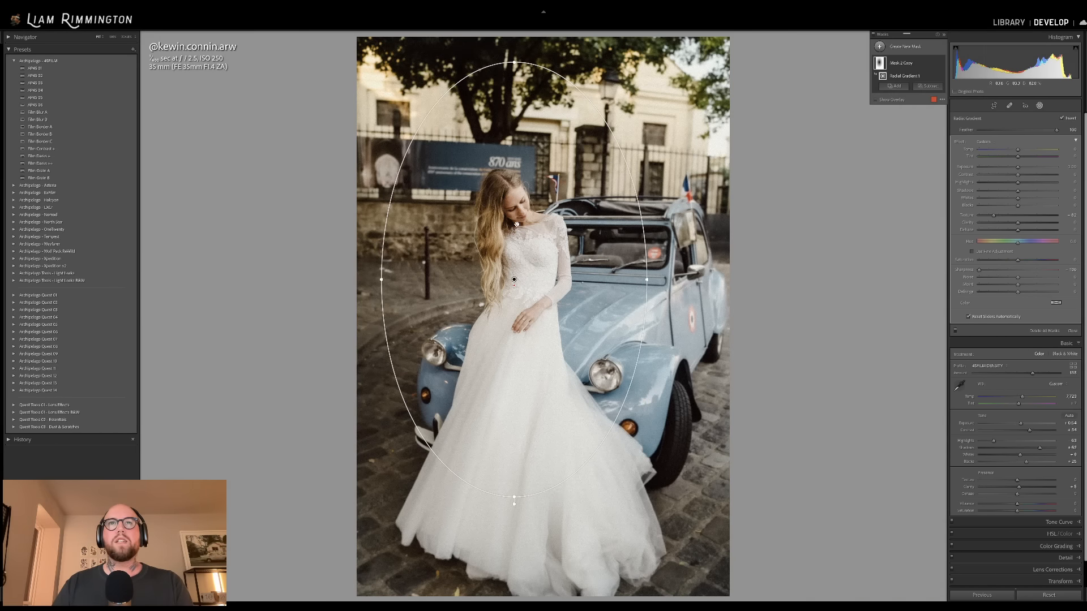
pyautogui.press('Escape')
pyautogui.press('Escape')
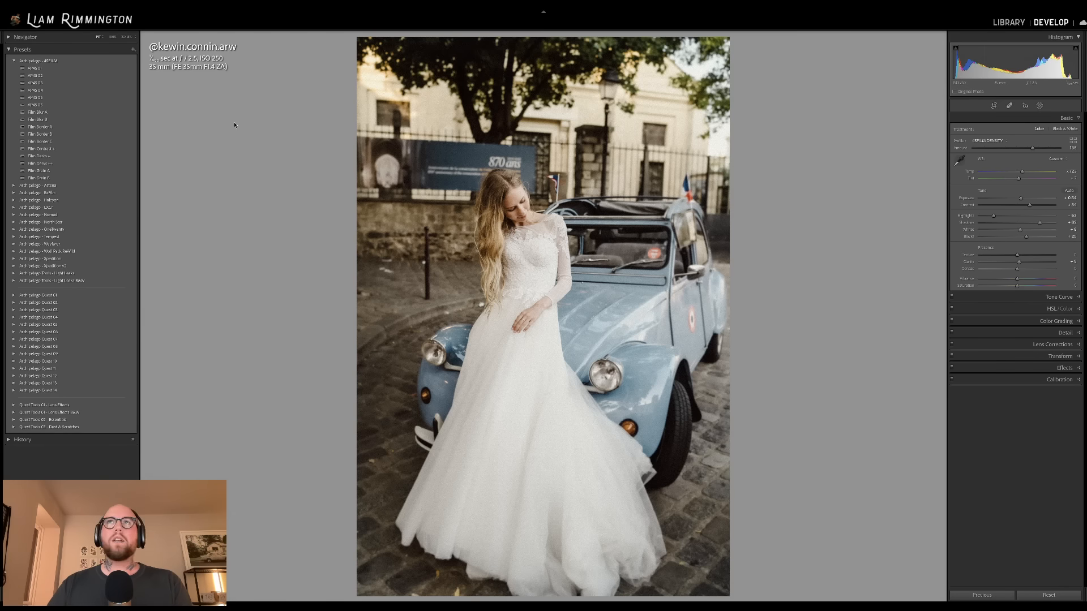
# - Apply the Film Border A preset to the bride photo
pyautogui.click(117, 130)
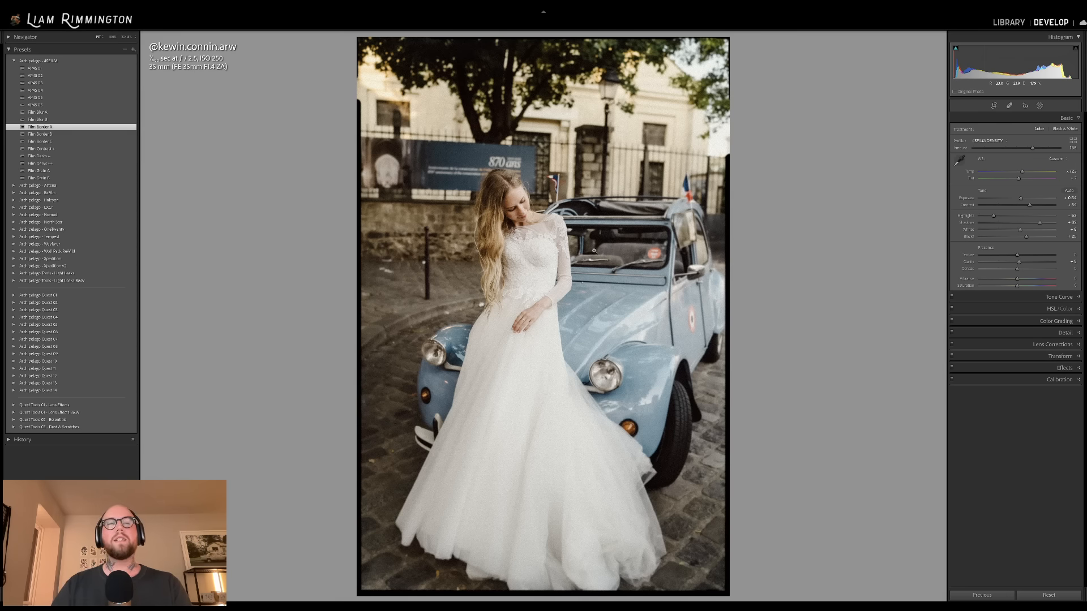
# - Compare the bride photo's full-frame edit with its unedited version several times
pyautogui.press('\\')
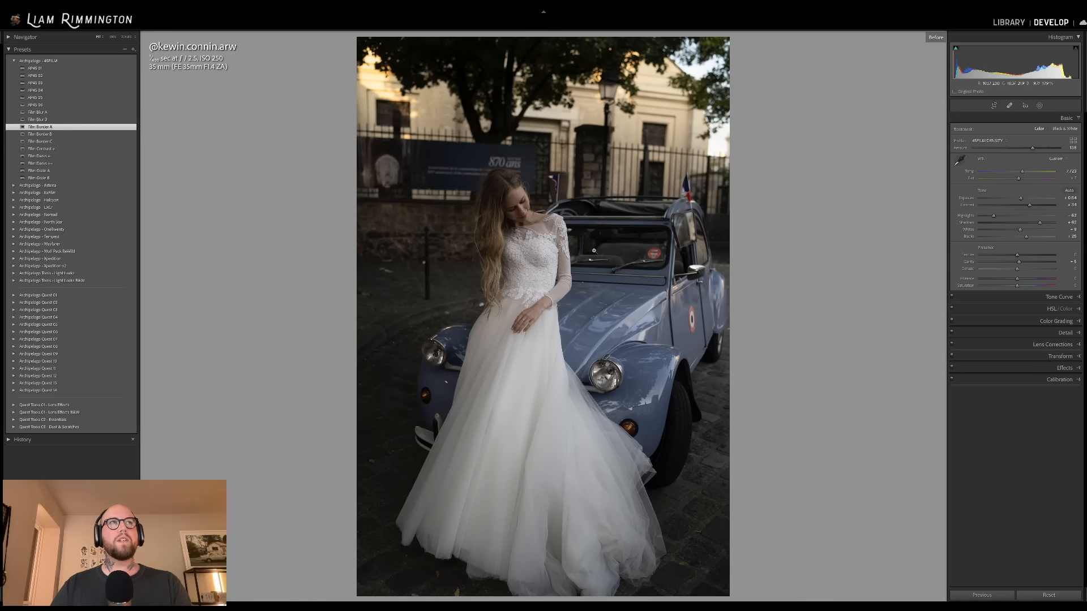
pyautogui.press('\\')
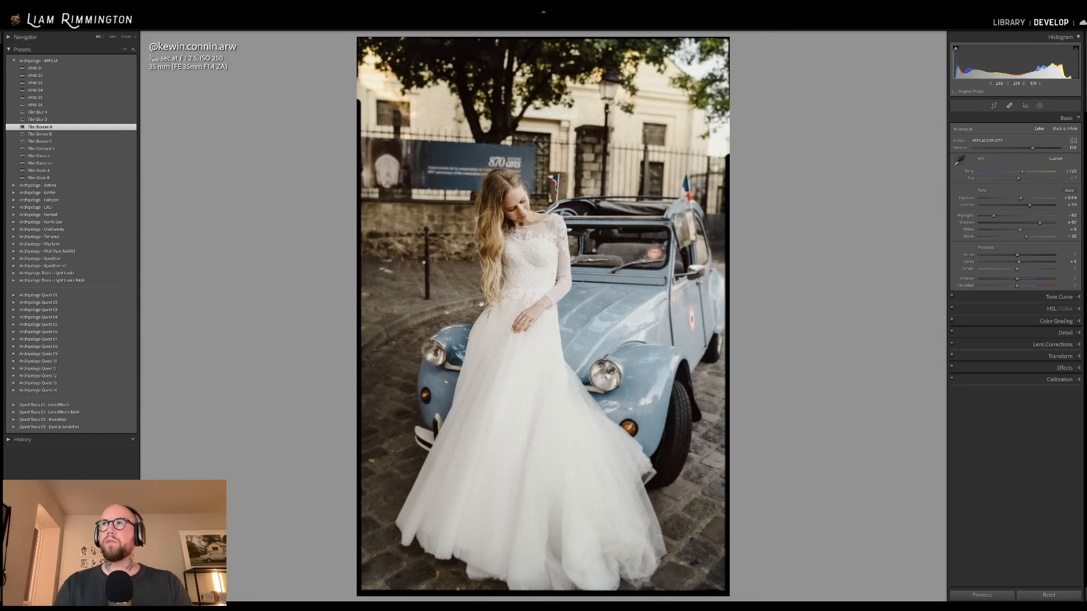
pyautogui.press('\\')
pyautogui.press('\\')
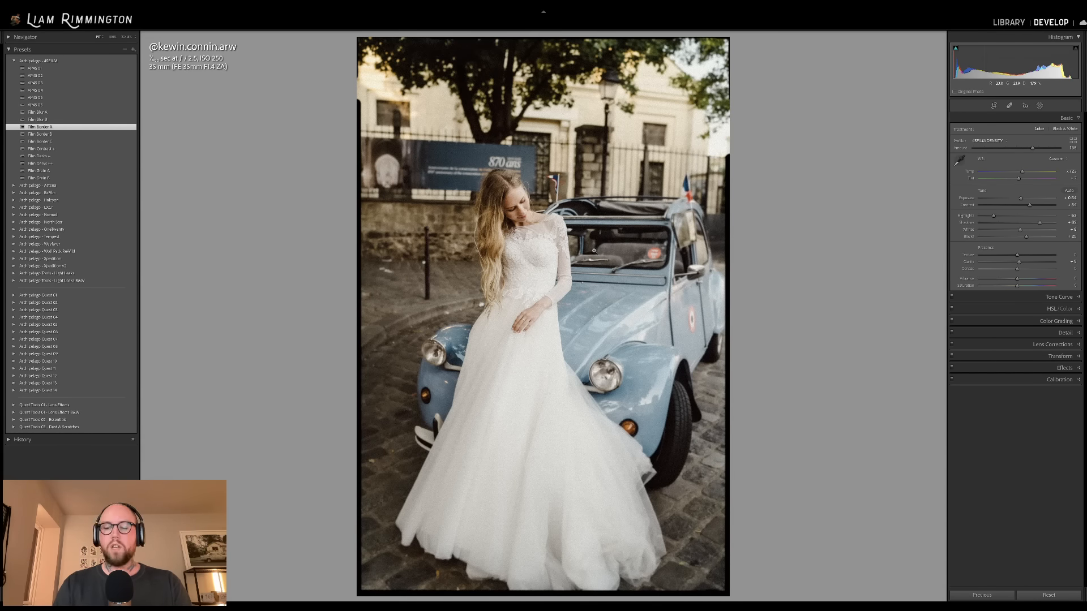
pyautogui.press('\\')
pyautogui.press('\\')
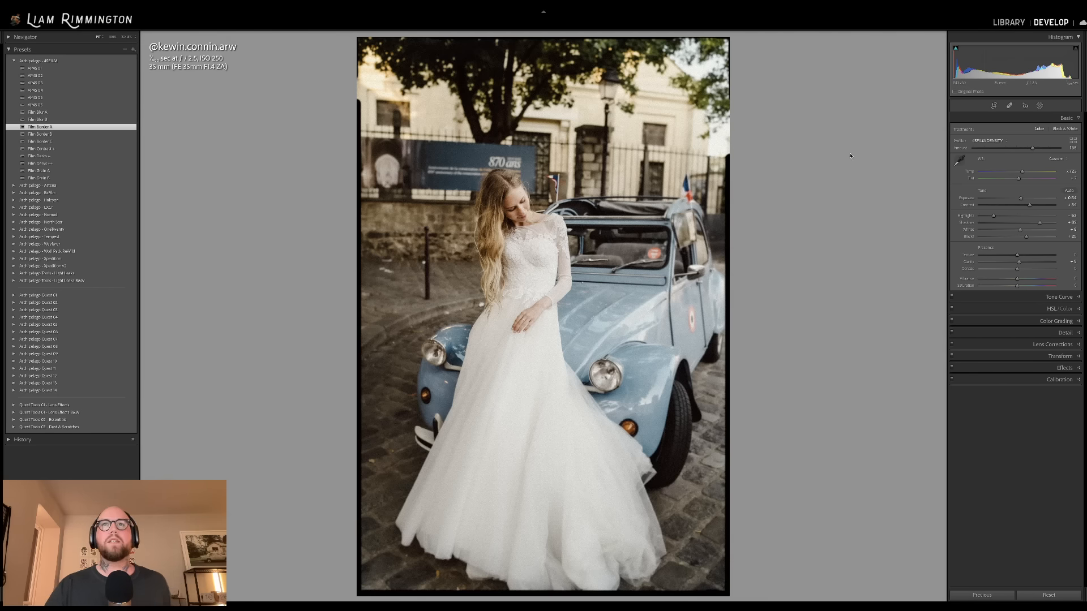
# - Examine the bride photo side by side before and after editing, checking her face, dress, hand and the car up close
pyautogui.press('y')
pyautogui.click(703, 209)
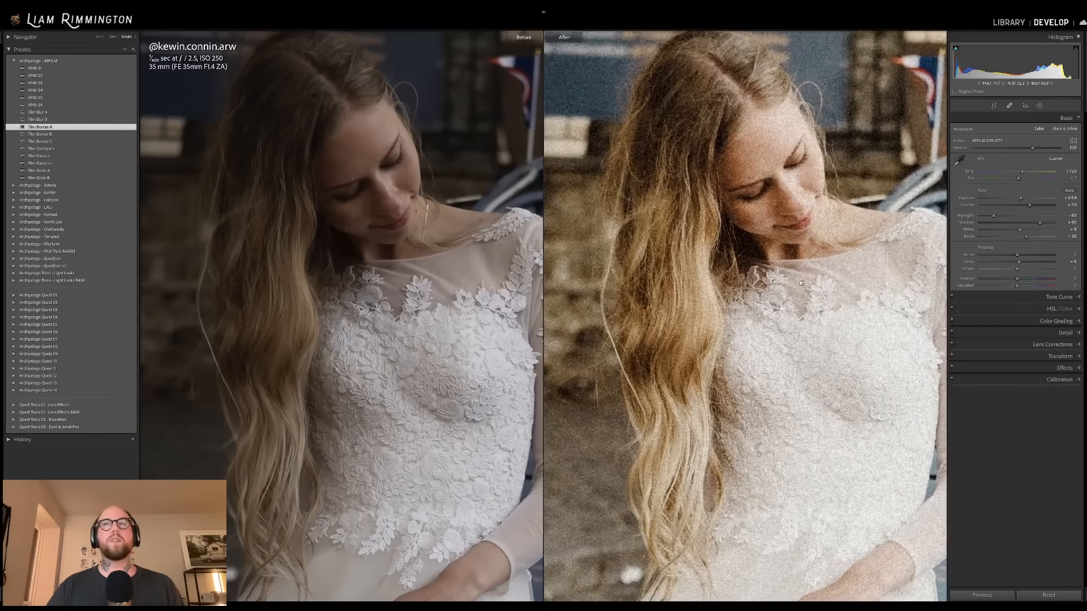
pyautogui.moveTo(820, 332); pyautogui.dragTo(785, 340)
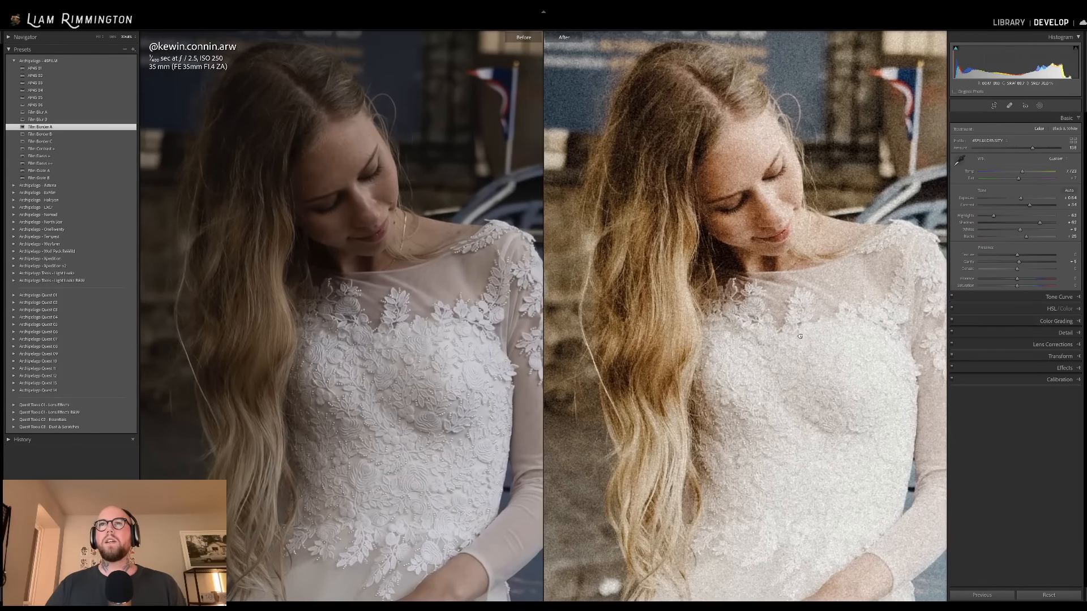
pyautogui.scroll(-10, 745, 315)
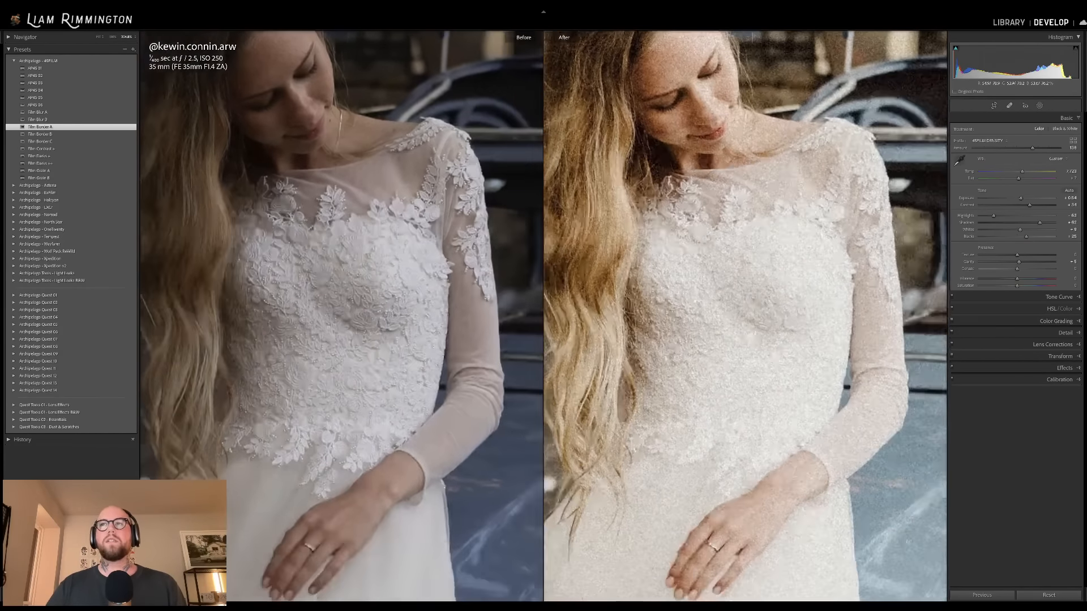
pyautogui.scroll(-10, 767, 300)
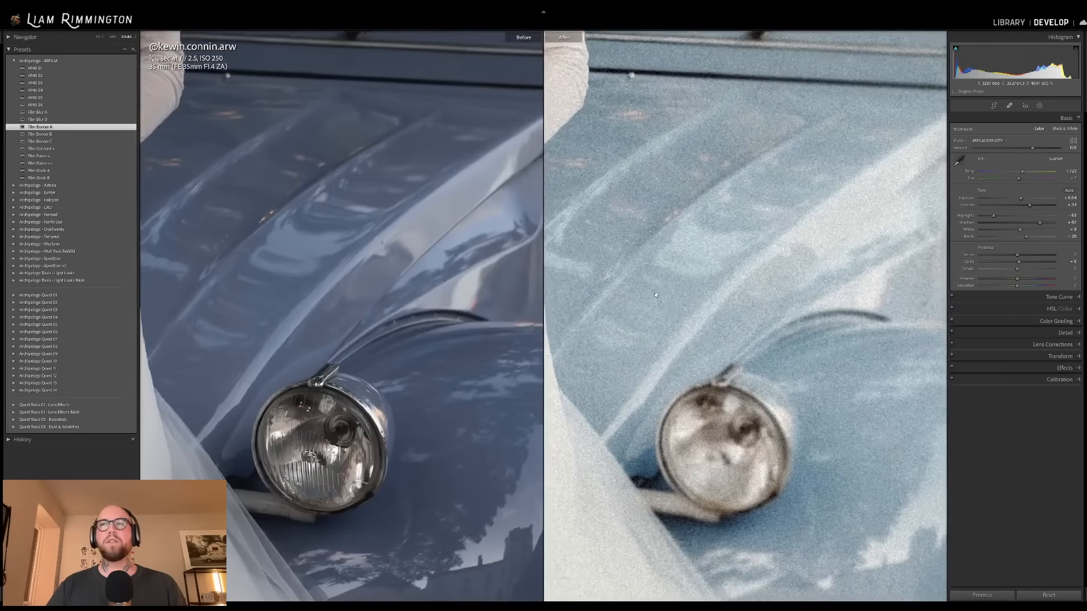
pyautogui.scroll(-10, 656, 271)
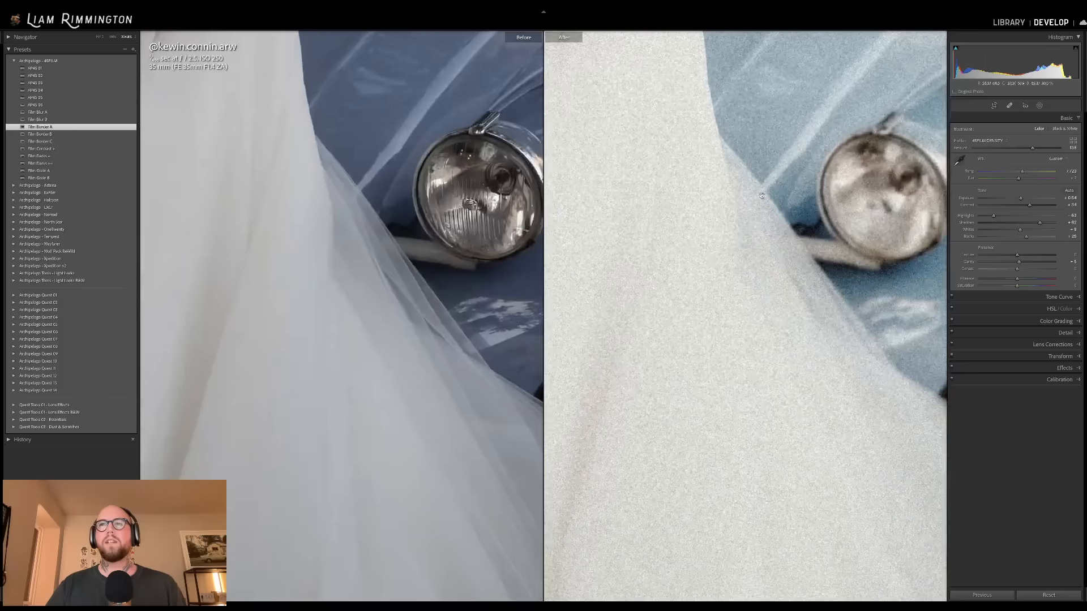
pyautogui.scroll(-5, 848, 281)
pyautogui.scroll(15, 848, 282)
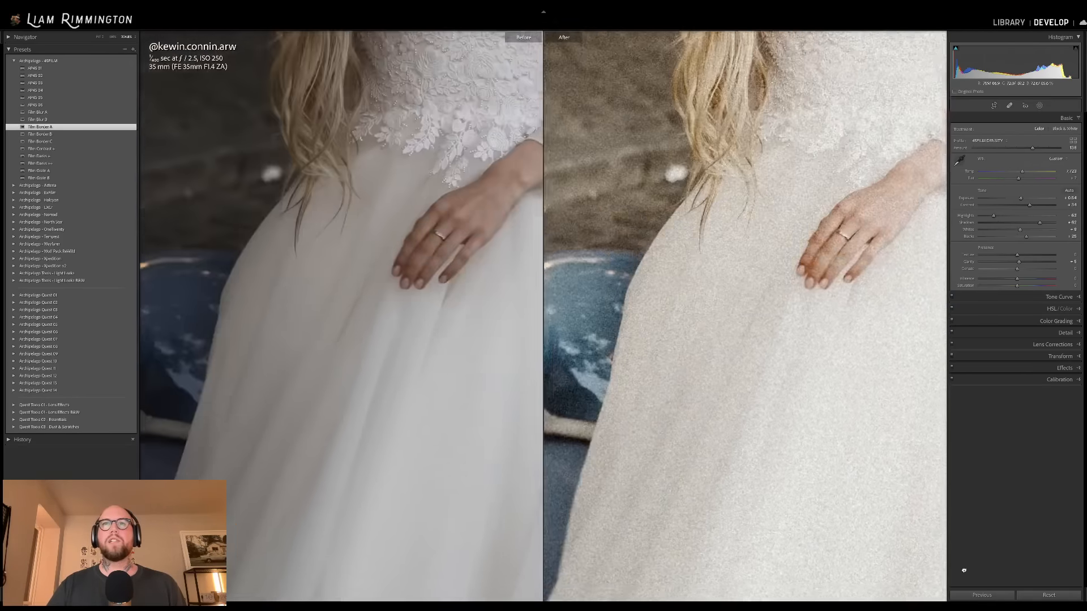
pyautogui.moveTo(743, 124); pyautogui.dragTo(715, 496)
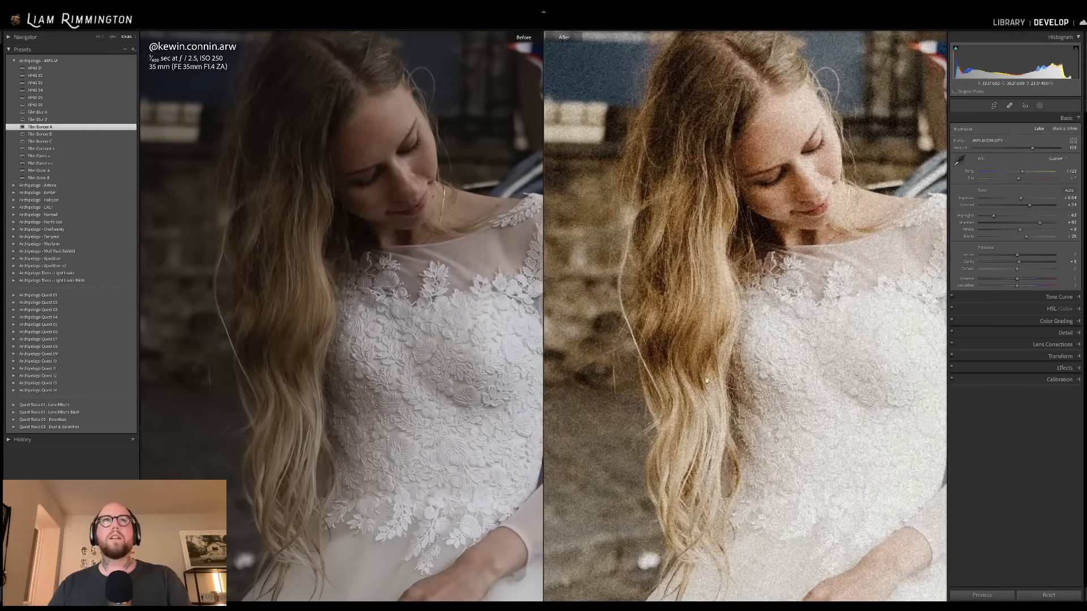
pyautogui.click(714, 361)
pyautogui.click(713, 361)
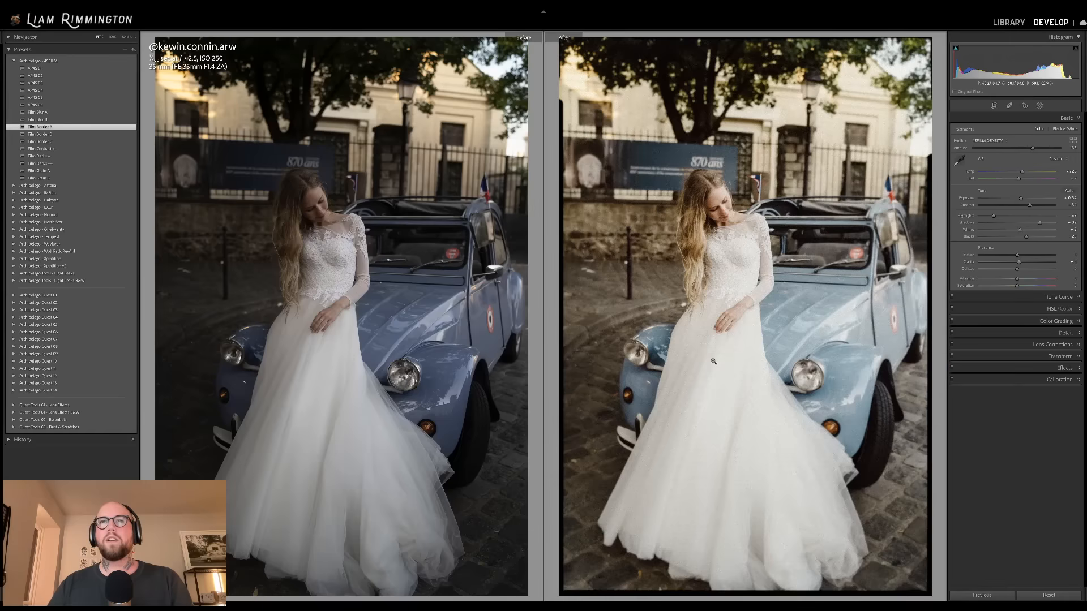
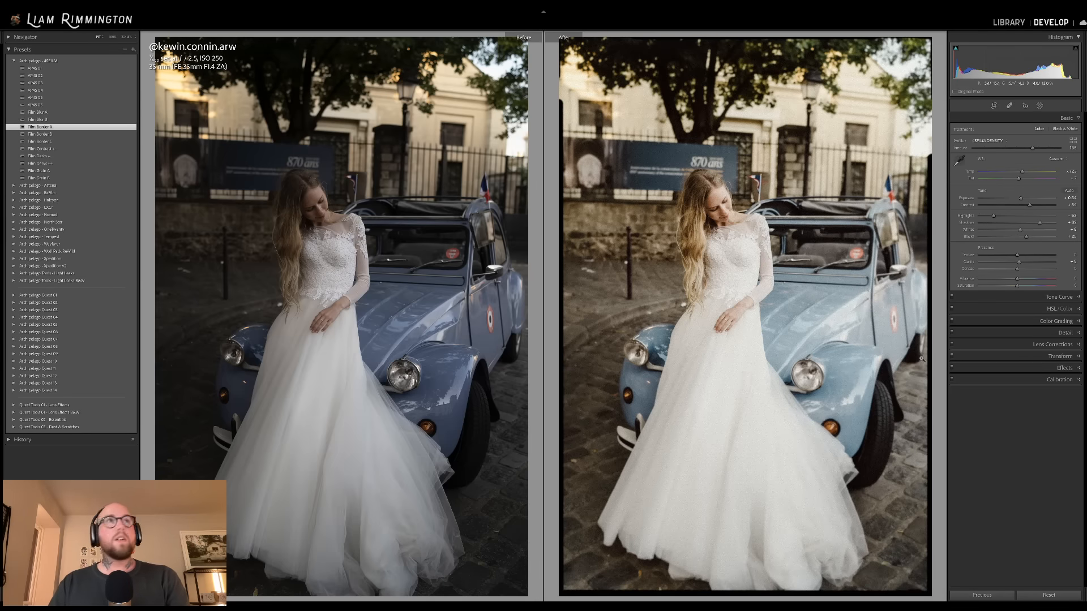
# - Return to the photo grid and open the portrait of the woman in the satin dress among palms for developing
pyautogui.press('g')
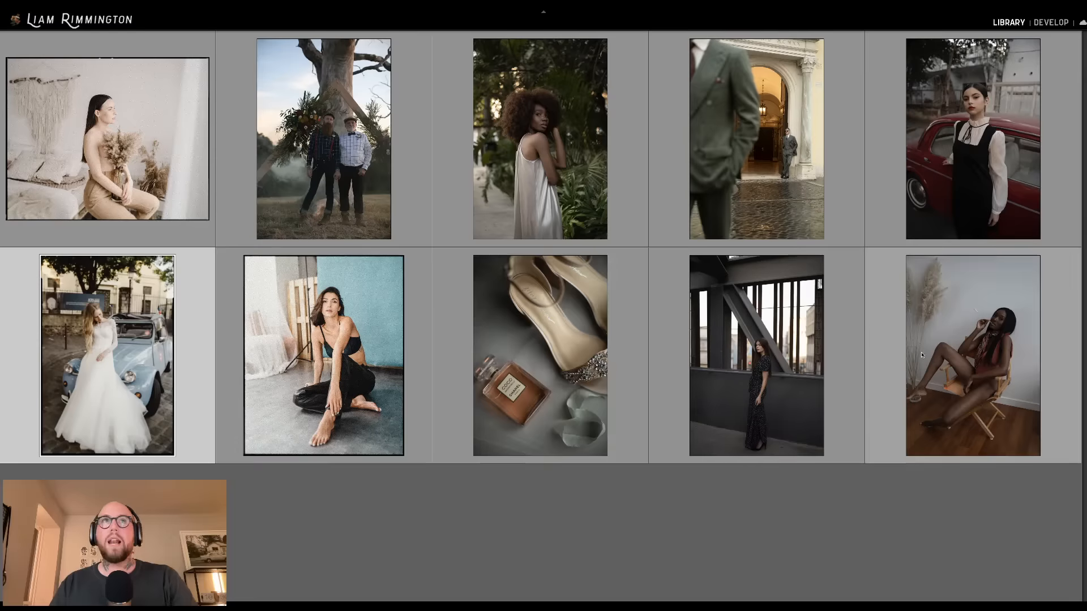
pyautogui.click(555, 121)
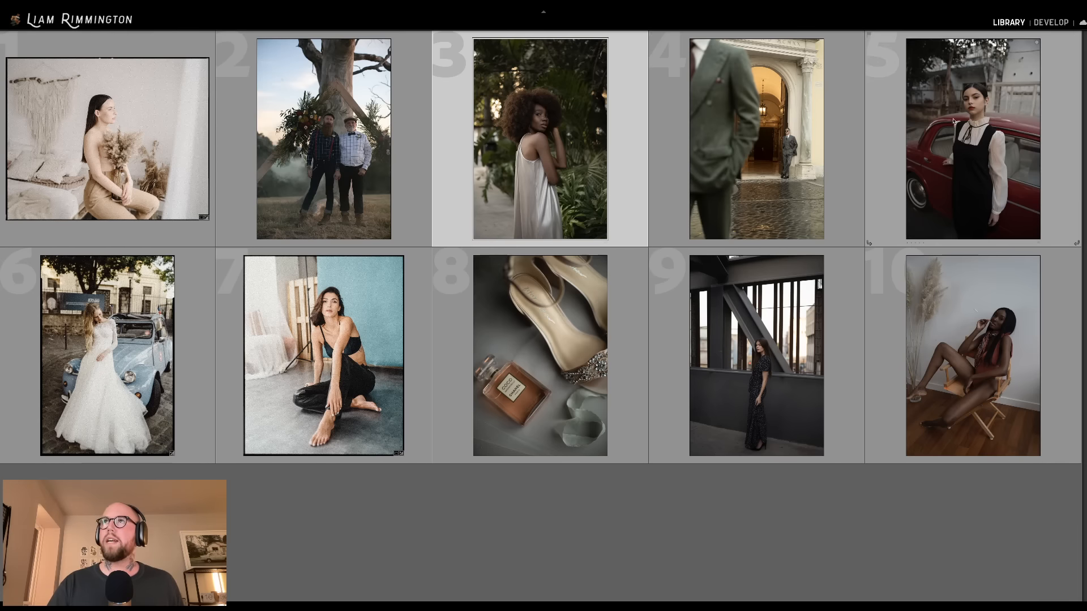
pyautogui.click(984, 113)
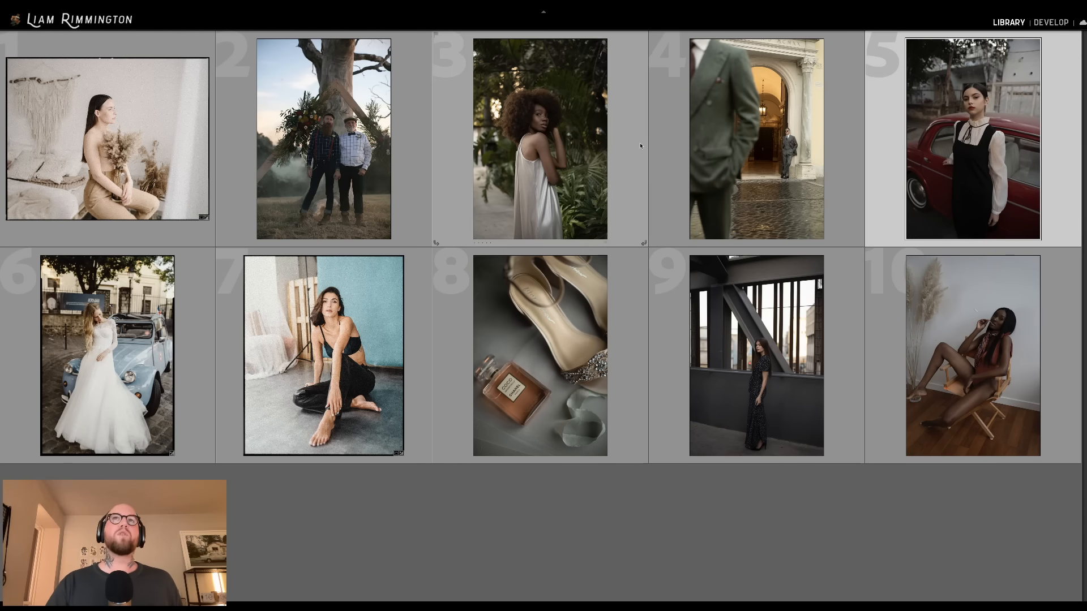
pyautogui.click(569, 133)
pyautogui.press('d')
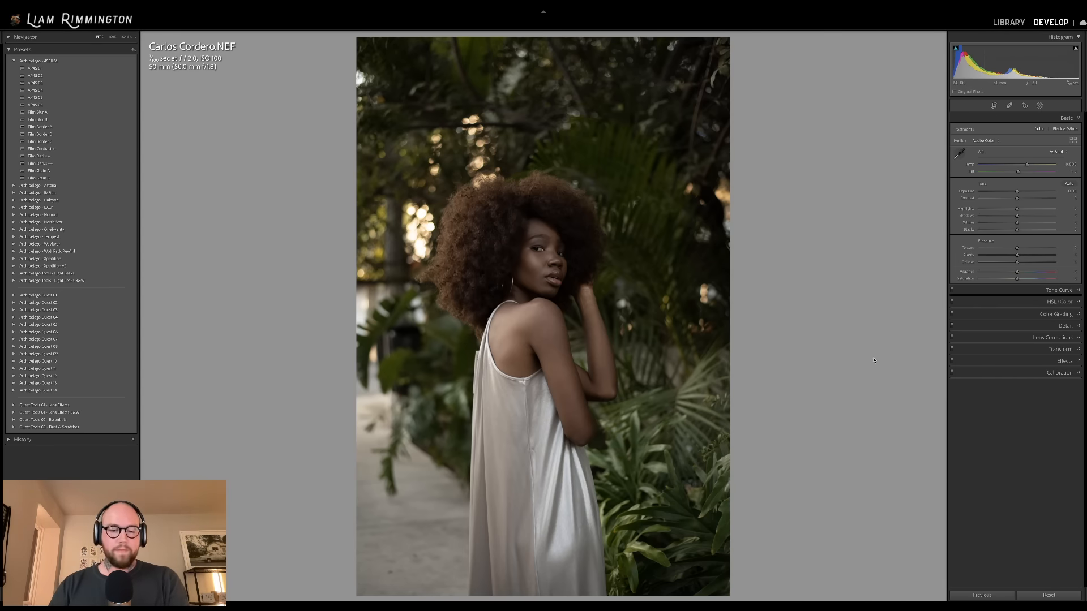
# - Brighten the palm garden portrait's exposure and warm its white balance temperature slightly
pyautogui.moveTo(1017, 191); pyautogui.dragTo(1032, 166)
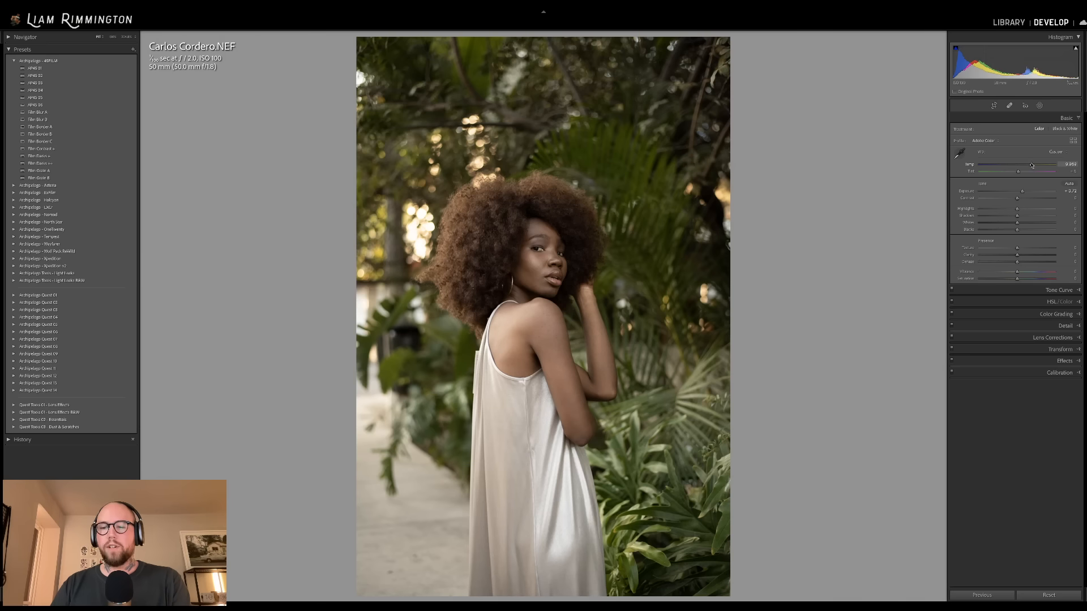
pyautogui.moveTo(1022, 192); pyautogui.dragTo(1023, 191)
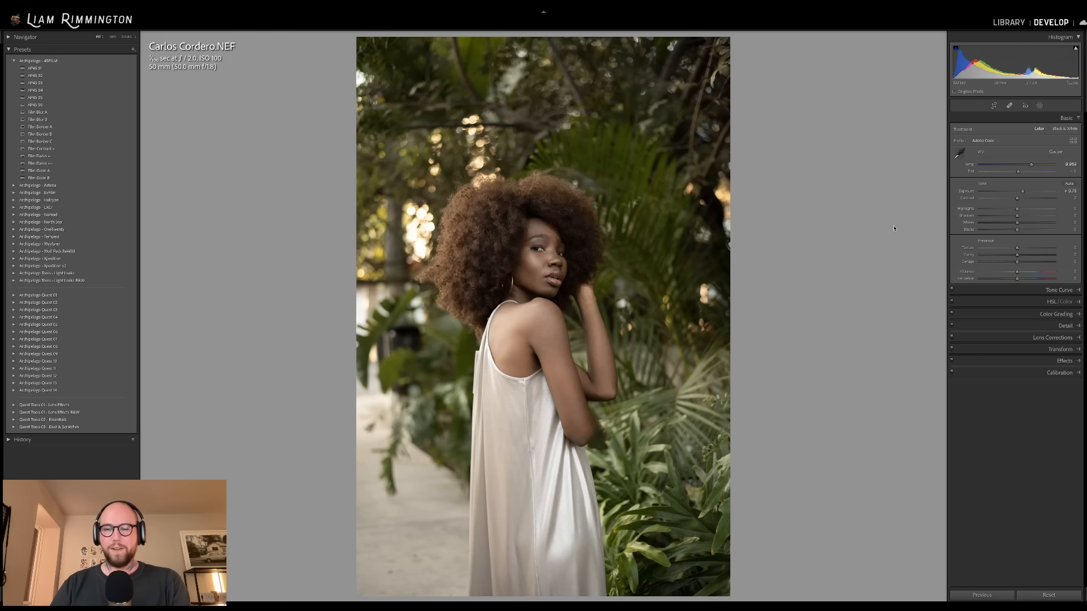
# - Crop the palm garden portrait to the 4 x 5 / 8 x 10 aspect ratio, tightening and repositioning the frame around the woman
pyautogui.press('r')
pyautogui.click(1052, 130)
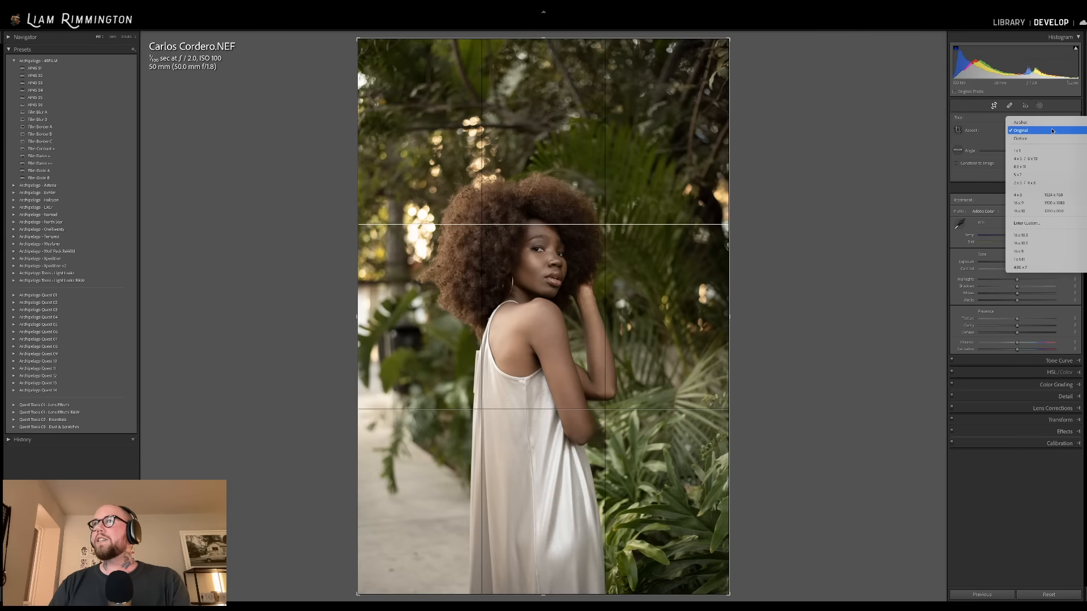
pyautogui.click(1023, 161)
pyautogui.moveTo(551, 363); pyautogui.dragTo(584, 357)
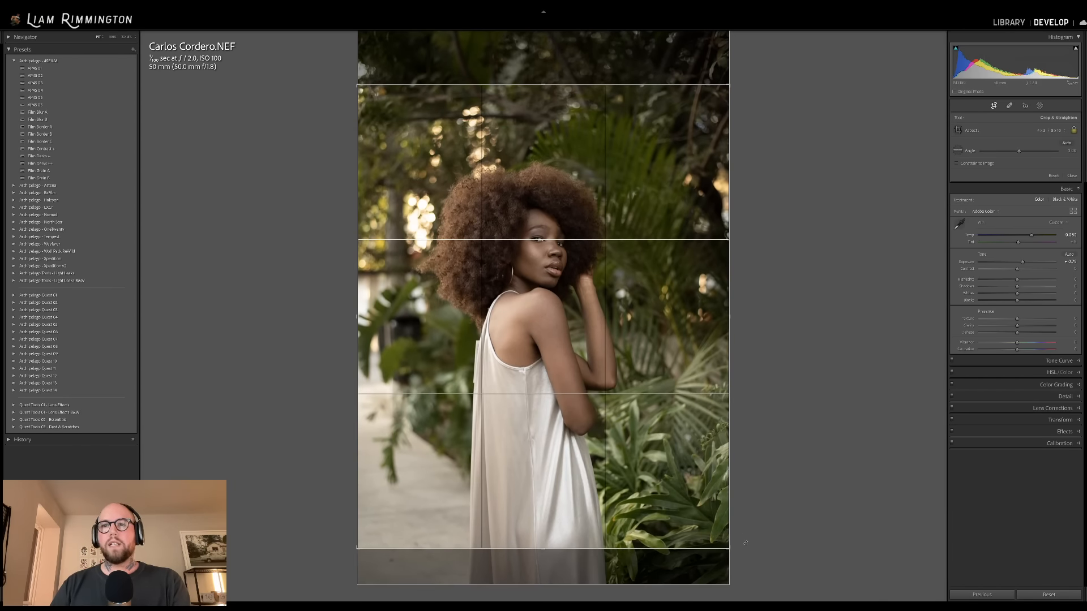
pyautogui.moveTo(730, 550); pyautogui.dragTo(721, 545)
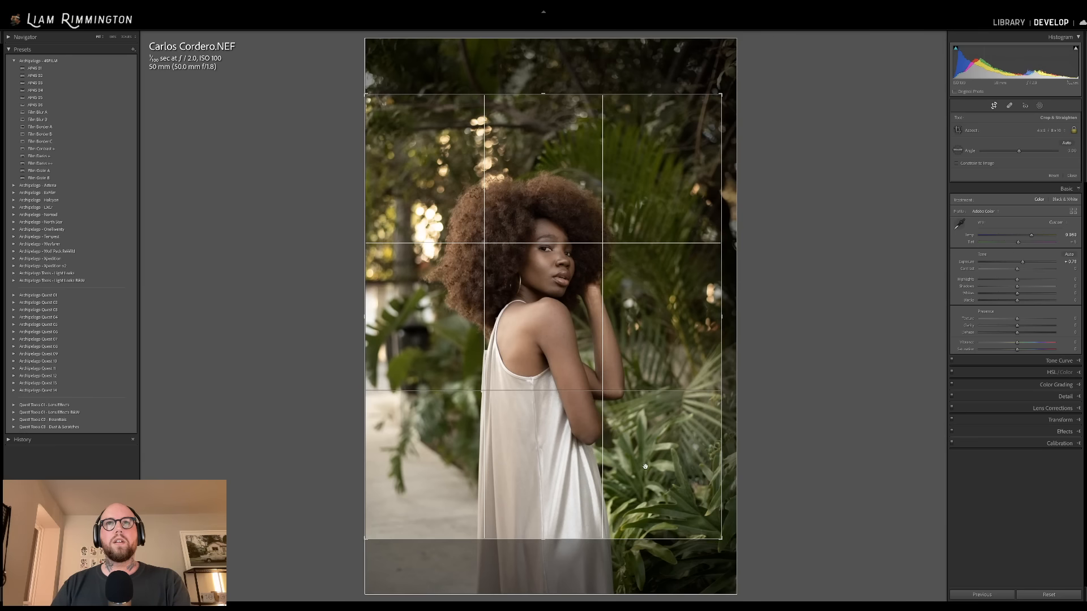
pyautogui.moveTo(588, 376); pyautogui.dragTo(587, 369)
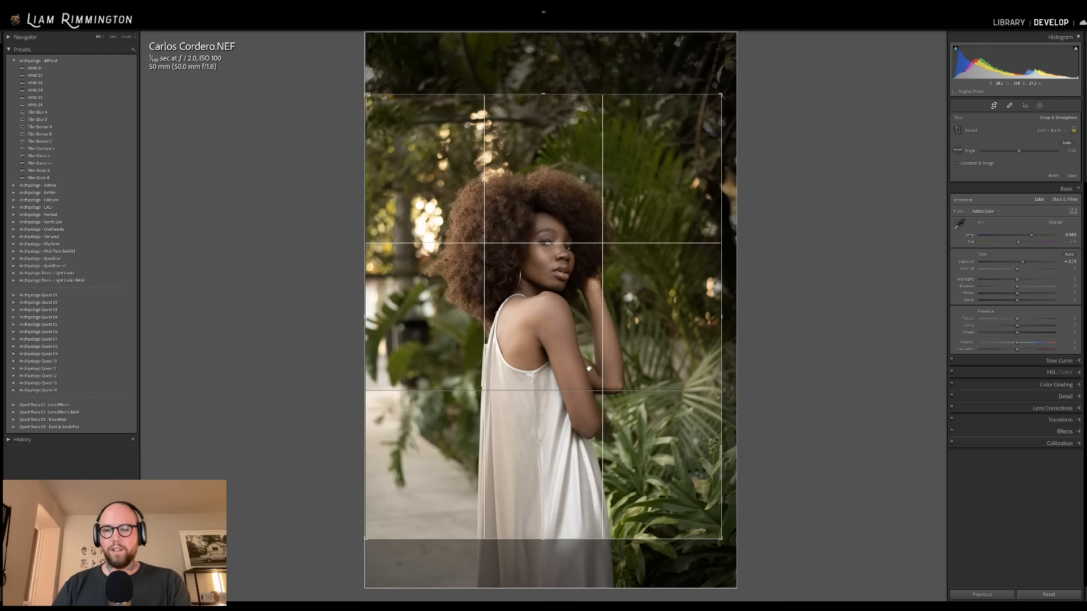
pyautogui.press('Return')
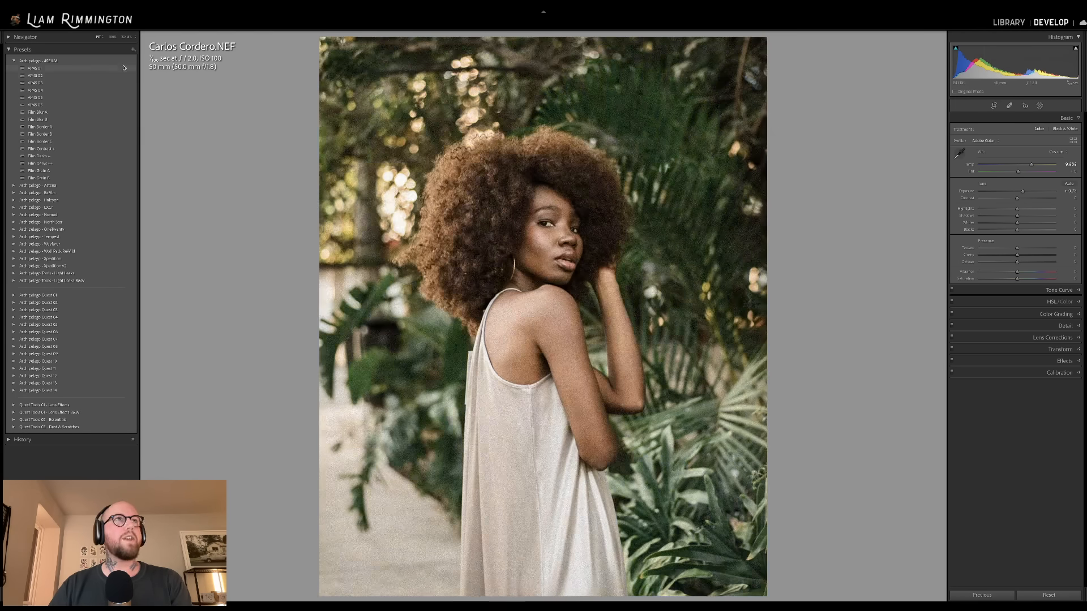
# - Check the woman's face up close and apply the numbered film preset 05 followed by the Film Fade + preset
pyautogui.click(546, 228)
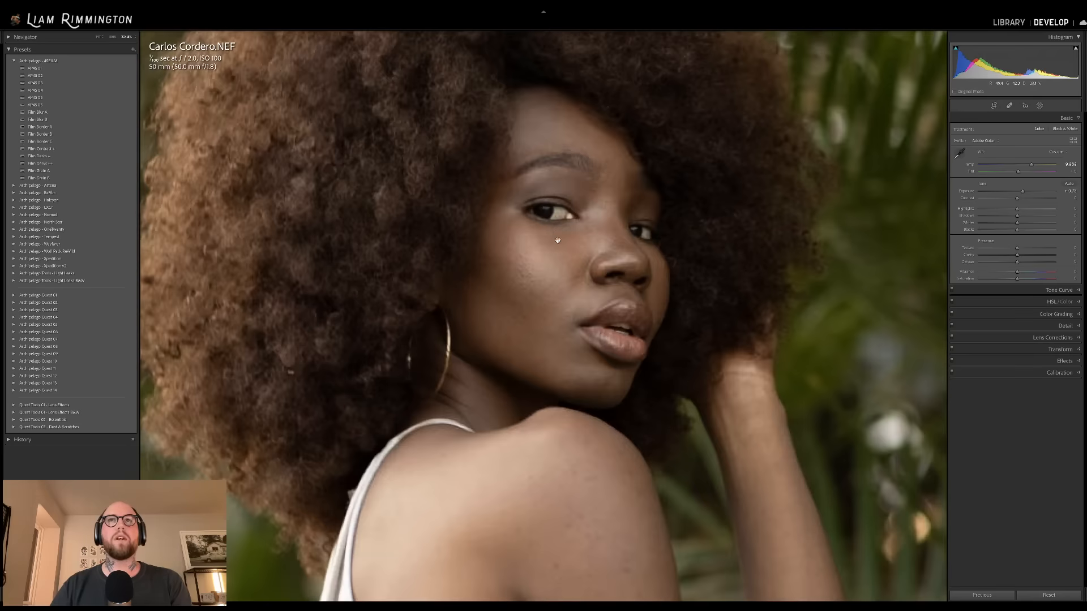
pyautogui.click(550, 227)
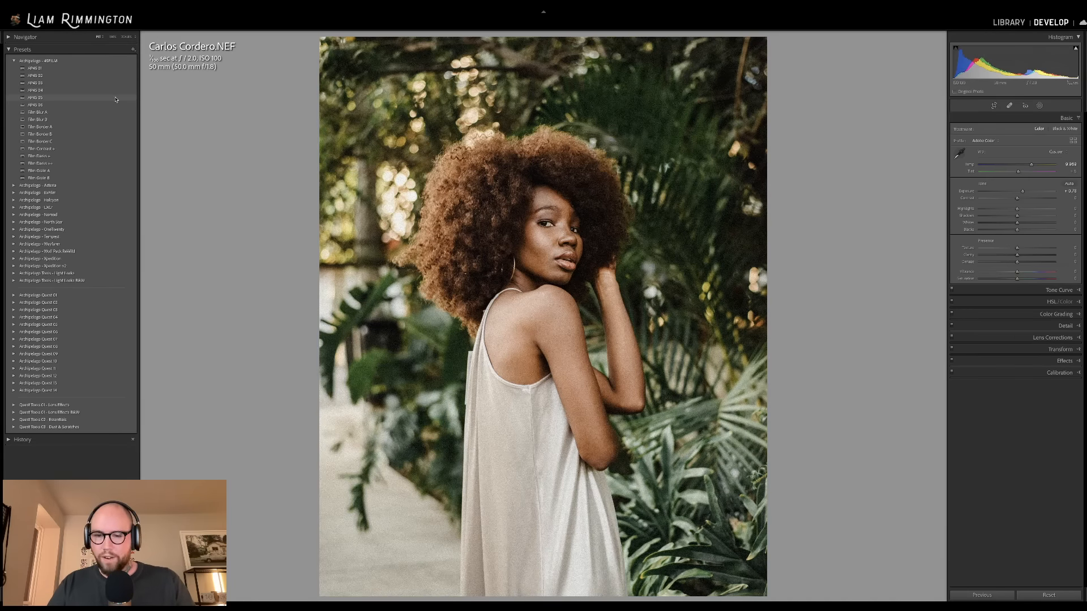
pyautogui.click(116, 100)
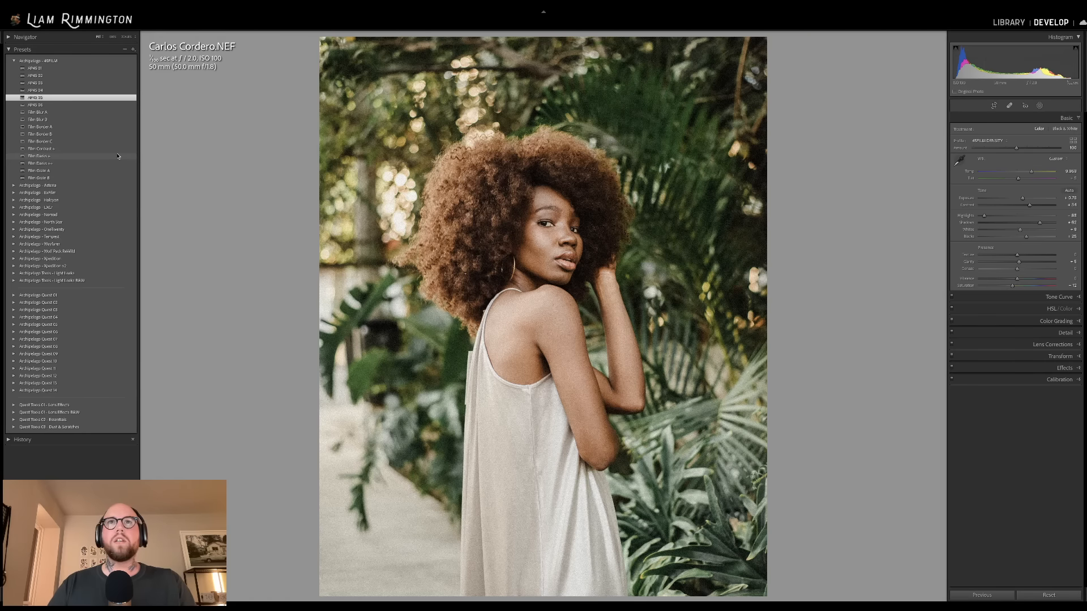
pyautogui.click(118, 156)
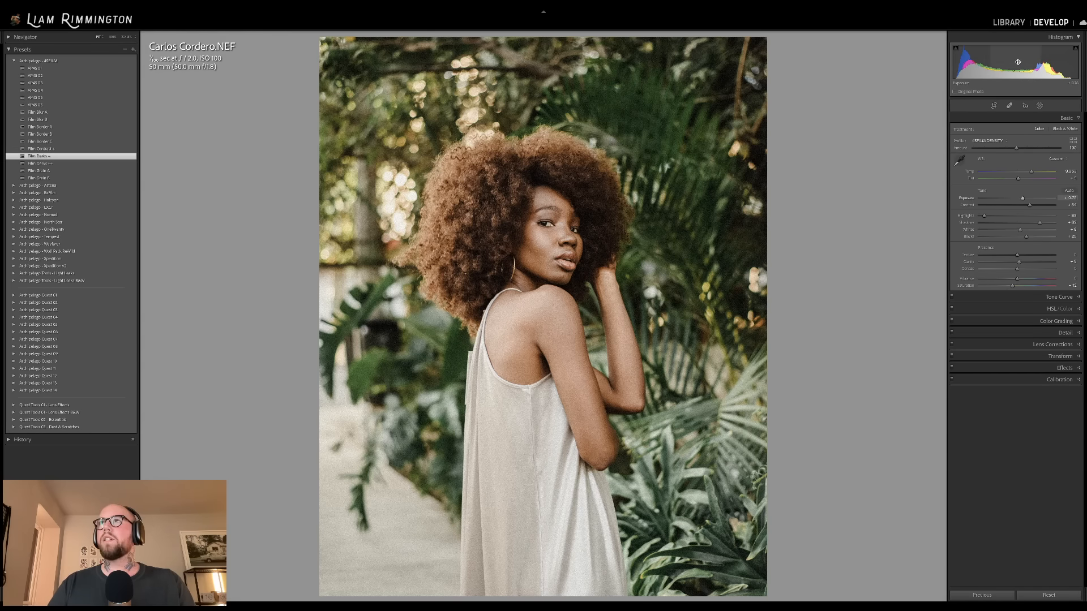
# - Strengthen the profile amount on the palm garden portrait and lower its exposure slightly
pyautogui.moveTo(1018, 62); pyautogui.dragTo(1015, 71)
pyautogui.moveTo(1017, 148); pyautogui.dragTo(1036, 147)
pyautogui.moveTo(1022, 198); pyautogui.dragTo(1021, 198)
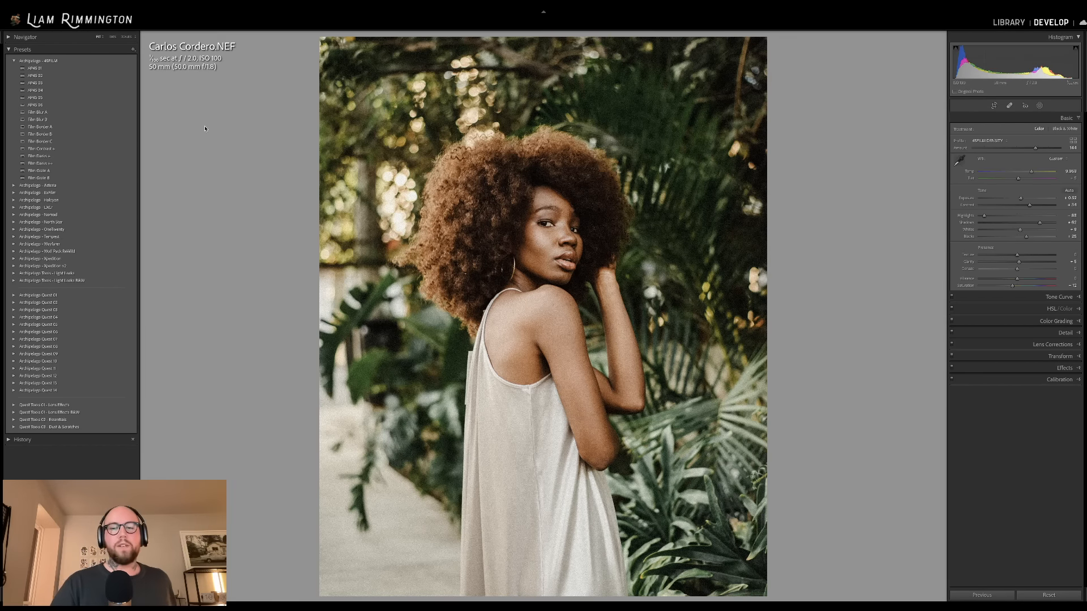
# - Apply the Film Blur B, Film Border C and Film Grain B presets to the palm garden portrait
pyautogui.click(120, 120)
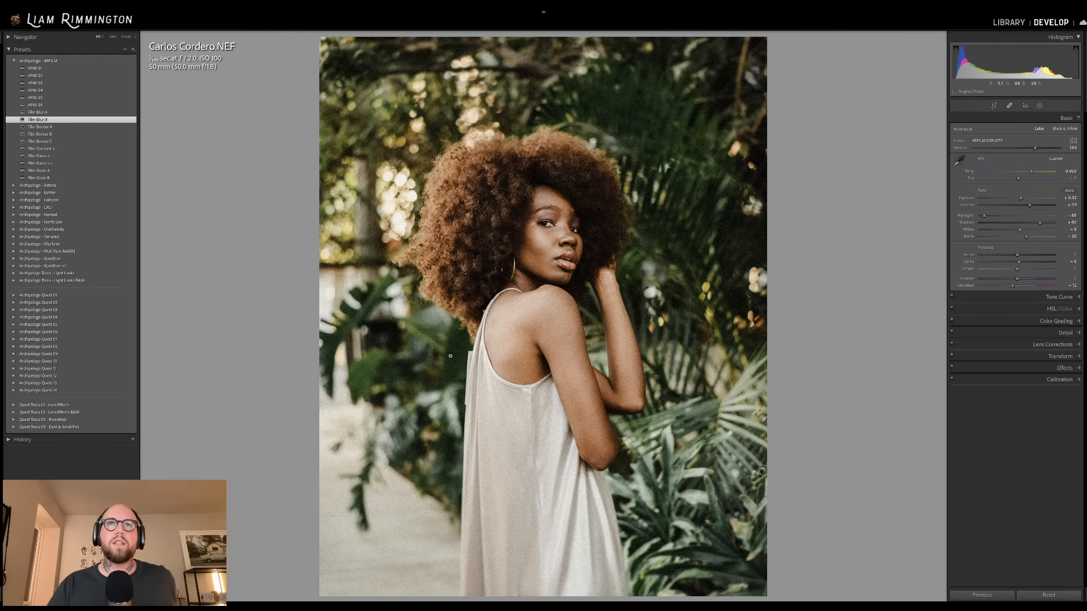
pyautogui.click(128, 144)
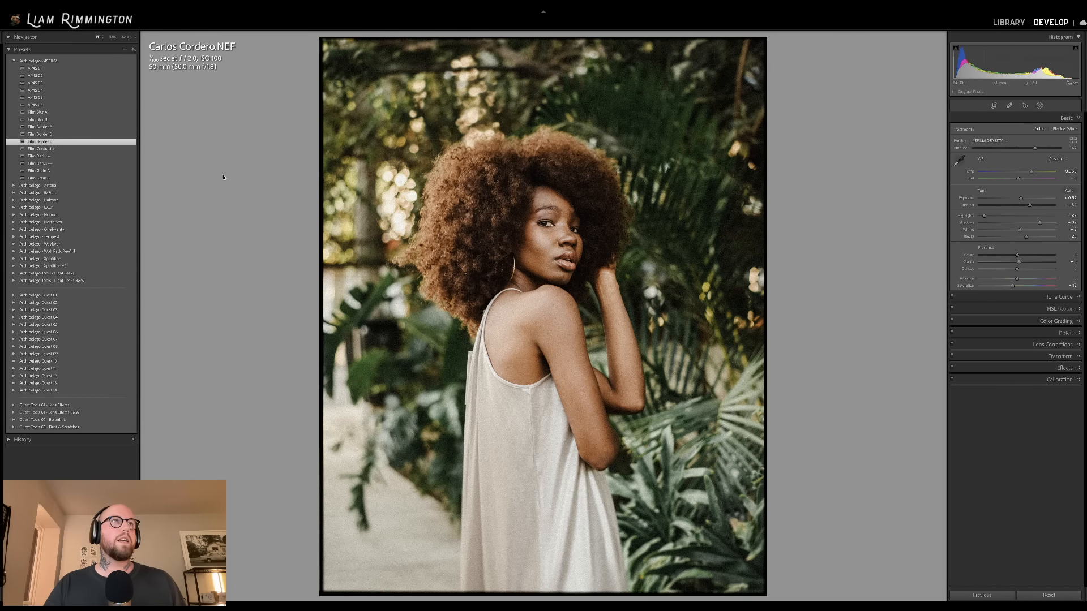
pyautogui.click(121, 179)
# - Inspect the woman's face and hair up close in the palm garden portrait and compare the edit with the unedited version
pyautogui.click(536, 230)
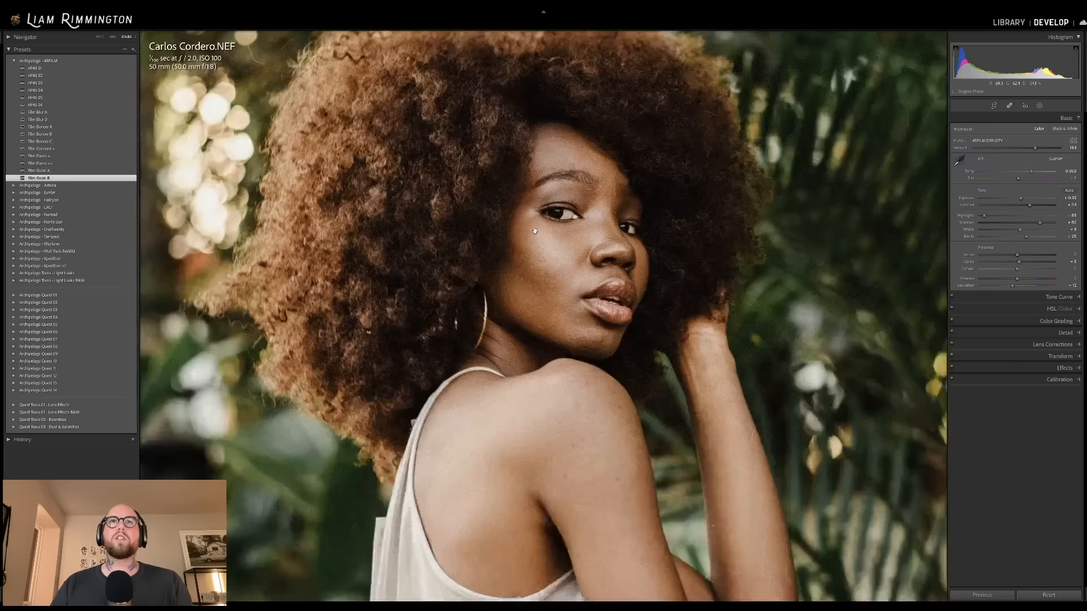
pyautogui.moveTo(535, 231); pyautogui.dragTo(582, 221)
pyautogui.moveTo(647, 220); pyautogui.dragTo(552, 306)
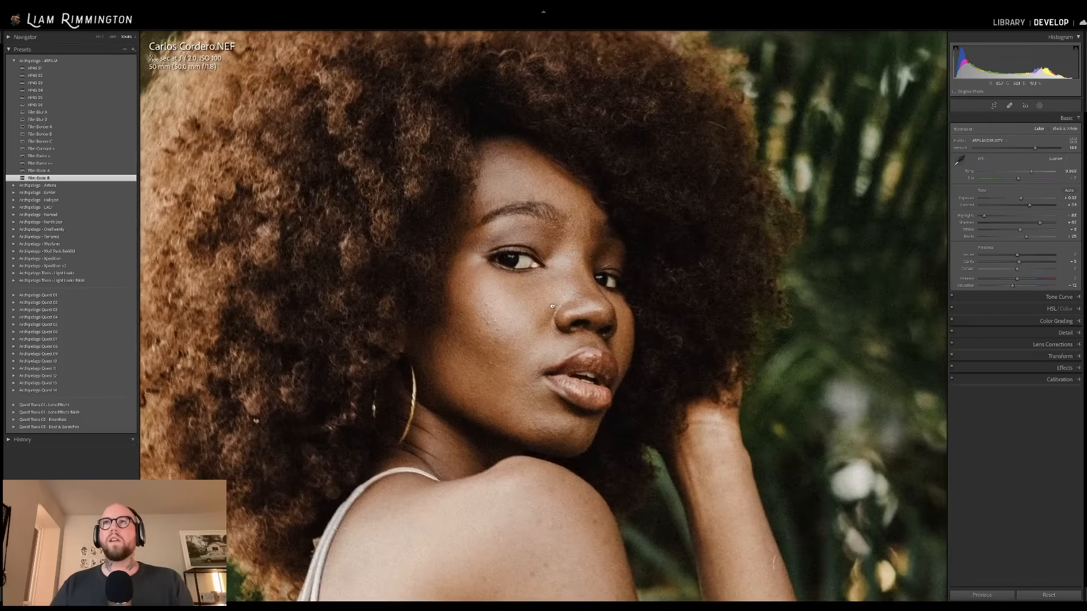
pyautogui.moveTo(702, 143); pyautogui.dragTo(708, 220)
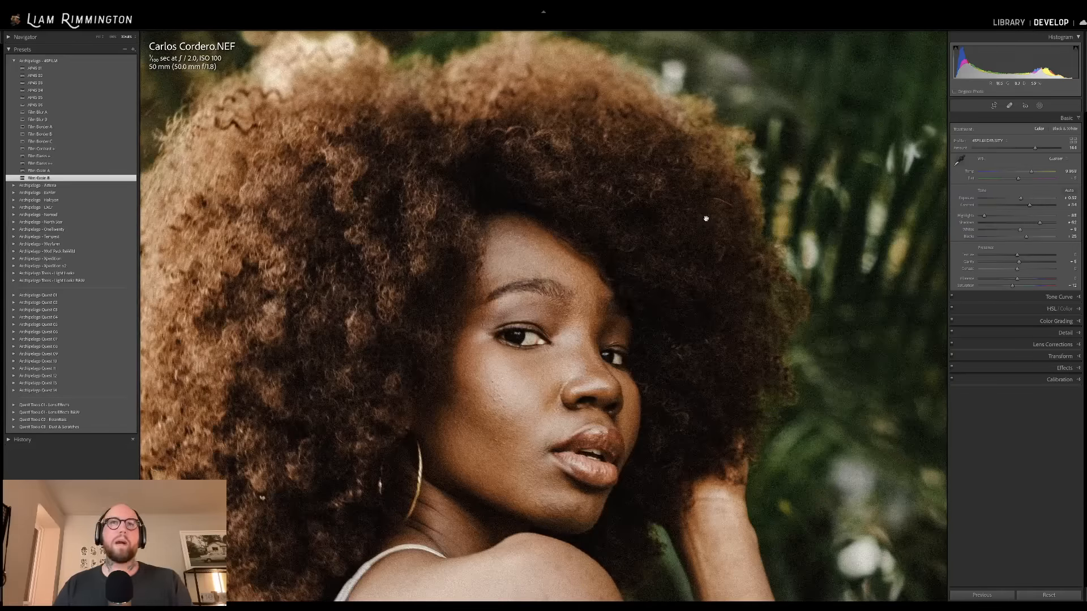
pyautogui.moveTo(582, 265); pyautogui.dragTo(616, 180)
pyautogui.press('\\')
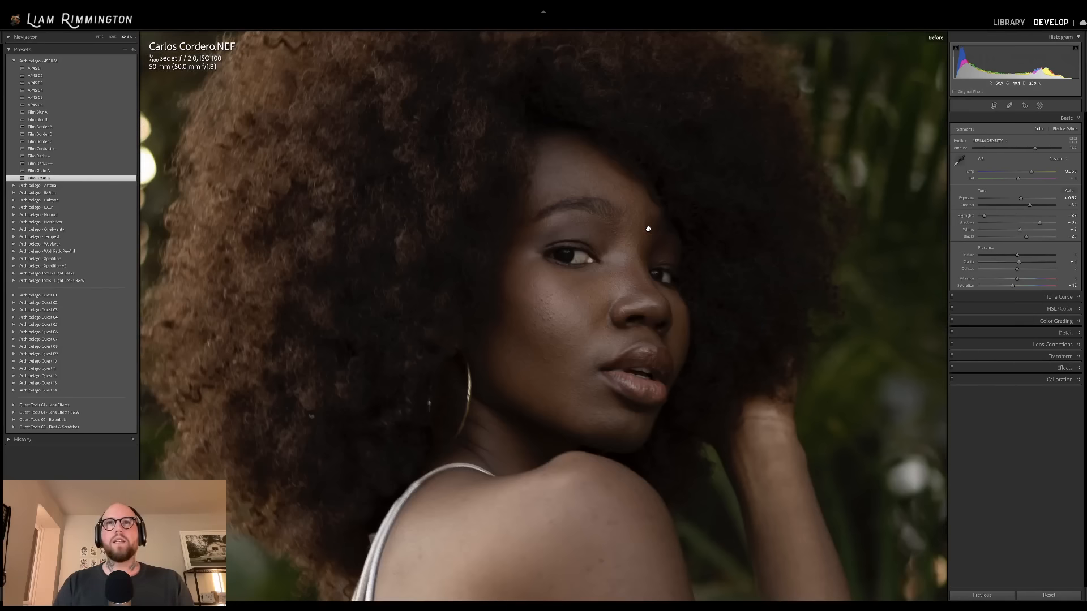
pyautogui.press('\\')
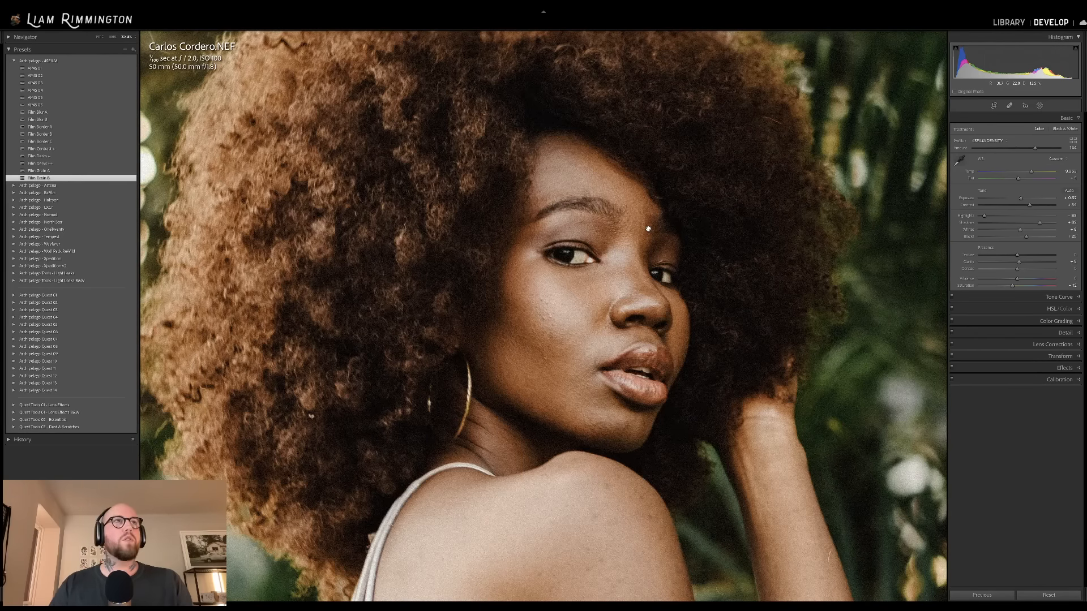
pyautogui.click(648, 228)
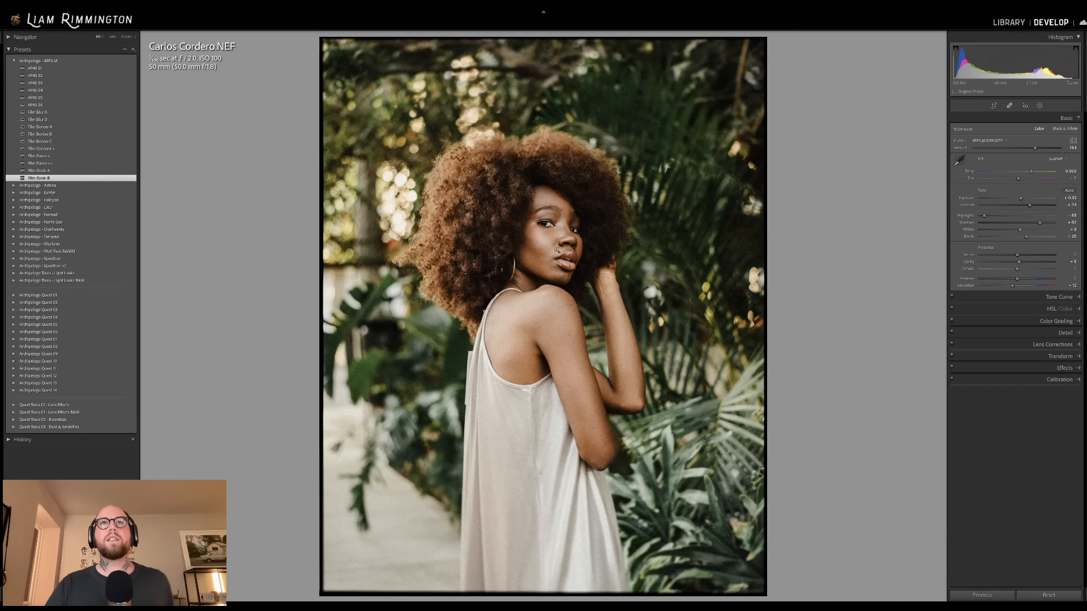
pyautogui.press('y')
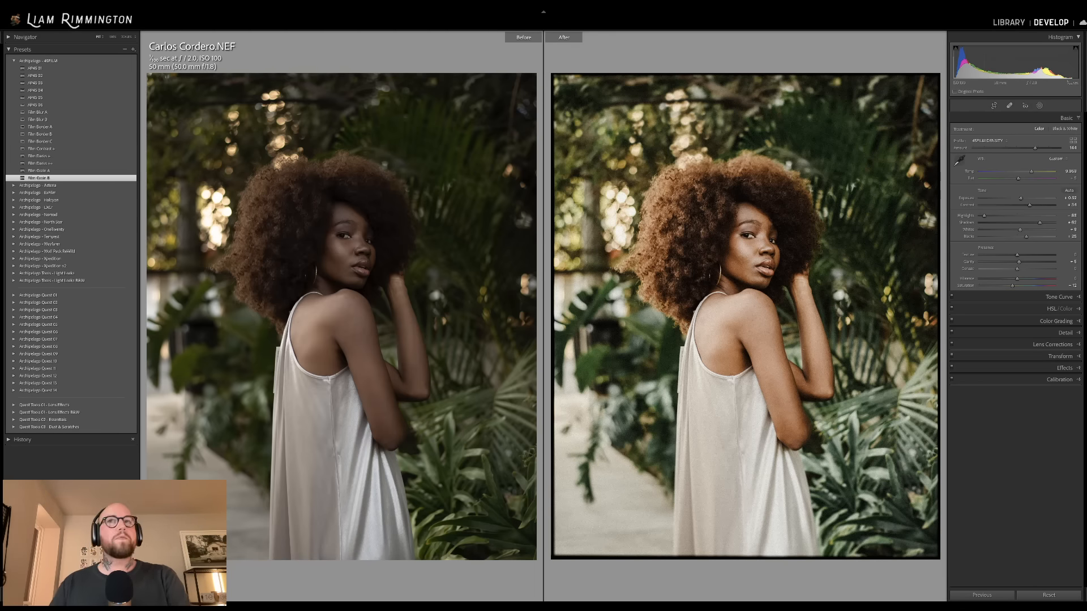
# - Open the portrait of the woman beside the red car for developing and straighten its crop with a slight rotation
pyautogui.press('g')
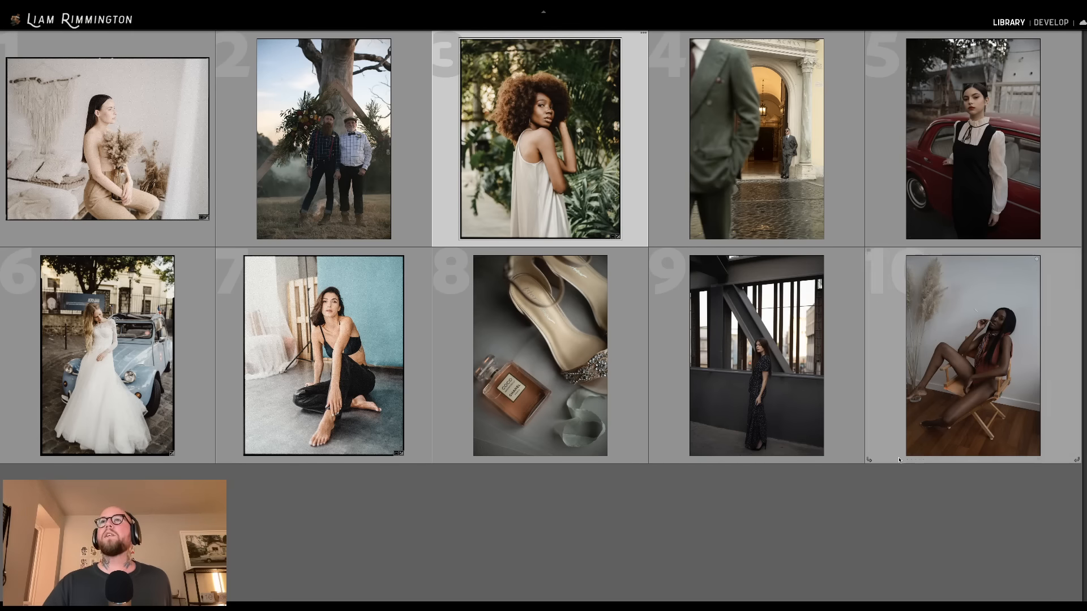
pyautogui.click(972, 171)
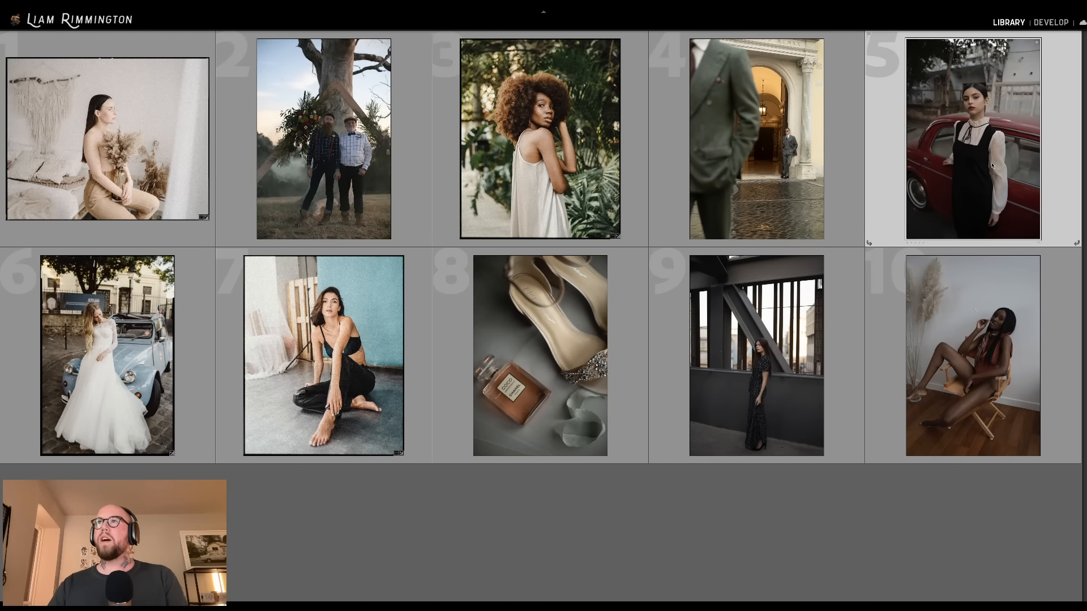
pyautogui.press('d')
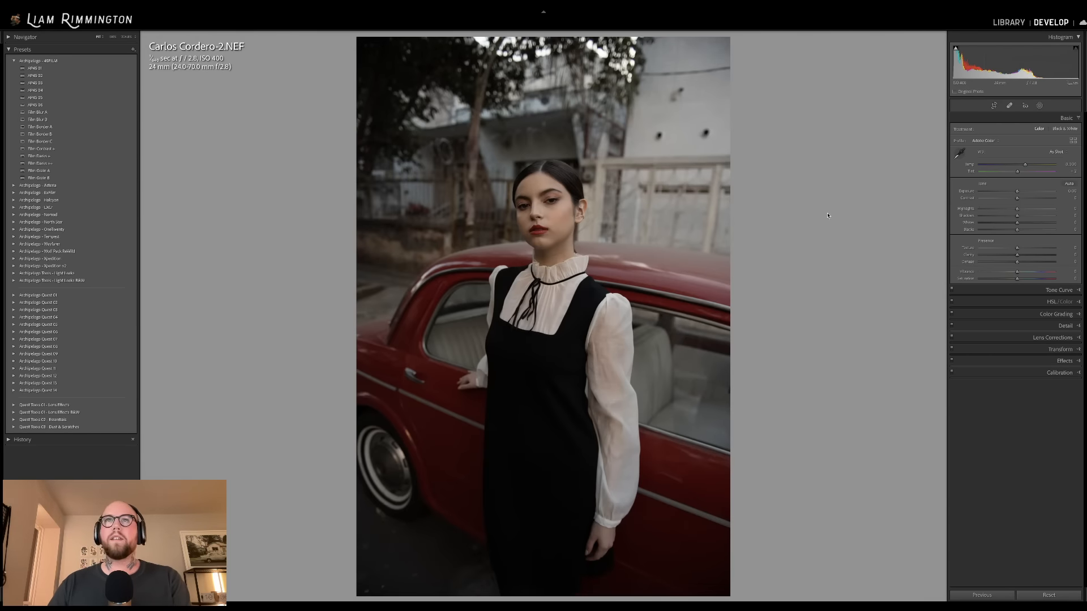
pyautogui.press('r')
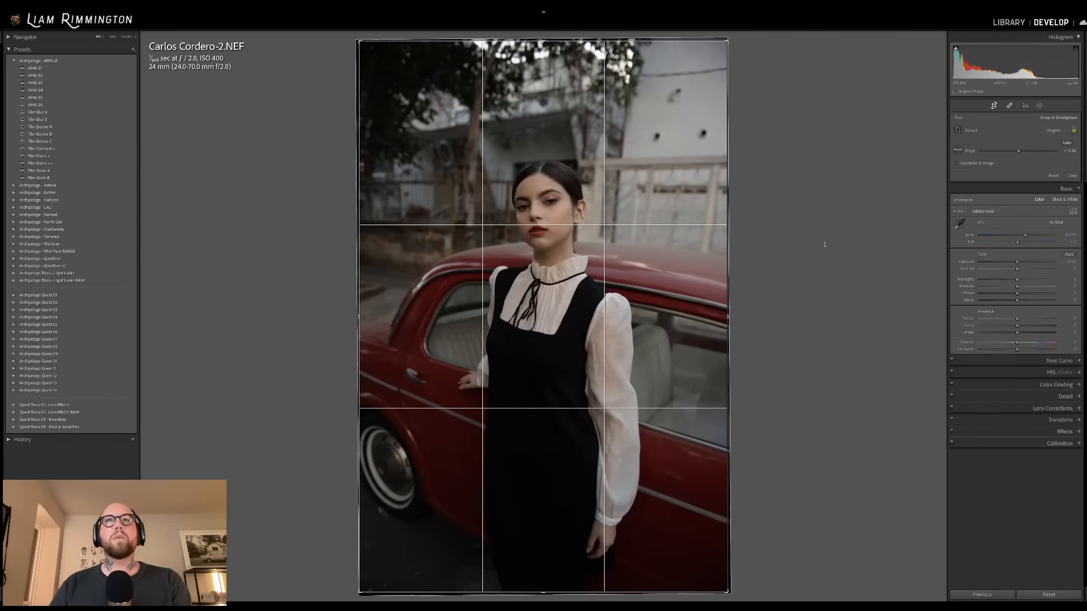
pyautogui.moveTo(824, 244); pyautogui.dragTo(826, 243)
pyautogui.press('r')
# - Raise the red car portrait's exposure to +0.74 and apply the numbered film preset 05
pyautogui.moveTo(1003, 66); pyautogui.dragTo(1027, 67)
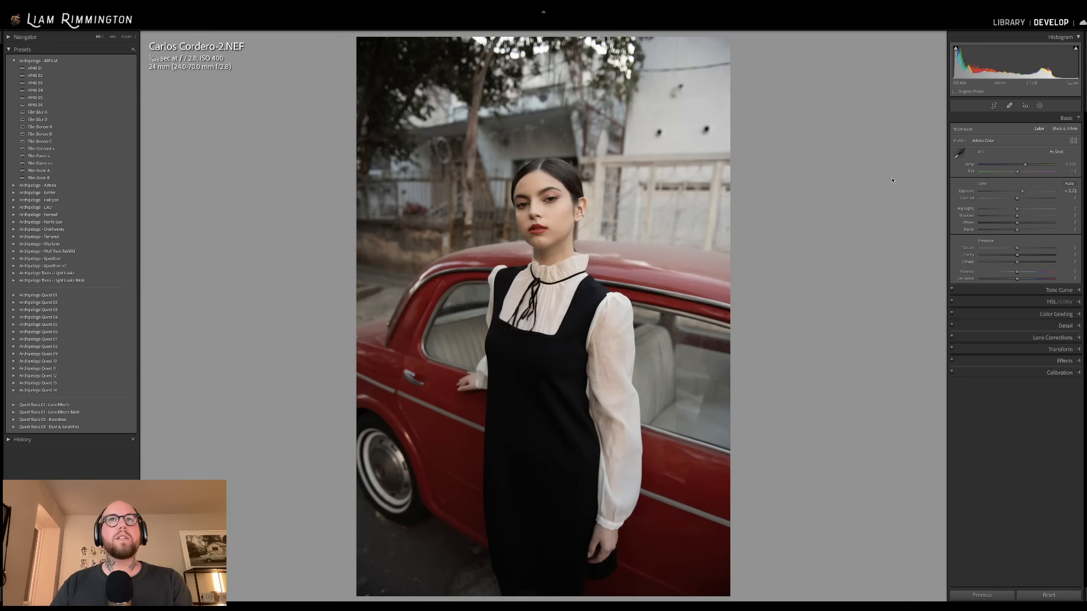
pyautogui.moveTo(1017, 66); pyautogui.dragTo(1019, 66)
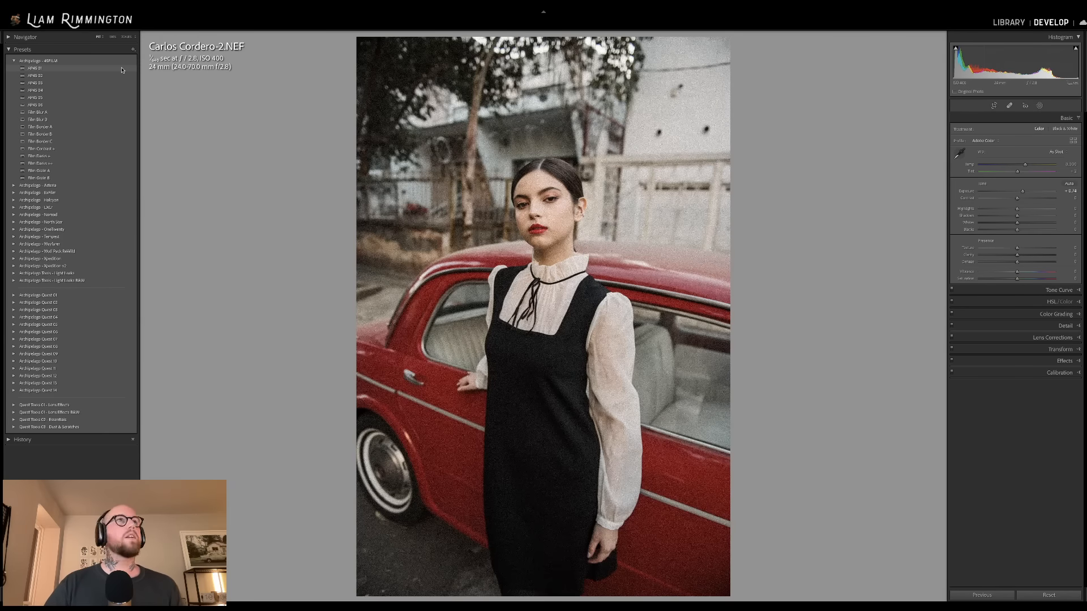
pyautogui.click(545, 215)
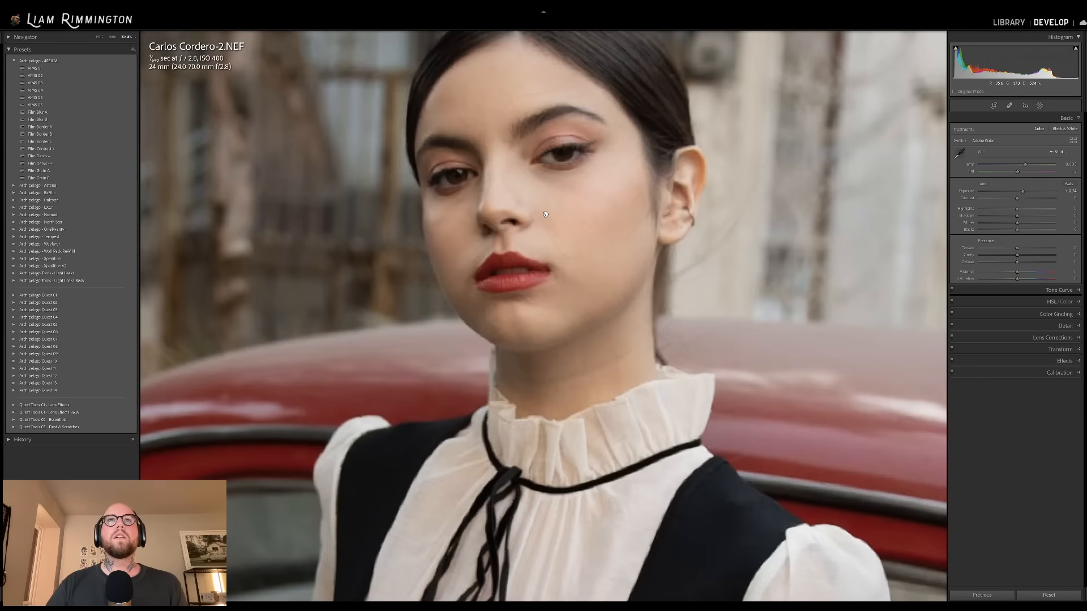
pyautogui.click(618, 198)
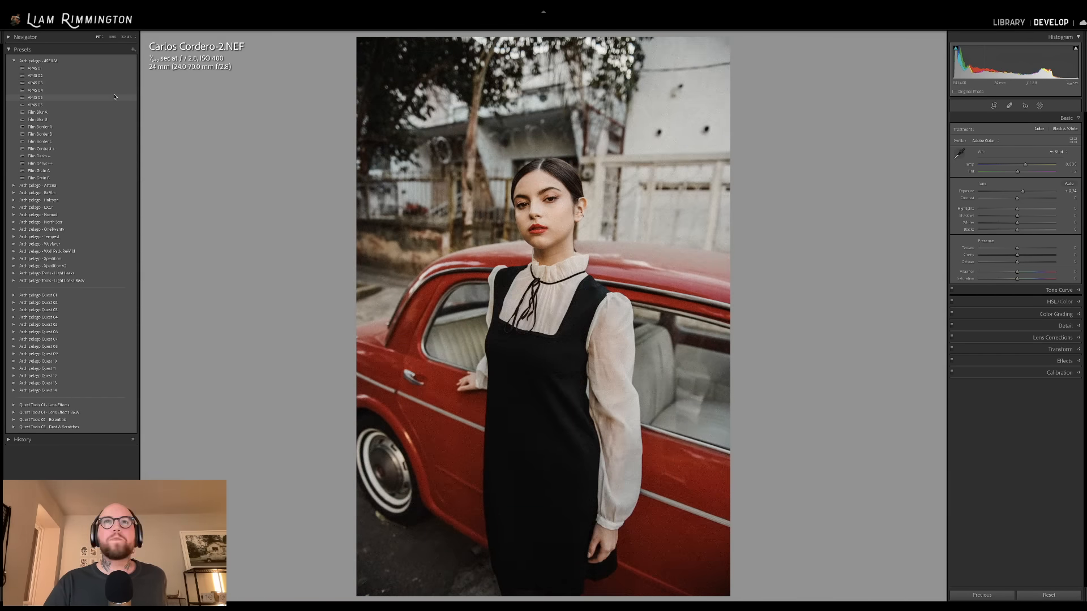
pyautogui.click(114, 97)
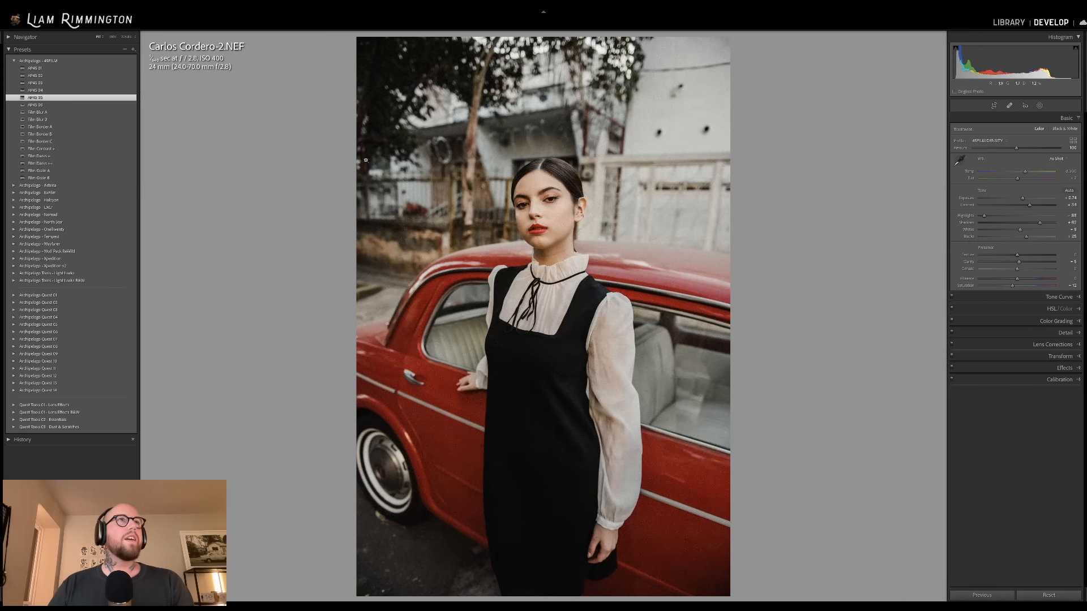
# - Undo a trial of the Film Blur B preset and crop the red car portrait to 4 x 5 / 8 x 10, repositioning the frame vertically
pyautogui.click(124, 120)
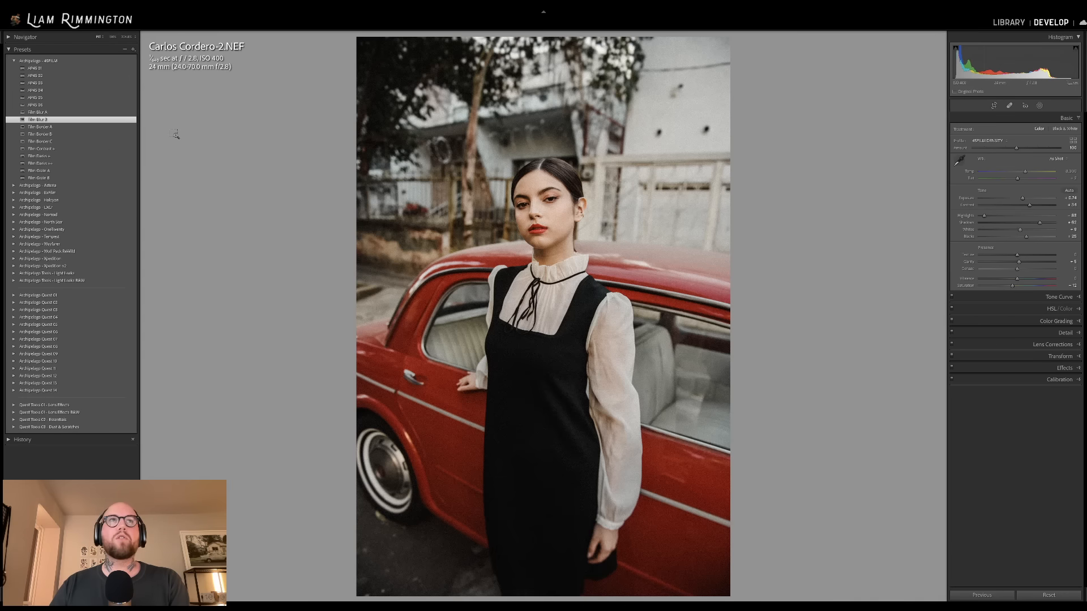
pyautogui.hotkey('ctrl', 'z')
pyautogui.press('r')
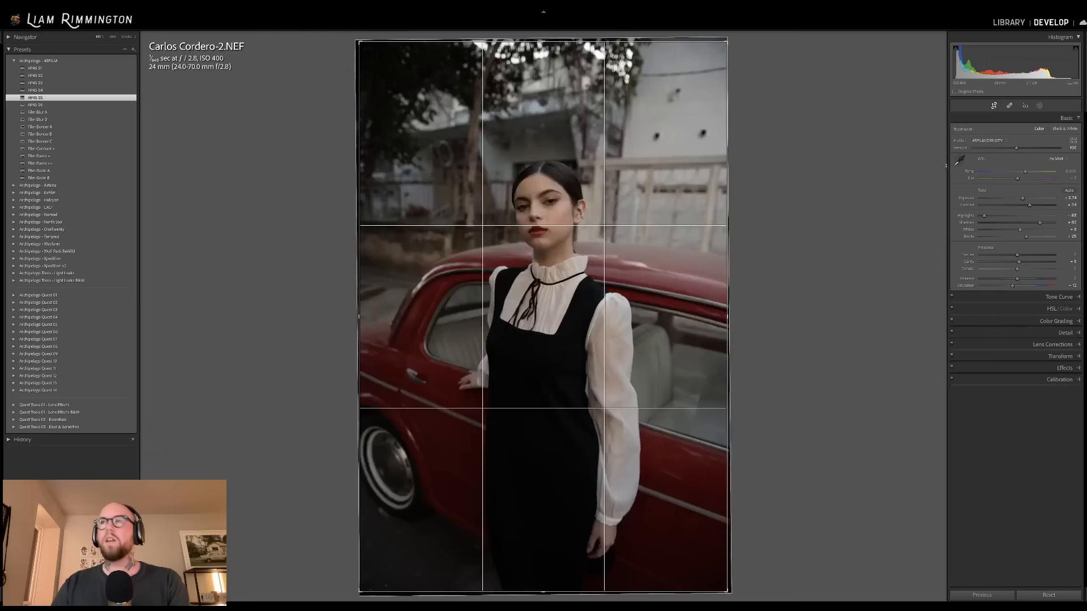
pyautogui.click(1054, 131)
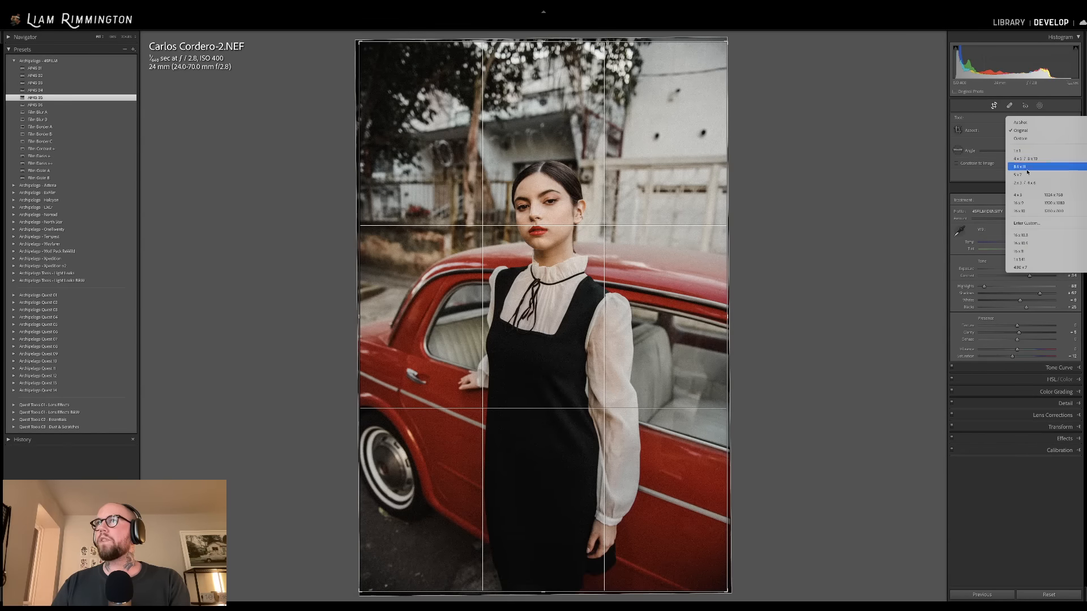
pyautogui.click(1036, 163)
pyautogui.moveTo(536, 317); pyautogui.dragTo(537, 290)
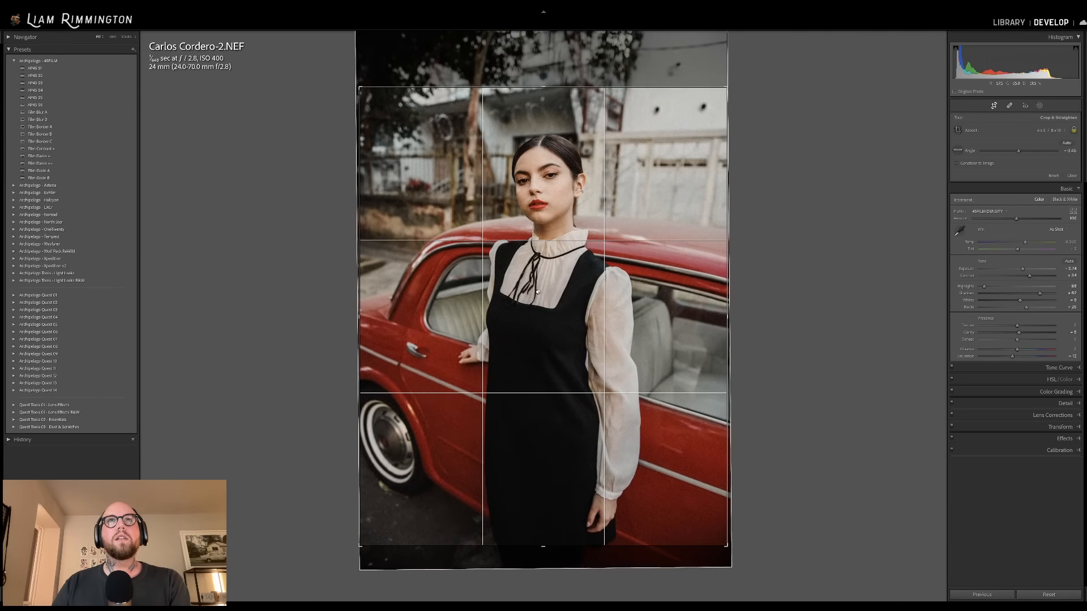
pyautogui.press('Return')
pyautogui.press('r')
pyautogui.moveTo(537, 295); pyautogui.dragTo(538, 299)
pyautogui.press('Return')
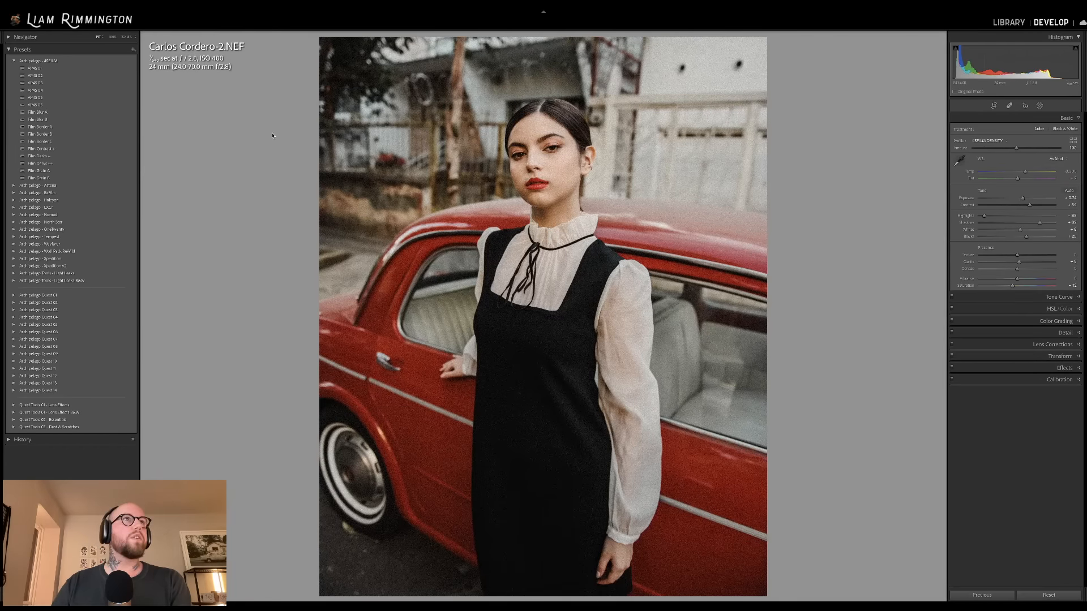
# - Apply the Film Blur B and Film Border A presets to the red car portrait and strengthen its profile amount
pyautogui.click(79, 120)
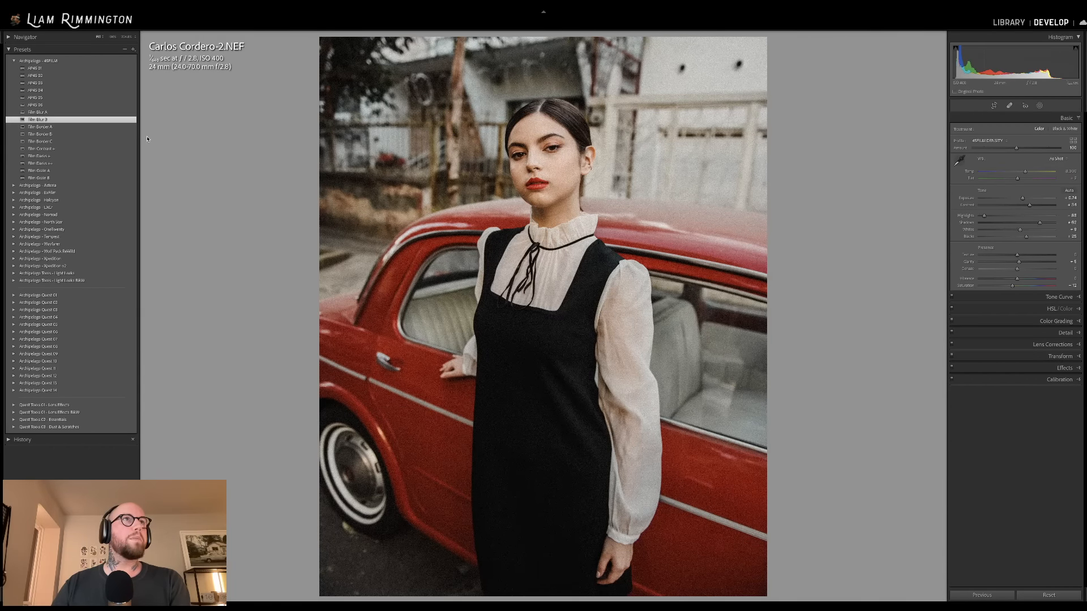
pyautogui.click(116, 128)
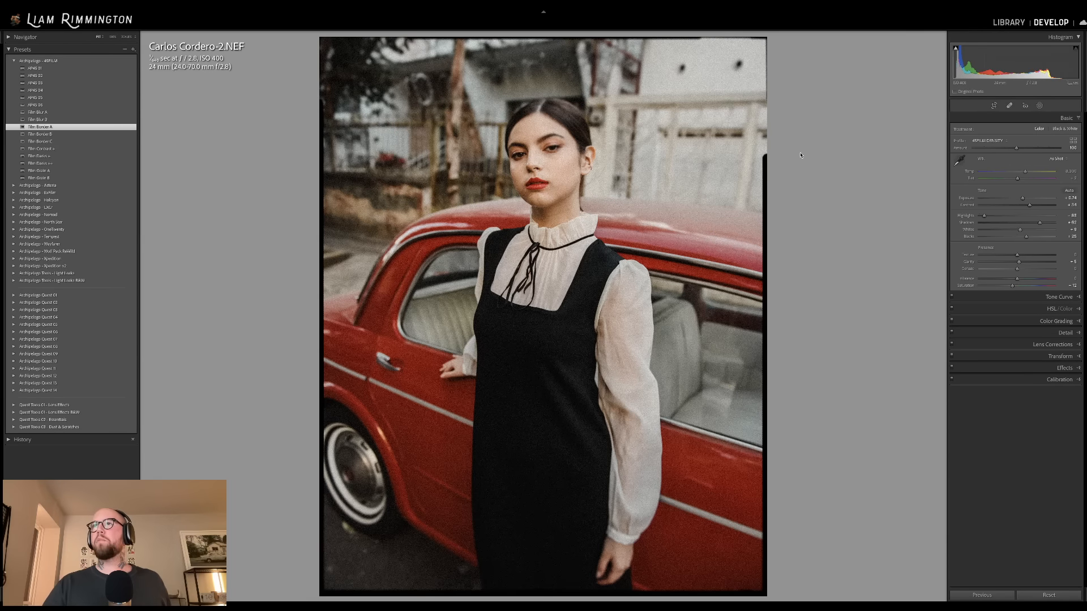
pyautogui.moveTo(1016, 149); pyautogui.dragTo(1046, 155)
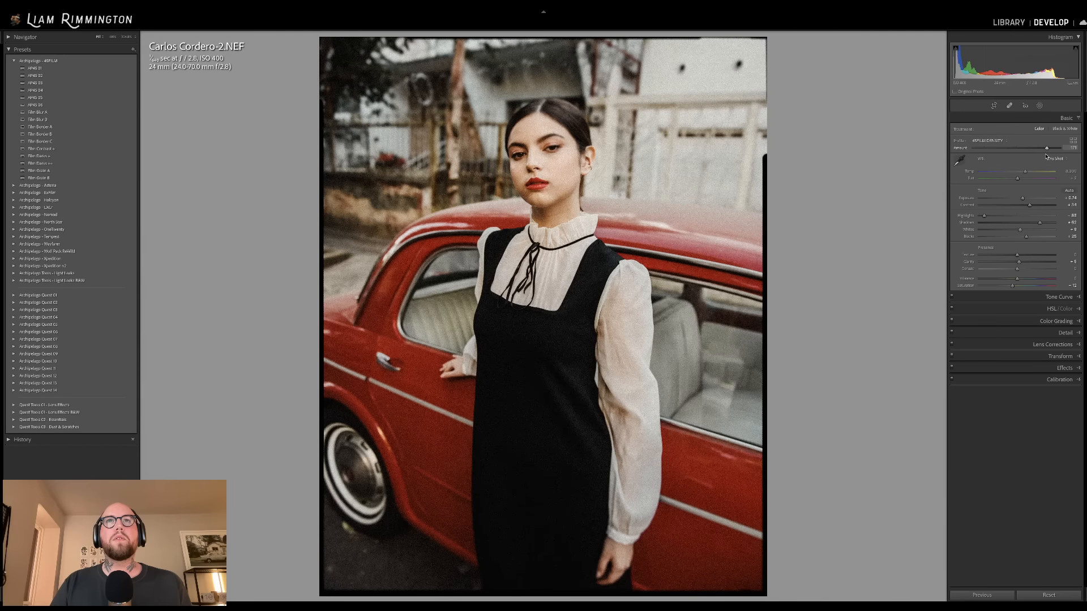
pyautogui.moveTo(1047, 156); pyautogui.dragTo(1044, 157)
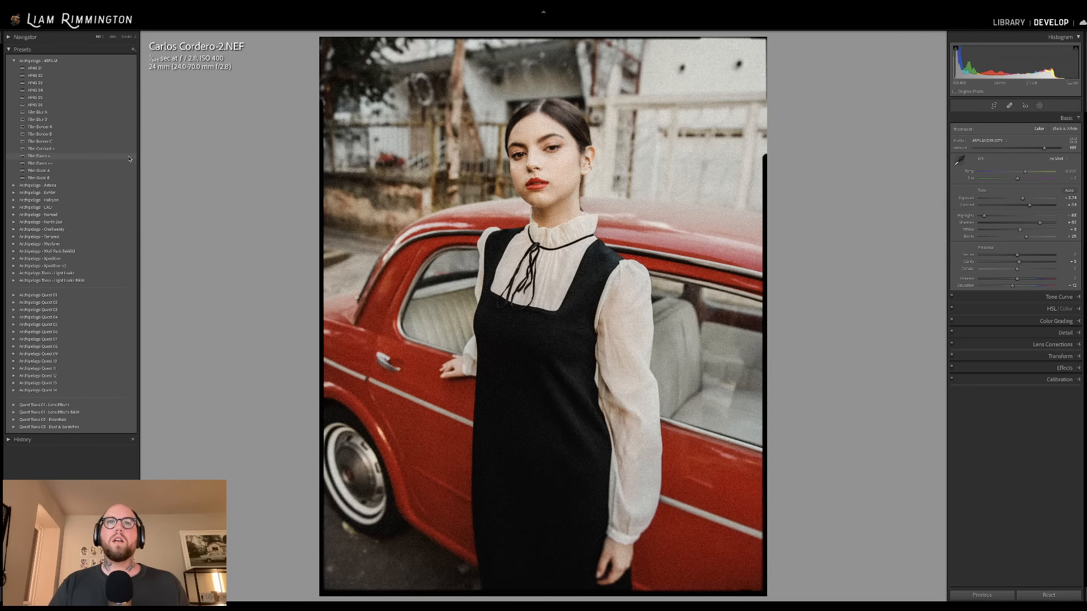
# - Apply the Film Fade + preset, lower the exposure to +0.60 and compare the red car portrait with its unedited version
pyautogui.click(129, 158)
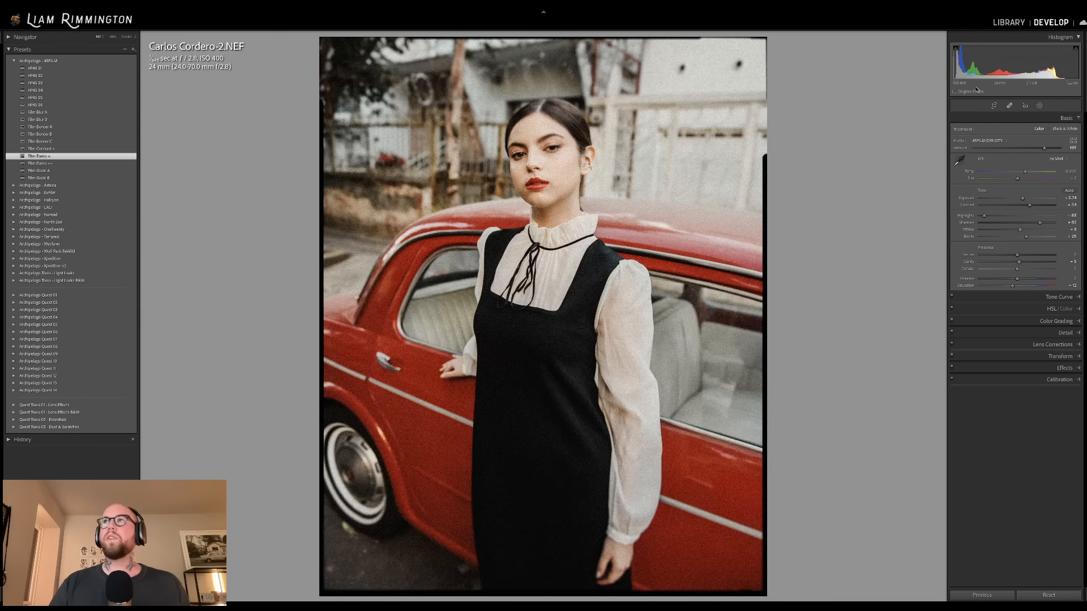
pyautogui.moveTo(1022, 198); pyautogui.dragTo(1022, 198)
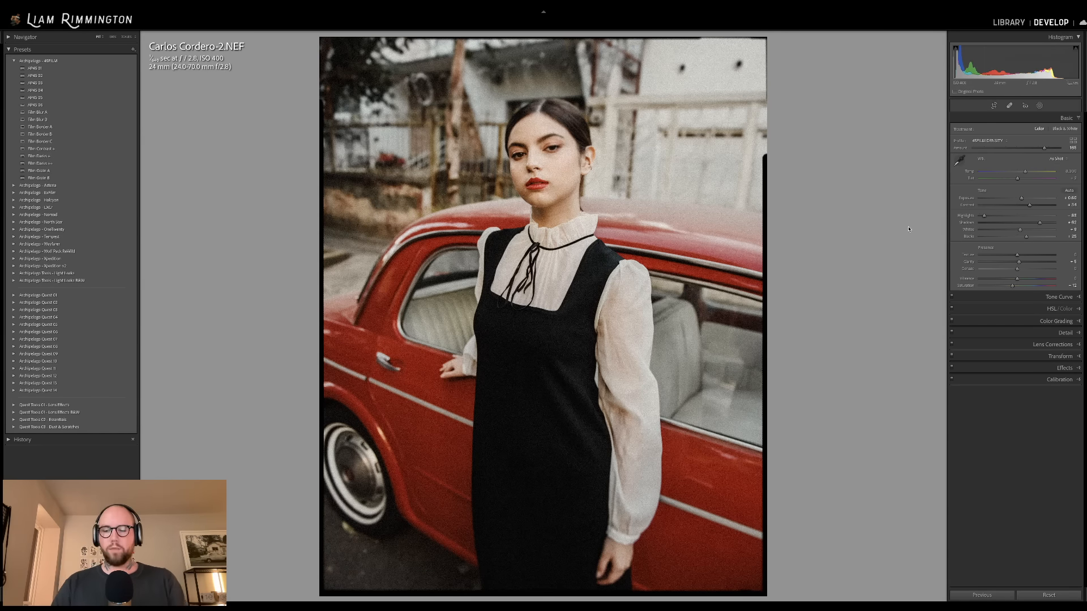
pyautogui.press('\\')
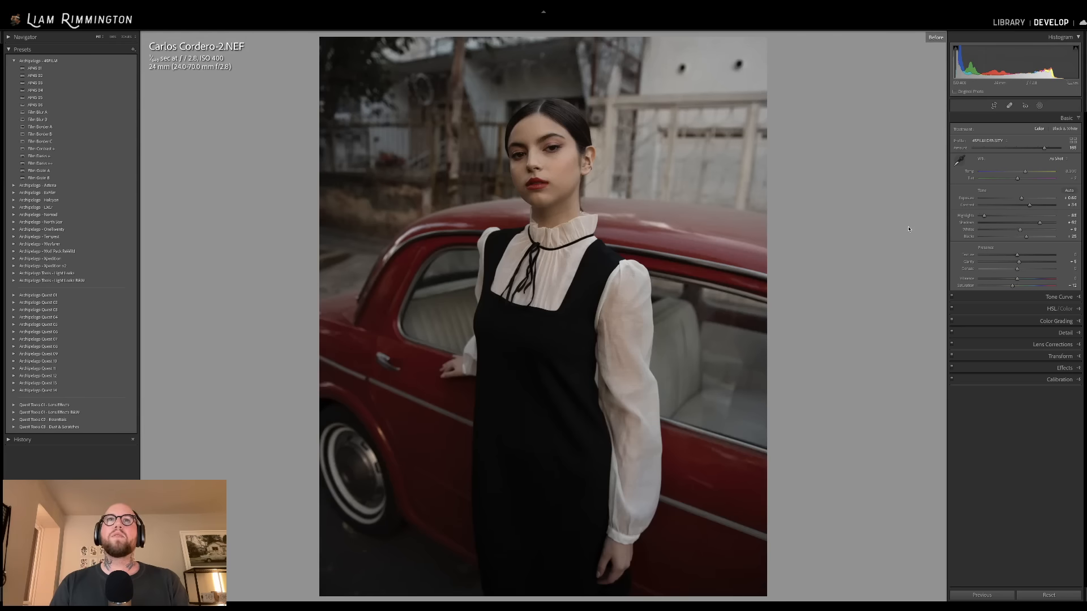
pyautogui.press('\\')
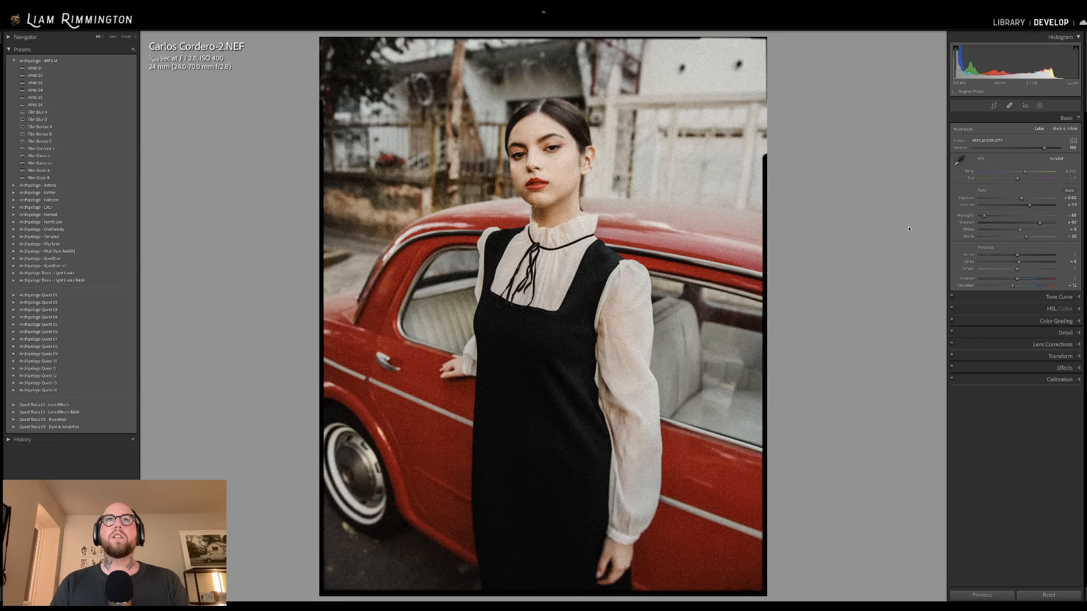
pyautogui.press('\\')
pyautogui.press('\\')
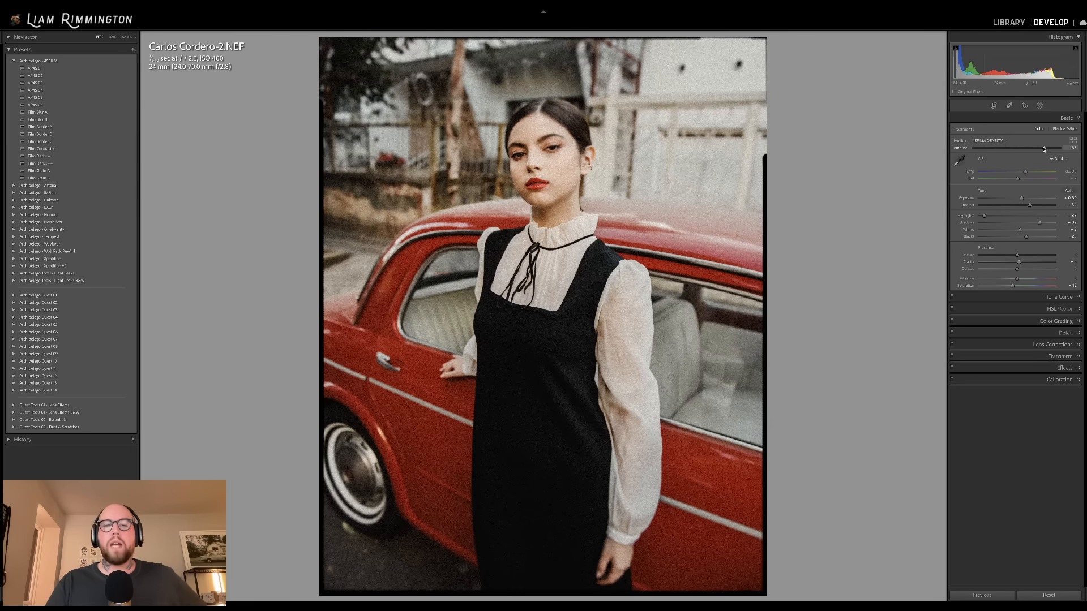
# - Raise the profile amount to 177 and compare before and after side by side, including the face and clothing up close
pyautogui.moveTo(1044, 149)
pyautogui.mouseDown()
pyautogui.moveTo(991, 151)
pyautogui.moveTo(1049, 156)
pyautogui.mouseUp()
pyautogui.press('y')
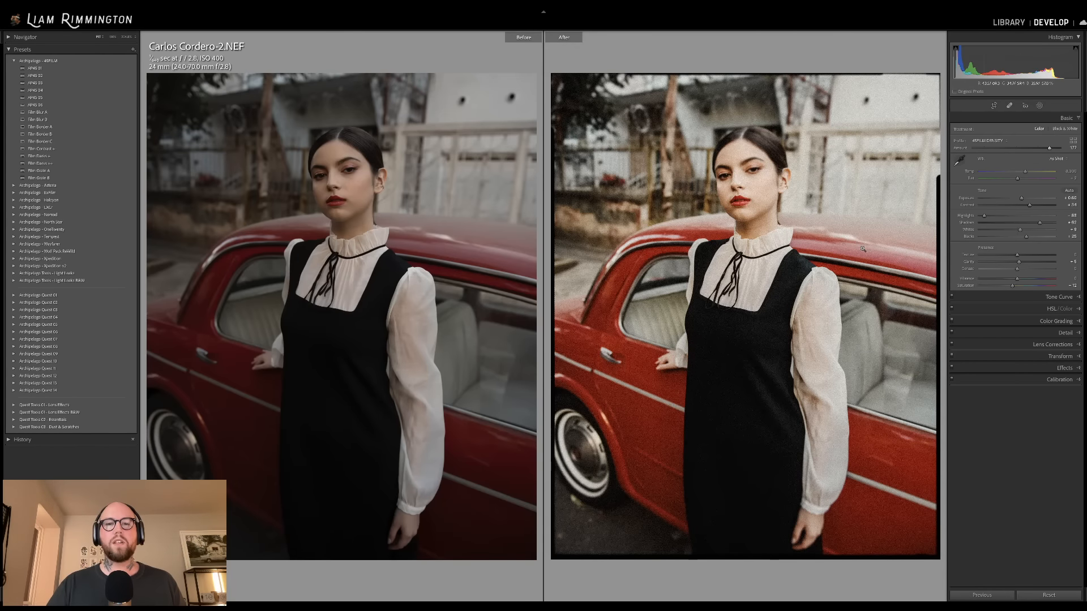
pyautogui.click(748, 184)
pyautogui.moveTo(748, 184); pyautogui.dragTo(743, 109)
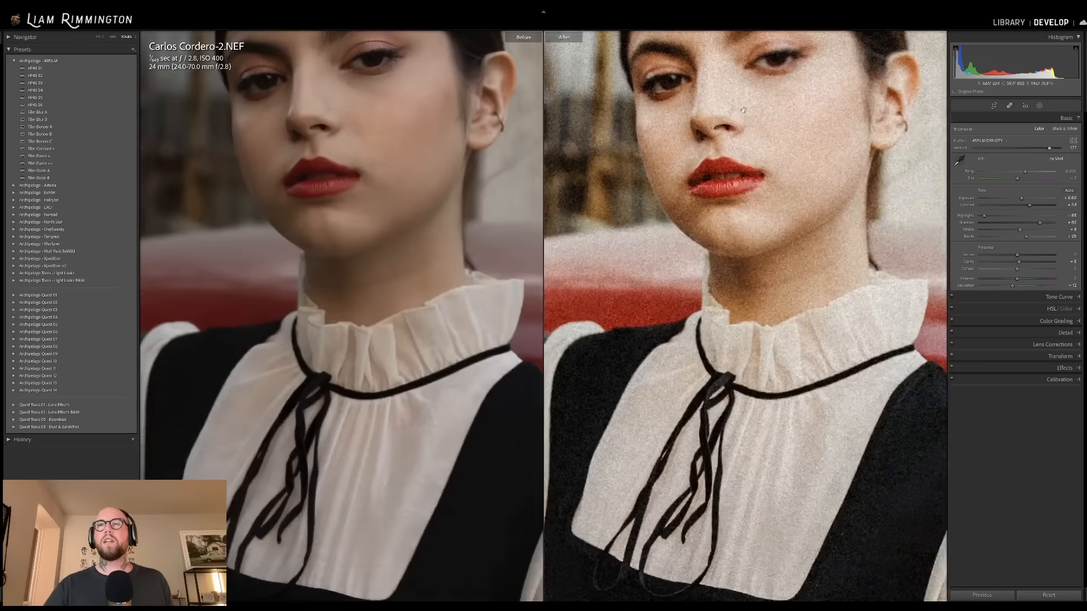
pyautogui.moveTo(748, 352); pyautogui.dragTo(875, 294)
pyautogui.click(793, 305)
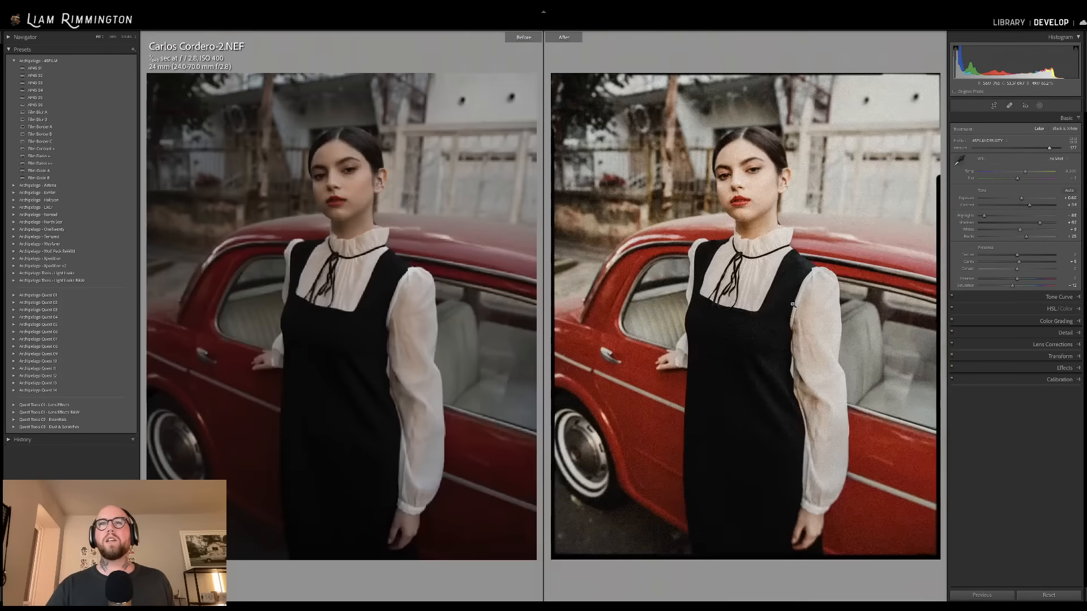
pyautogui.moveTo(886, 537); pyautogui.dragTo(671, 291)
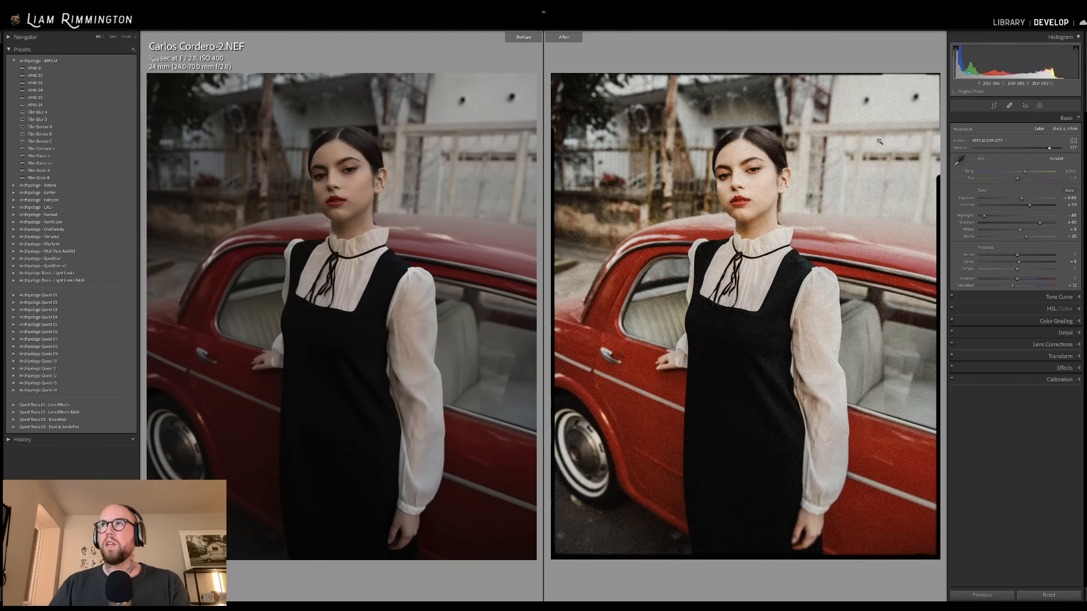
# - Delete all masks from the red car portrait
pyautogui.click(1039, 105)
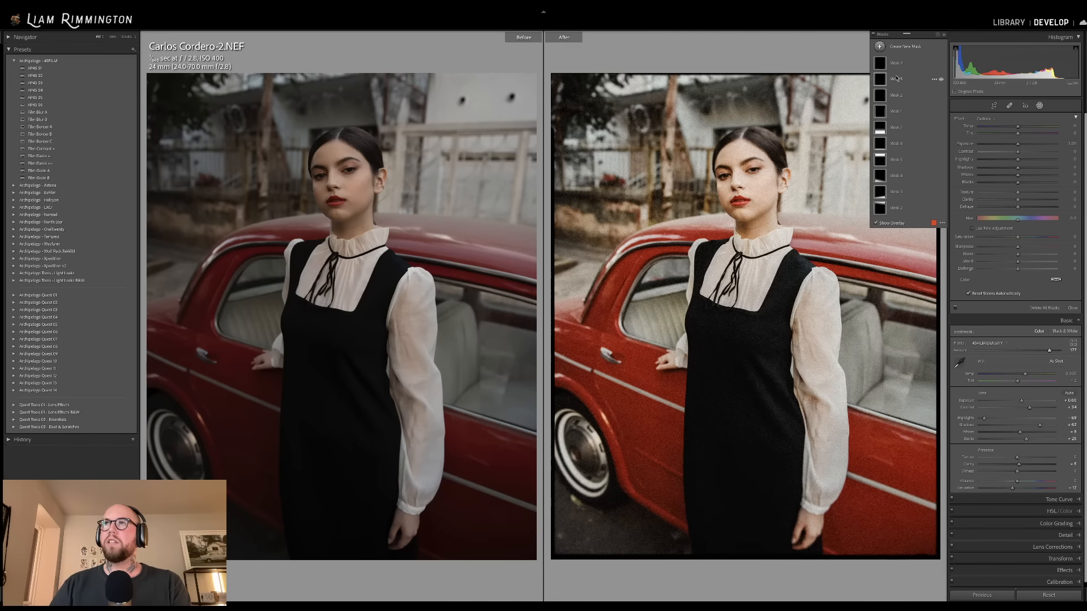
pyautogui.click(1047, 310)
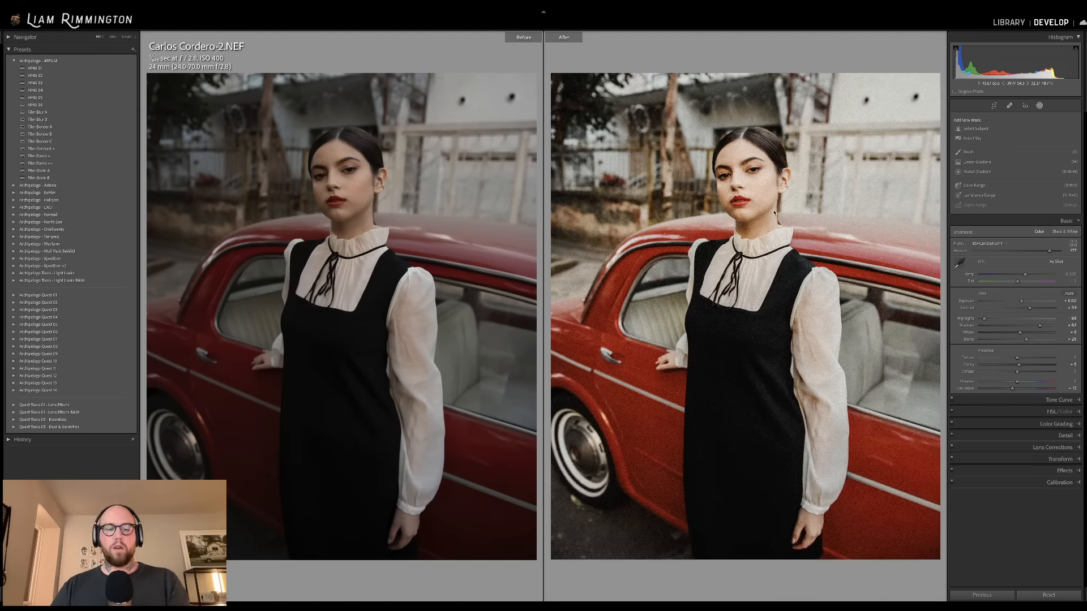
# - Try repositioning the red car portrait's crop vertically, applying the Film Border B preset and shifting the crop once more
pyautogui.press('r')
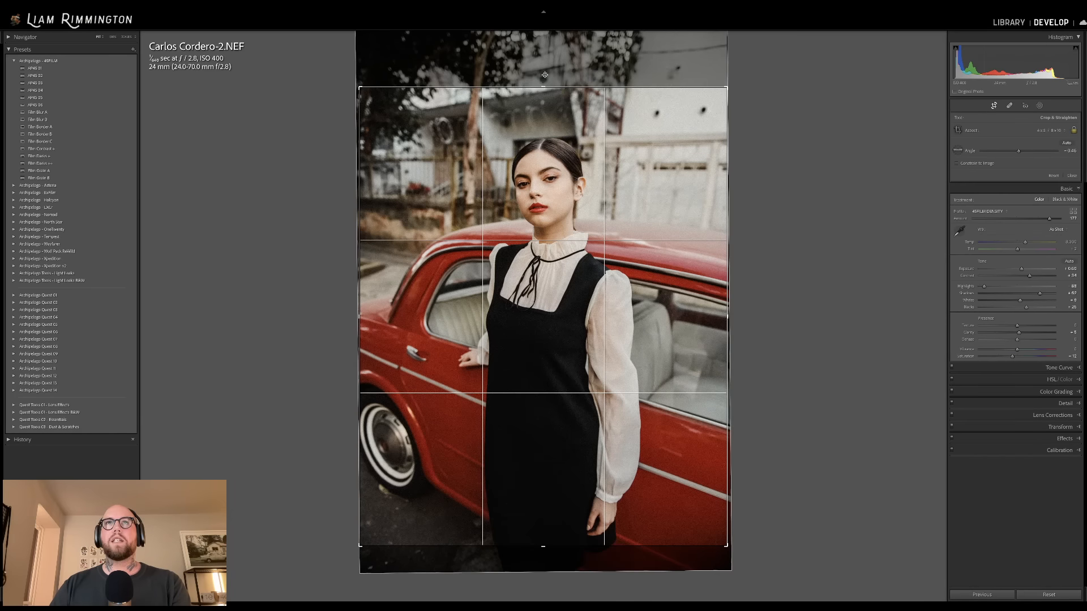
pyautogui.moveTo(545, 147); pyautogui.dragTo(547, 204)
pyautogui.press('r')
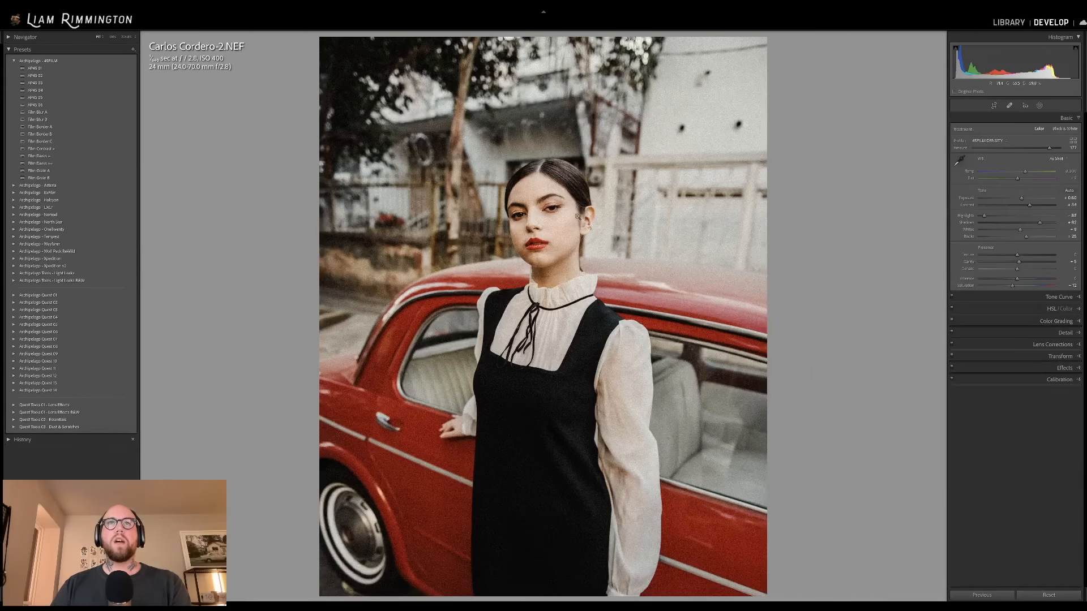
pyautogui.click(122, 137)
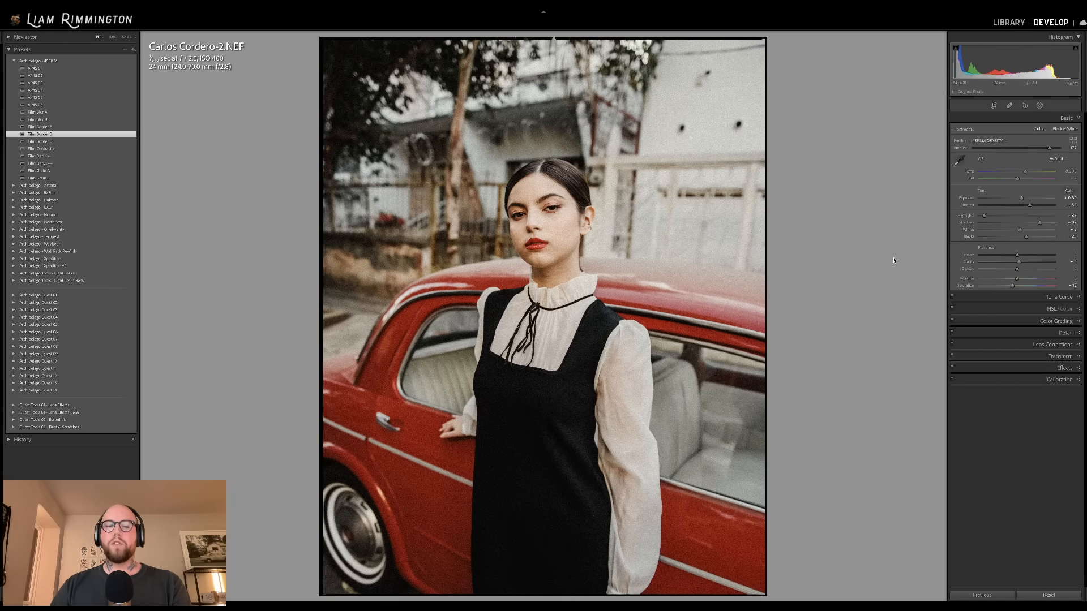
pyautogui.press('r')
pyautogui.moveTo(547, 319); pyautogui.dragTo(531, 284)
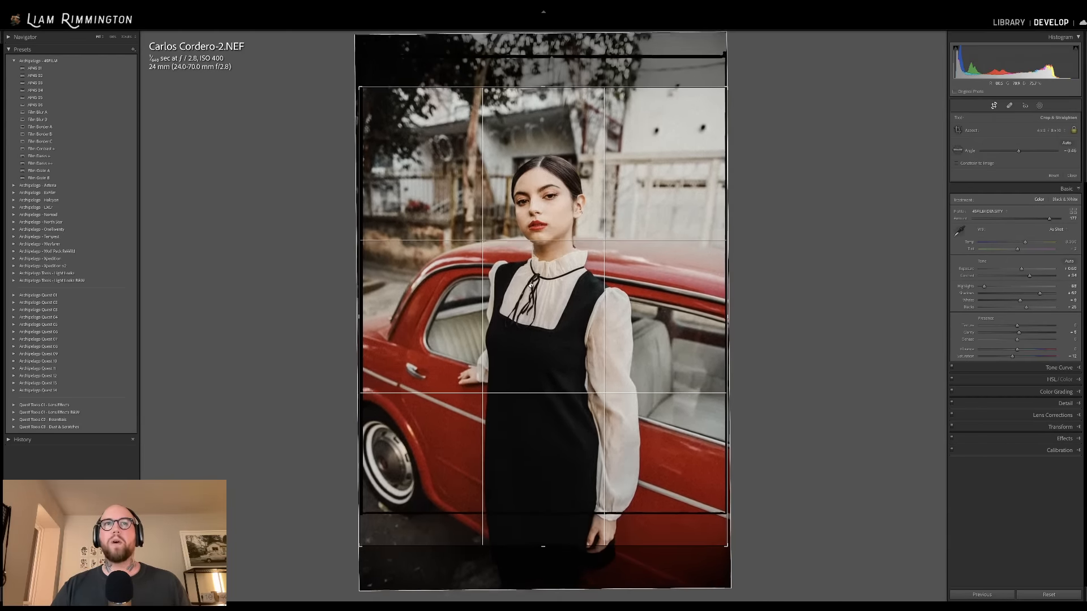
# - Undo the trial crop shifts and the Film Border B preset, and leave the crop view
pyautogui.hotkey('ctrl', 'z')
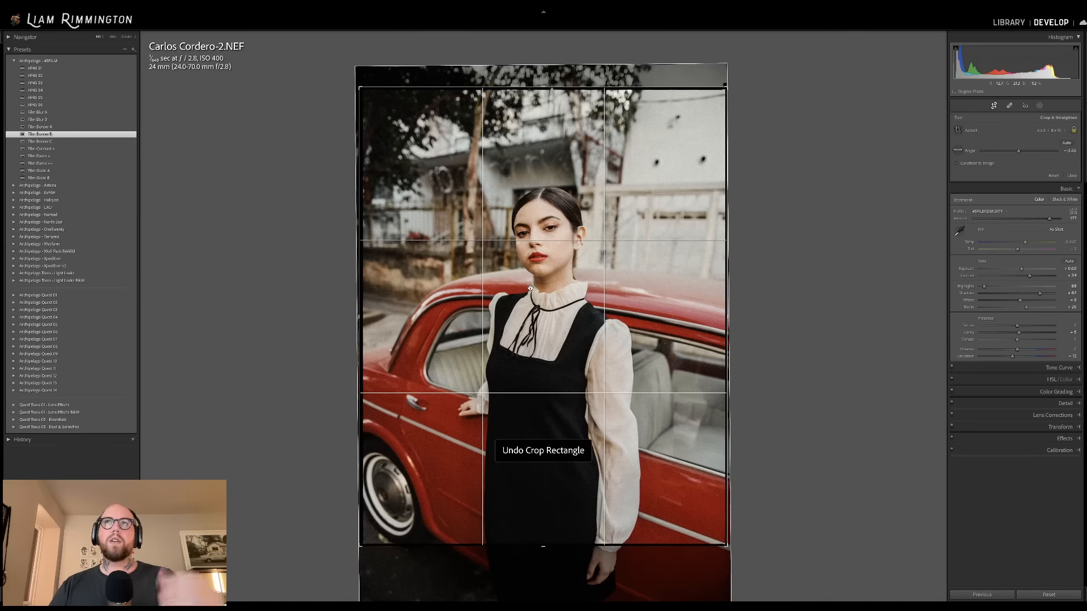
pyautogui.hotkey('ctrl', 'z')
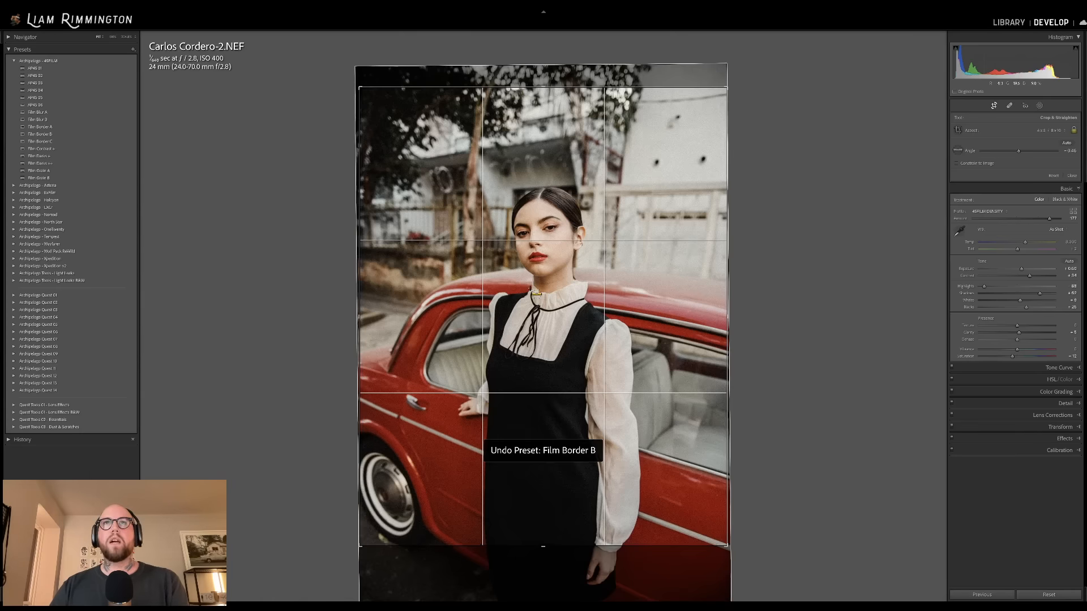
pyautogui.hotkey('ctrl', 'z')
pyautogui.press('r')
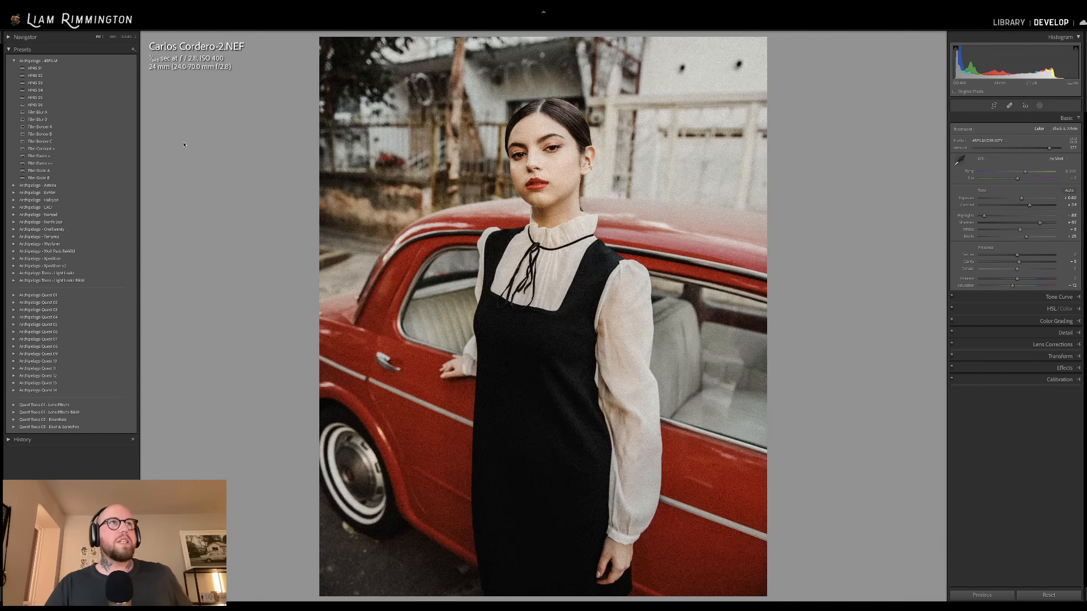
# - Apply the Film Border C preset to the red car portrait and inspect its border and background scratches up close
pyautogui.click(105, 143)
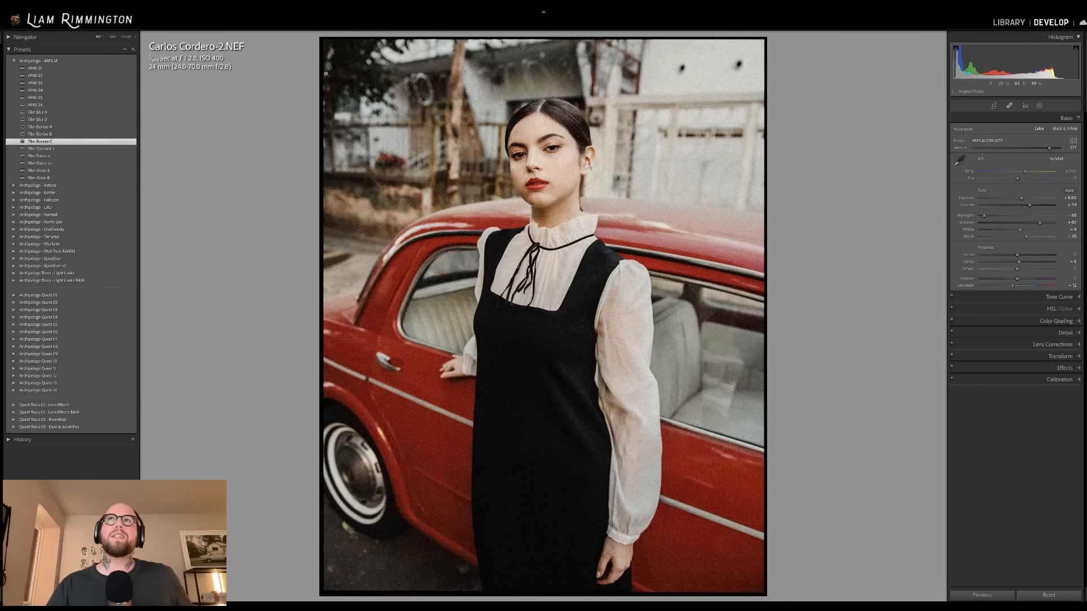
pyautogui.click(344, 181)
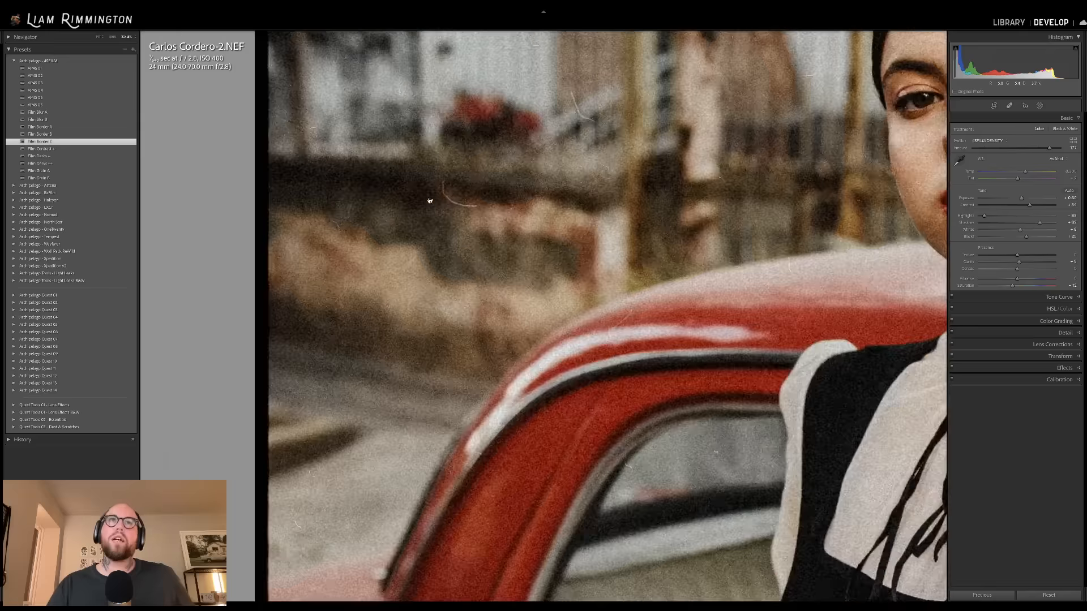
pyautogui.moveTo(456, 126); pyautogui.dragTo(515, 304)
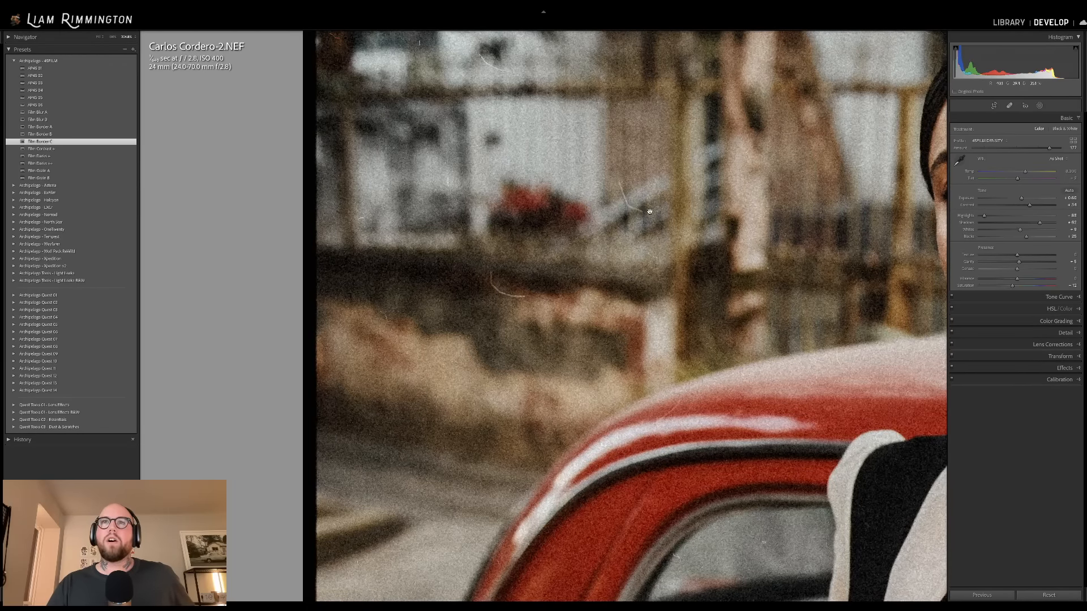
pyautogui.moveTo(620, 179); pyautogui.dragTo(614, 436)
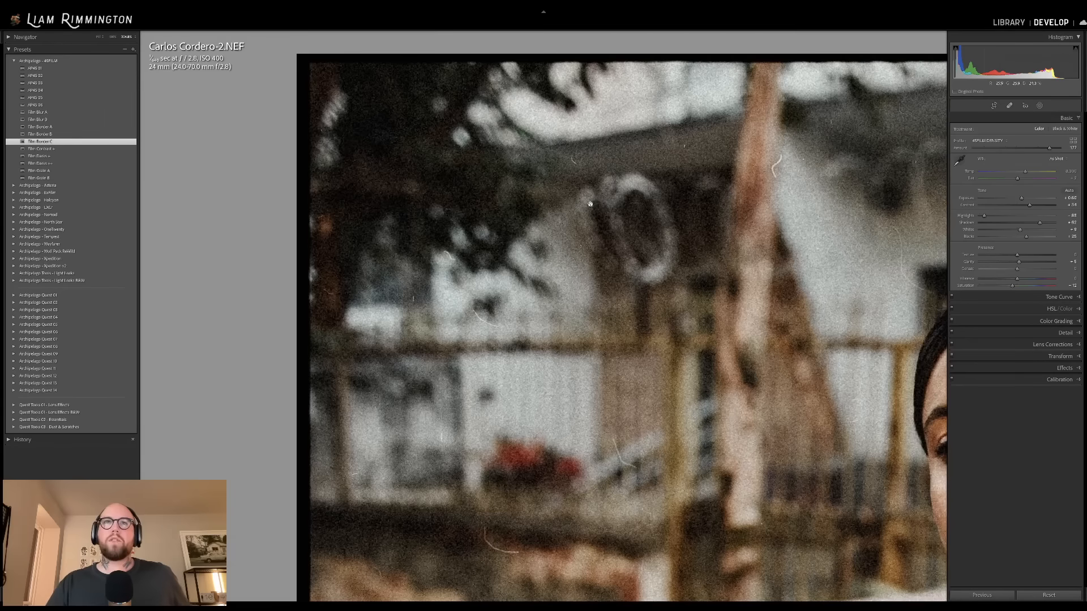
pyautogui.moveTo(701, 281); pyautogui.dragTo(624, 258)
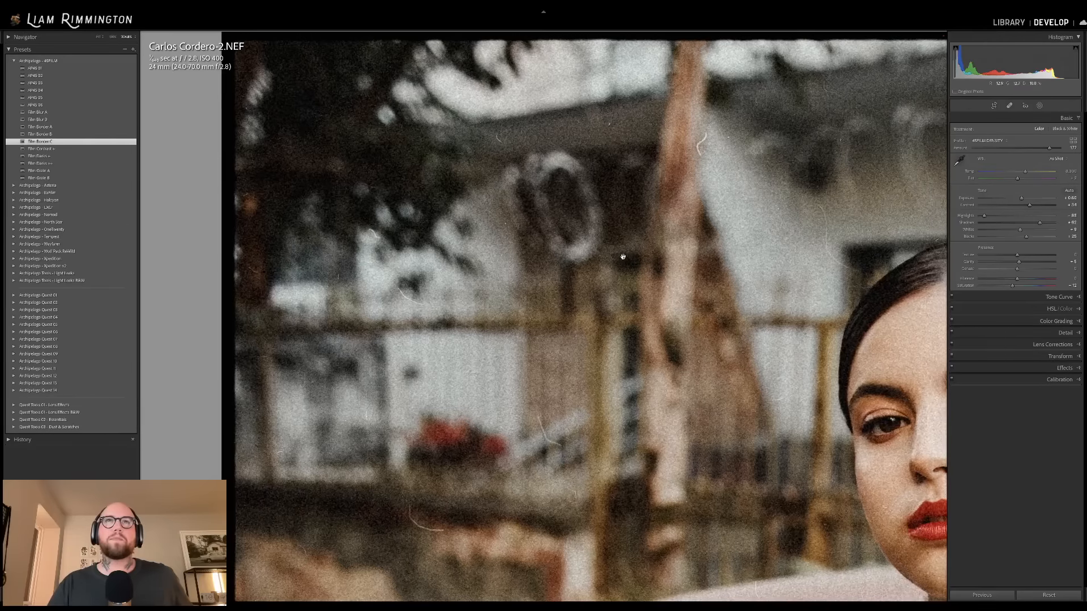
# - Switch the masks' effect off and on repeatedly to compare the background with and without them, and close masking
pyautogui.click(1040, 105)
pyautogui.click(956, 307)
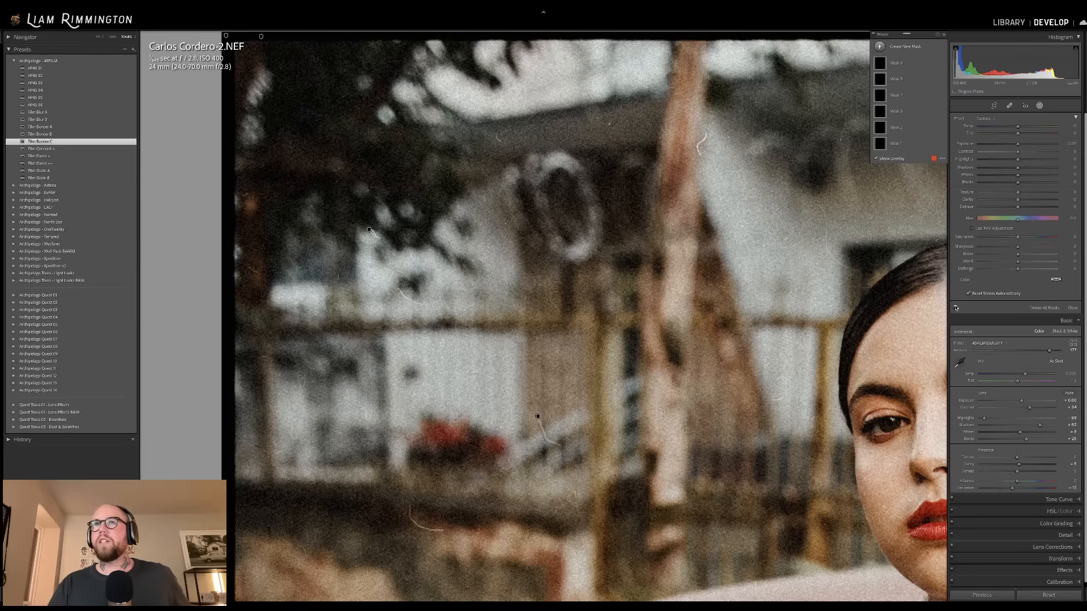
pyautogui.click(956, 308)
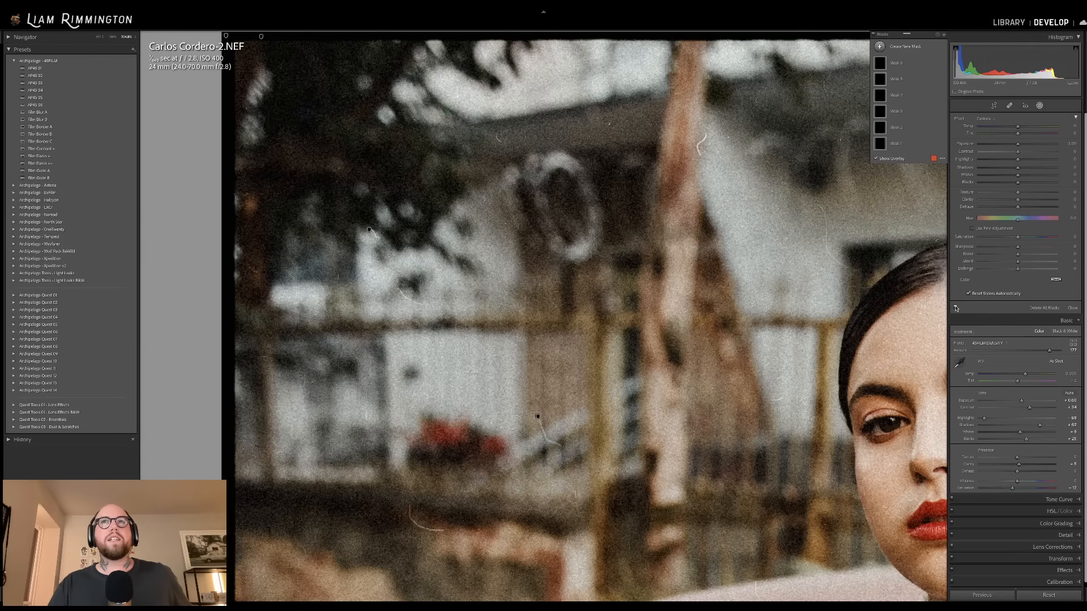
pyautogui.click(956, 307)
pyautogui.click(956, 308)
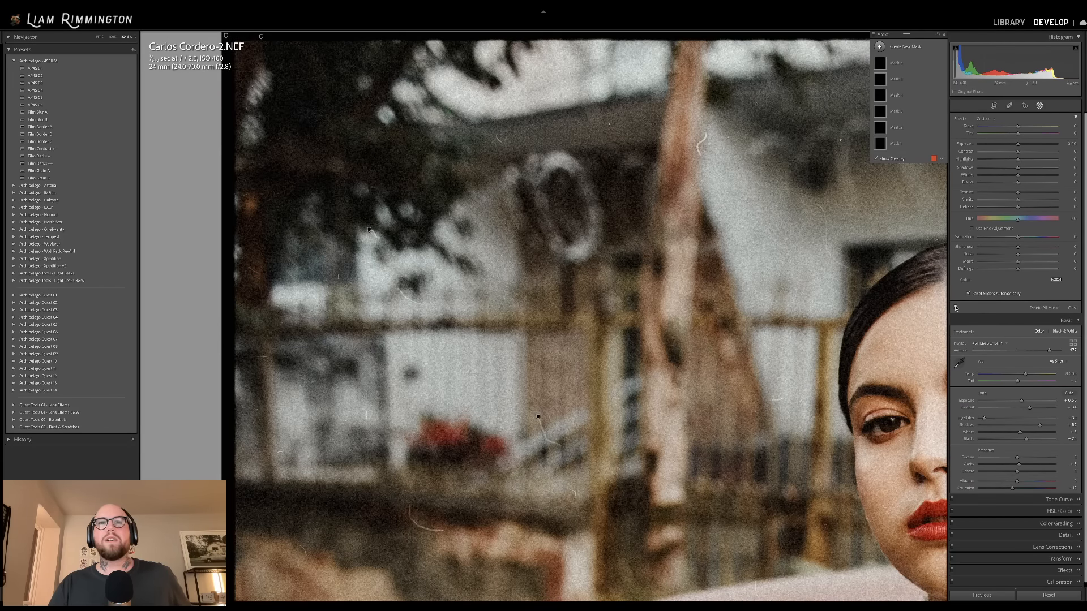
pyautogui.click(956, 308)
pyautogui.click(956, 307)
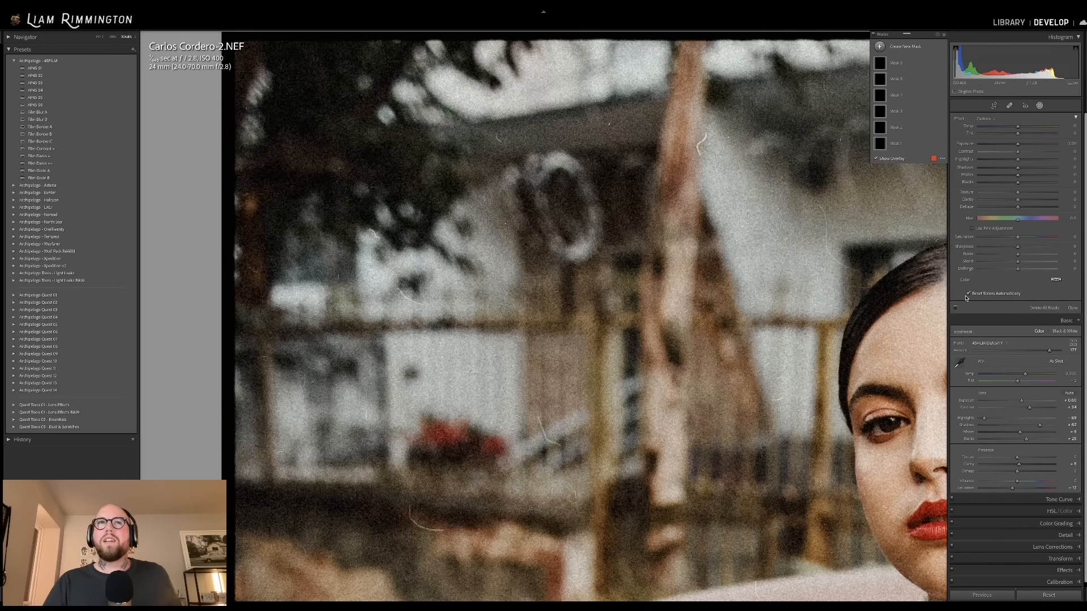
pyautogui.hotkey('shift', 'w')
# - Examine the face, blouse and dress of the red car portrait up close and return to the full image
pyautogui.click(854, 284)
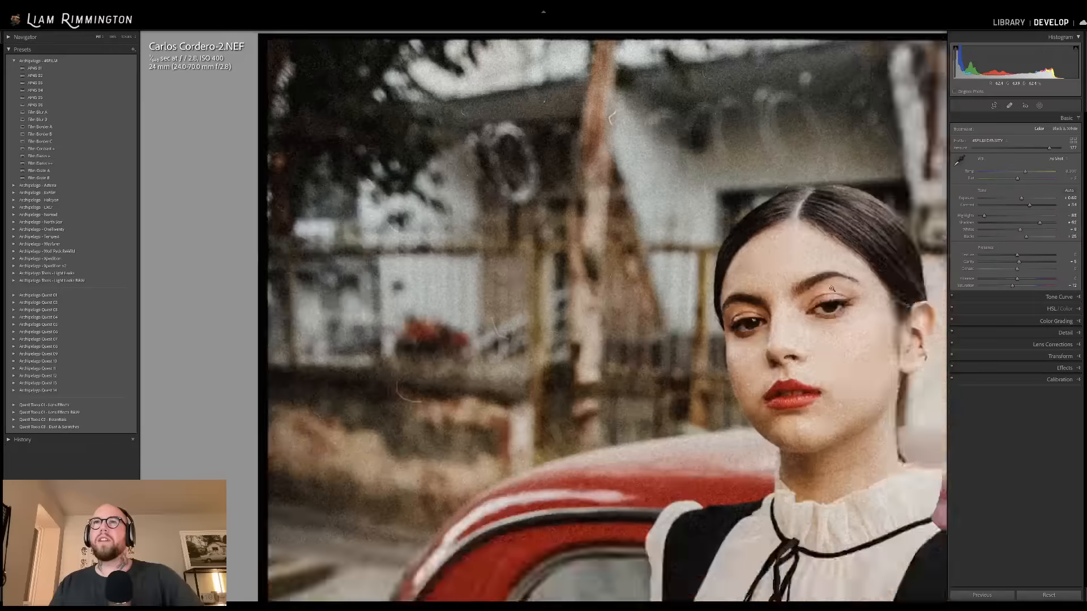
pyautogui.click(676, 68)
pyautogui.moveTo(363, 362); pyautogui.dragTo(652, 159)
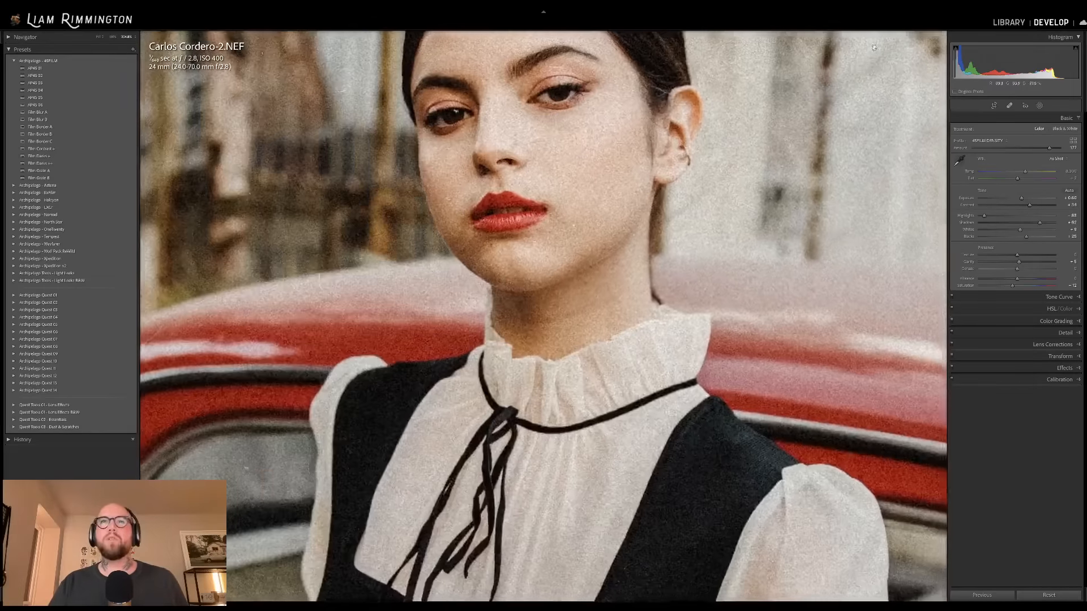
pyautogui.moveTo(351, 265); pyautogui.dragTo(654, 155)
pyautogui.moveTo(444, 230); pyautogui.dragTo(647, 133)
pyautogui.moveTo(672, 450); pyautogui.dragTo(694, 86)
pyautogui.moveTo(557, 309); pyautogui.dragTo(577, 90)
pyautogui.click(691, 367)
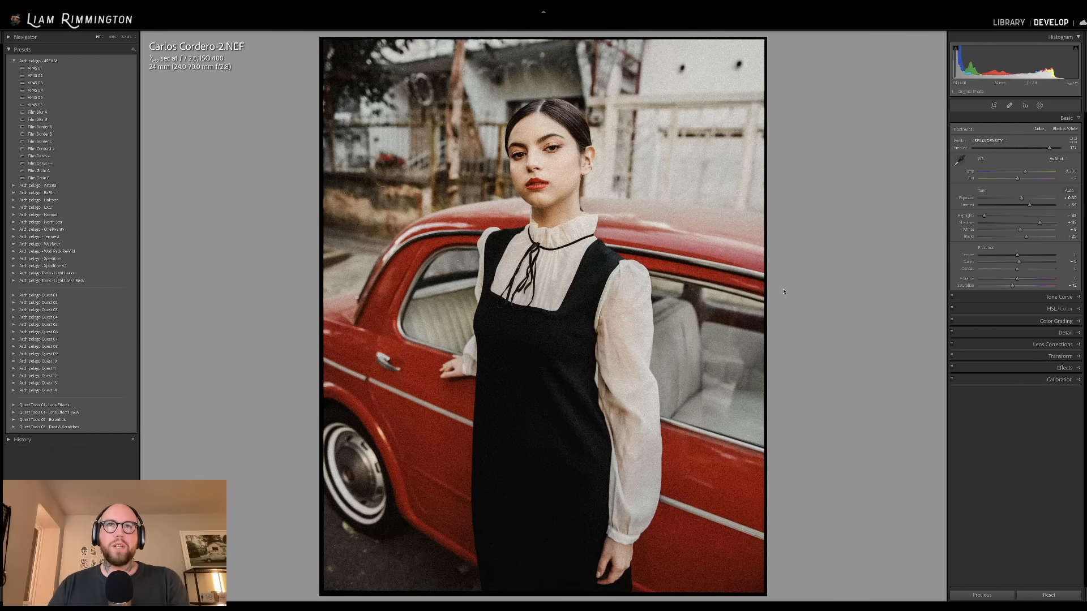
# - Preview the Dust & Scratches presets on the red car portrait without applying any, and return to the photo grid
pyautogui.click(14, 428)
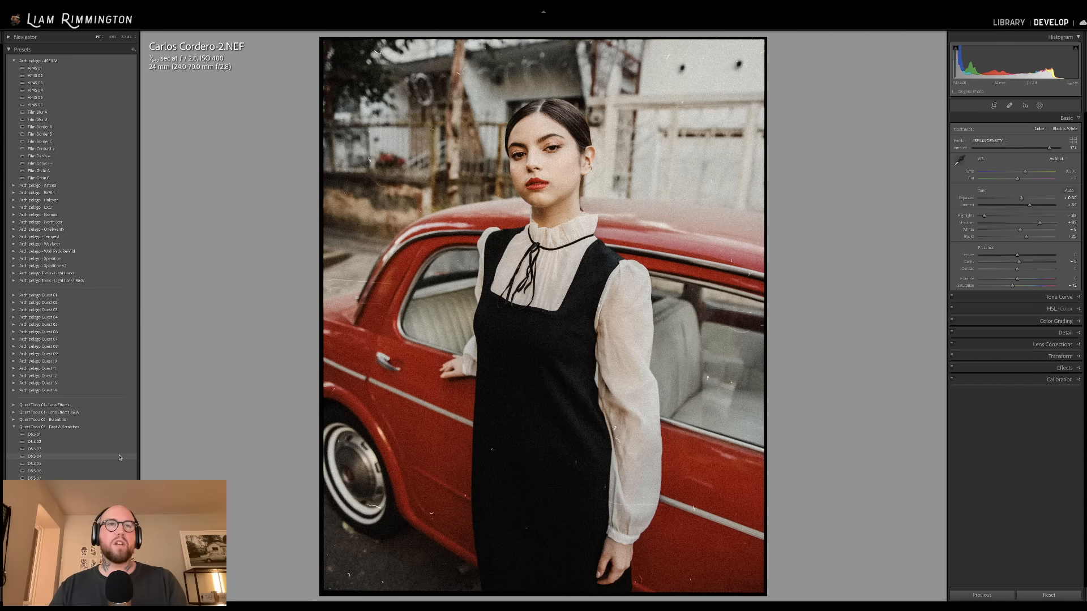
pyautogui.click(15, 427)
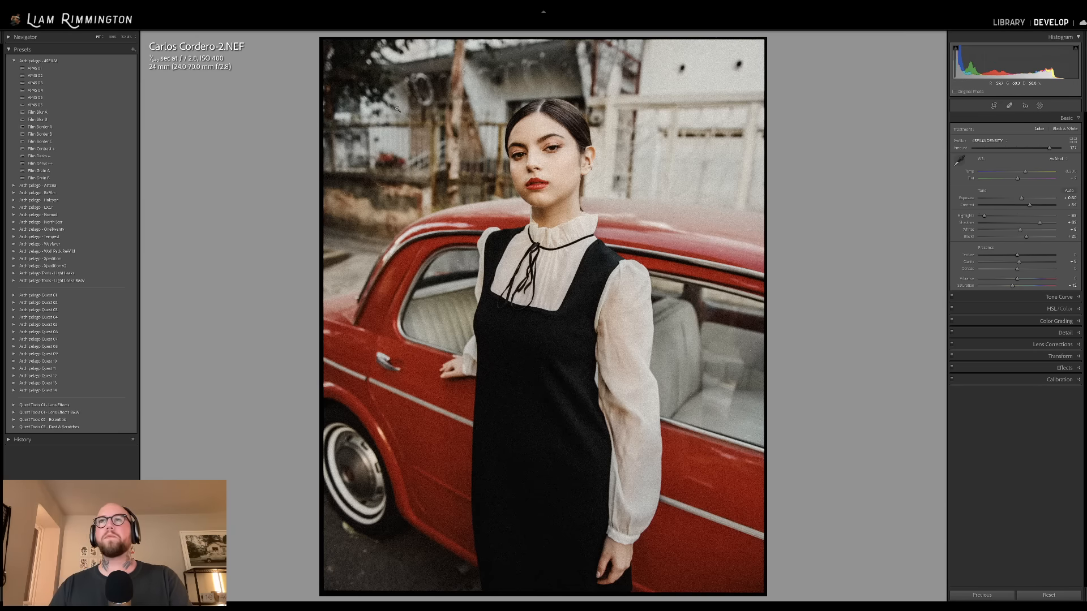
pyautogui.press('g')
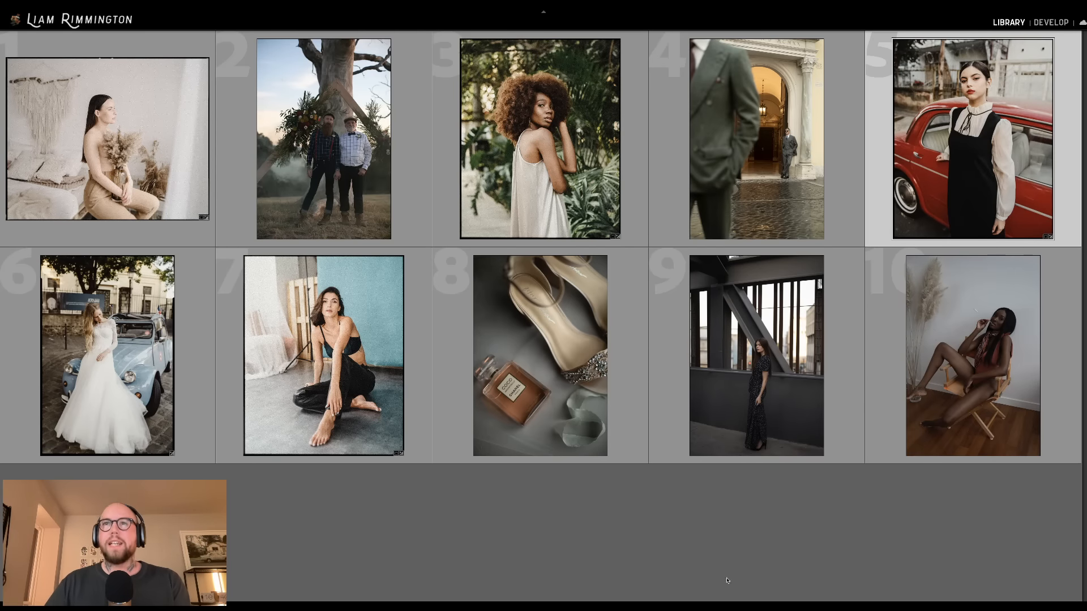
pyautogui.click(602, 514)
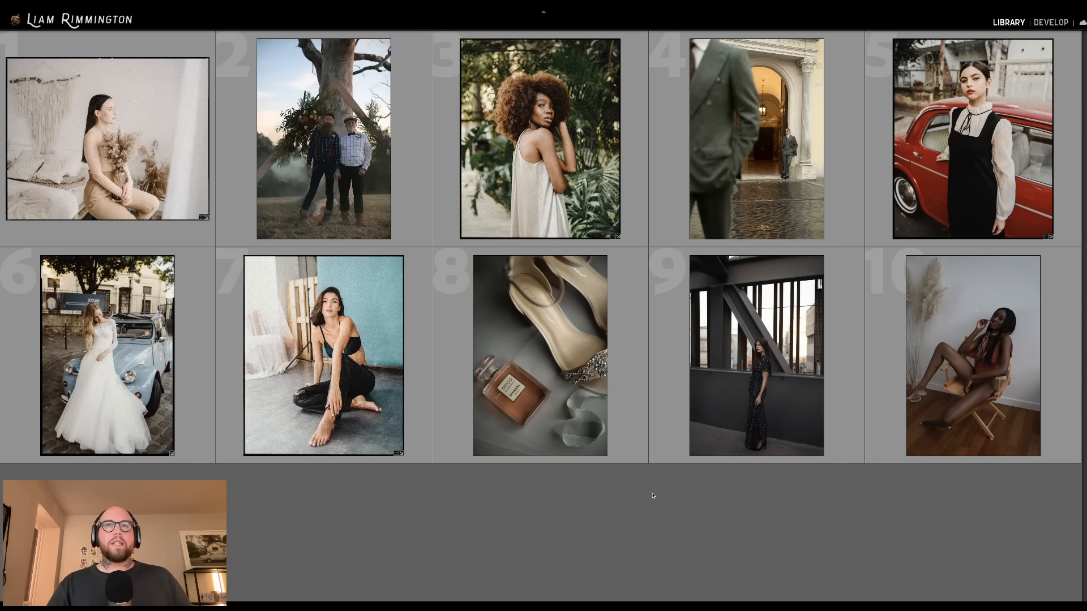
# - Open the shoes and perfume photo for developing, raise its exposure, warm the temperature slightly and check the detail
pyautogui.click(542, 354)
pyautogui.press('d')
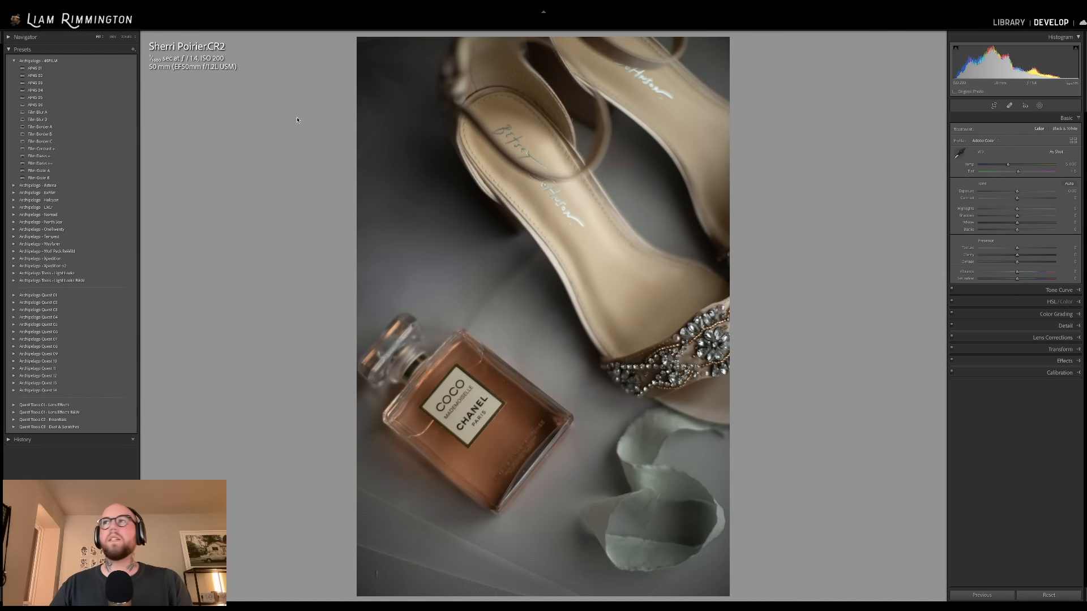
pyautogui.moveTo(1018, 192); pyautogui.dragTo(1024, 191)
pyautogui.moveTo(1008, 165); pyautogui.dragTo(1011, 165)
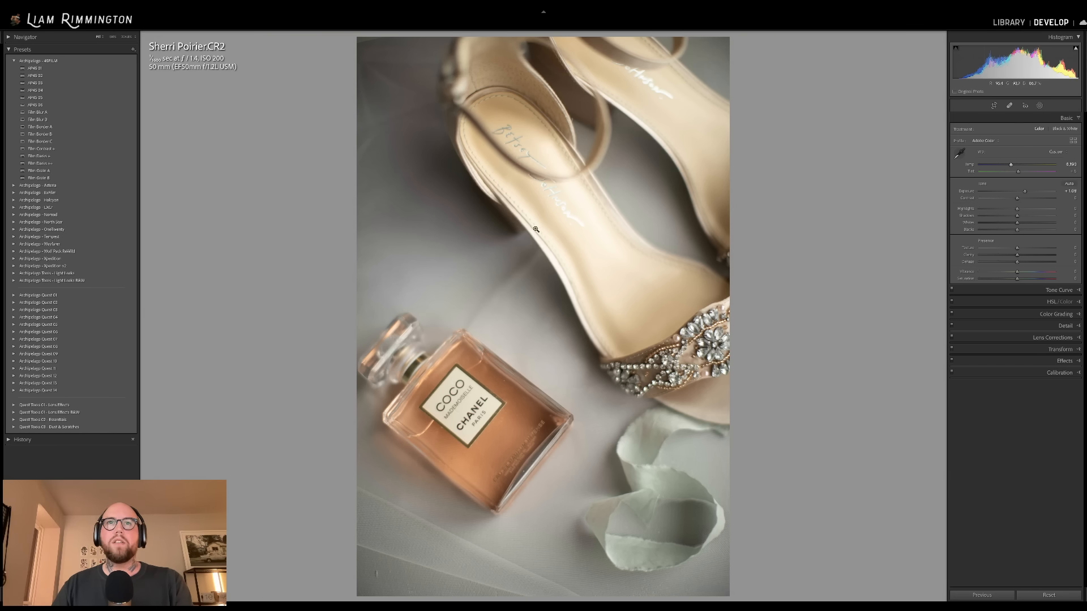
pyautogui.click(532, 286)
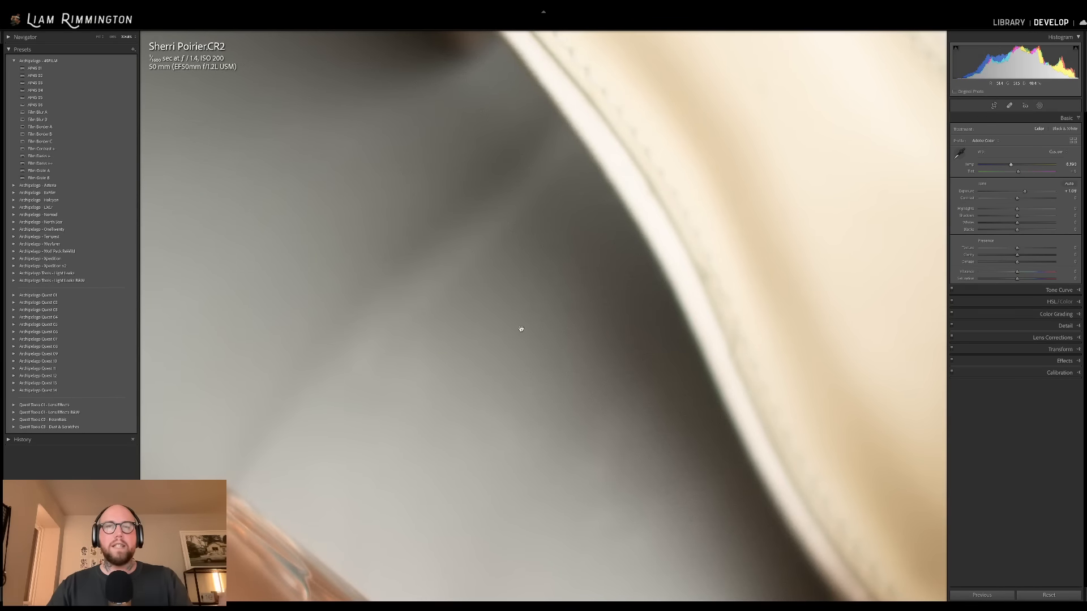
pyautogui.click(531, 286)
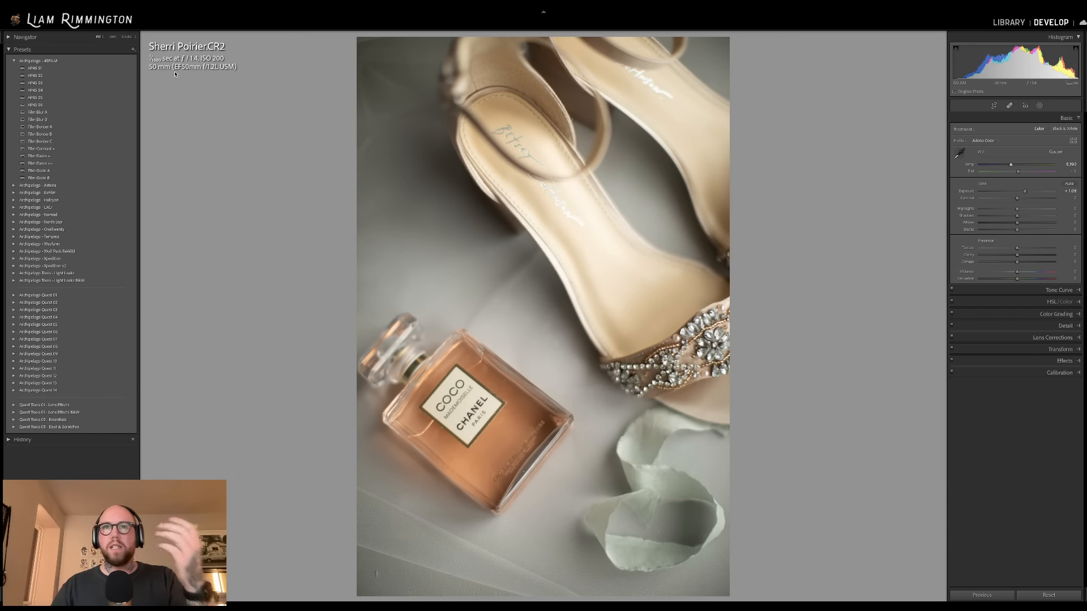
# - Apply the film preset numbered 04 to the shoes and perfume photo and raise the exposure slightly
pyautogui.click(128, 69)
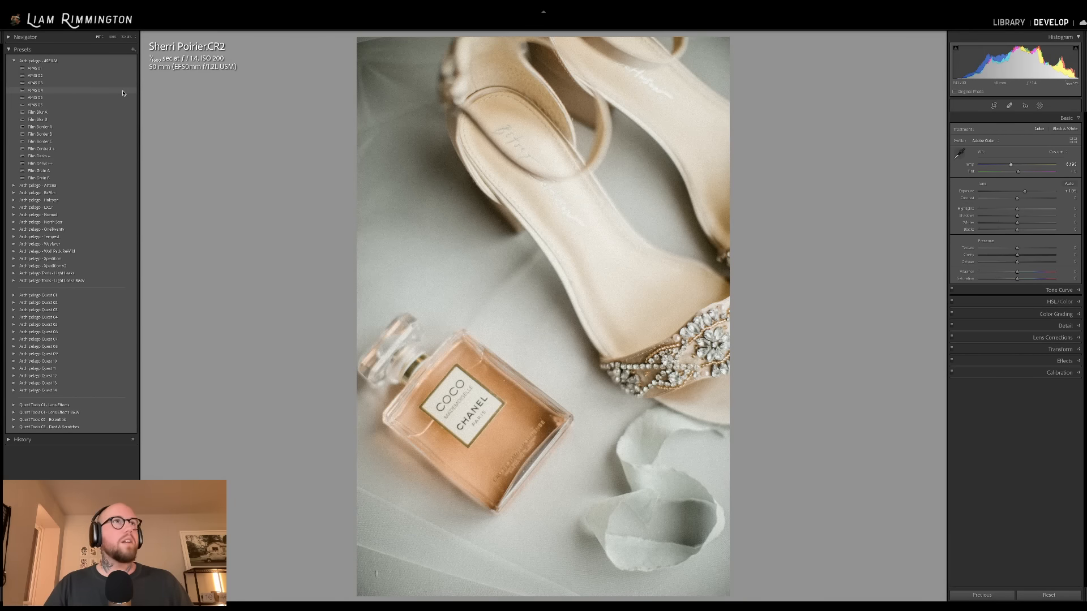
pyautogui.click(123, 93)
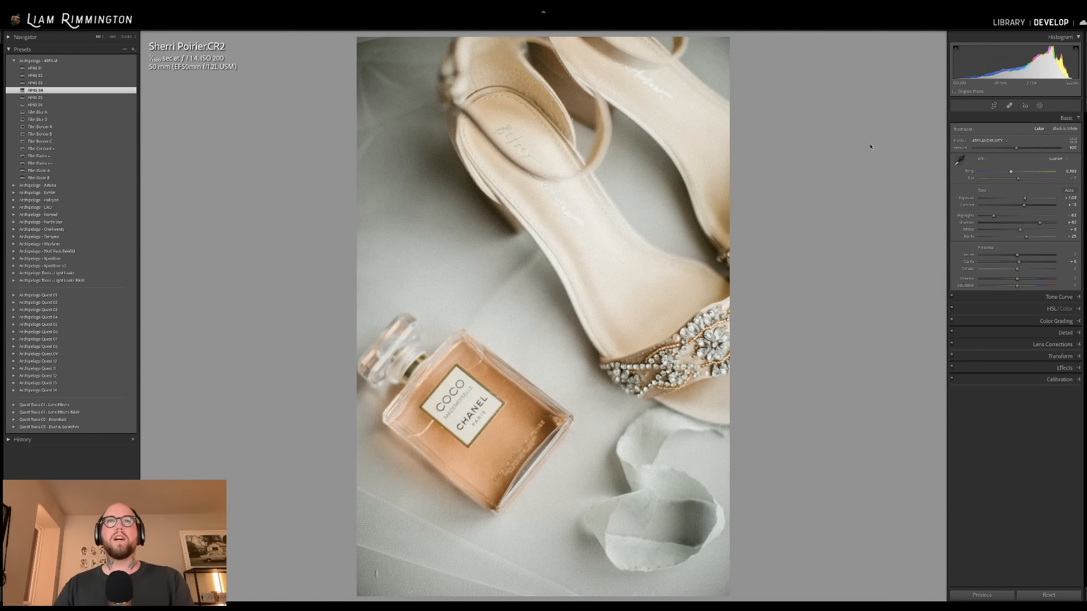
pyautogui.moveTo(1025, 198); pyautogui.dragTo(1027, 199)
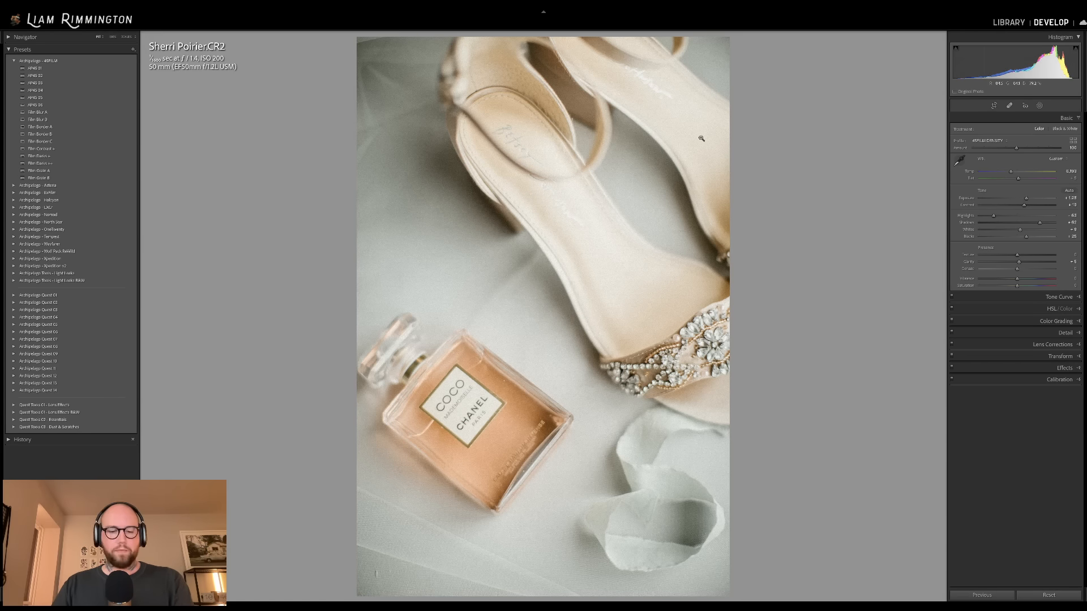
# - Crop the shoes and perfume photo to 4 x 5 / 8 x 10, repositioning the frame toward the image's lower part
pyautogui.press('r')
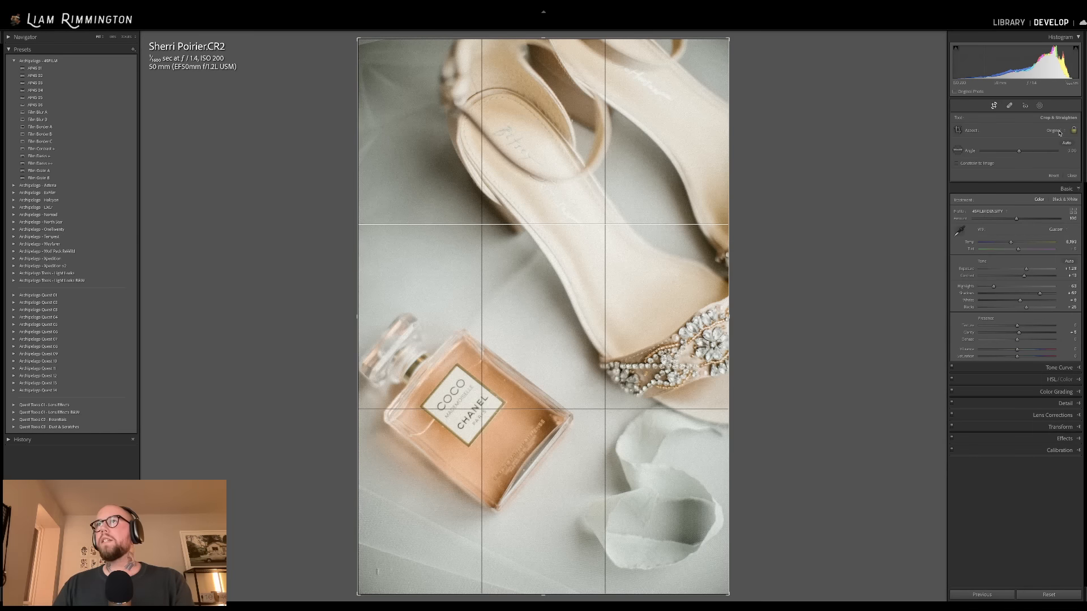
pyautogui.click(1017, 131)
pyautogui.click(1019, 158)
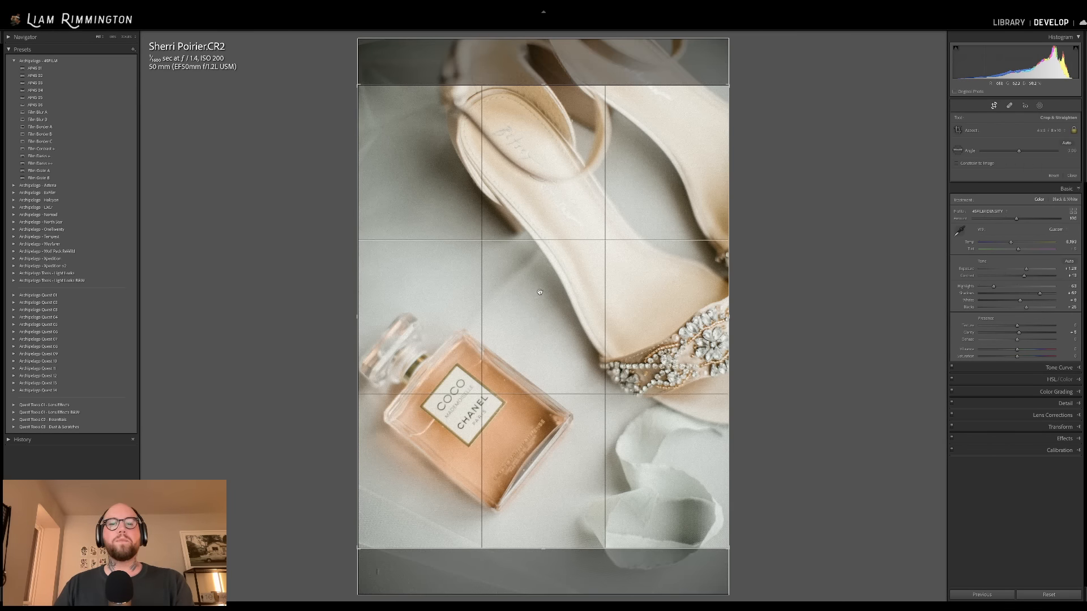
pyautogui.moveTo(538, 292); pyautogui.dragTo(544, 240)
pyautogui.press('Return')
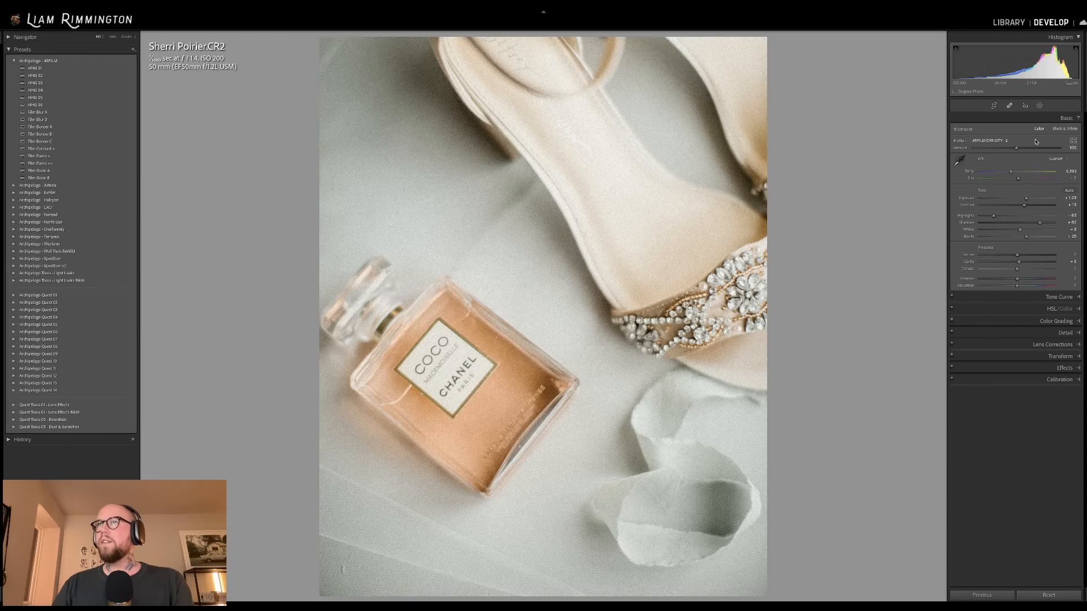
# - Raise the film profile amount to 200 on the shoes and perfume photo and lower the exposure slightly
pyautogui.moveTo(1018, 149); pyautogui.dragTo(1059, 147)
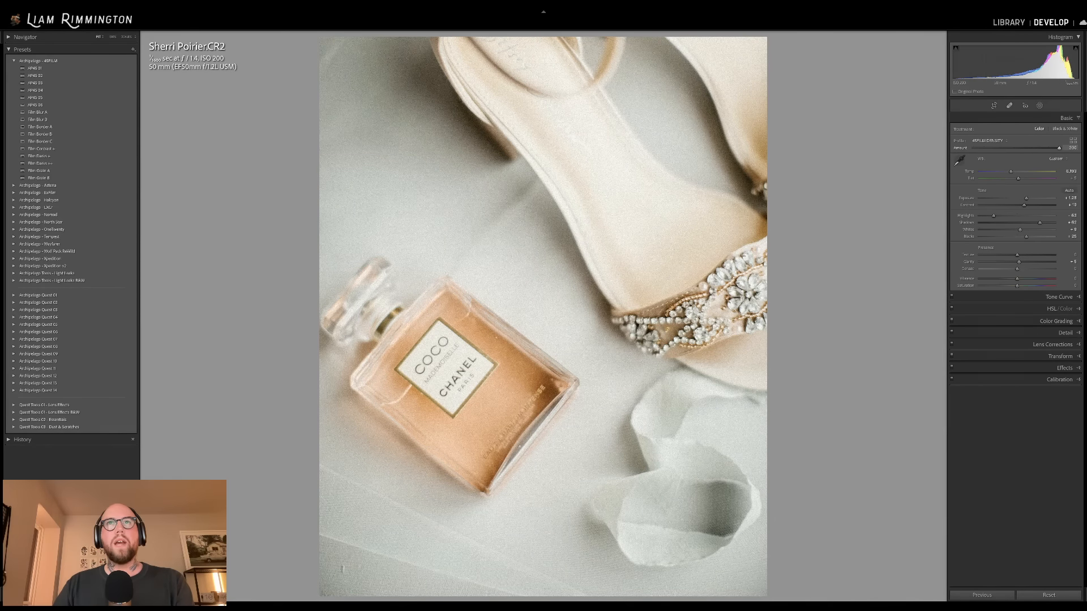
pyautogui.moveTo(1008, 59); pyautogui.dragTo(1002, 59)
pyautogui.moveTo(1025, 198); pyautogui.dragTo(1025, 198)
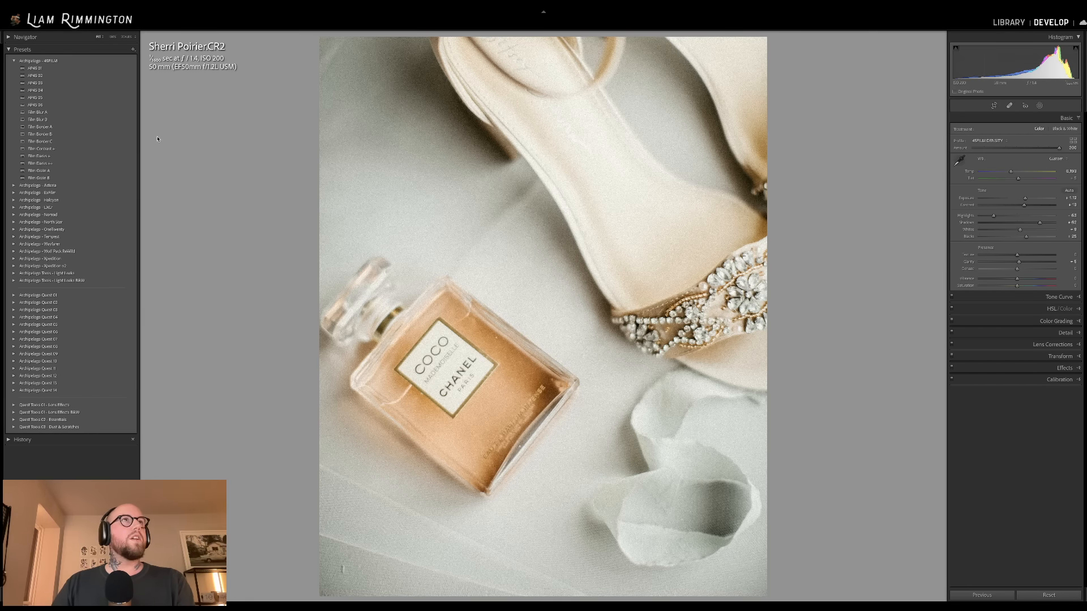
# - Apply the Blur A preset to the shoes and perfume photo, then widen its radial gradient mask and reposition it over the perfume bottle
pyautogui.click(120, 112)
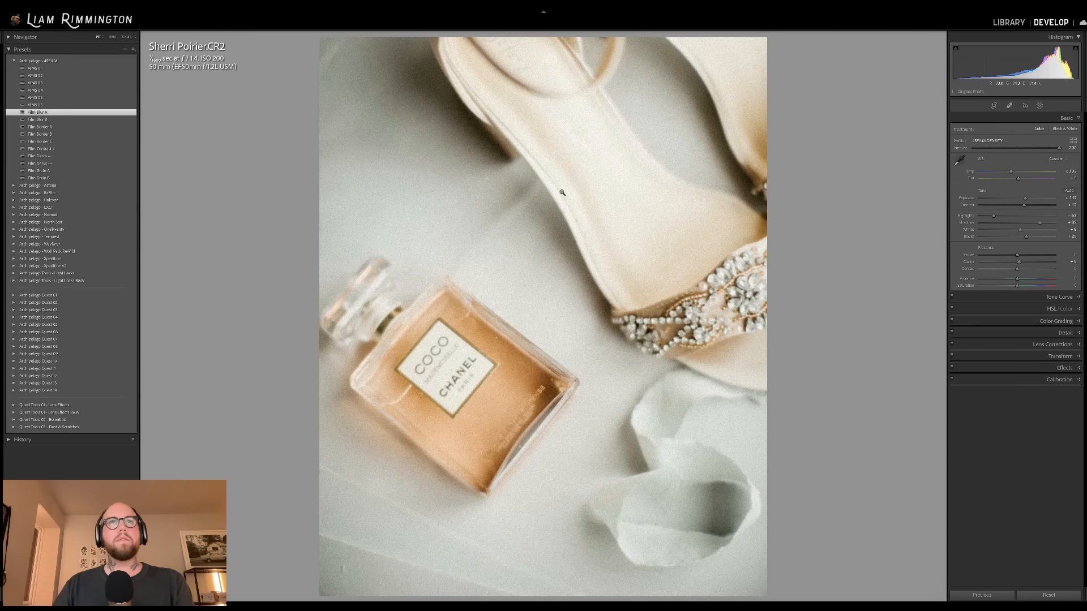
pyautogui.click(1040, 107)
pyautogui.click(904, 76)
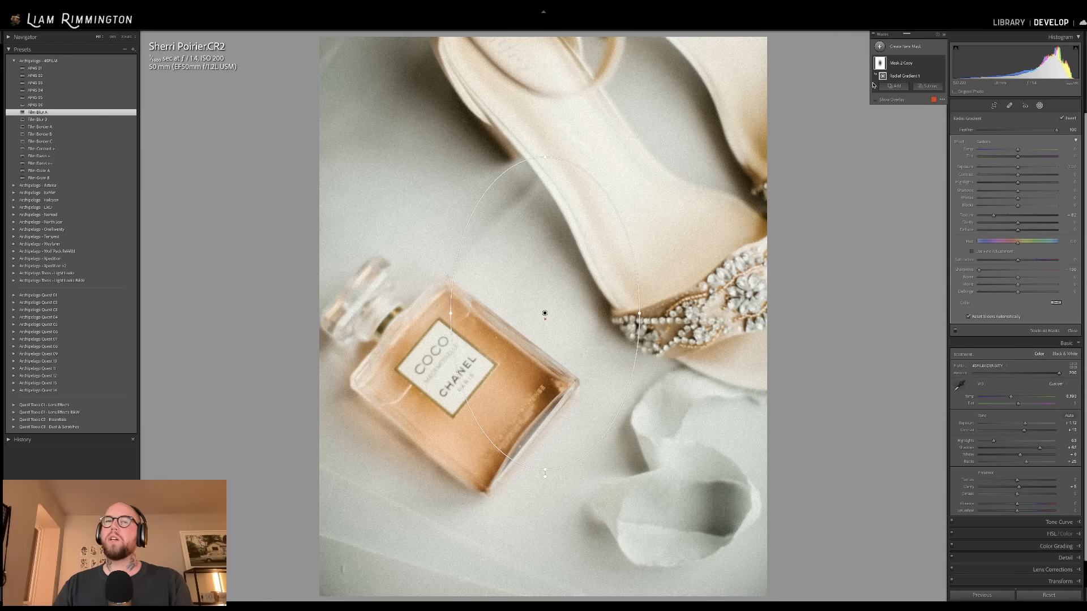
pyautogui.moveTo(544, 313); pyautogui.dragTo(491, 379)
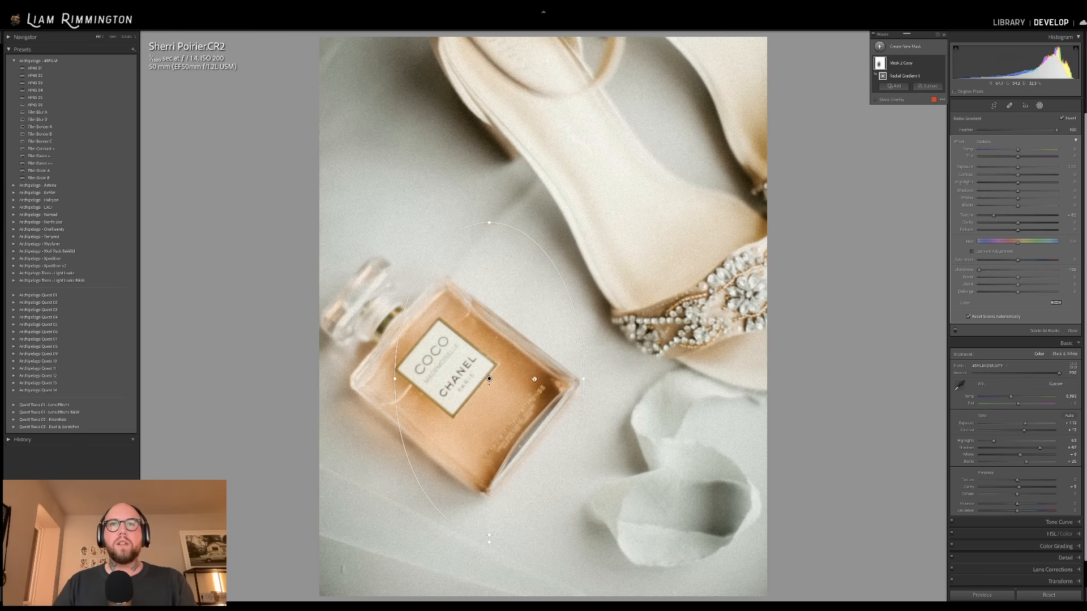
pyautogui.moveTo(585, 380); pyautogui.dragTo(646, 381)
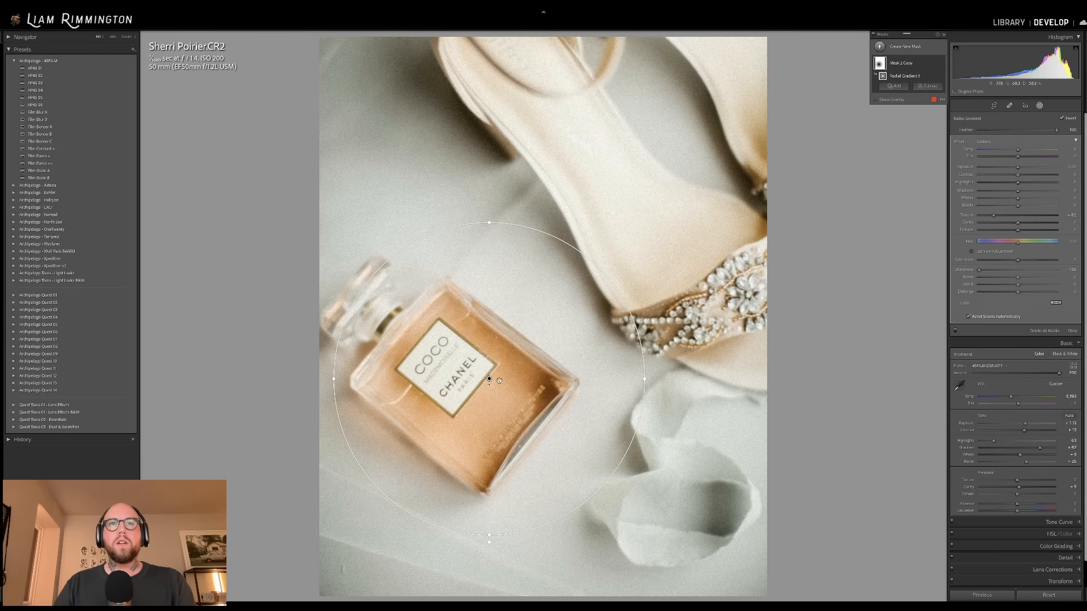
pyautogui.moveTo(486, 378); pyautogui.dragTo(485, 366)
pyautogui.moveTo(642, 365); pyautogui.dragTo(674, 362)
pyautogui.moveTo(488, 366); pyautogui.dragTo(519, 366)
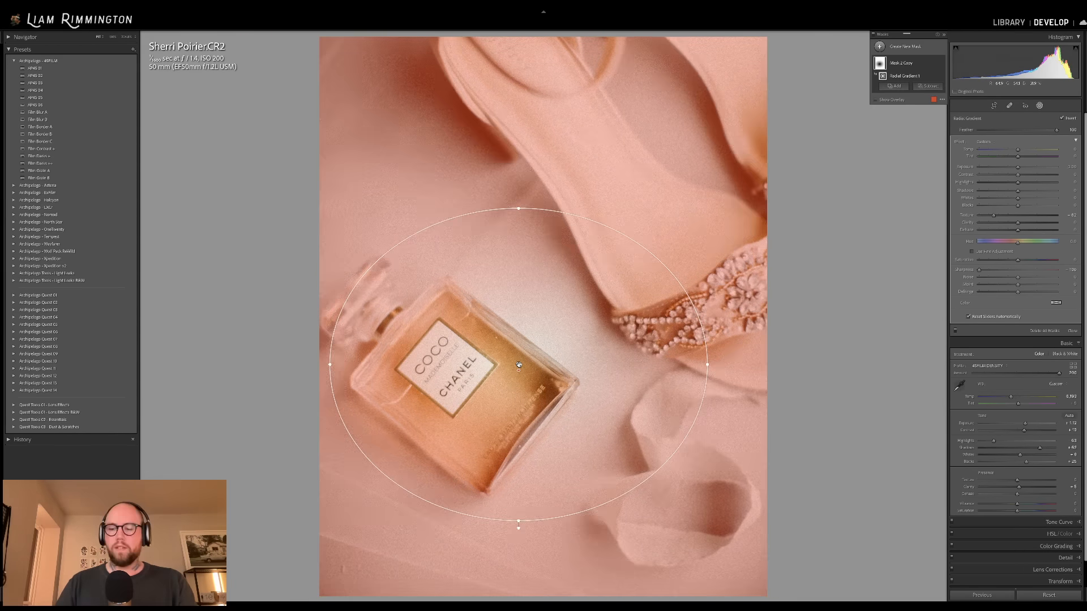
pyautogui.hotkey('shift', 'w')
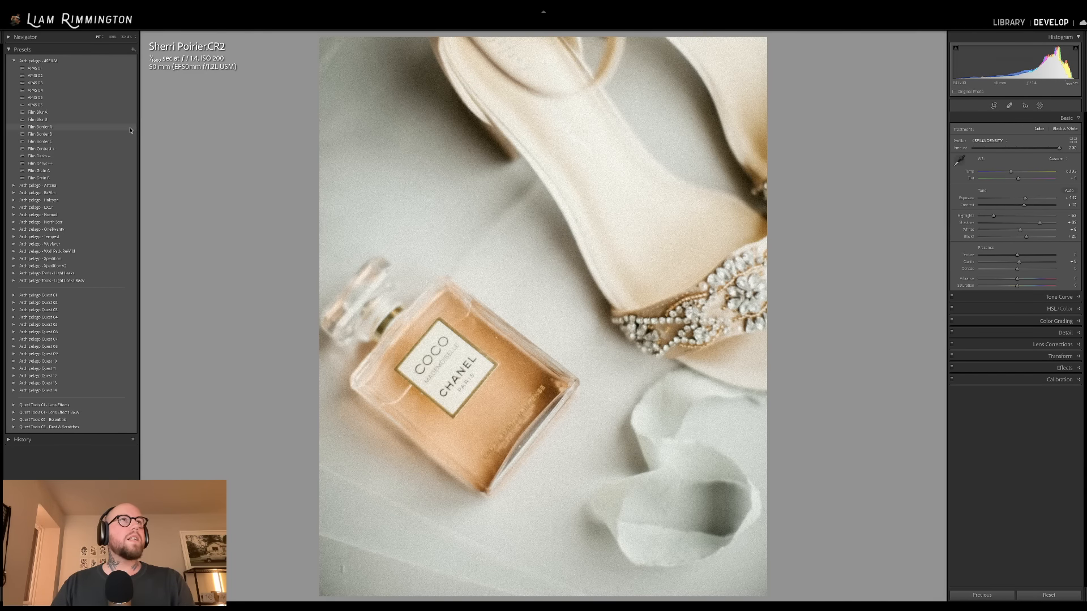
# - Compare the edited shoes and perfume photo with its original, first by toggling the before view and then side by side
pyautogui.moveTo(130, 130)
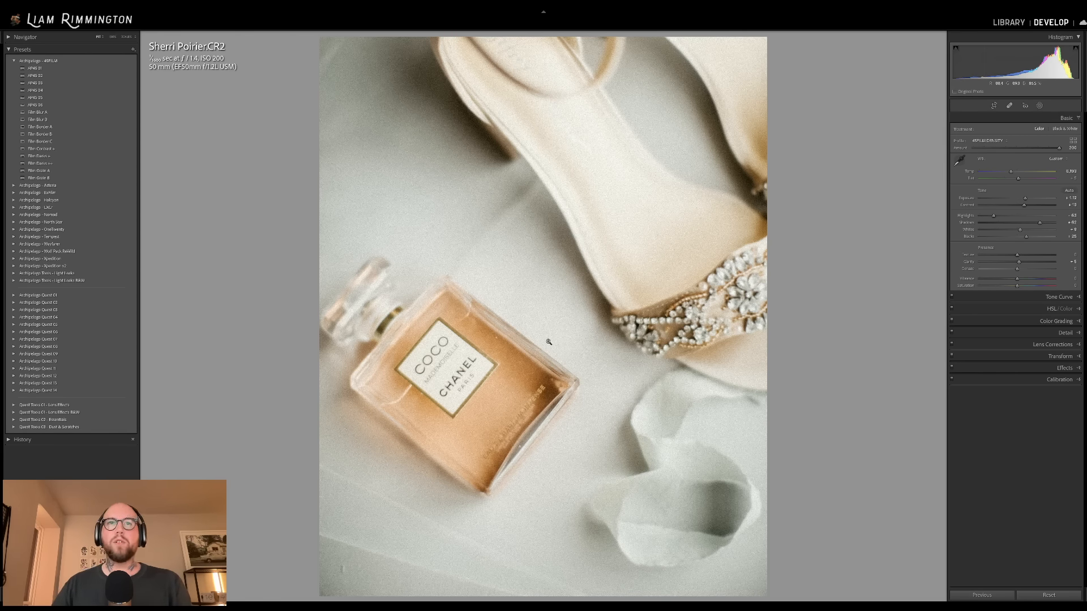
pyautogui.press('\\')
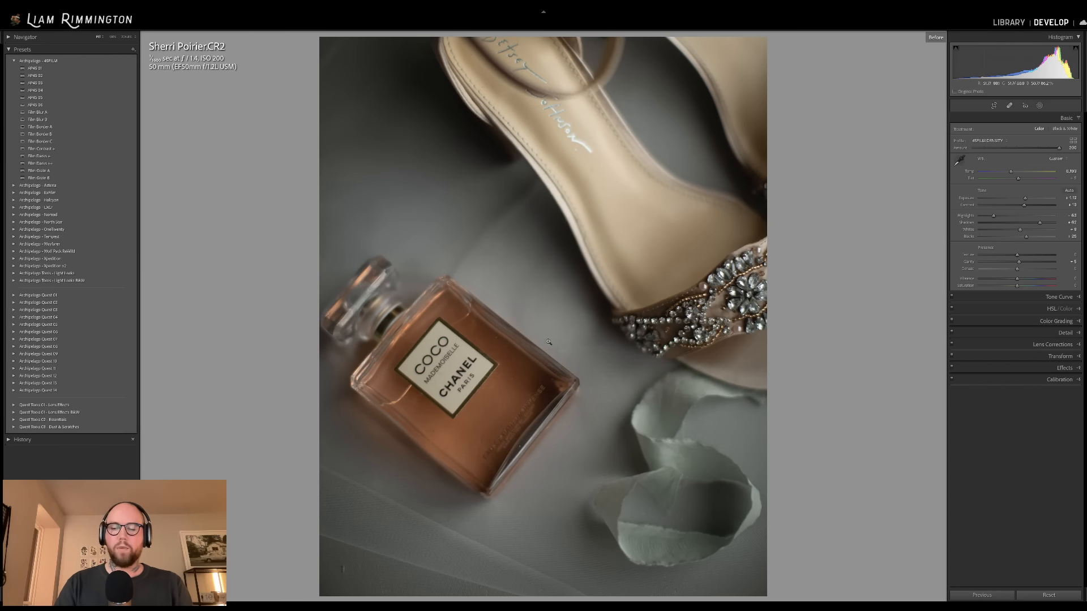
pyautogui.press('\\')
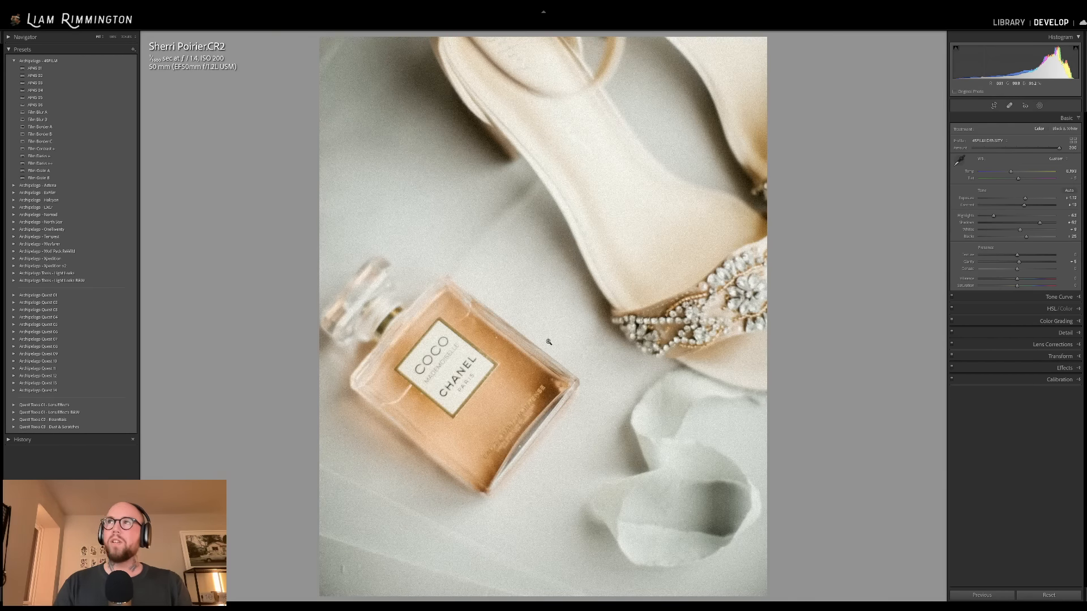
pyautogui.press('\\')
pyautogui.press('\\')
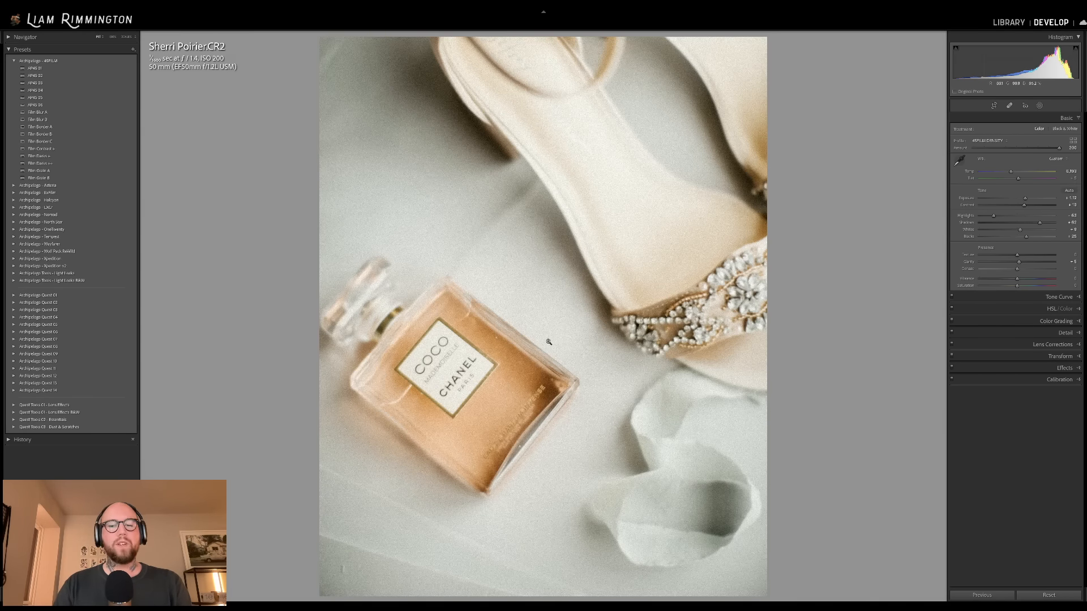
pyautogui.press('\\')
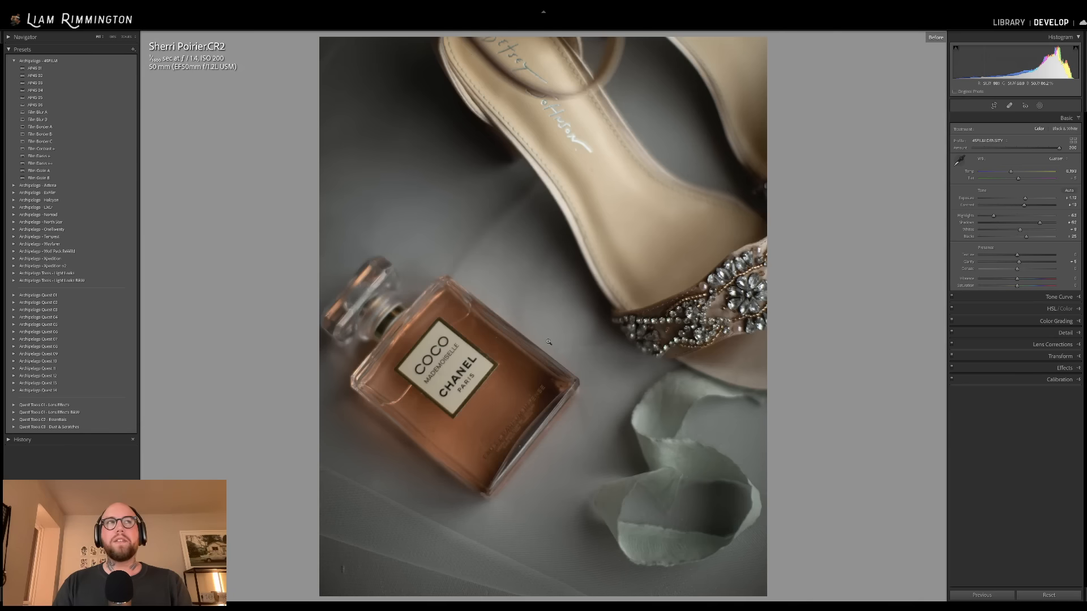
pyautogui.press('\\')
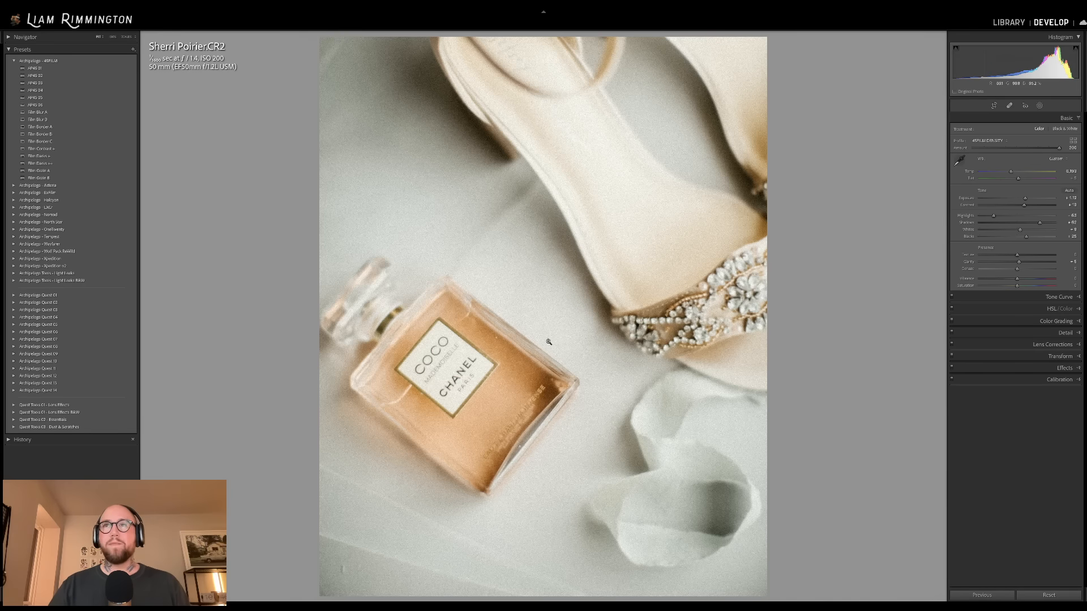
pyautogui.press('y')
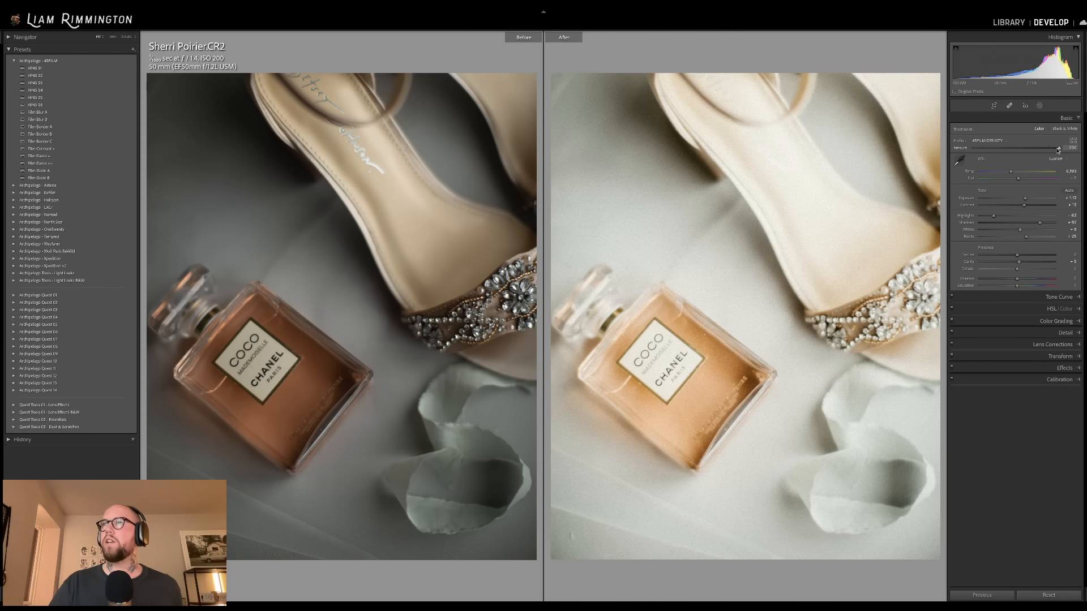
pyautogui.moveTo(1059, 148); pyautogui.dragTo(1080, 156)
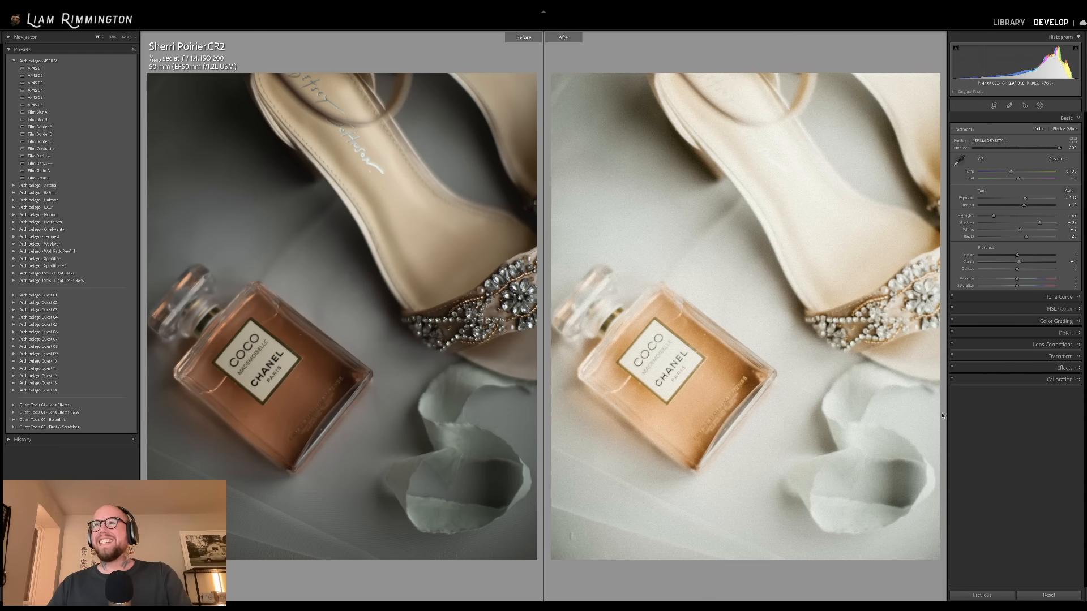
# - Open the portrait of the woman in the dark polka-dot dress for developing and straighten it automatically
pyautogui.press('g')
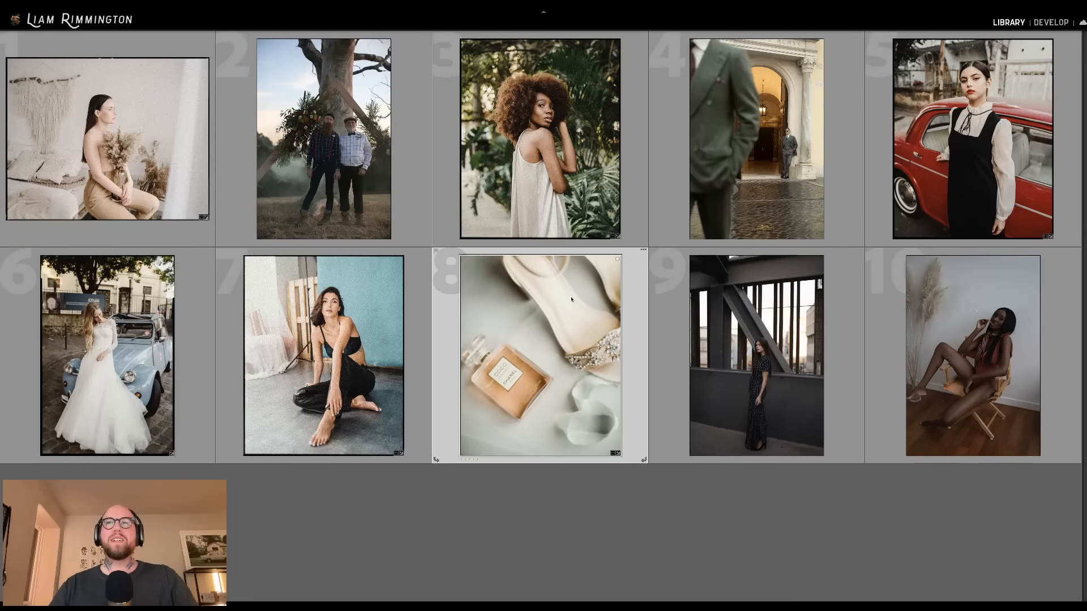
pyautogui.click(767, 334)
pyautogui.press('d')
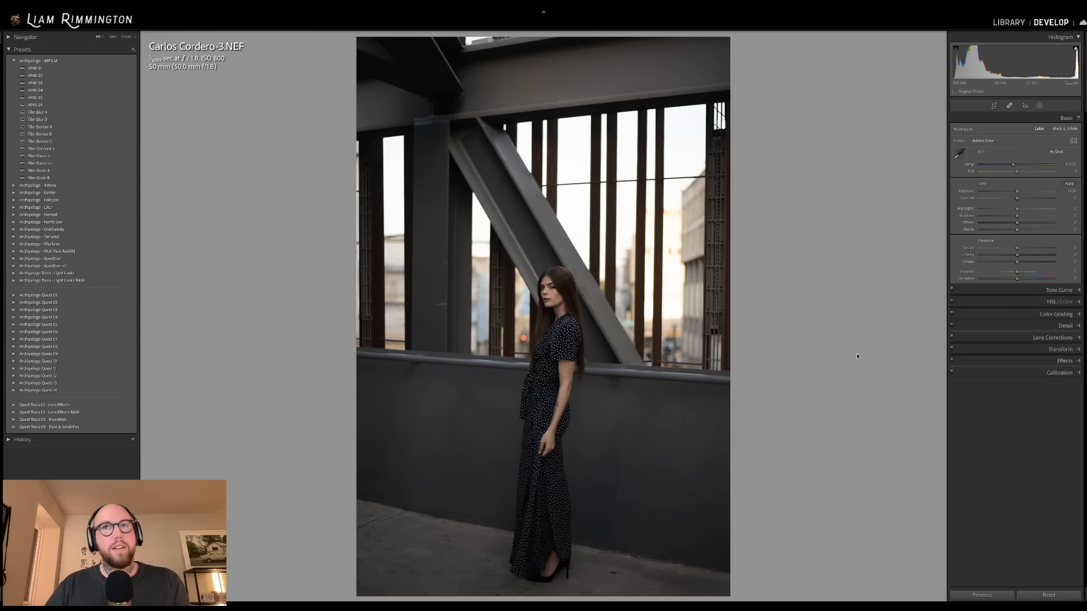
pyautogui.press('r')
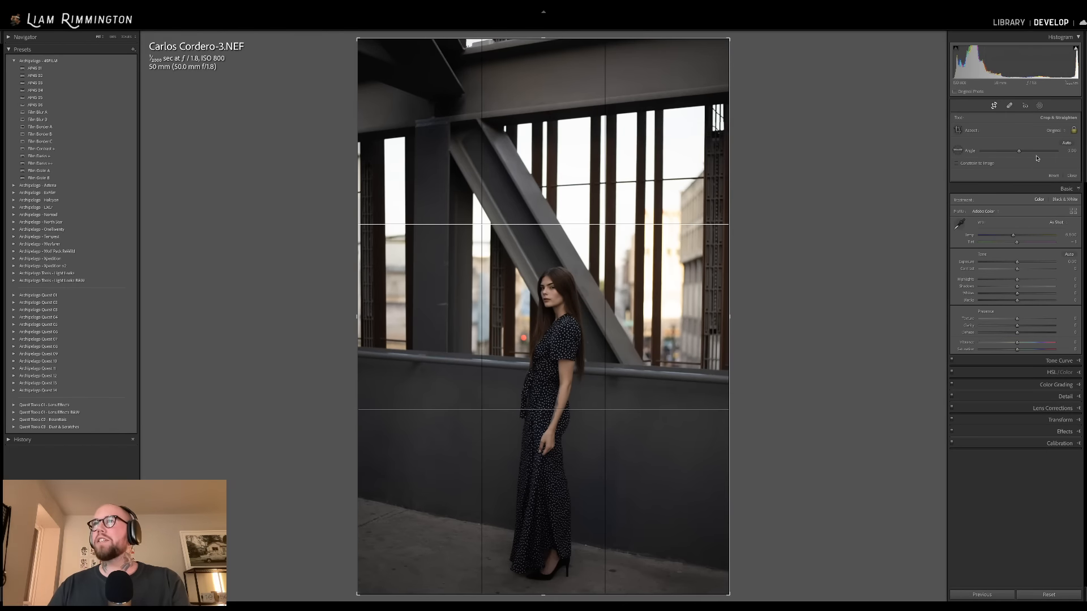
pyautogui.click(1068, 143)
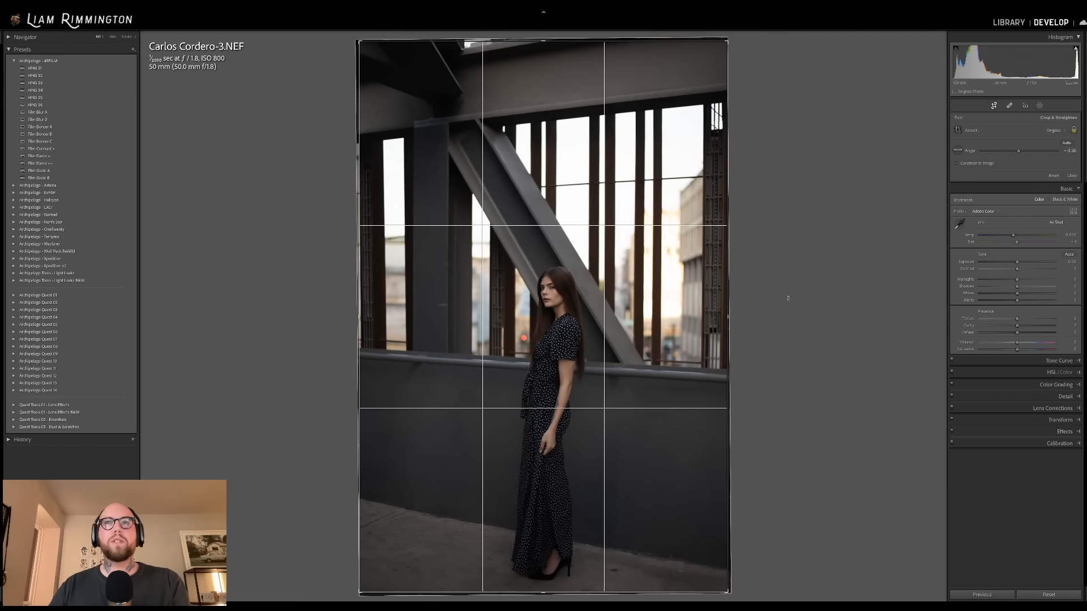
pyautogui.press('r')
# - Crop the polka-dot dress portrait to 4 x 5 / 8 x 10, shifting the frame toward the image's lower part
pyautogui.press('r')
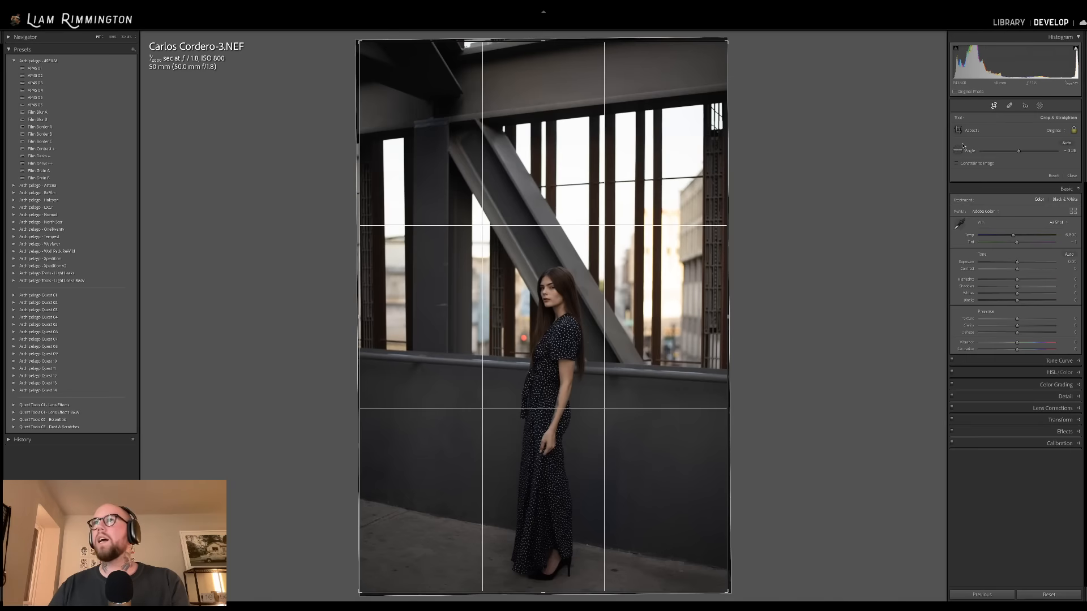
pyautogui.click(1051, 132)
pyautogui.click(1042, 160)
pyautogui.moveTo(503, 364); pyautogui.dragTo(504, 318)
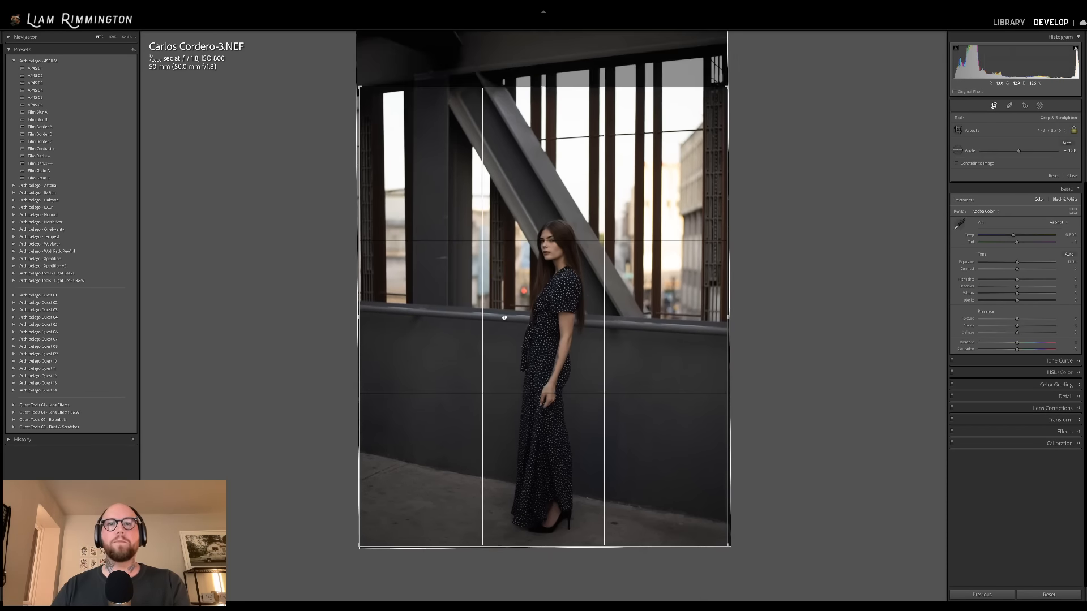
pyautogui.press('r')
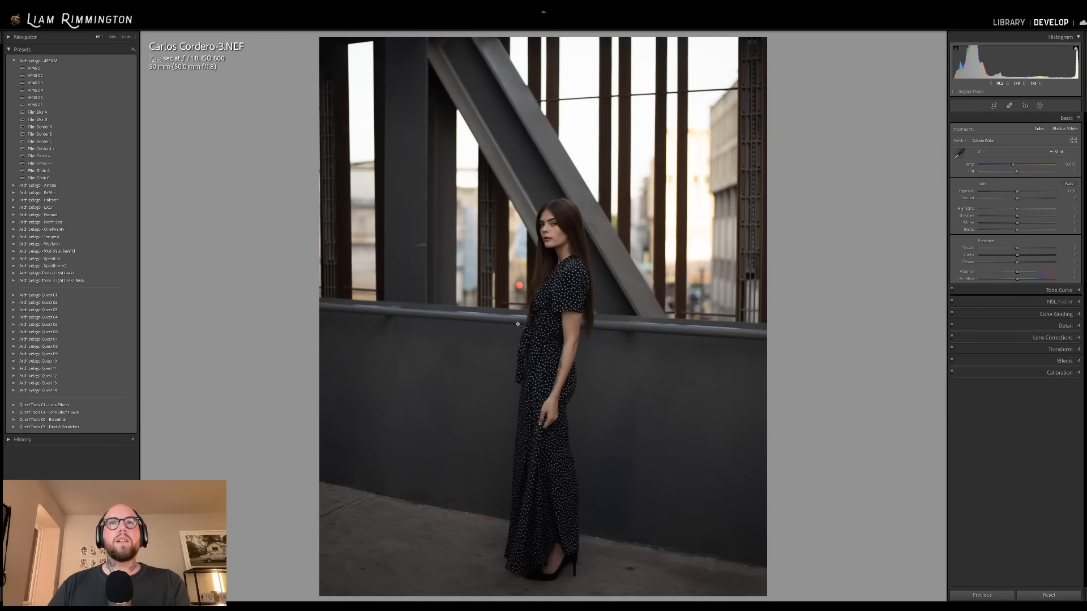
# - Raise the exposure of the polka-dot dress portrait slightly and check the woman's face up close
pyautogui.moveTo(1018, 191); pyautogui.dragTo(1021, 191)
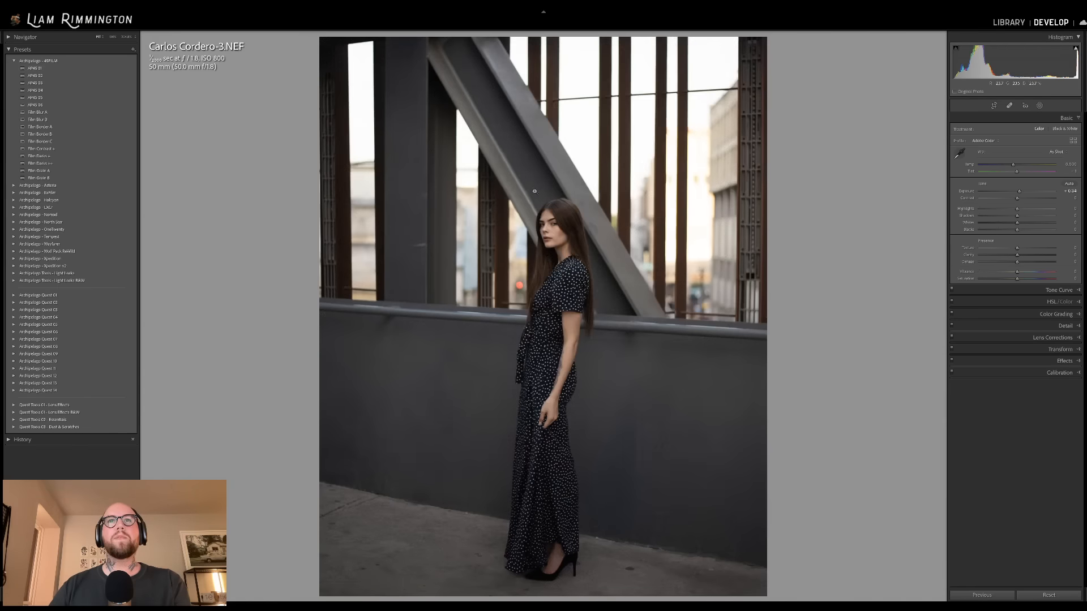
pyautogui.click(550, 221)
pyautogui.click(582, 238)
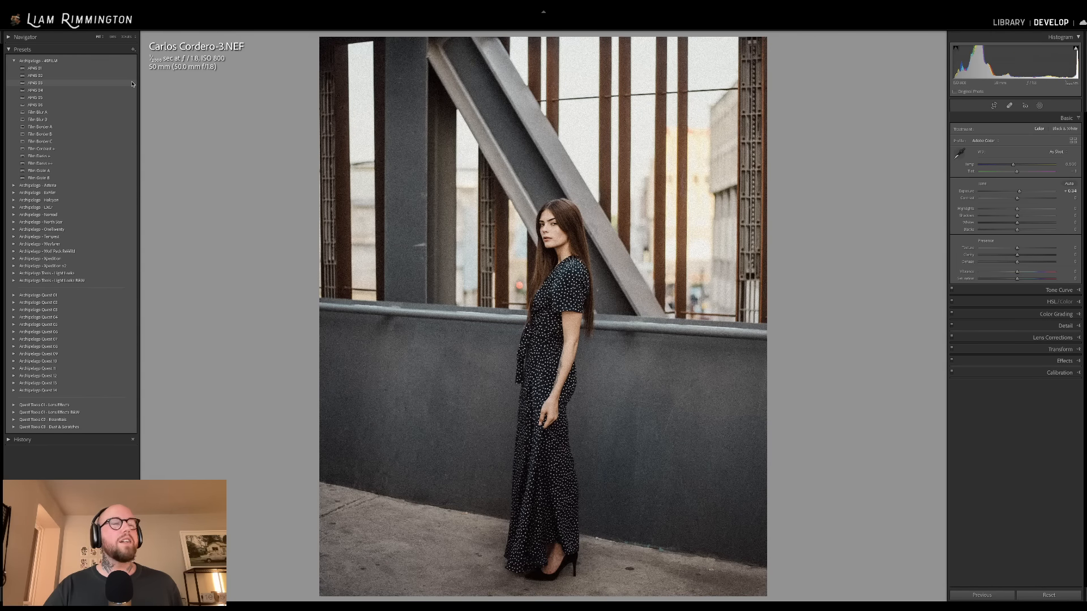
# - Apply the film preset numbered 03 to the polka-dot dress portrait, compare it with the original, and raise the profile amount to about 140
pyautogui.click(132, 83)
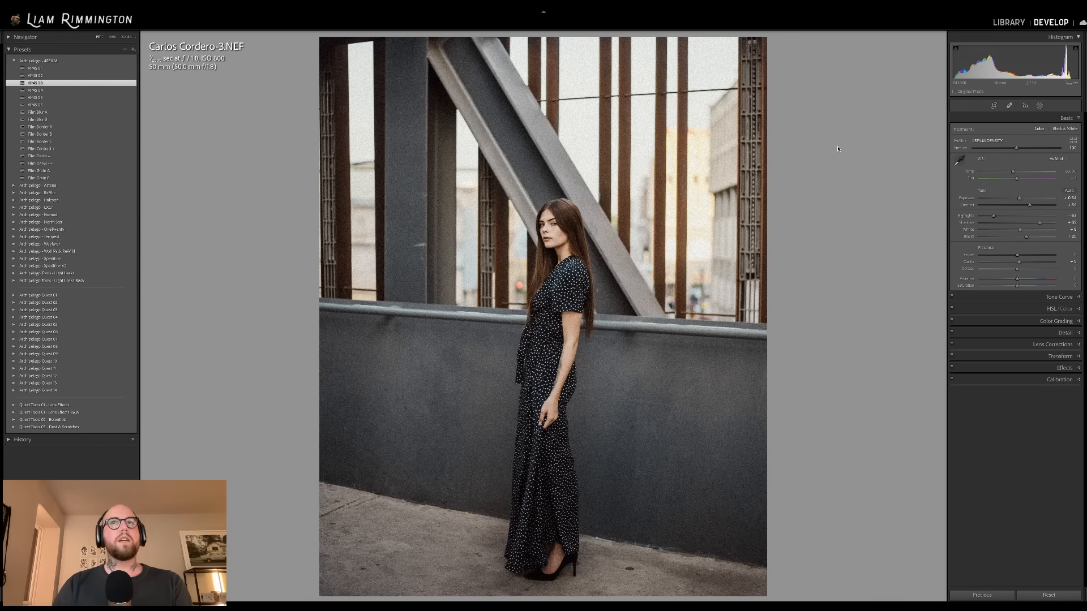
pyautogui.press('\\')
pyautogui.press('\\')
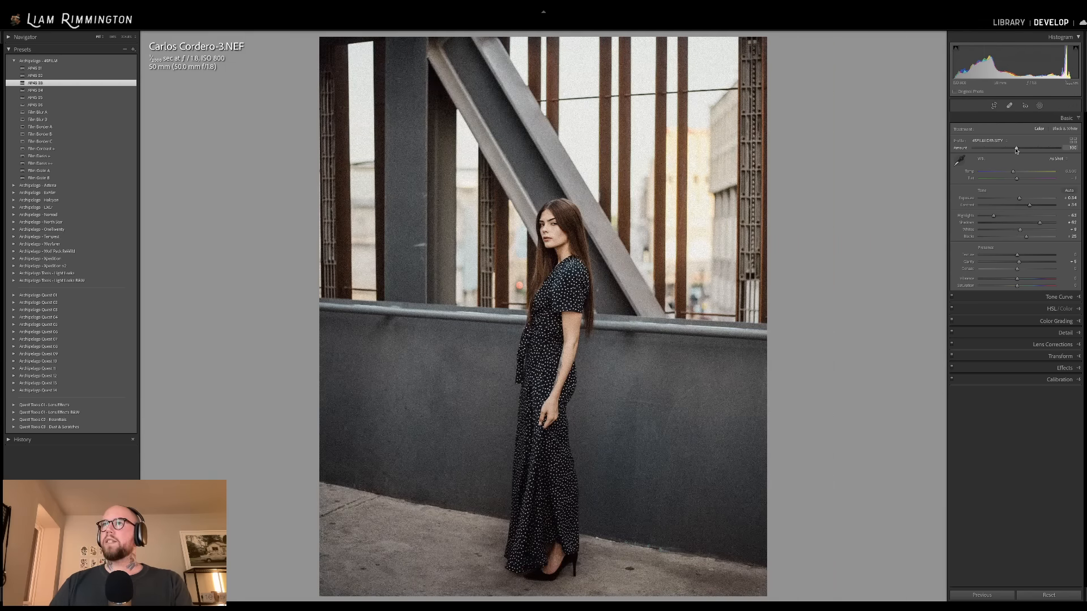
pyautogui.moveTo(1017, 148)
pyautogui.mouseDown()
pyautogui.moveTo(1041, 151)
pyautogui.moveTo(1005, 150)
pyautogui.moveTo(1033, 150)
pyautogui.mouseUp()
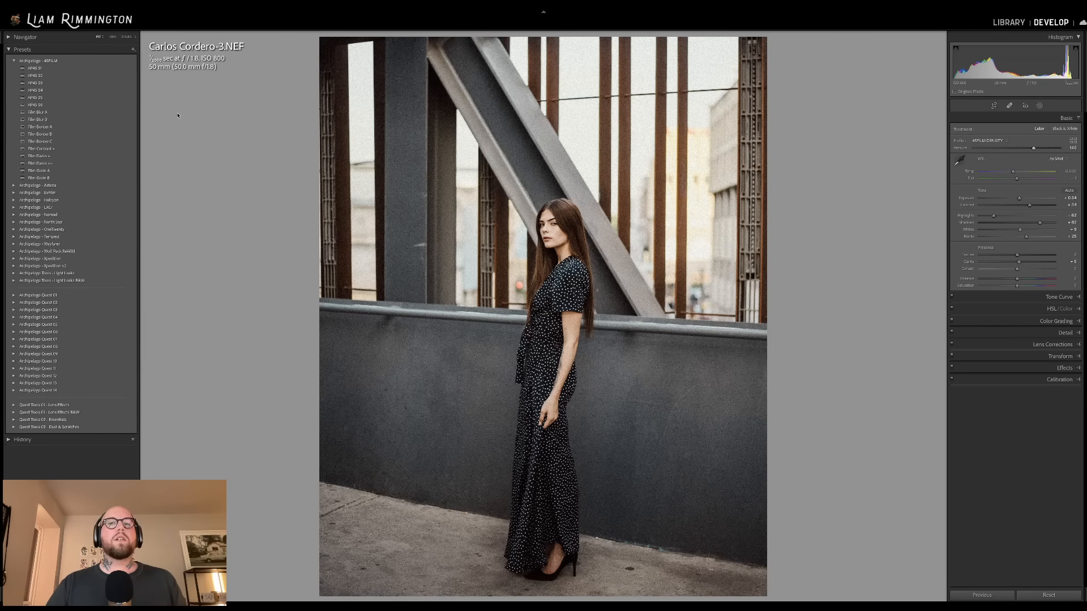
# - Tighten the crop of the polka-dot dress portrait slightly from its upper edge and apply the Border C preset
pyautogui.press('r')
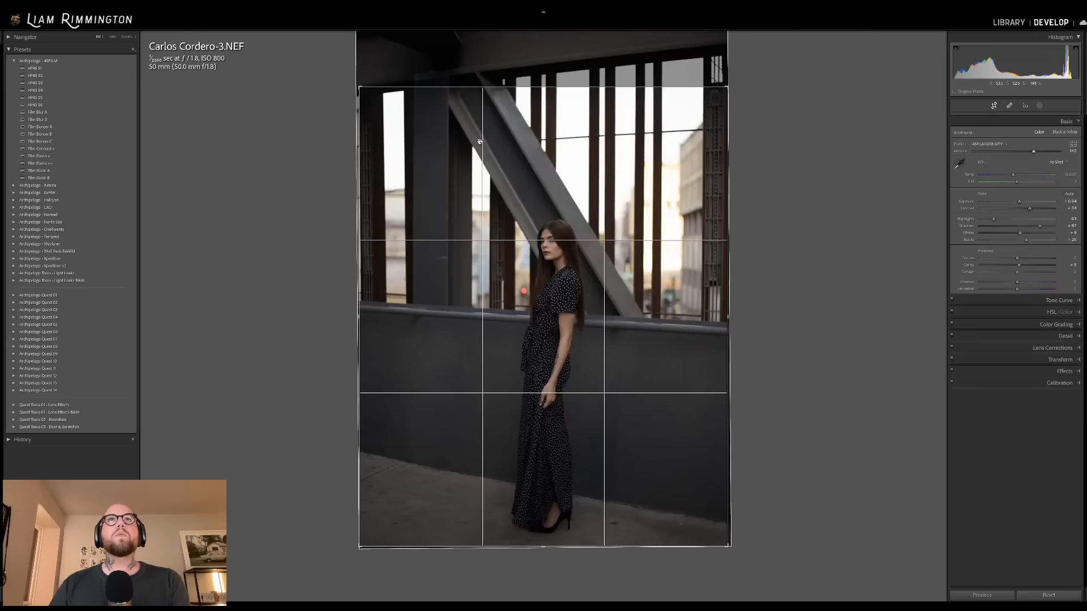
pyautogui.moveTo(544, 87); pyautogui.dragTo(545, 91)
pyautogui.press('Return')
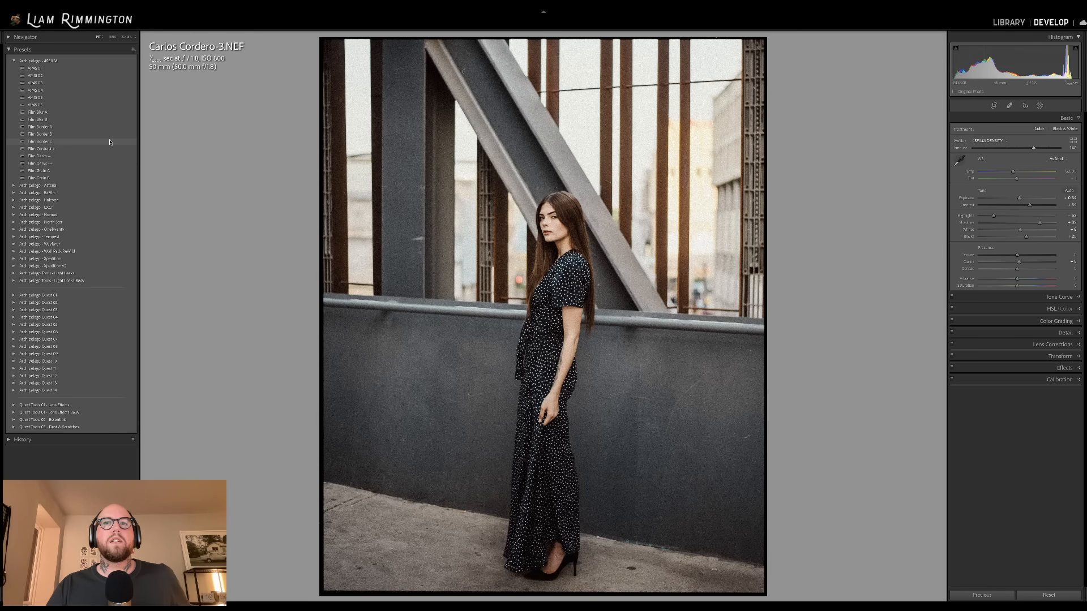
pyautogui.click(109, 142)
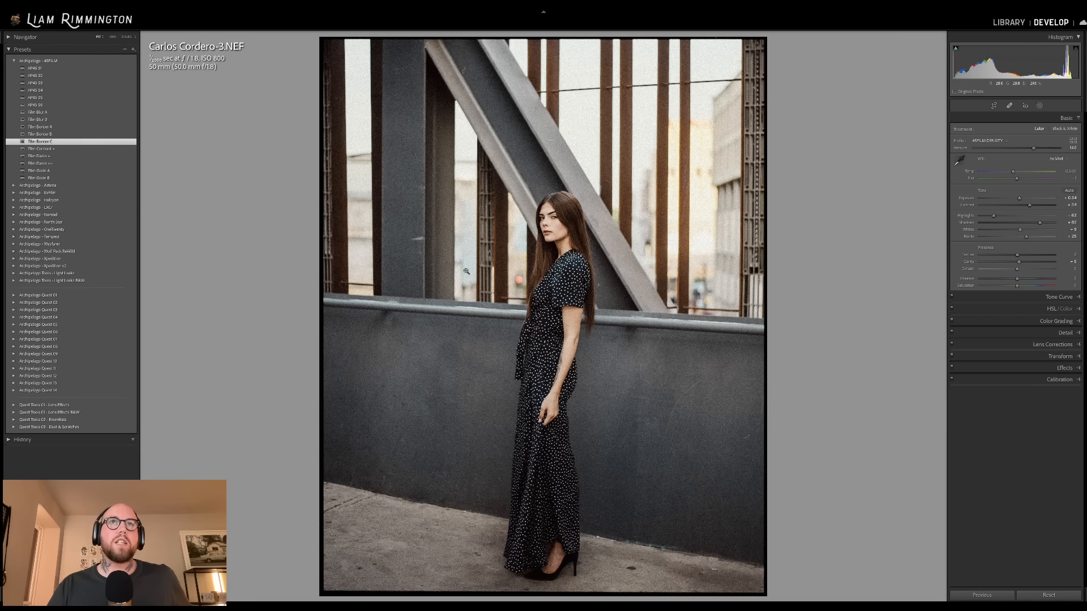
# - Examine the border edges, grain and dust marks across the polka-dot dress portrait at close magnification
pyautogui.click(414, 157)
pyautogui.moveTo(371, 210); pyautogui.dragTo(482, 423)
pyautogui.moveTo(527, 182); pyautogui.dragTo(413, 225)
pyautogui.moveTo(757, 357); pyautogui.dragTo(409, 308)
pyautogui.moveTo(720, 412); pyautogui.dragTo(928, 56)
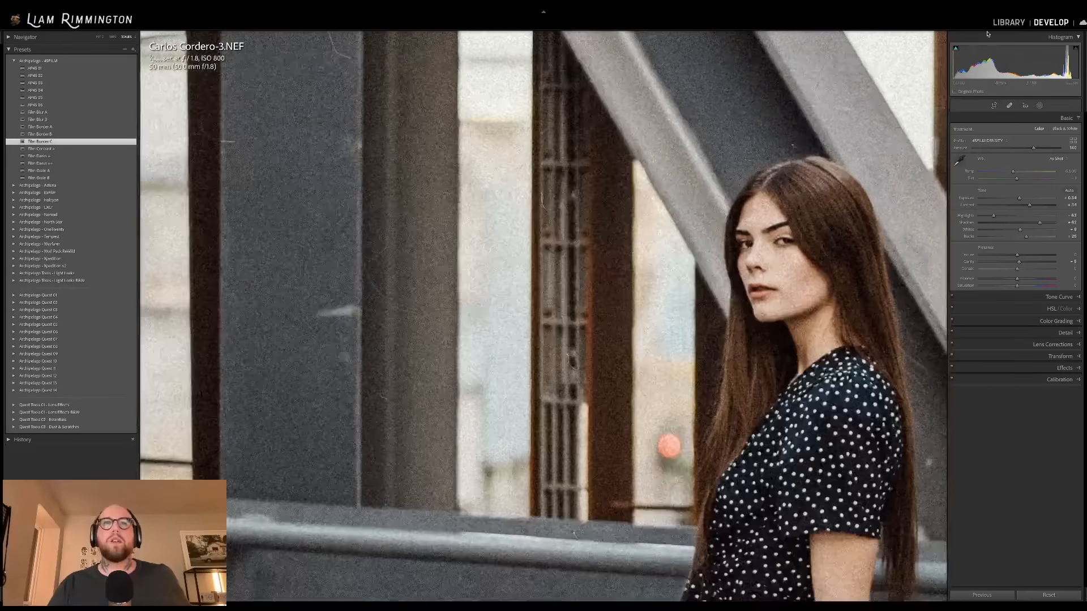
pyautogui.moveTo(595, 374); pyautogui.dragTo(719, 54)
pyautogui.moveTo(609, 413); pyautogui.dragTo(580, 141)
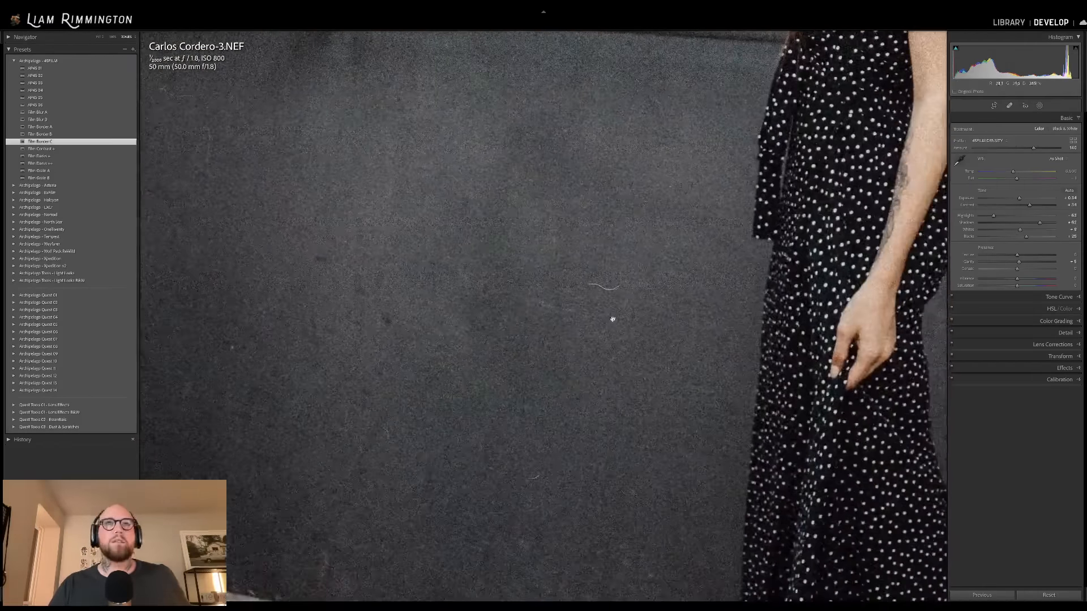
pyautogui.moveTo(496, 279); pyautogui.dragTo(622, 342)
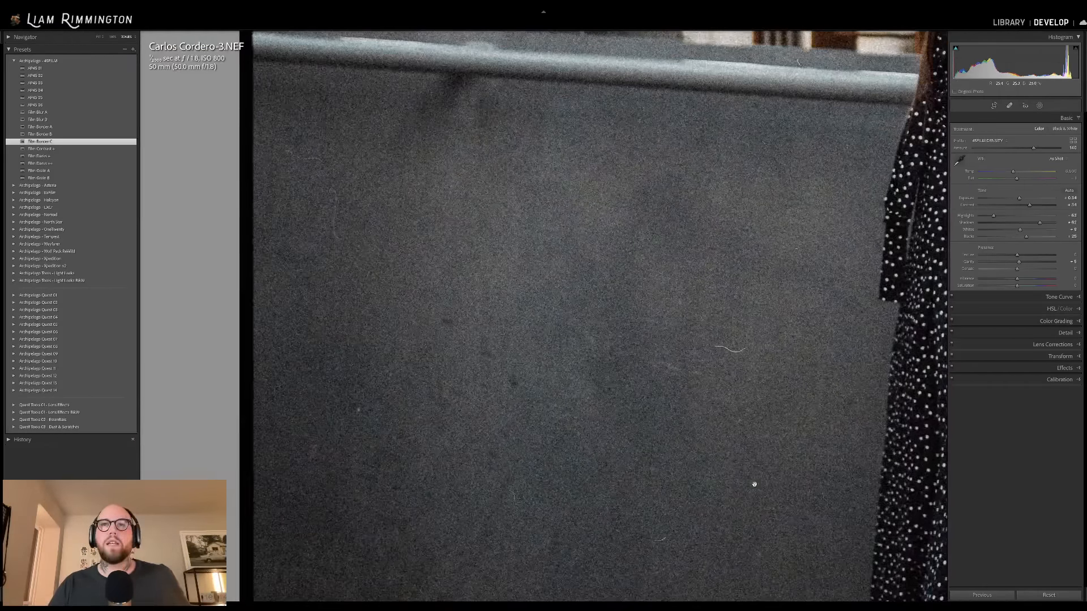
pyautogui.click(561, 324)
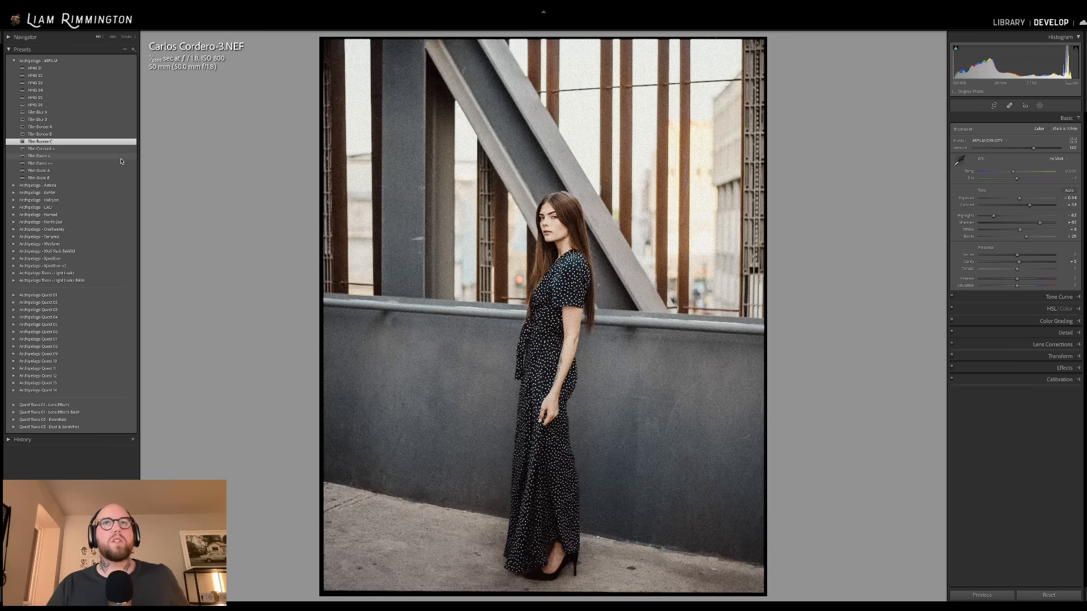
# - Apply the Film Fade + preset to the polka-dot dress portrait and lower its exposure slightly
pyautogui.click(120, 158)
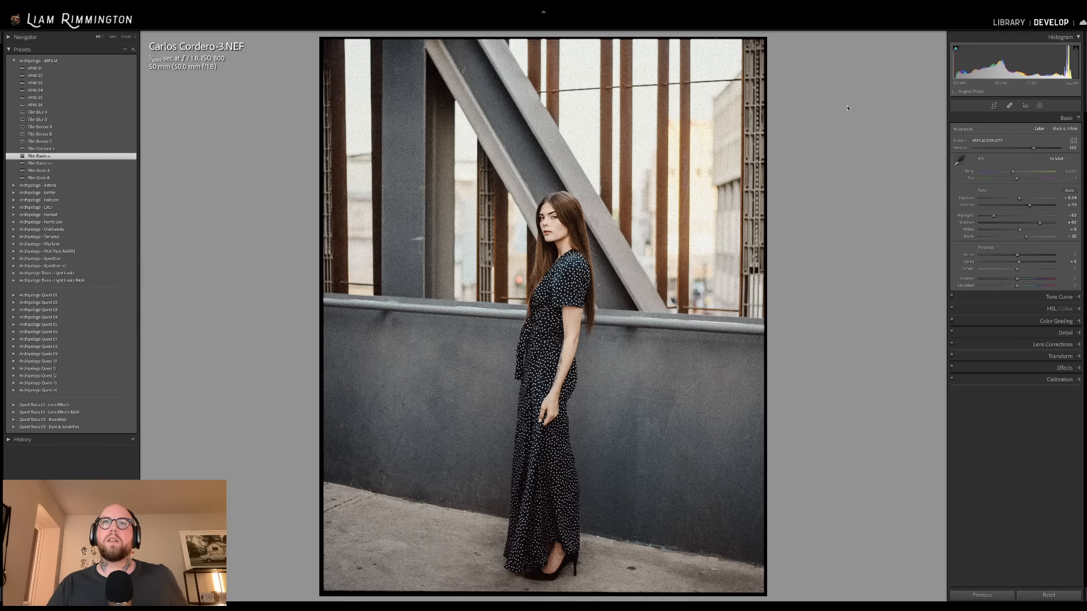
pyautogui.moveTo(1022, 58); pyautogui.dragTo(1020, 57)
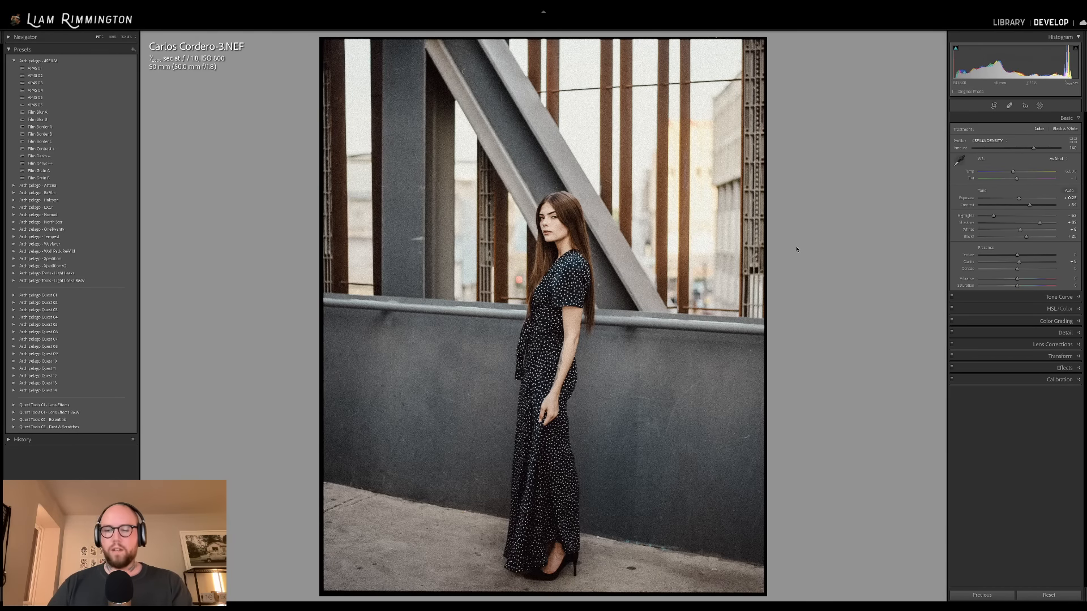
# - Compare the edited polka-dot dress portrait with the original, both full view and side by side, including the woman's face up close
pyautogui.press('\\')
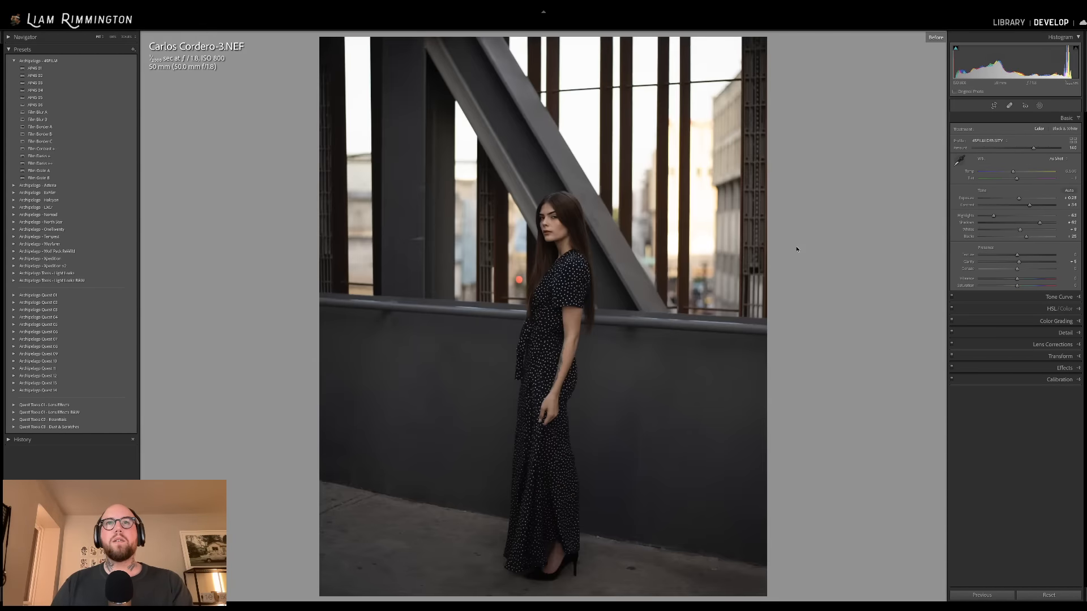
pyautogui.press('\\')
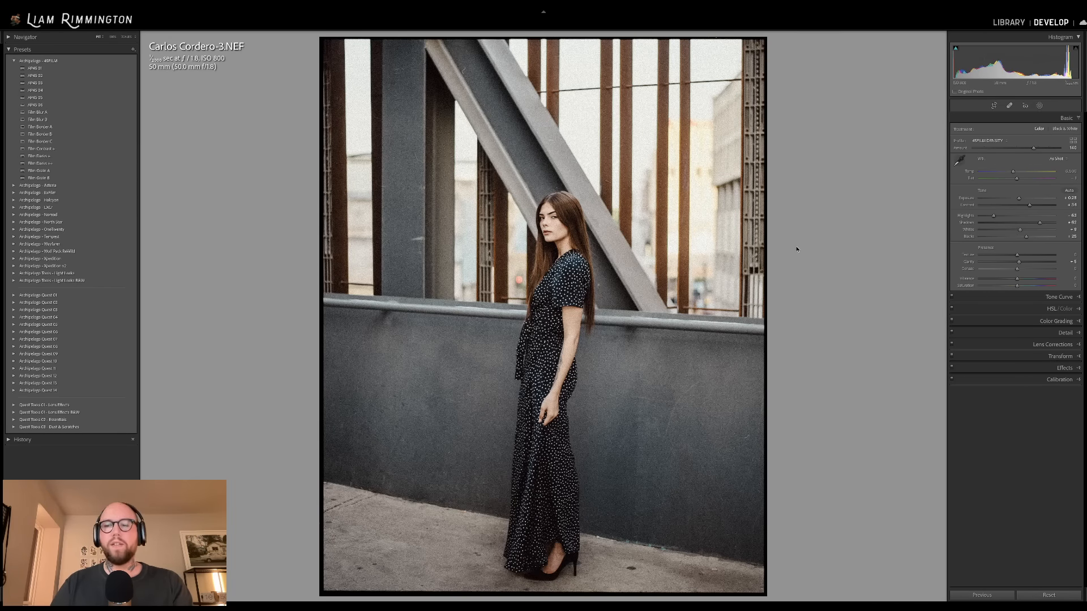
pyautogui.press('\\')
pyautogui.press('\\')
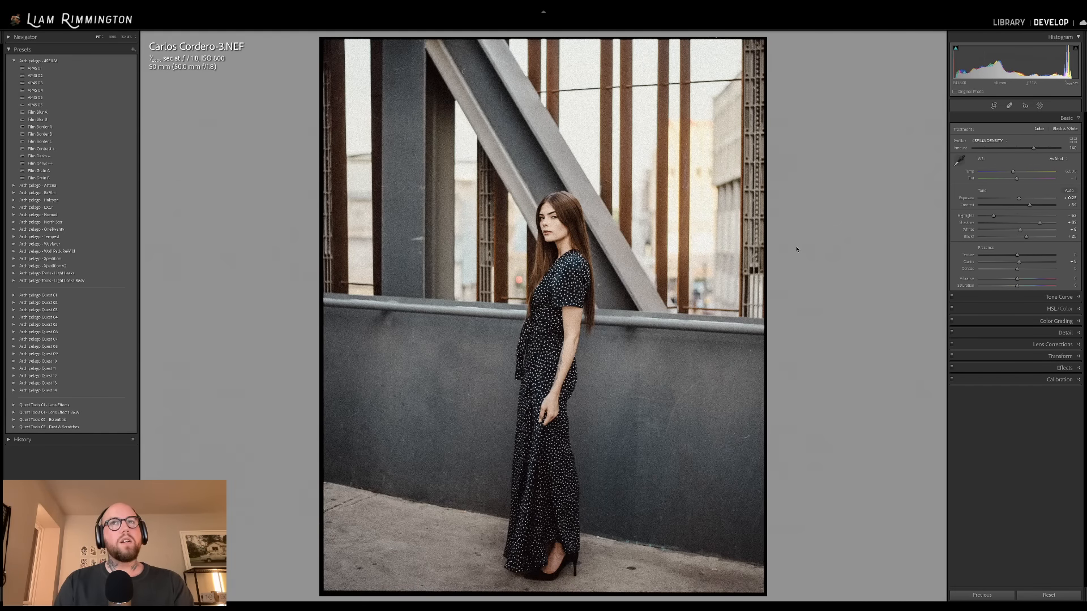
pyautogui.press('\\')
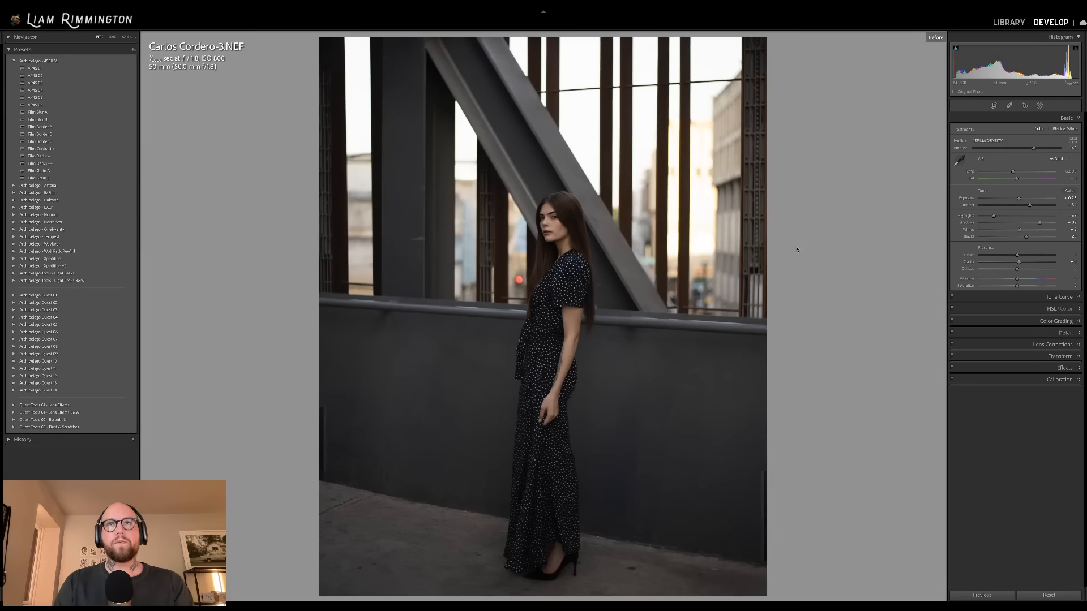
pyautogui.press('\\')
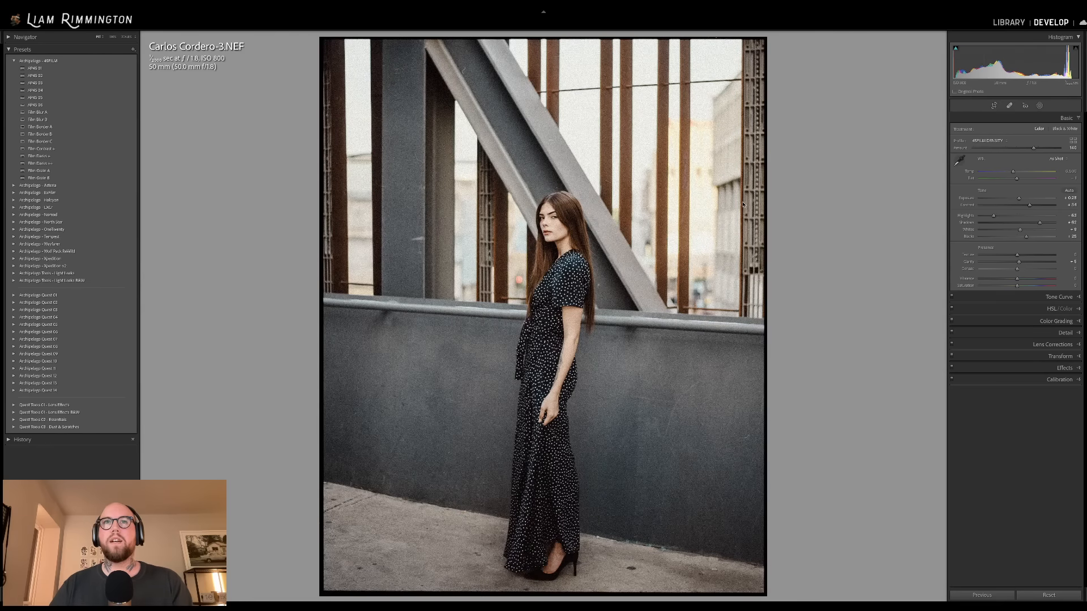
pyautogui.press('y')
pyautogui.click(770, 247)
pyautogui.moveTo(796, 289); pyautogui.dragTo(793, 247)
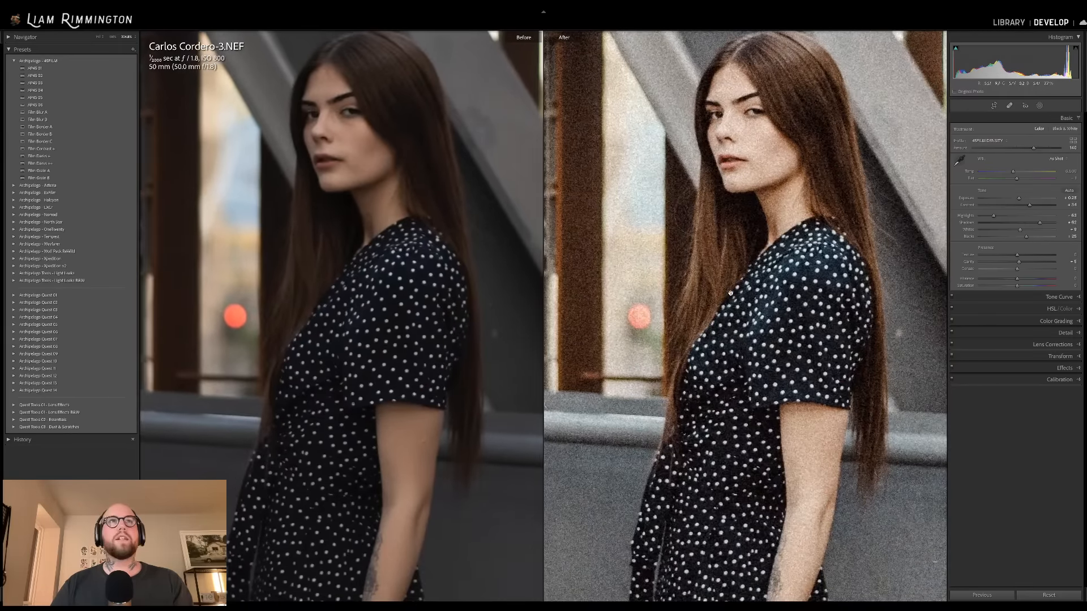
pyautogui.click(845, 322)
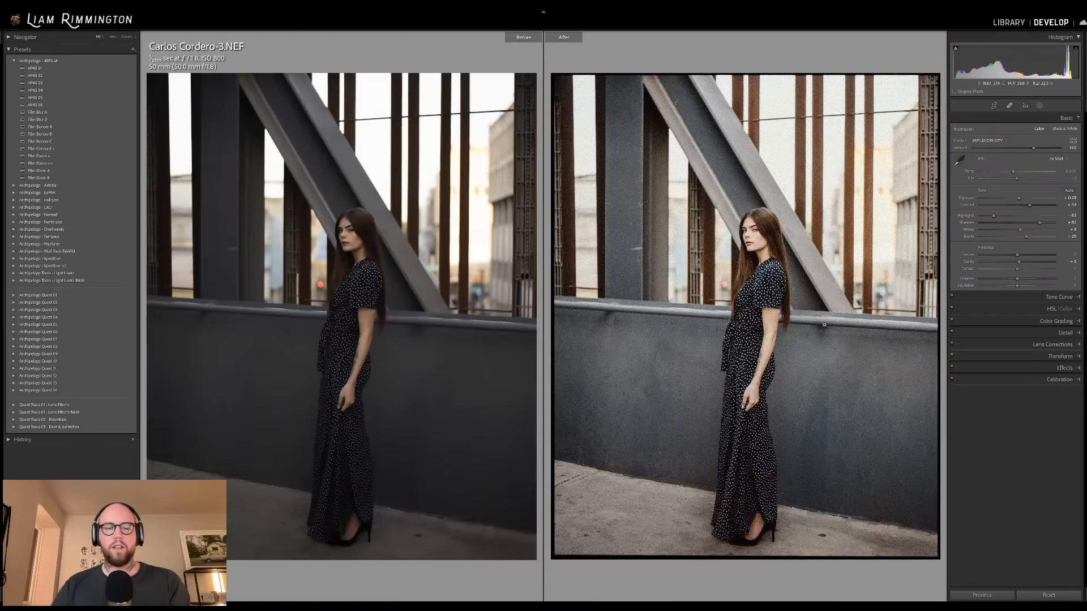
pyautogui.press('y')
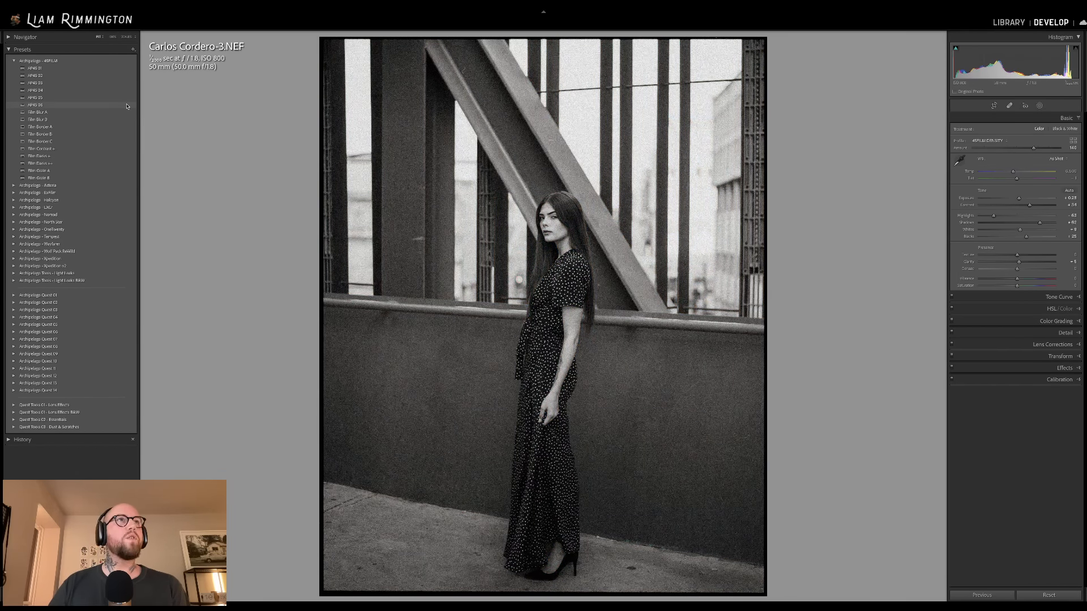
# - Apply the black-and-white film preset numbered 06 to the polka-dot dress portrait, with the profile amount at its minimum and slightly lower exposure
pyautogui.click(126, 105)
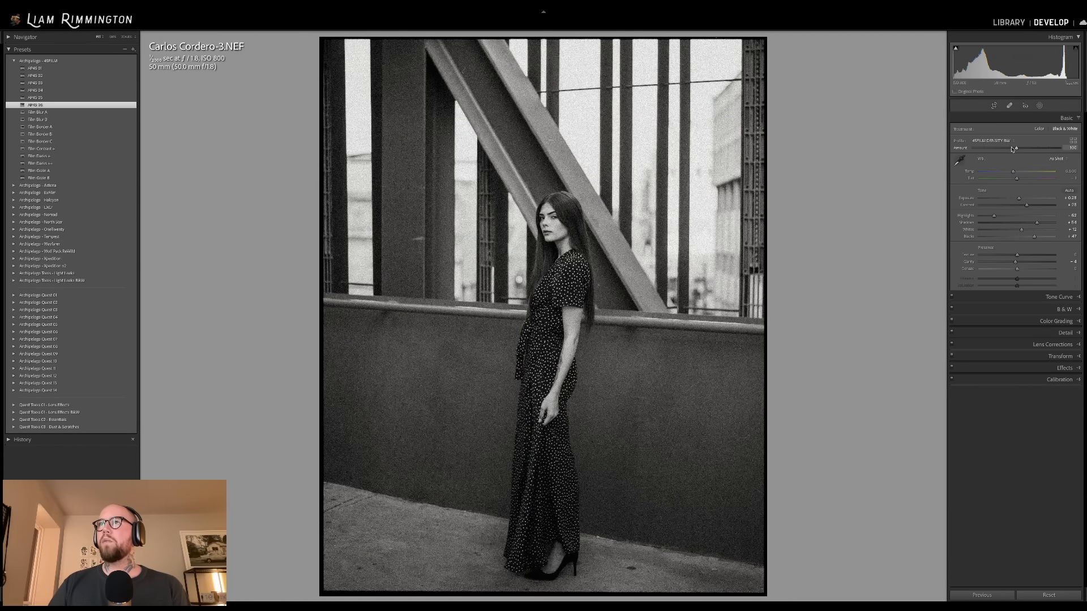
pyautogui.moveTo(1016, 149); pyautogui.dragTo(967, 154)
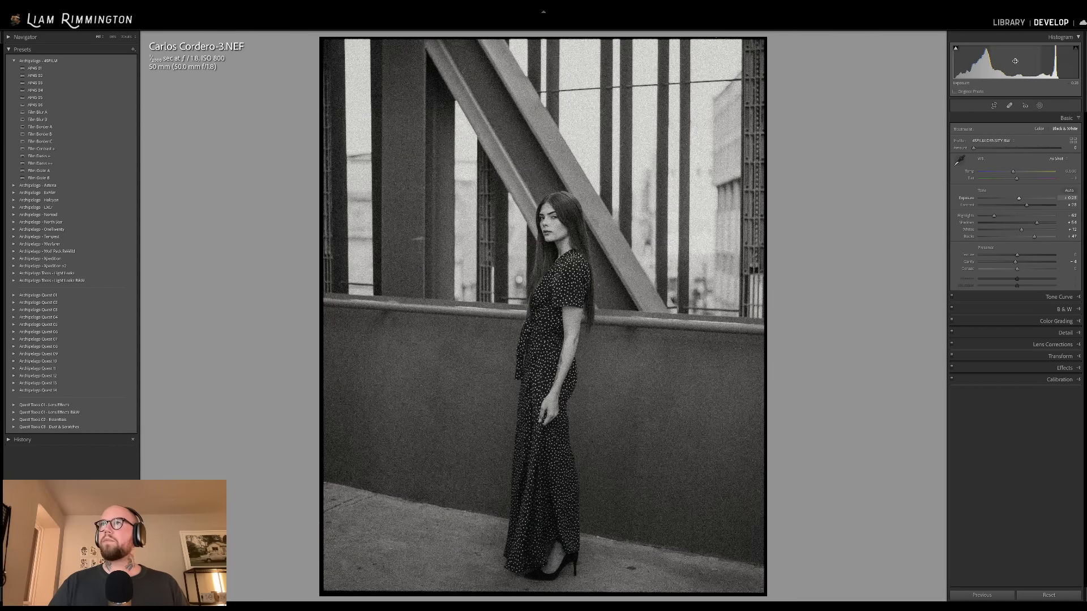
pyautogui.moveTo(1019, 198); pyautogui.dragTo(1018, 198)
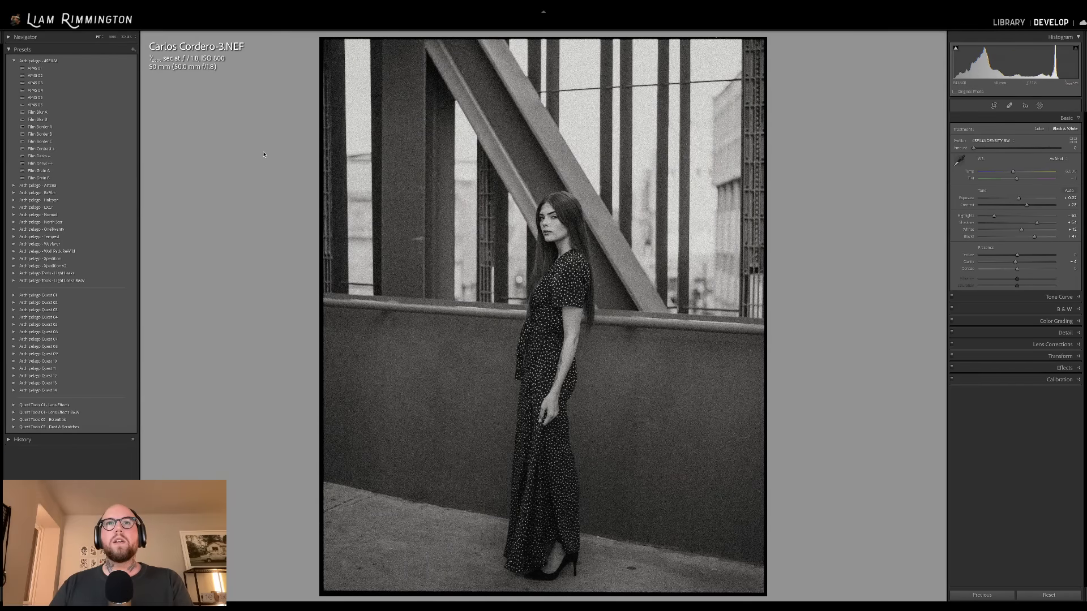
# - Apply the Film Contrast + preset to the black-and-white portrait and compare it side by side with the original
pyautogui.click(133, 150)
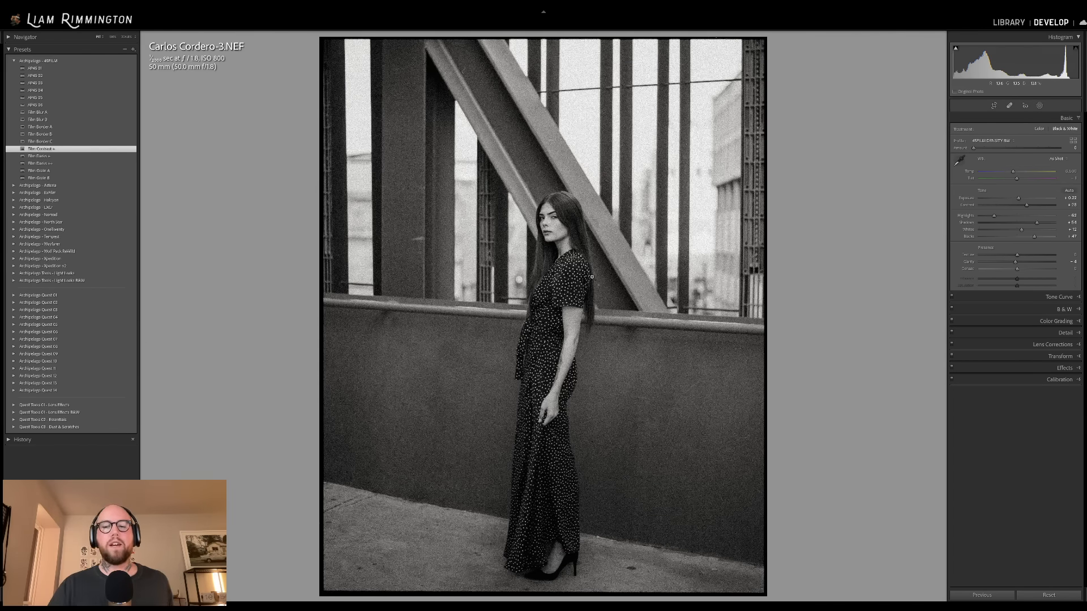
pyautogui.press('y')
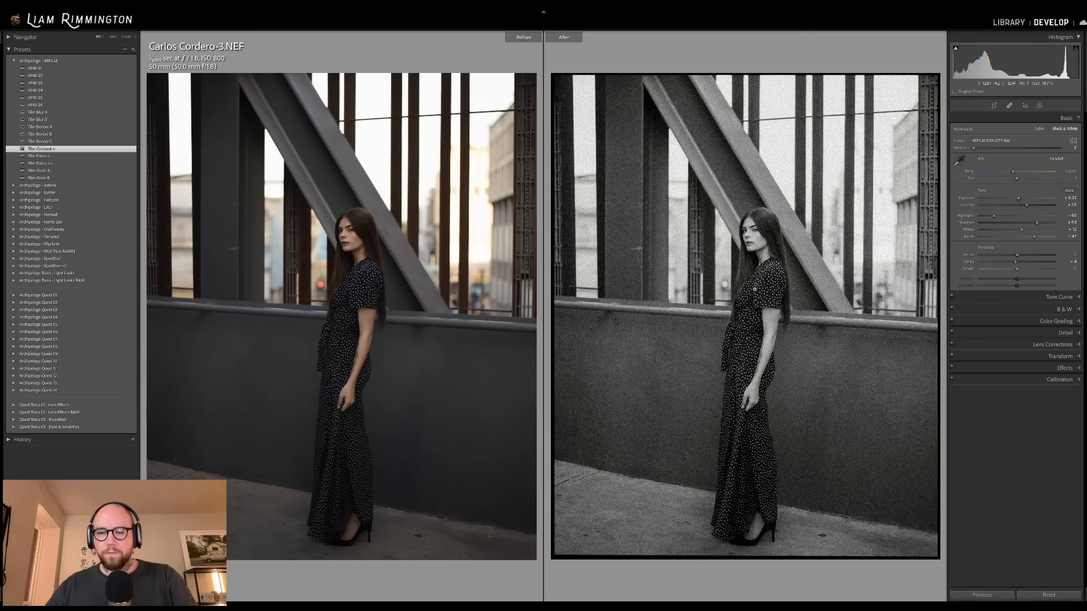
# - Open the portrait of the woman in the wooden folding chair for editing, brighten its exposure and warm its white balance slightly
pyautogui.press('g')
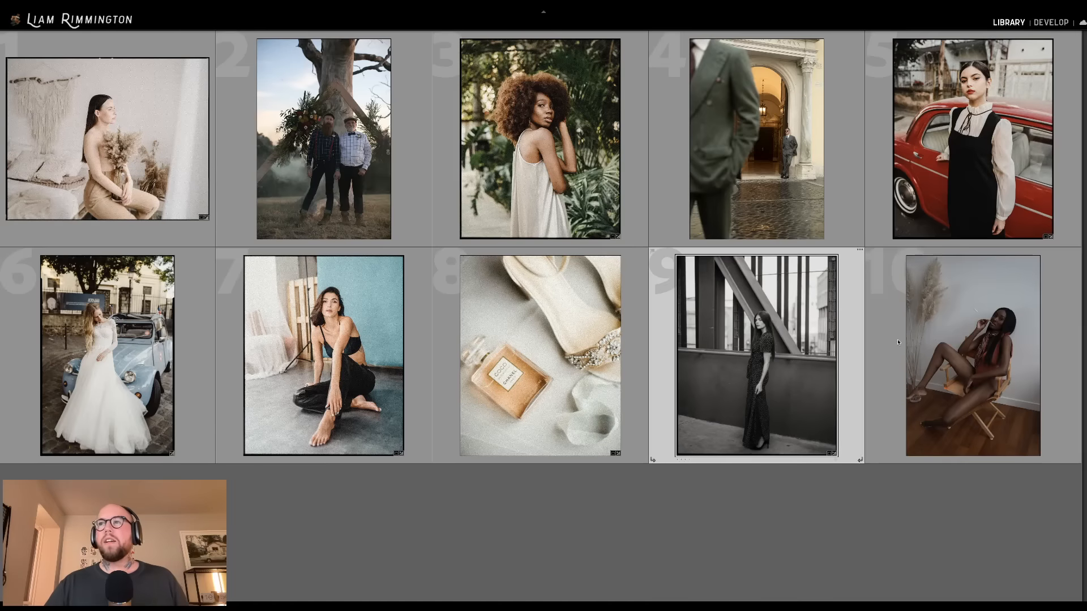
pyautogui.click(974, 343)
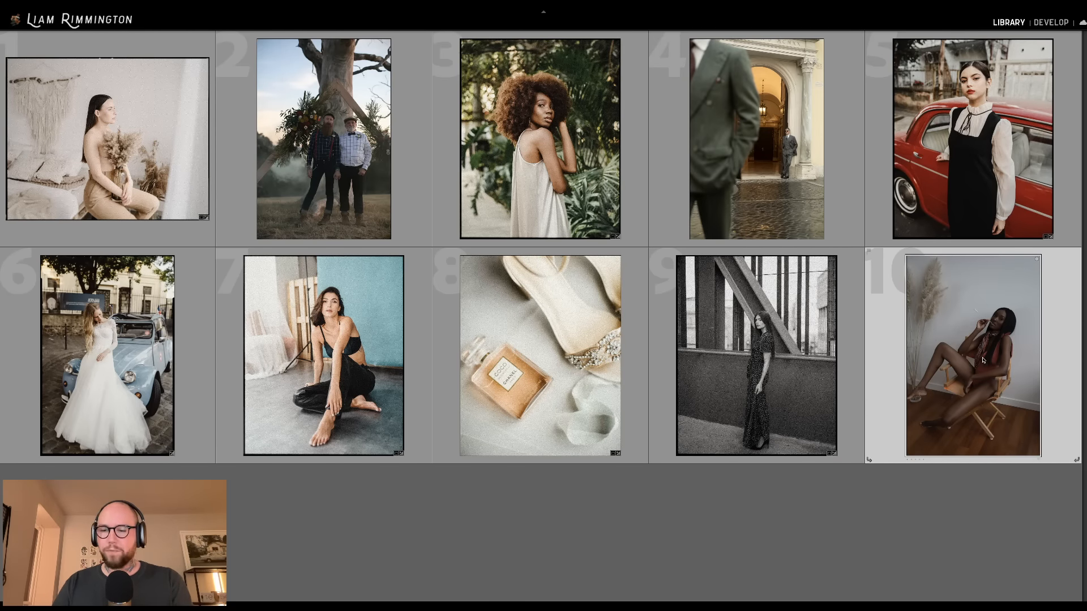
pyautogui.press('d')
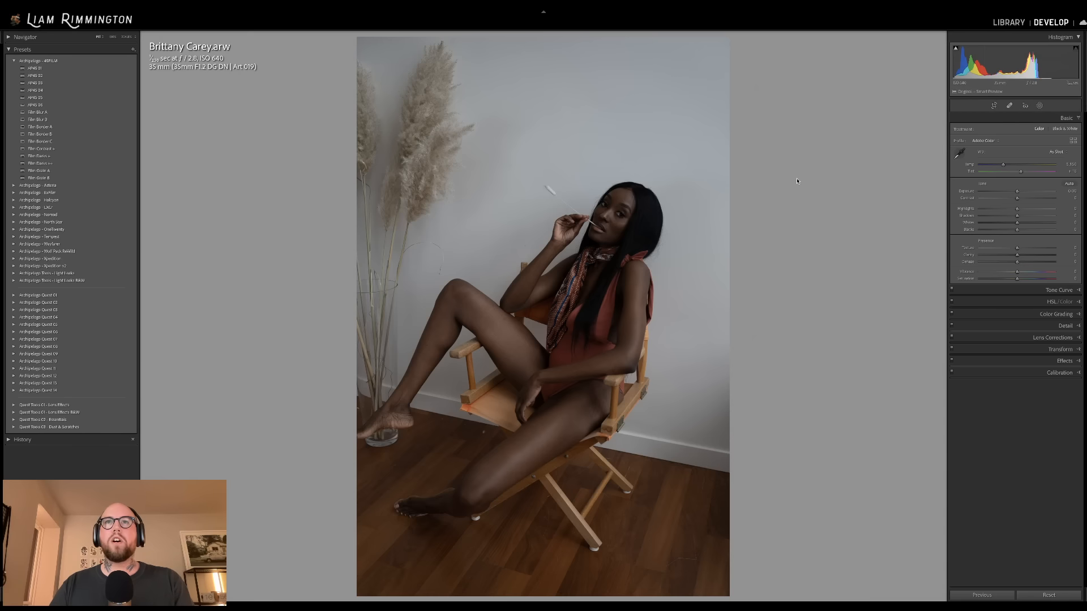
pyautogui.moveTo(1012, 56); pyautogui.dragTo(1032, 57)
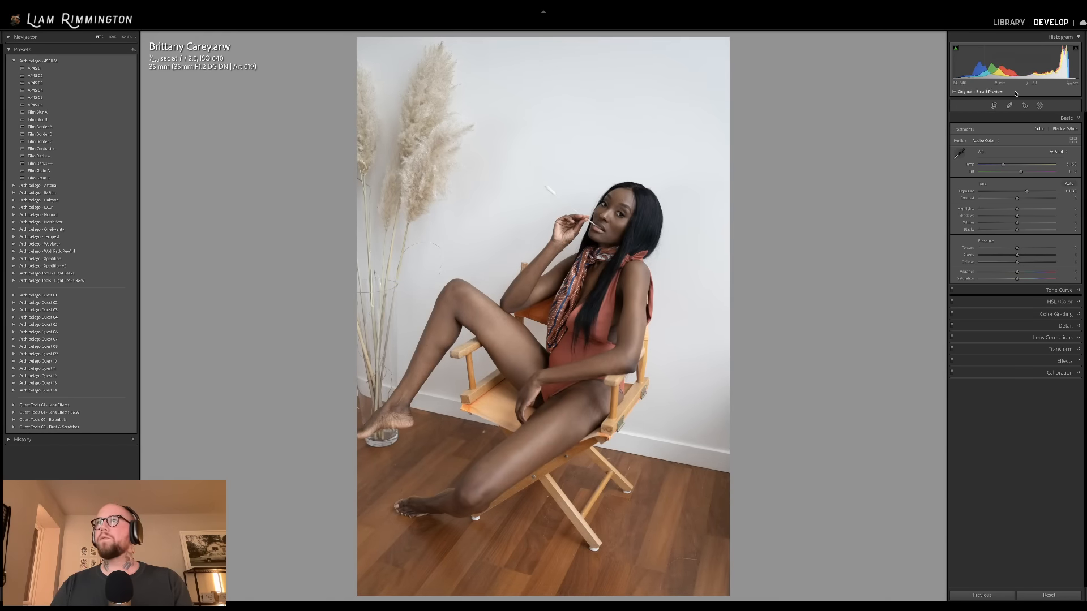
pyautogui.moveTo(1003, 166); pyautogui.dragTo(1007, 167)
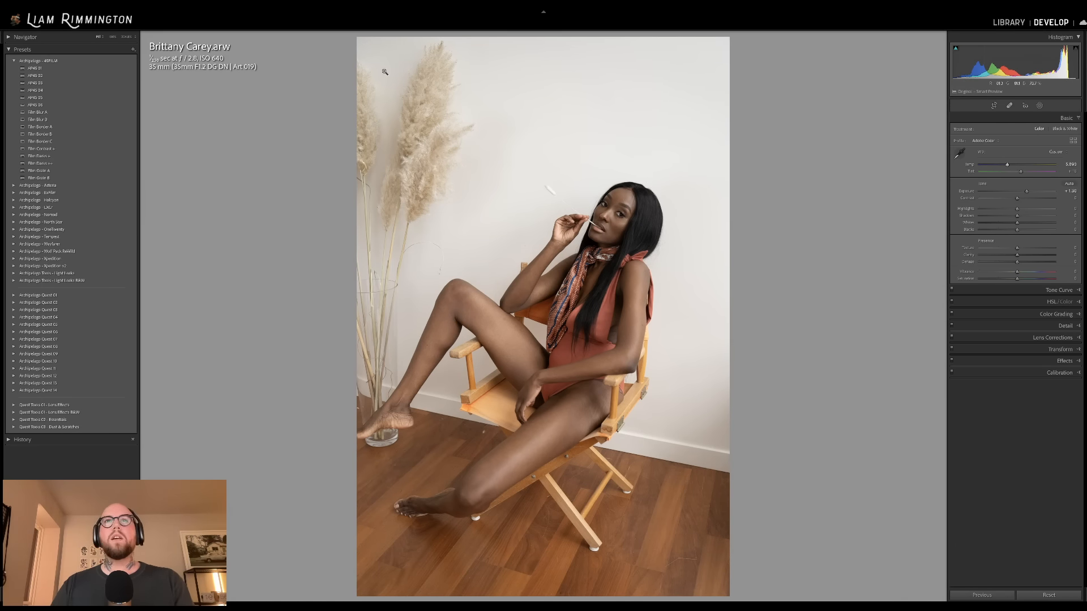
# - Crop the folding-chair portrait to the 4 x 5 / 8 x 10 ratio and shift the photo slightly upward within the frame
pyautogui.press('r')
pyautogui.click(1054, 130)
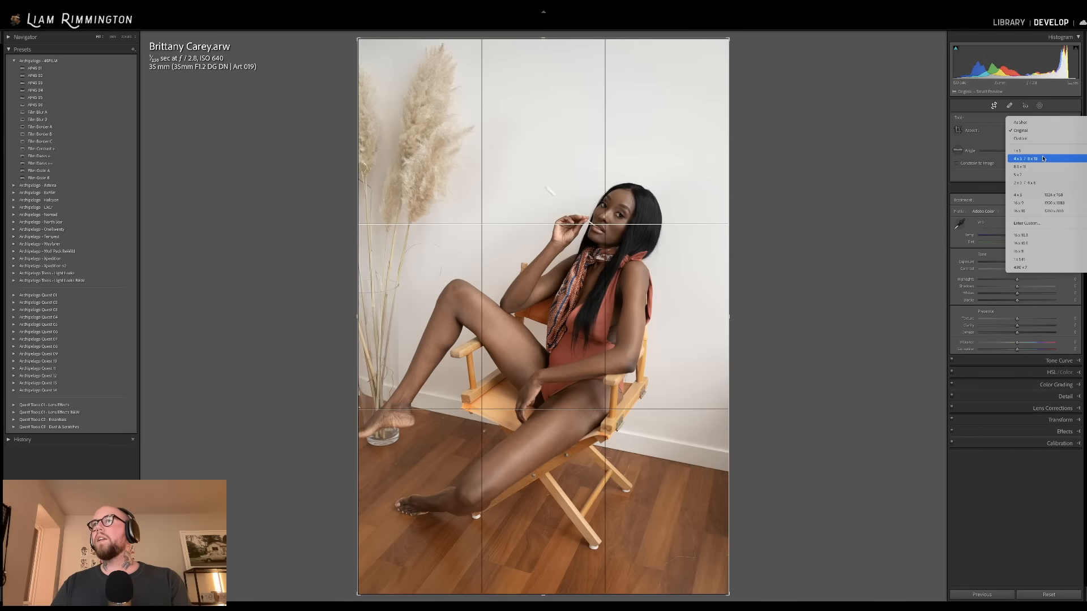
pyautogui.click(1041, 158)
pyautogui.moveTo(552, 309); pyautogui.dragTo(553, 285)
pyautogui.press('r')
pyautogui.press('r')
pyautogui.press('r')
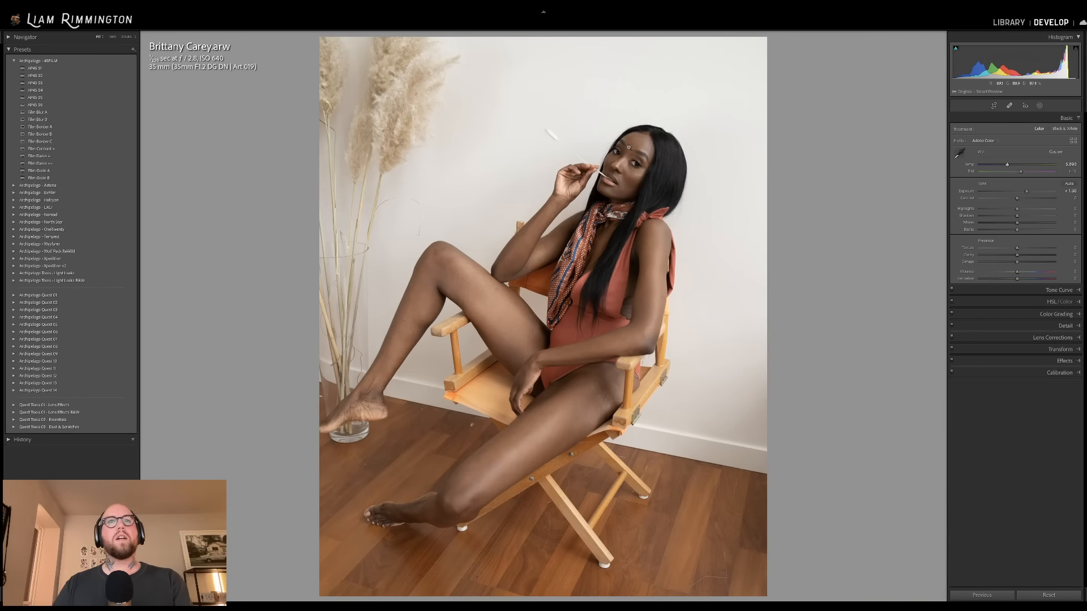
pyautogui.press('r')
pyautogui.moveTo(821, 243); pyautogui.dragTo(821, 237)
pyautogui.press('r')
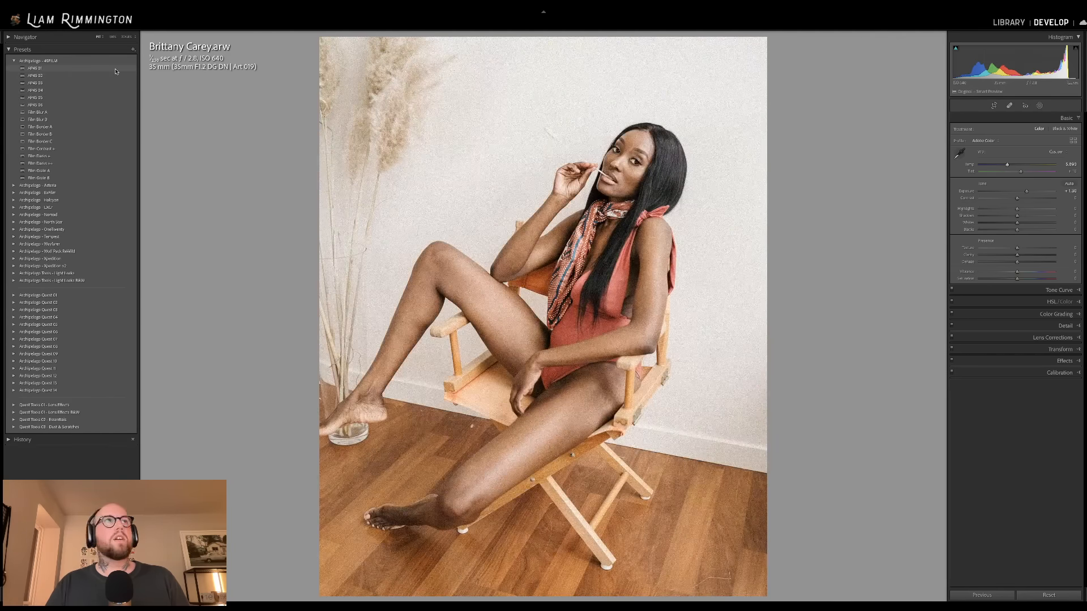
# - Apply the film preset numbered 05 to the folding-chair portrait and raise its profile amount slightly
pyautogui.click(118, 98)
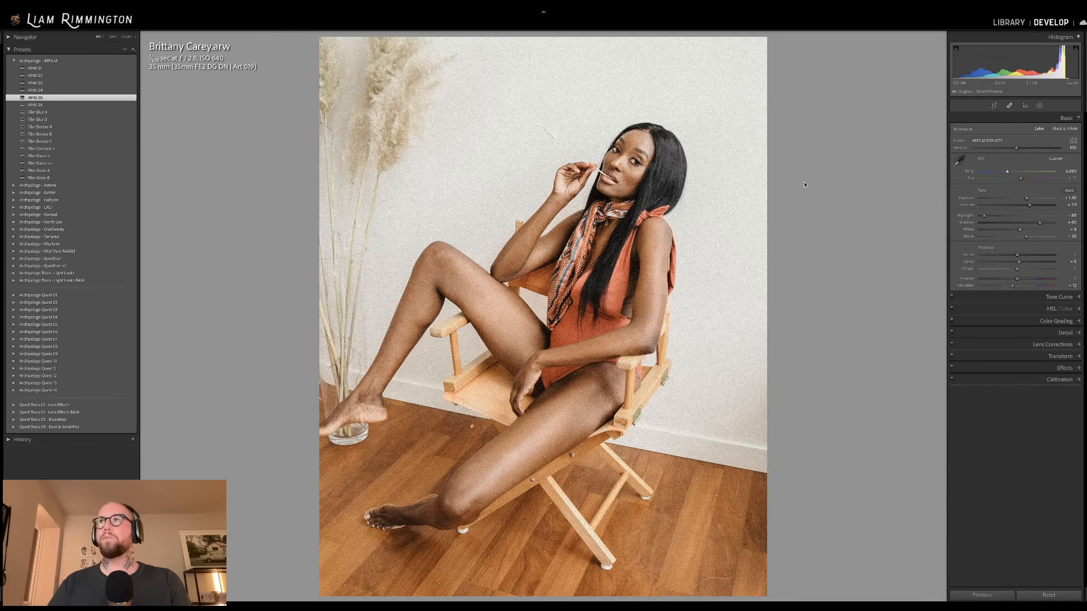
pyautogui.moveTo(1016, 148); pyautogui.dragTo(1022, 149)
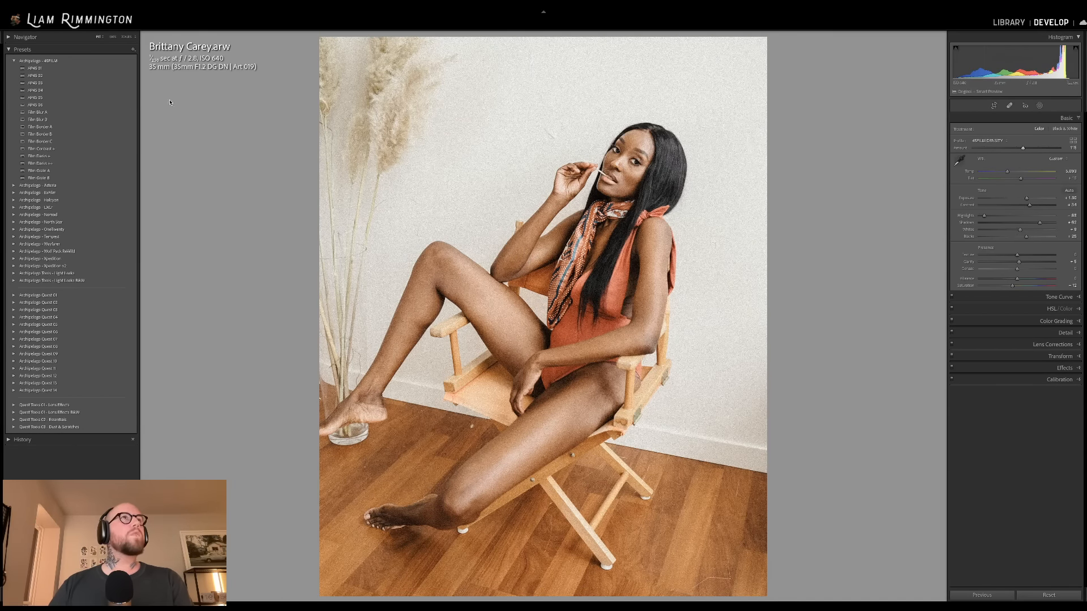
# - Apply the Film Blur B and Film Border A presets to the folding-chair portrait and check the woman's face up close
pyautogui.click(122, 120)
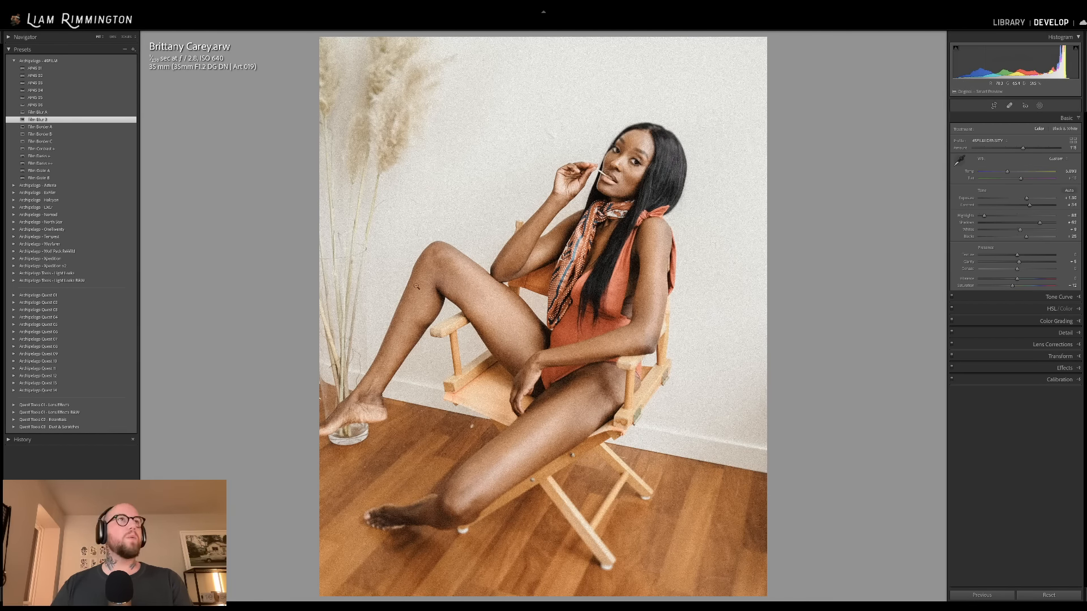
pyautogui.click(129, 129)
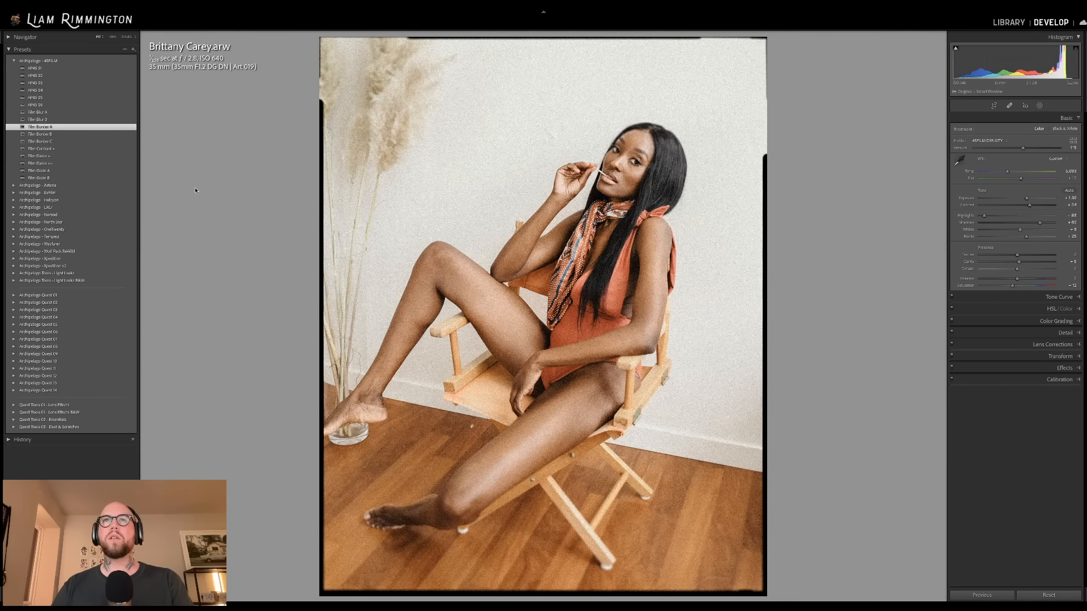
pyautogui.click(638, 207)
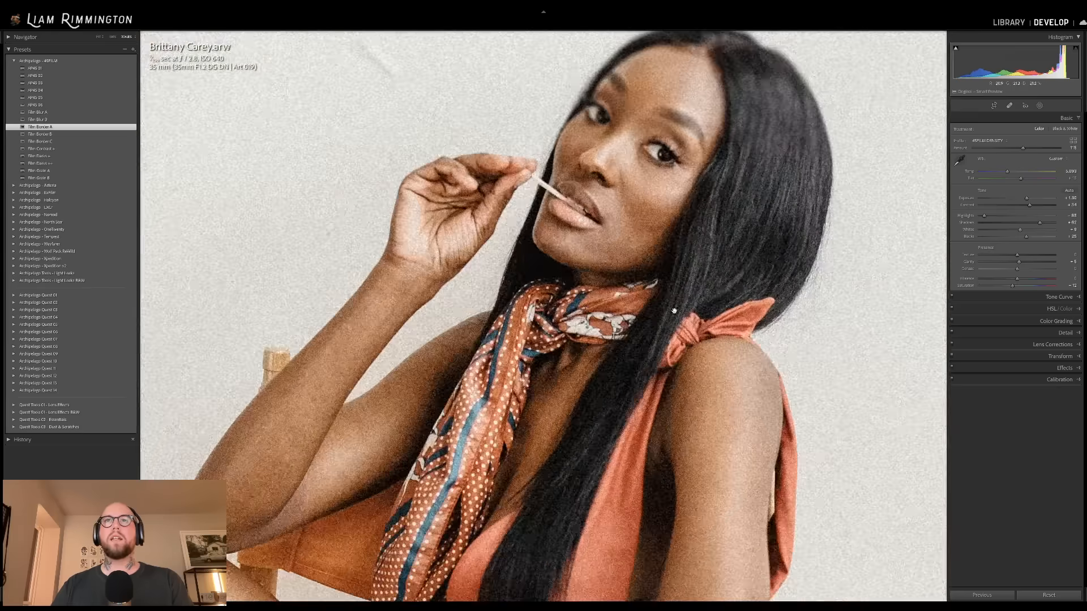
pyautogui.moveTo(631, 208); pyautogui.dragTo(732, 211)
pyautogui.click(732, 211)
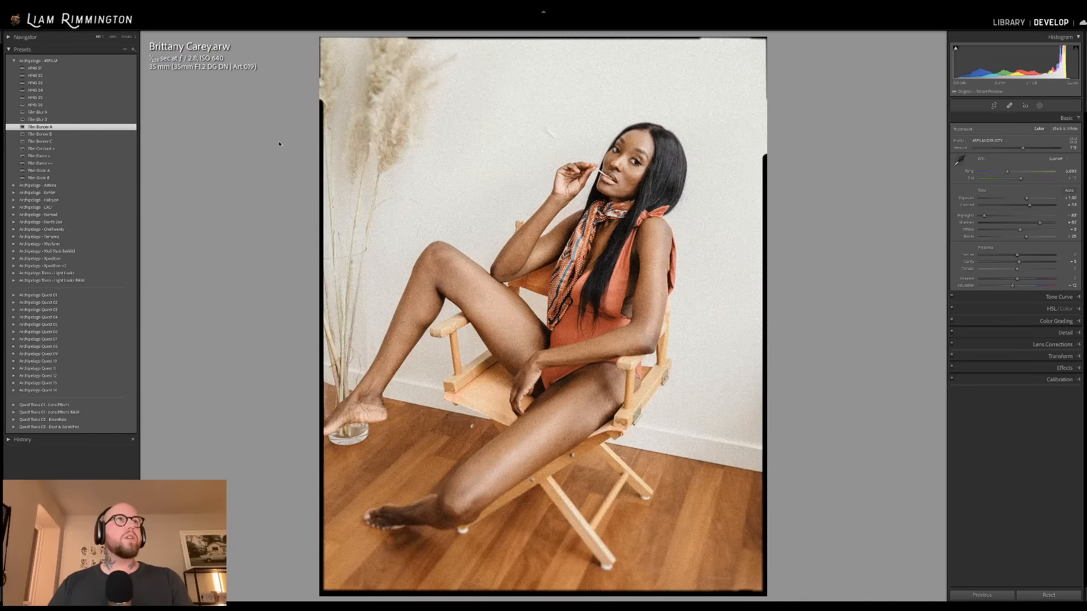
# - Hide the gradient blur mask on the wall above the woman's head and check her face up close
pyautogui.click(1040, 106)
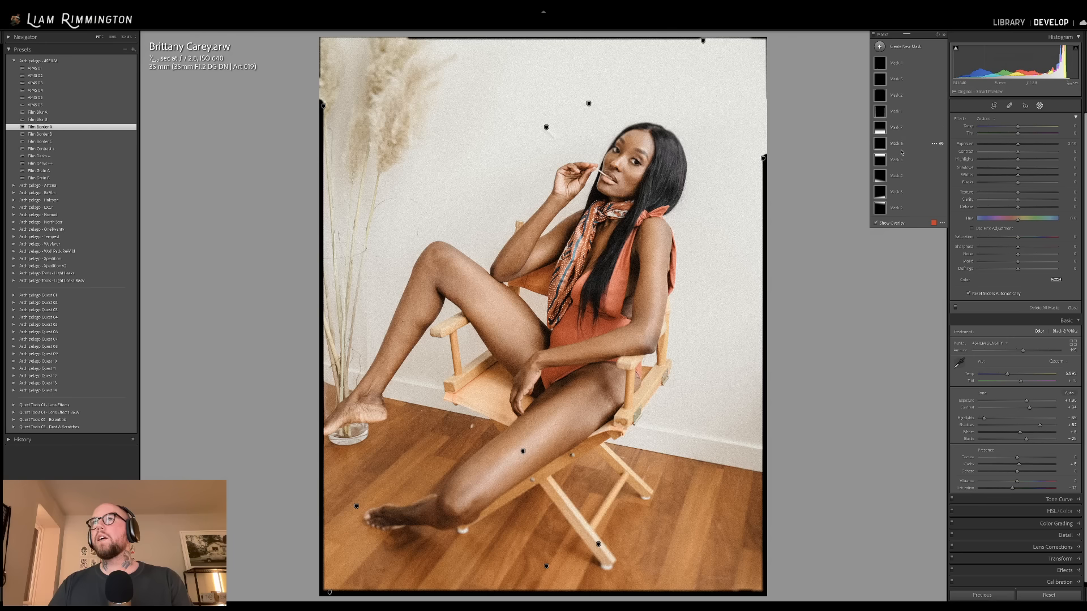
pyautogui.click(902, 159)
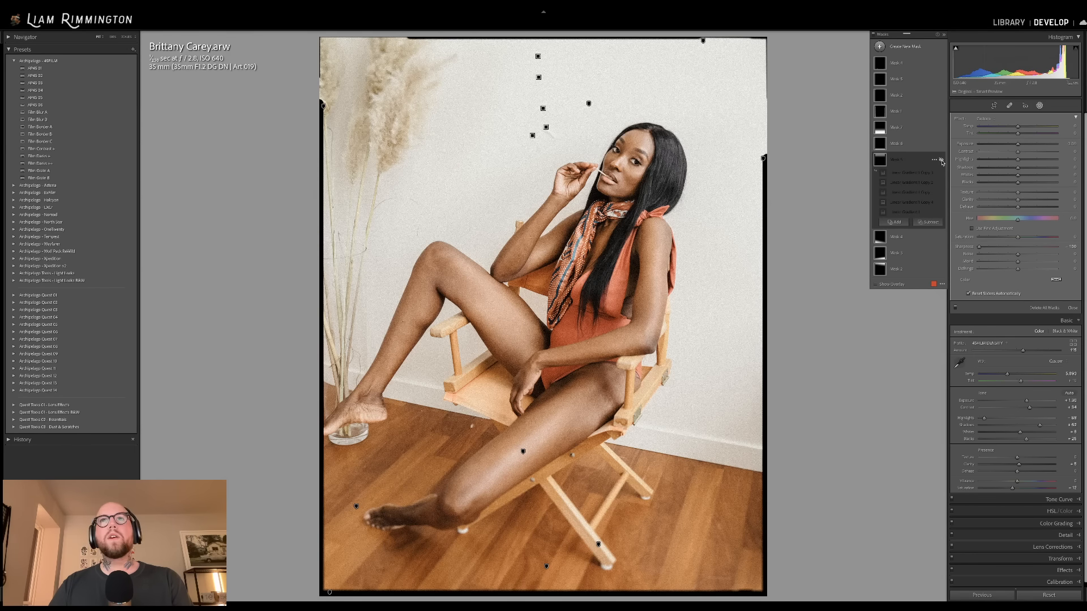
pyautogui.click(900, 160)
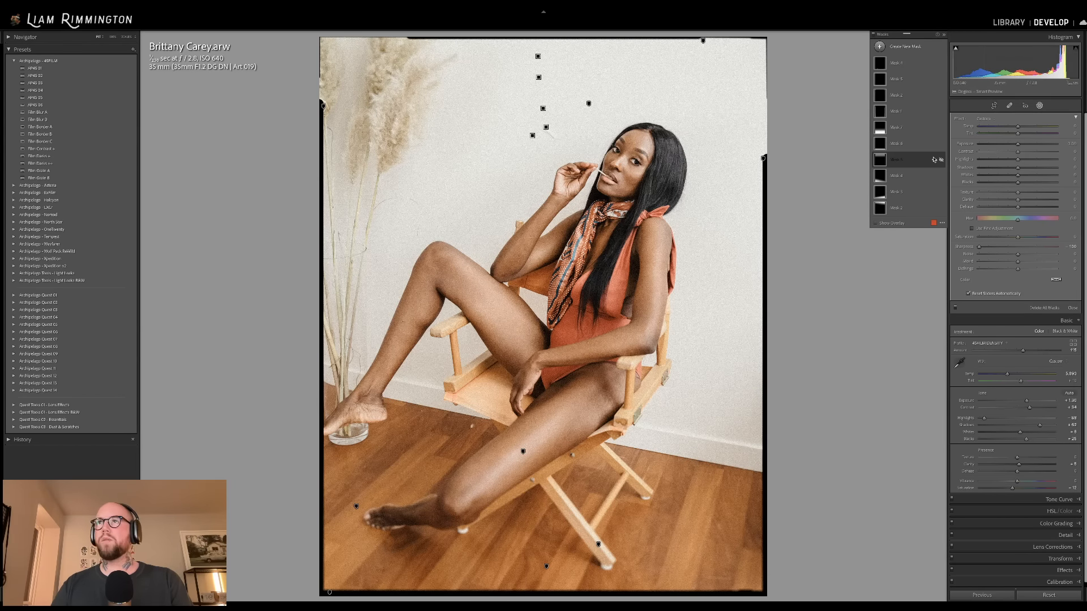
pyautogui.click(1040, 106)
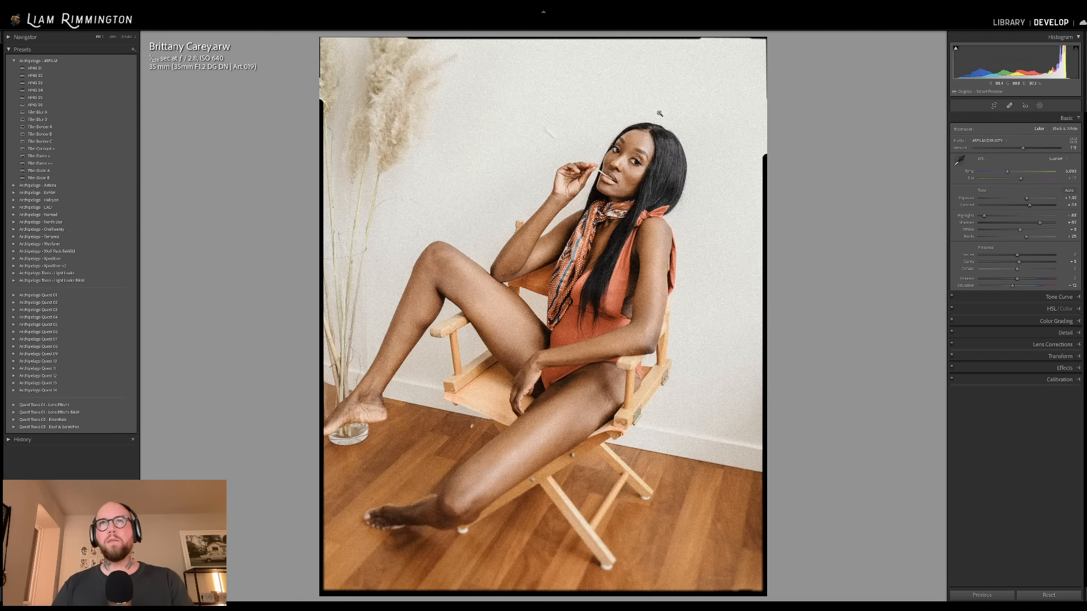
pyautogui.click(615, 160)
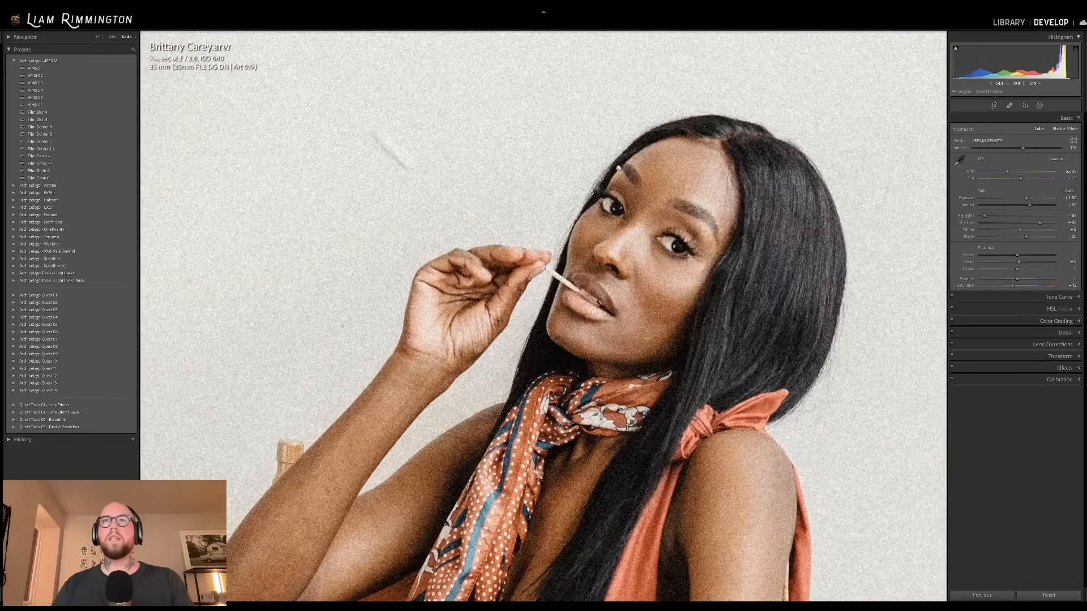
pyautogui.click(675, 218)
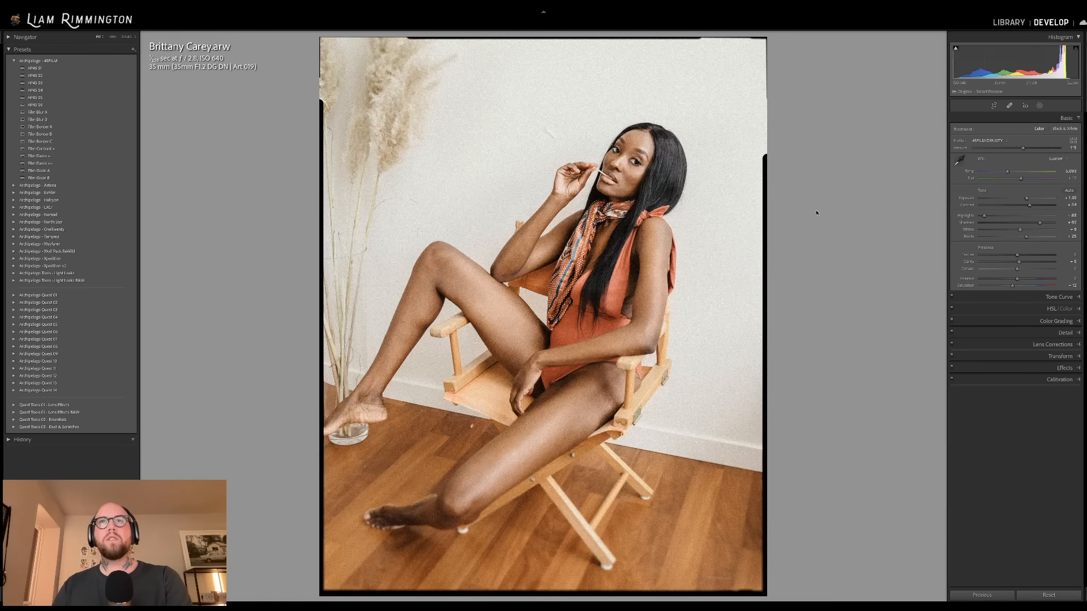
# - Compare the folding-chair portrait before and after the edits, both full-frame and side by side with the woman's face up close
pyautogui.press('\\')
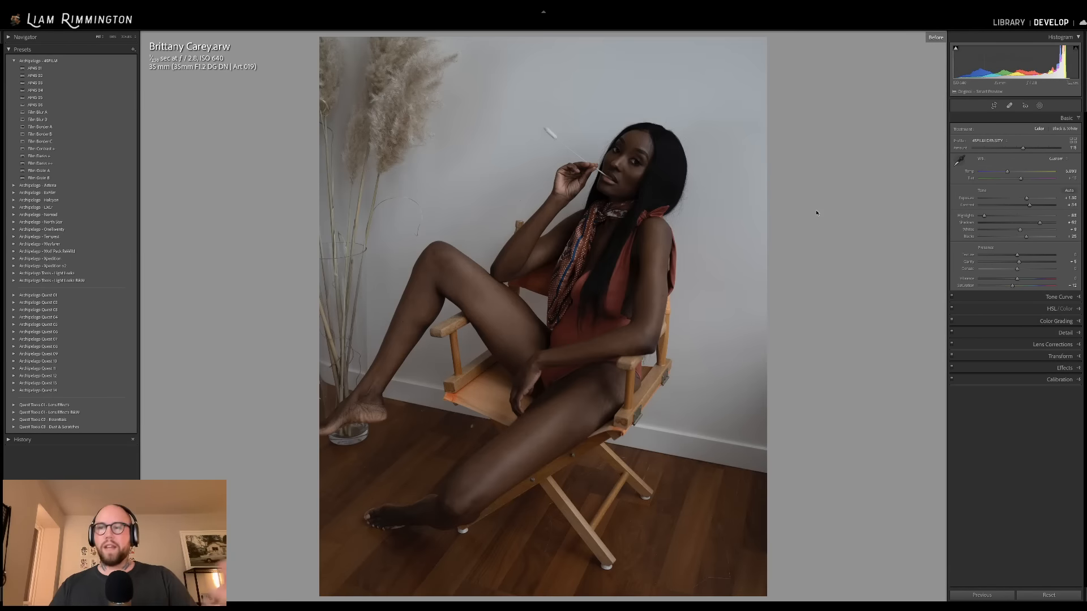
pyautogui.press('\\')
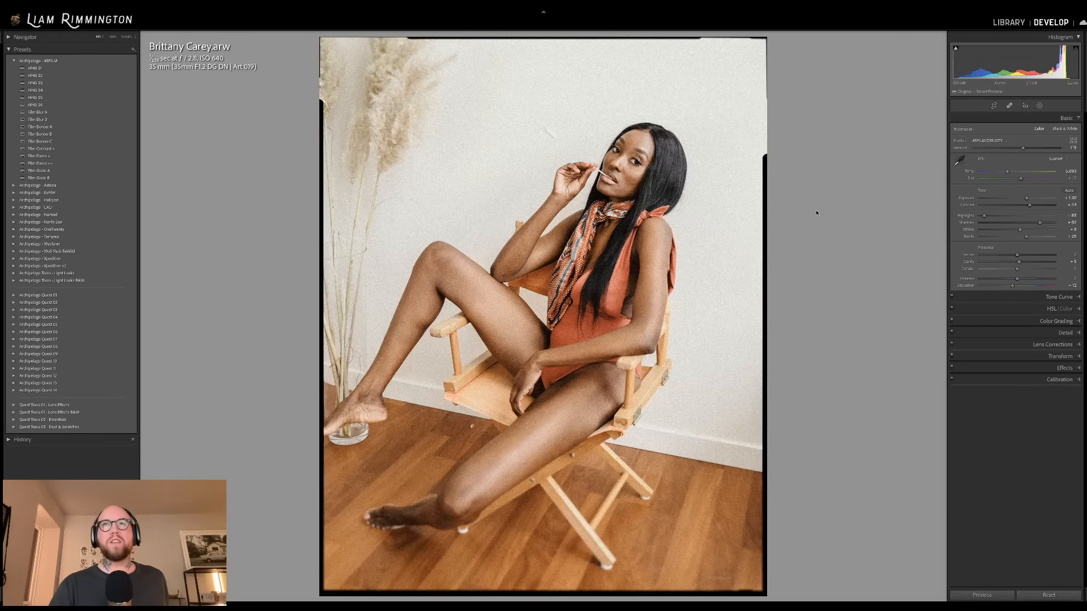
pyautogui.press('\\')
pyautogui.press('\\')
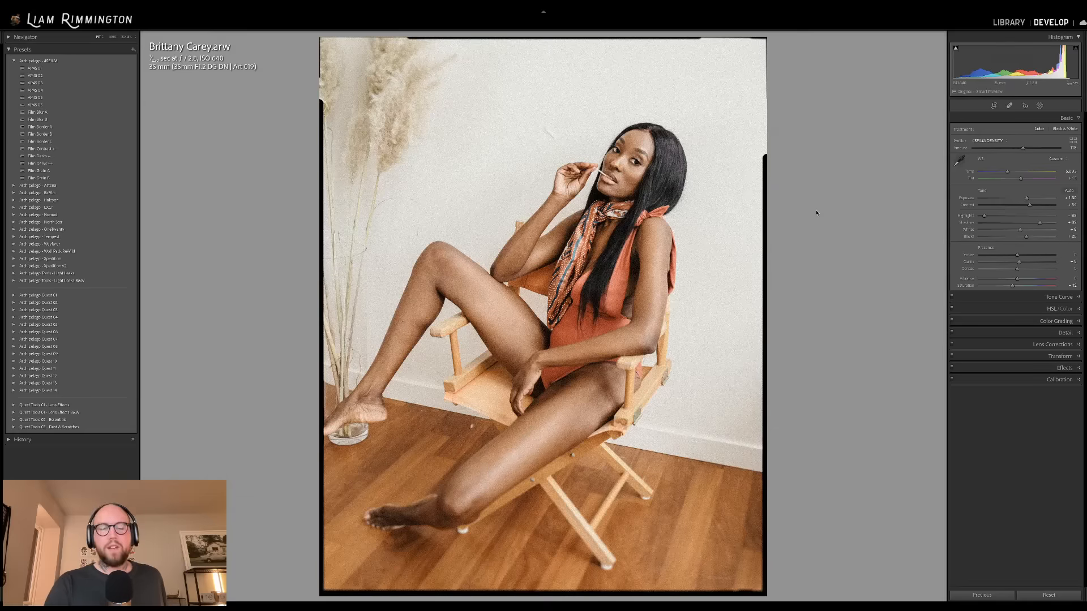
pyautogui.press('y')
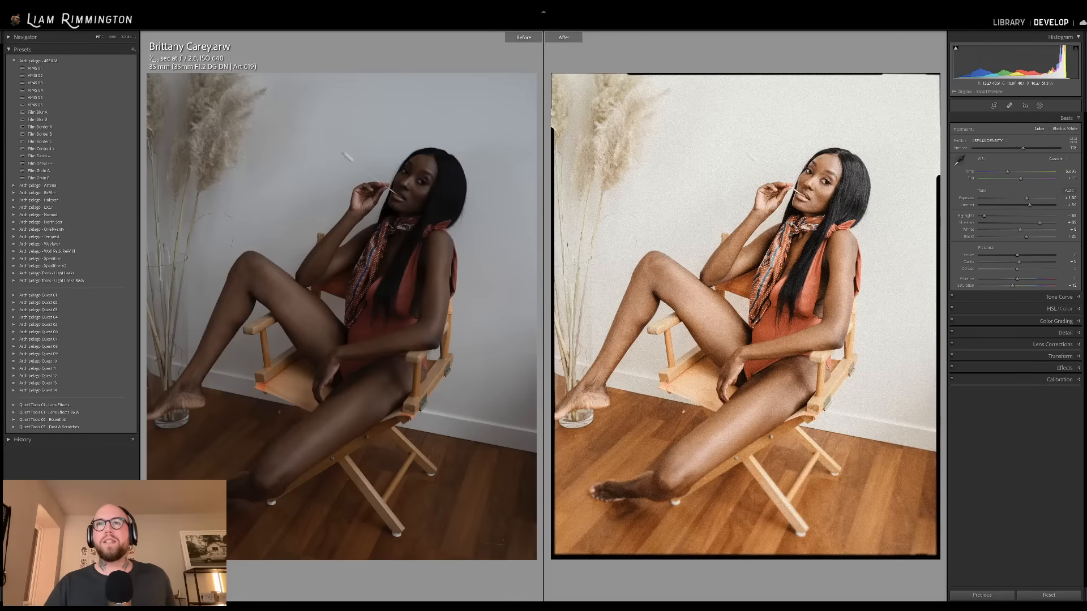
pyautogui.click(809, 193)
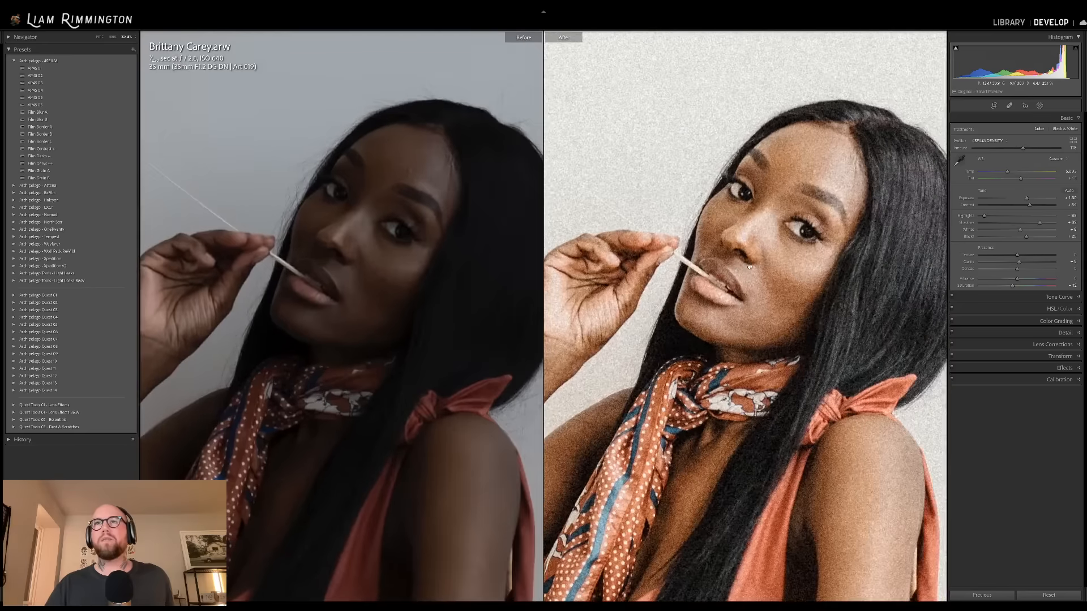
pyautogui.moveTo(699, 345); pyautogui.dragTo(775, 250)
pyautogui.click(775, 249)
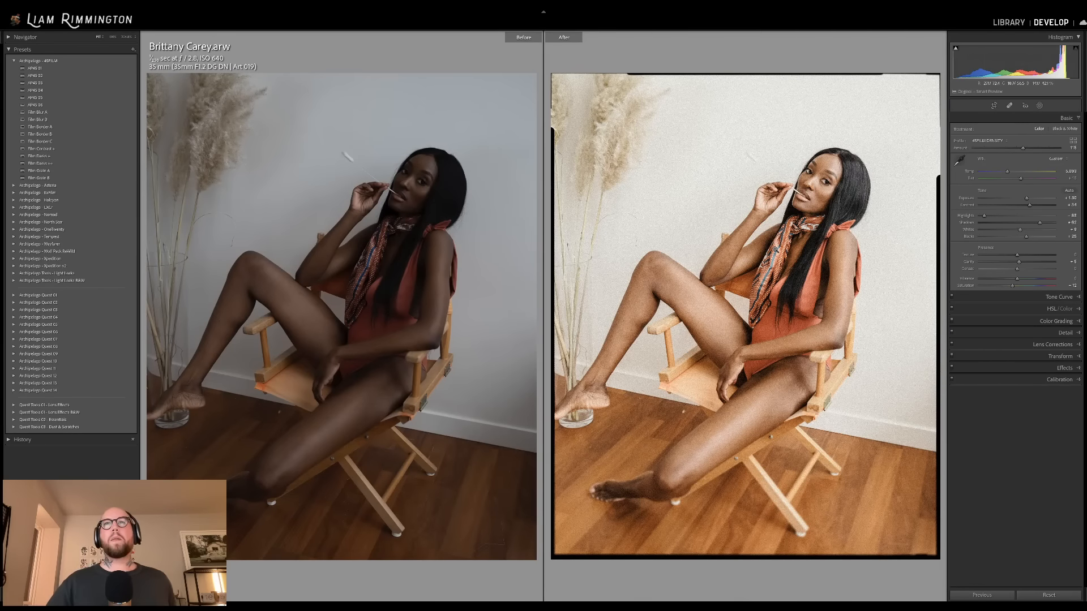
pyautogui.press('y')
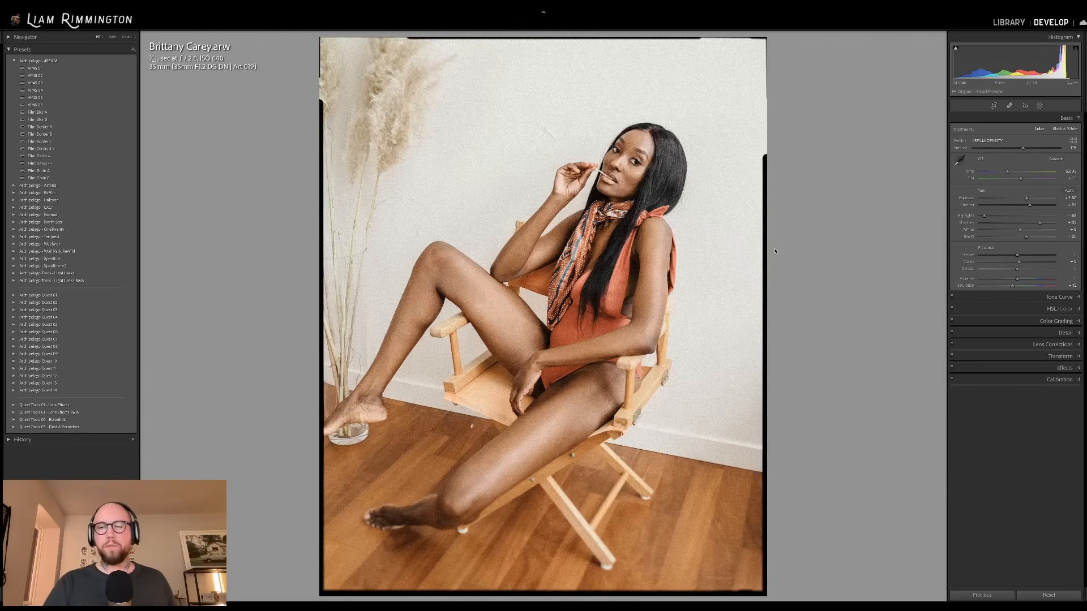
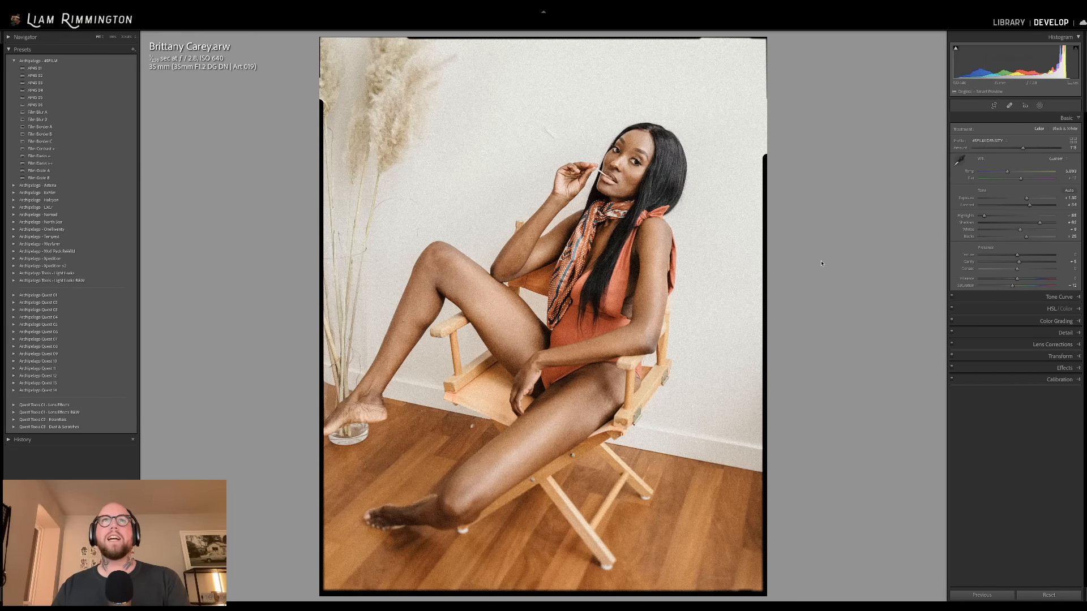
# - Open the photo of the suited men at the archway for editing and rotate its crop slightly to straighten the building
pyautogui.press('g')
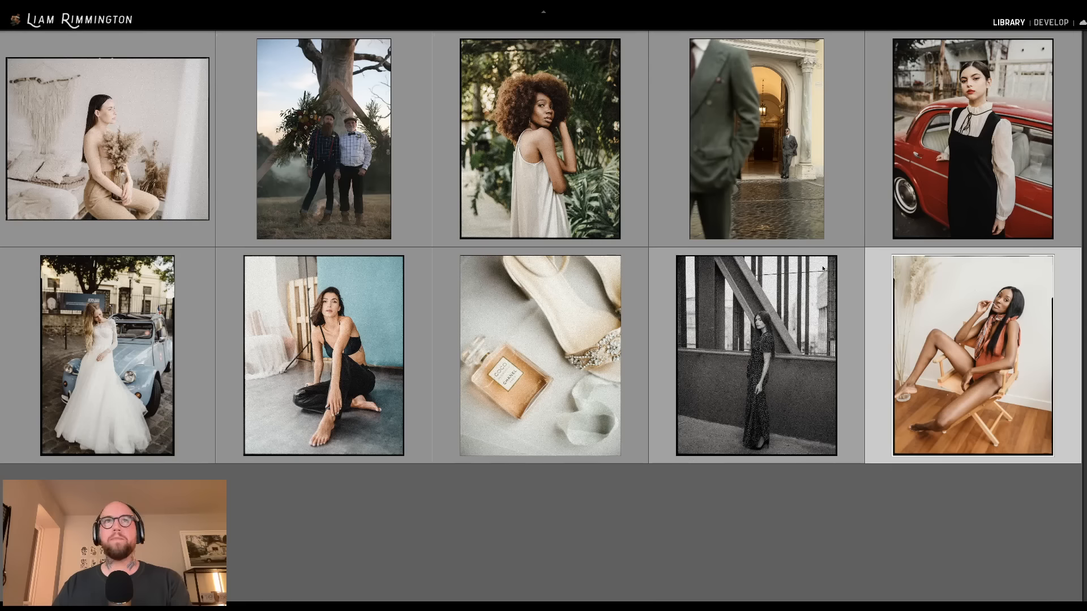
pyautogui.click(756, 170)
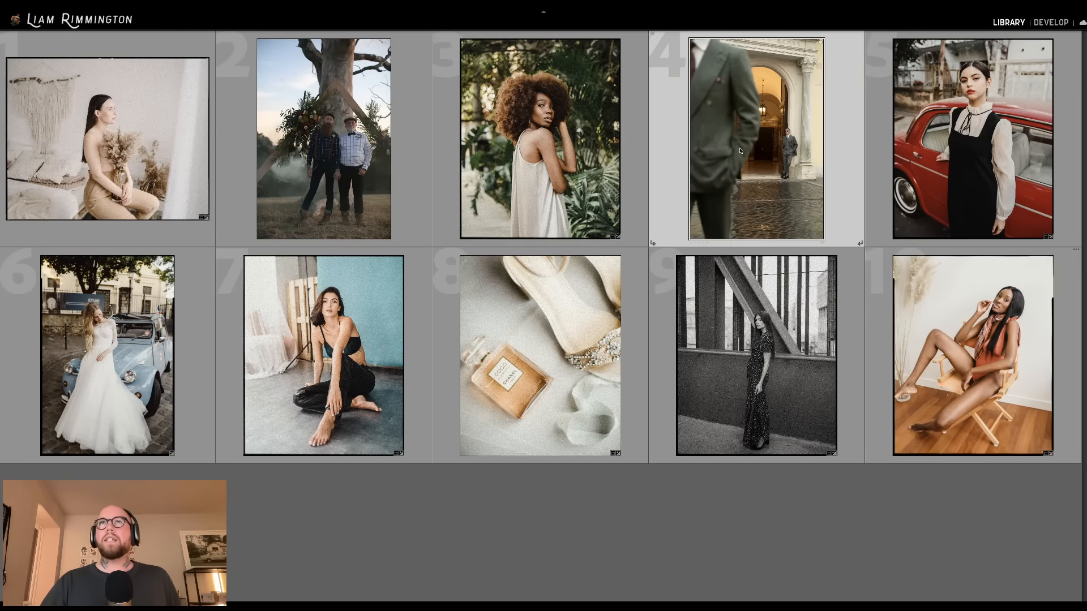
pyautogui.press('d')
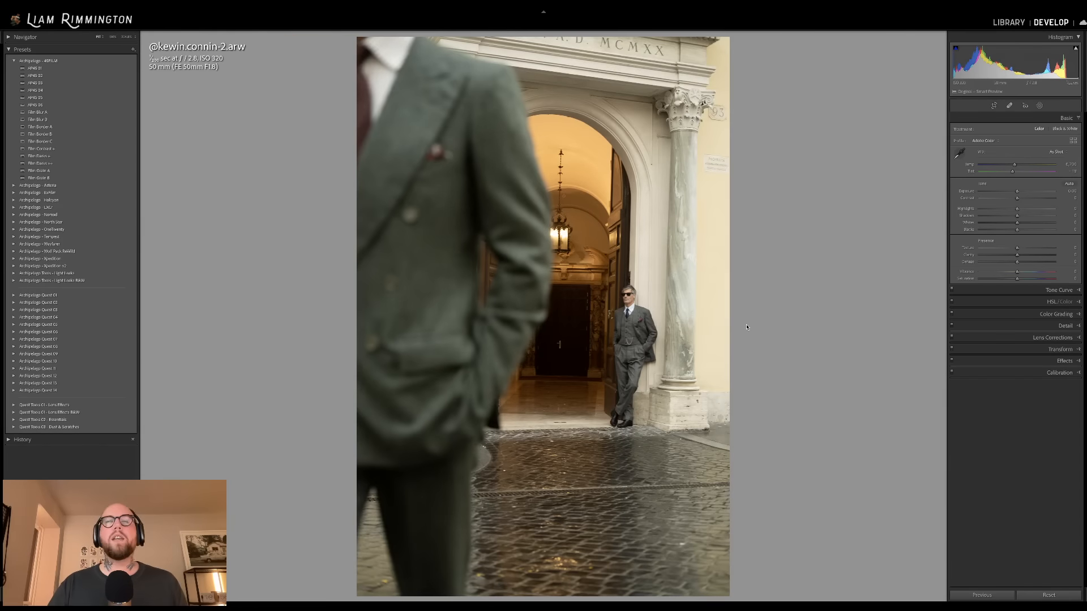
pyautogui.press('r')
pyautogui.moveTo(820, 331); pyautogui.dragTo(877, 327)
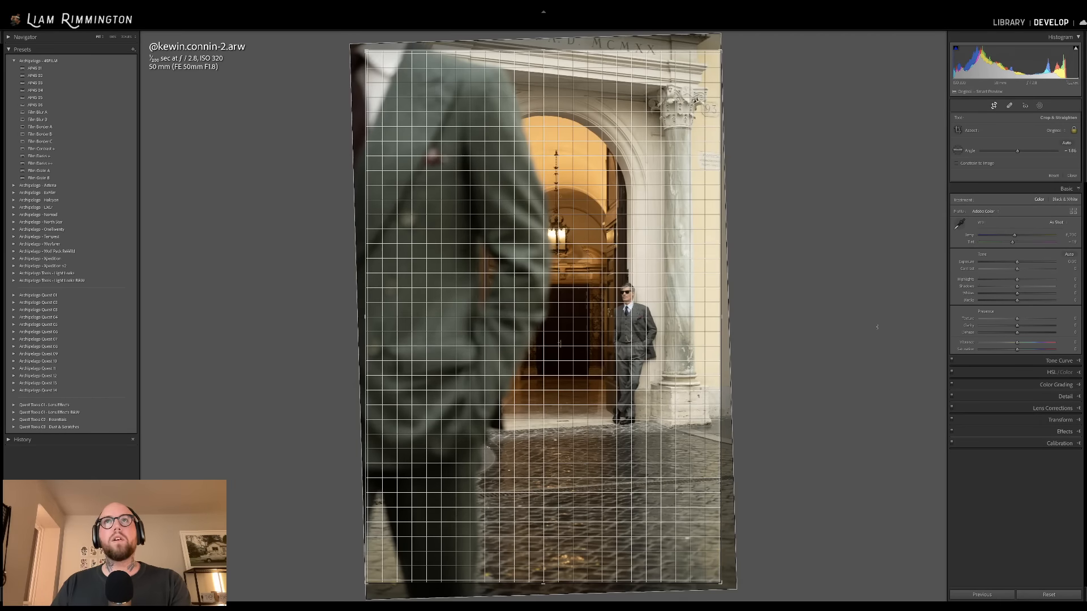
pyautogui.press('Return')
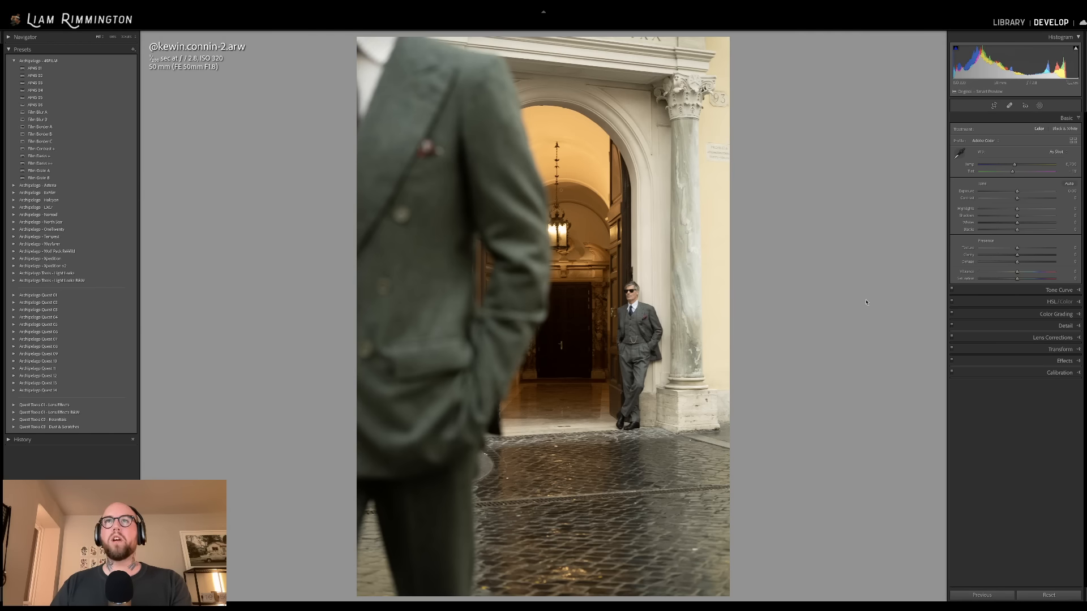
pyautogui.press('r')
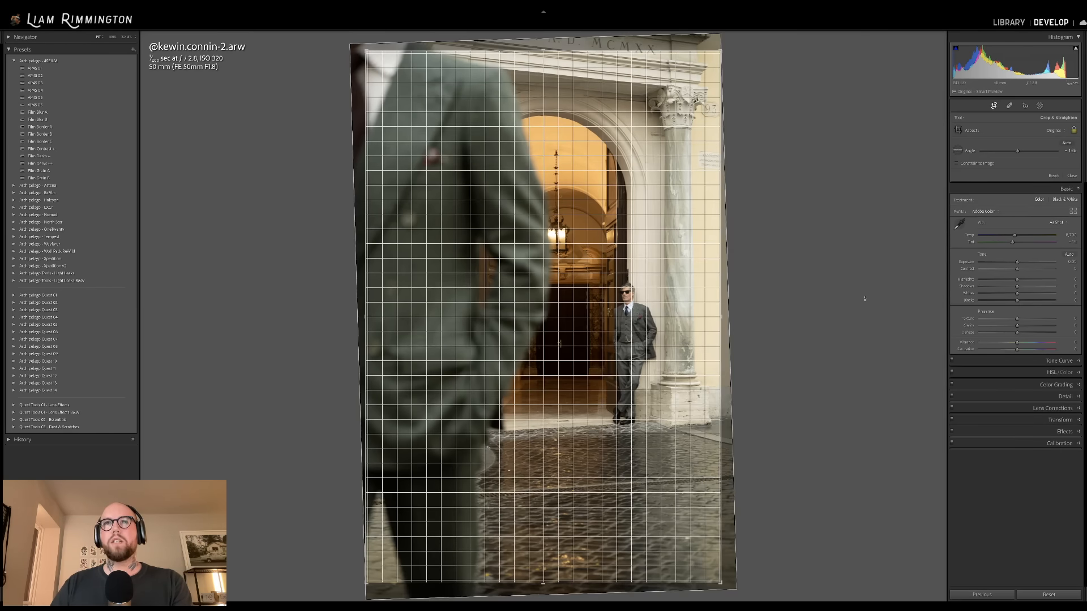
pyautogui.moveTo(865, 299); pyautogui.dragTo(865, 300)
pyautogui.press('Return')
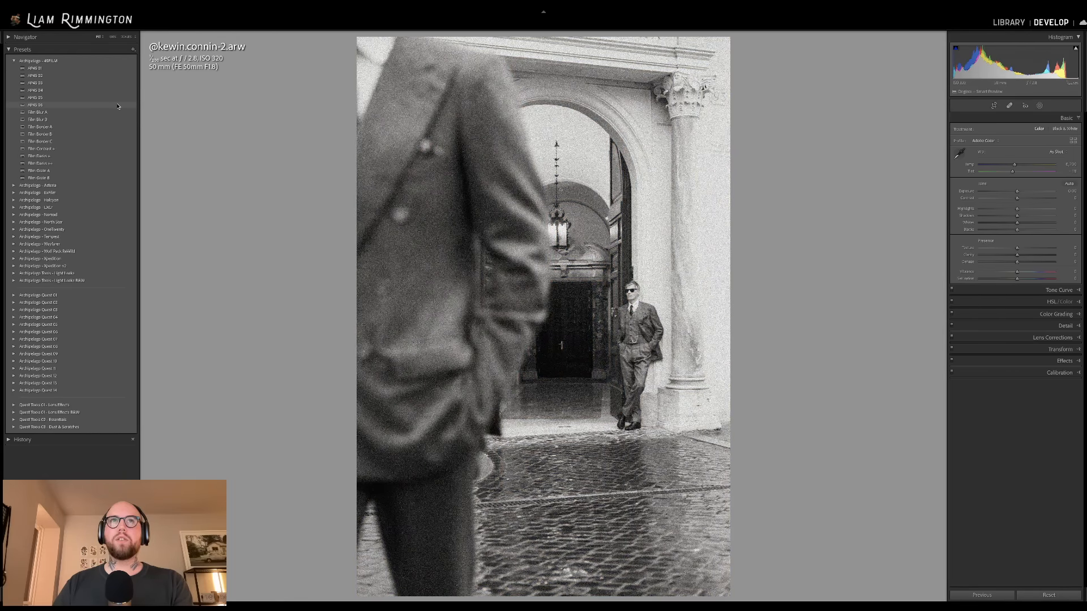
# - Apply the black-and-white film preset numbered 06 to the archway photo and refine it with slightly lower exposure and a higher profile amount
pyautogui.click(118, 105)
pyautogui.click(658, 202)
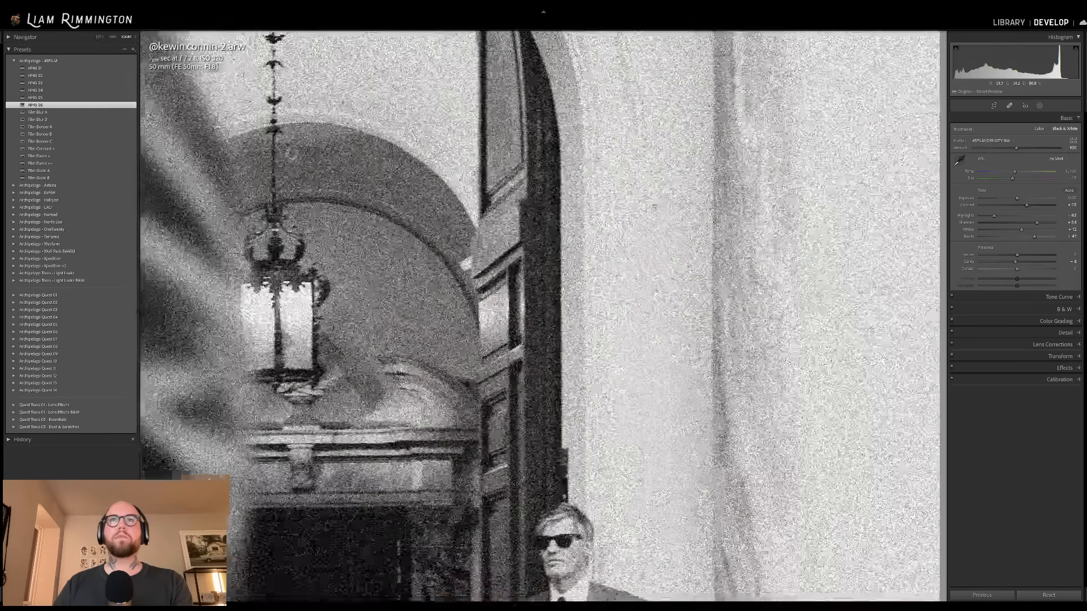
pyautogui.click(639, 284)
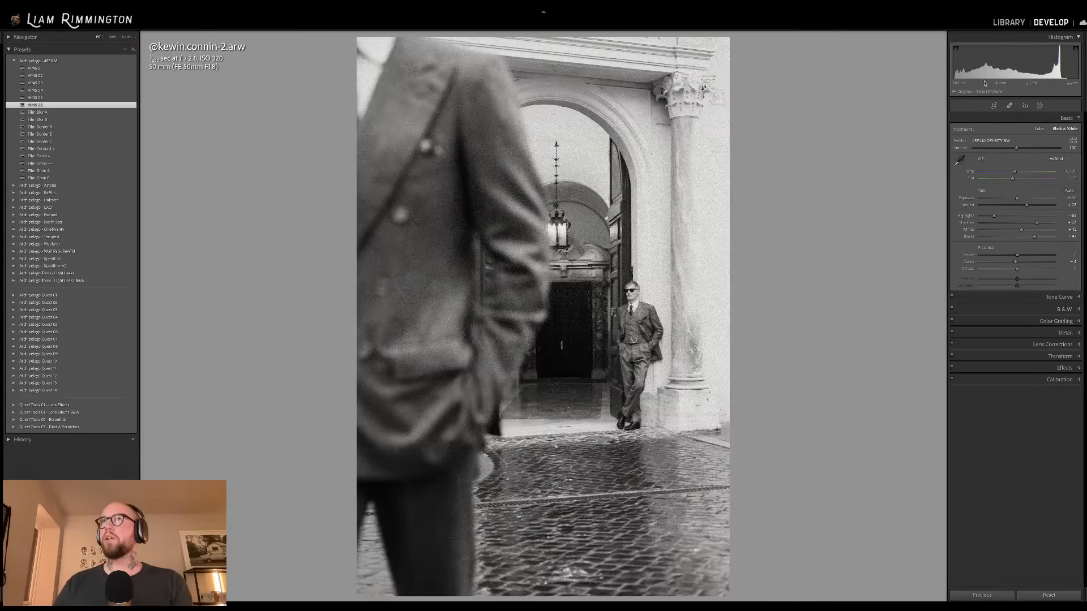
pyautogui.moveTo(1017, 64); pyautogui.dragTo(1008, 63)
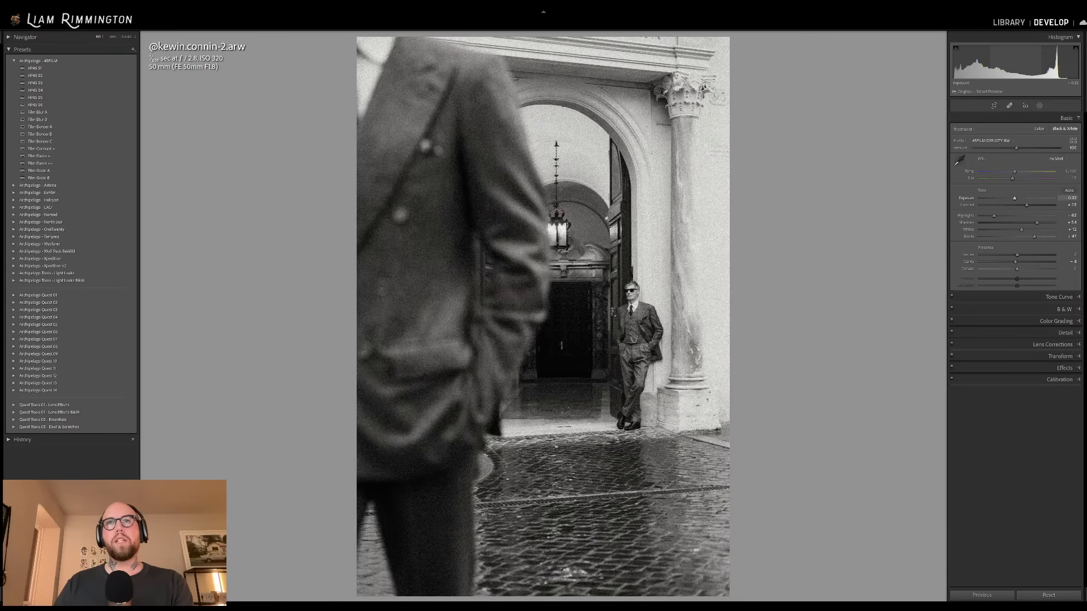
pyautogui.moveTo(1017, 147); pyautogui.dragTo(1047, 150)
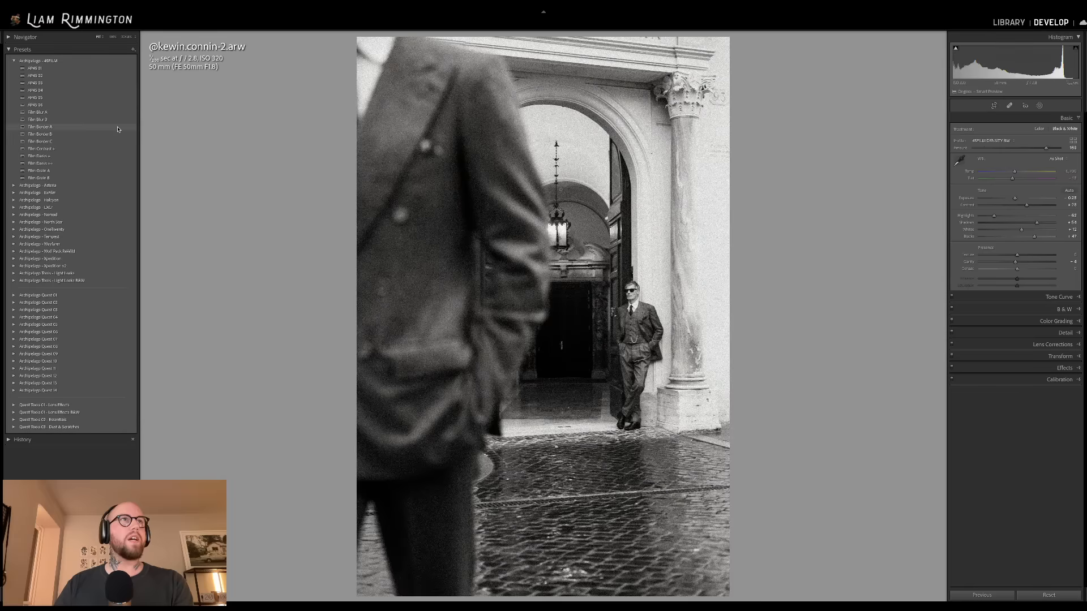
# - Apply the Film Border B preset and a Dust & Scratches preset to the archway photo
pyautogui.moveTo(118, 129)
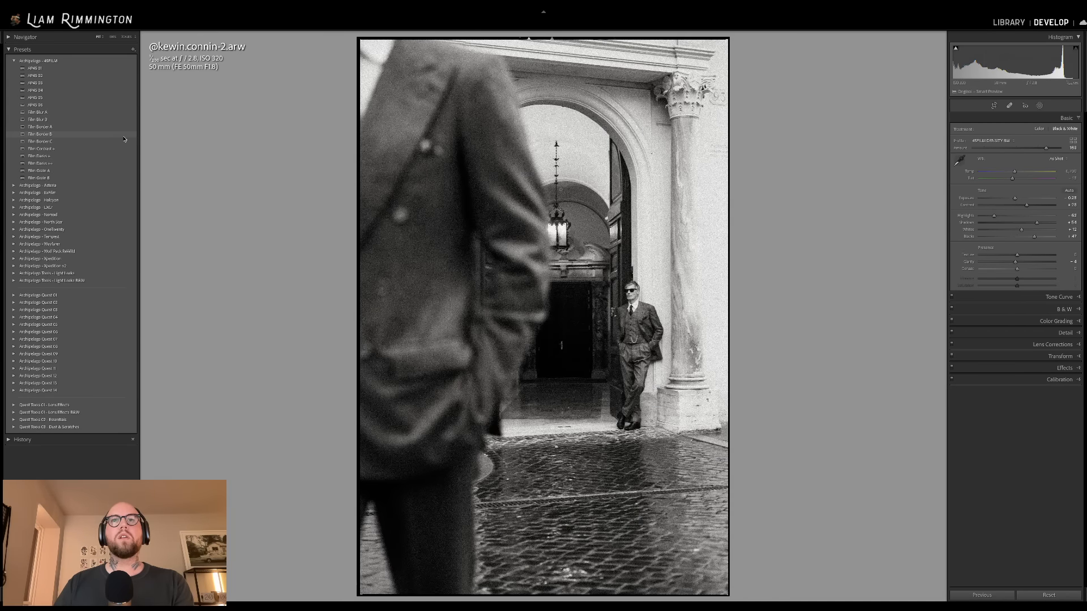
pyautogui.click(123, 137)
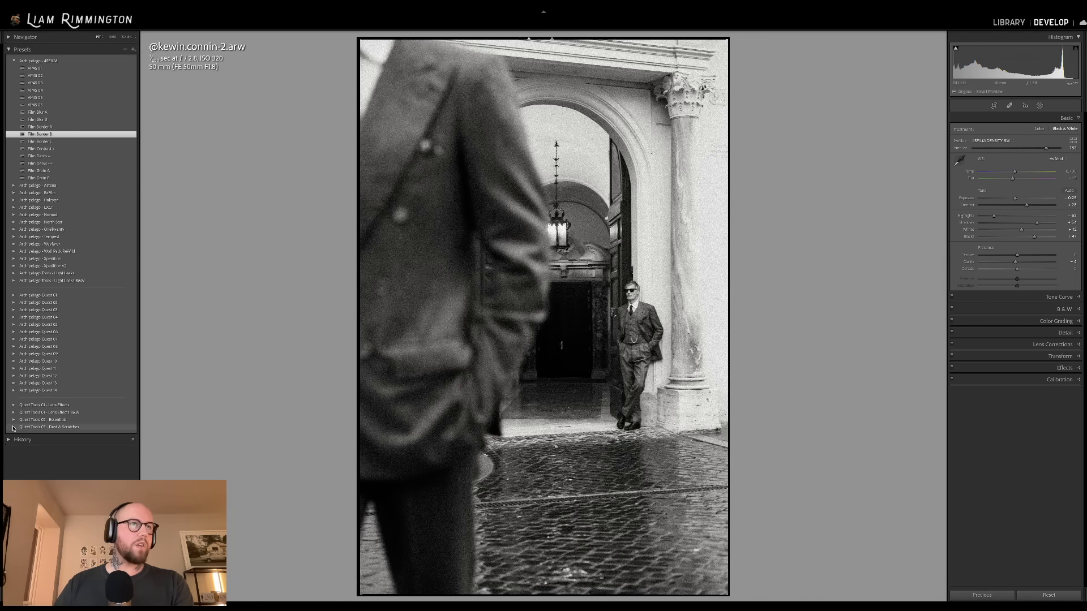
pyautogui.click(66, 427)
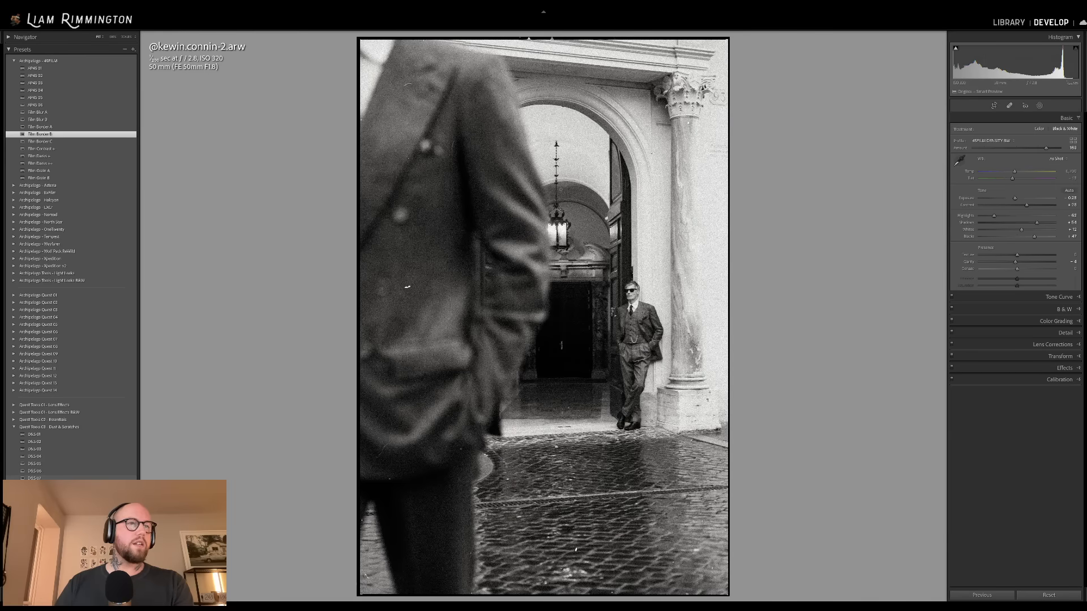
pyautogui.click(35, 497)
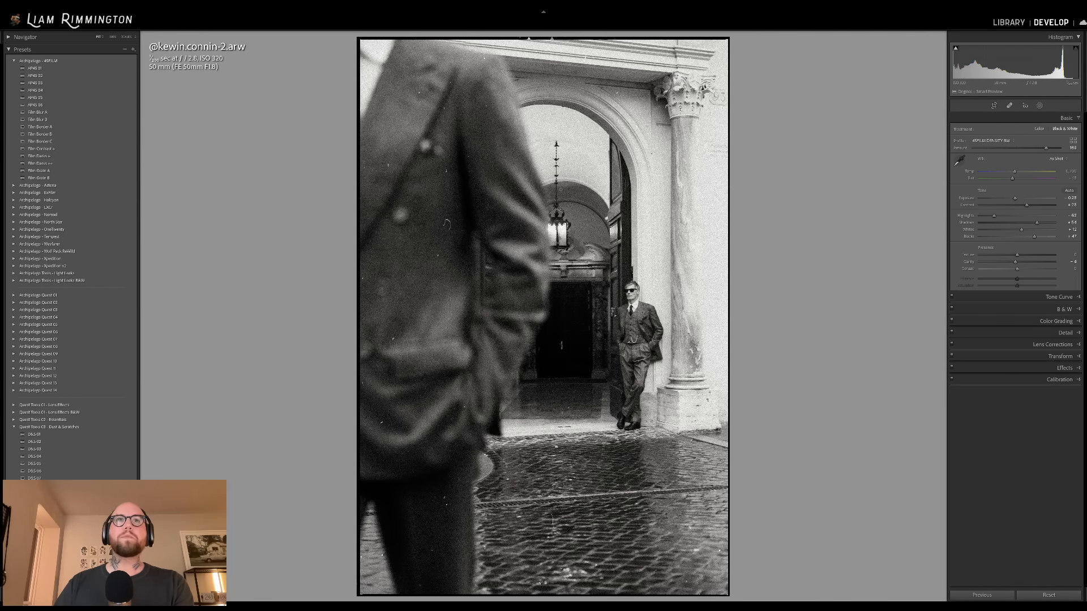
pyautogui.click(14, 428)
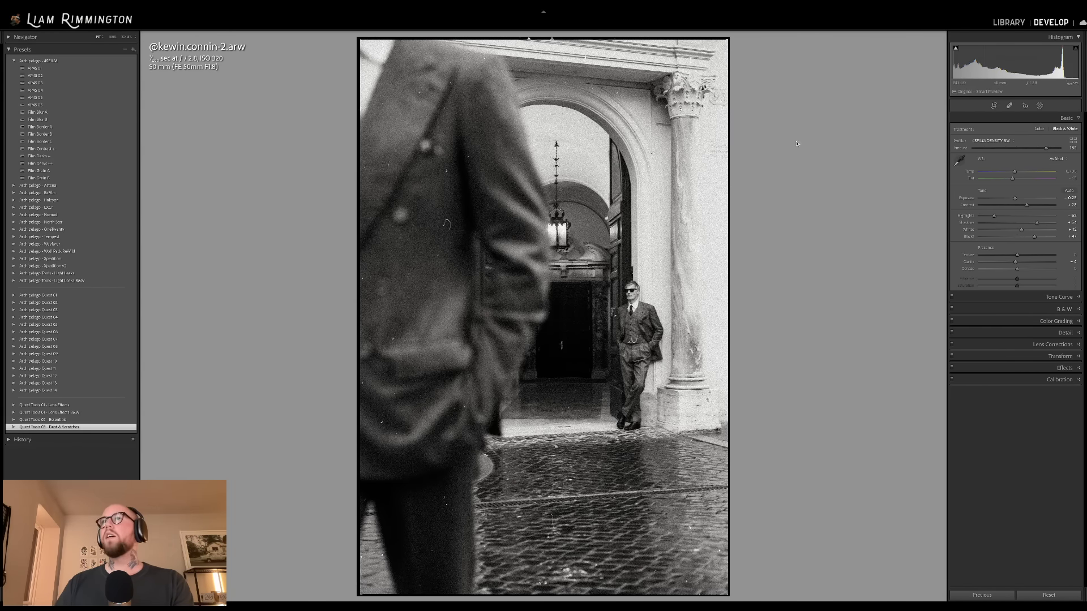
# - Reset the exposure of the dust-and-scratches mask on the archway photo and raise it slightly for subtler dust marks
pyautogui.click(1039, 106)
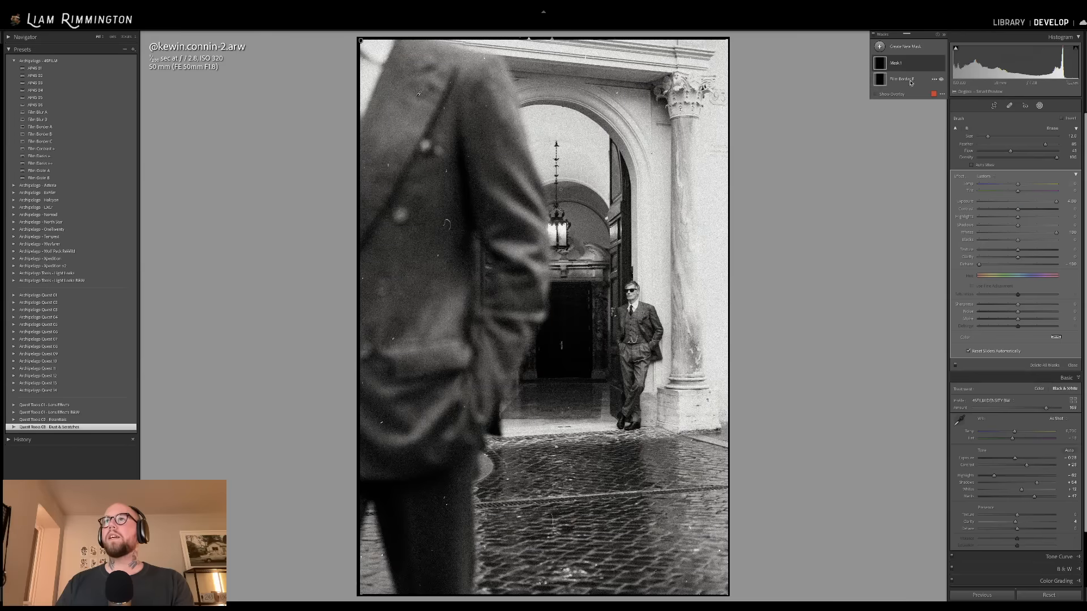
pyautogui.doubleClick(967, 201)
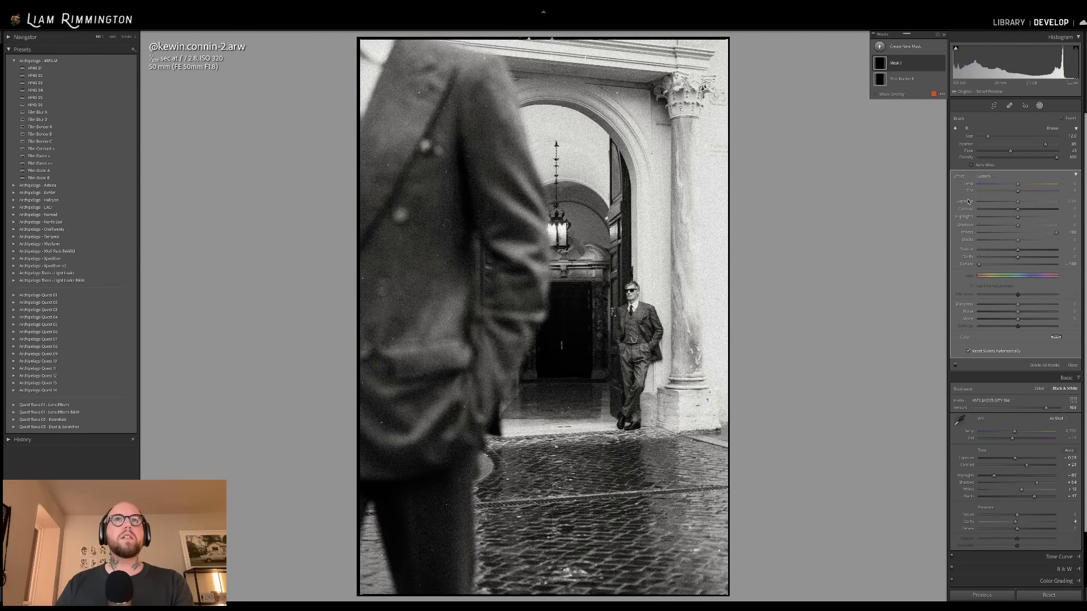
pyautogui.moveTo(1018, 201); pyautogui.dragTo(1029, 203)
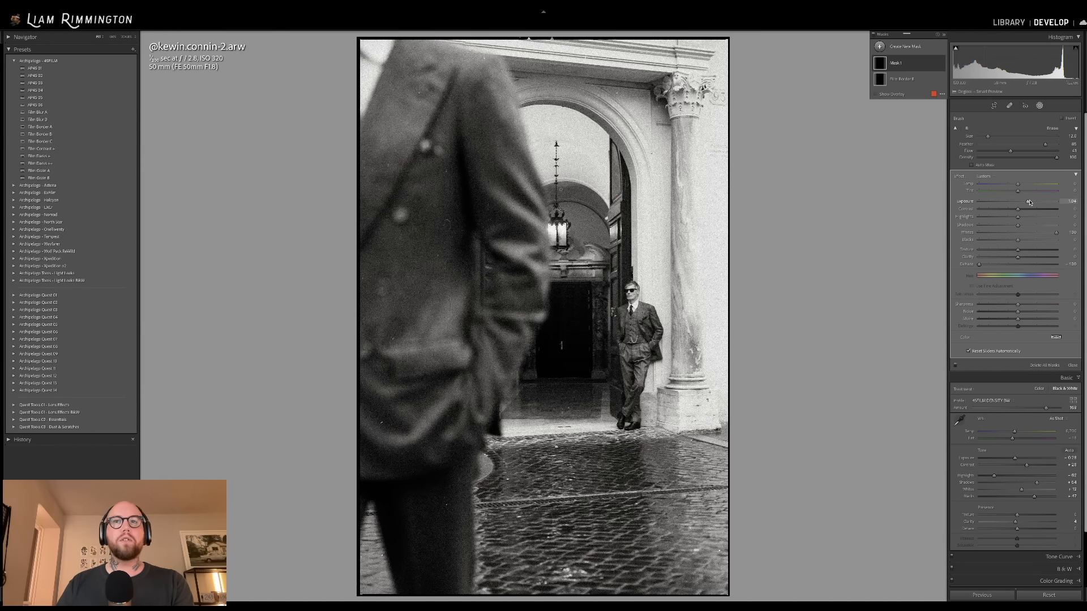
pyautogui.press('Escape')
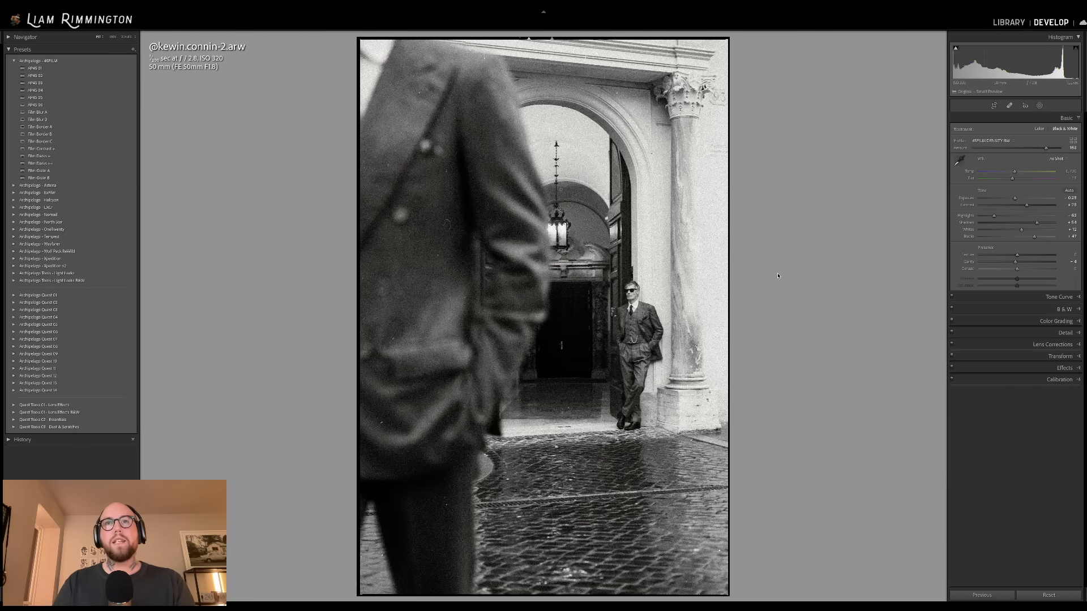
# - Compare the archway photo before and after, examining the standing man, the foreground jacket and the upper border up close side by side
pyautogui.press('\\')
pyautogui.press('\\')
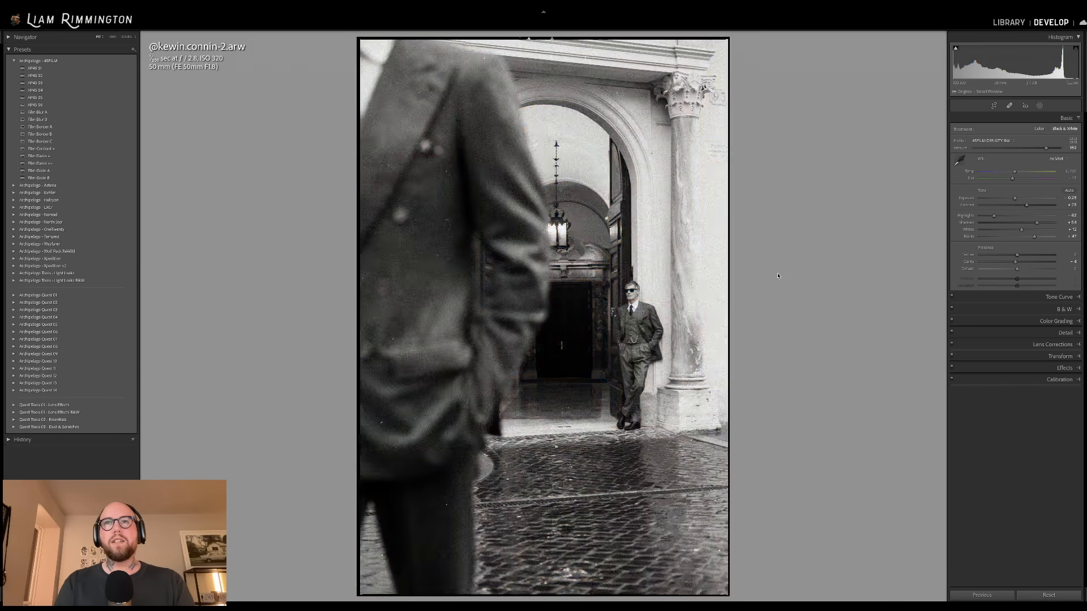
pyautogui.press('\\')
pyautogui.press('\\')
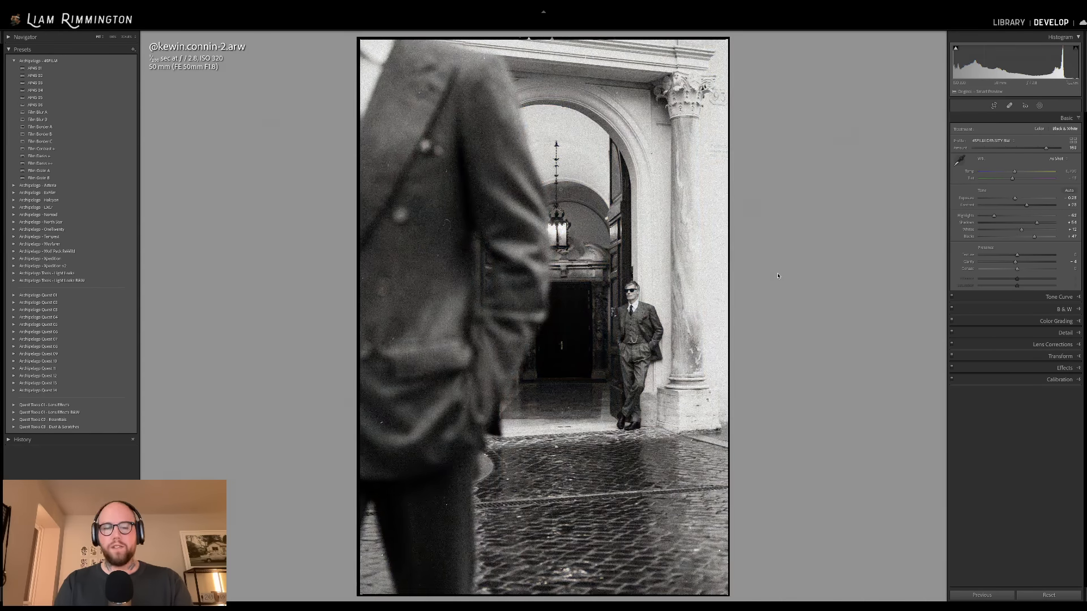
pyautogui.press('y')
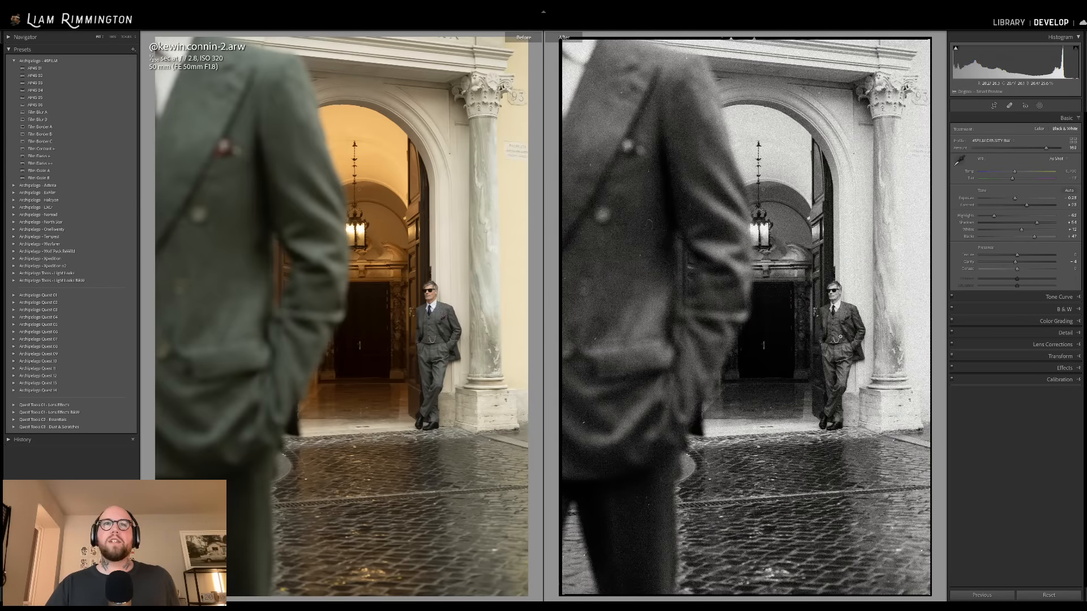
pyautogui.click(852, 339)
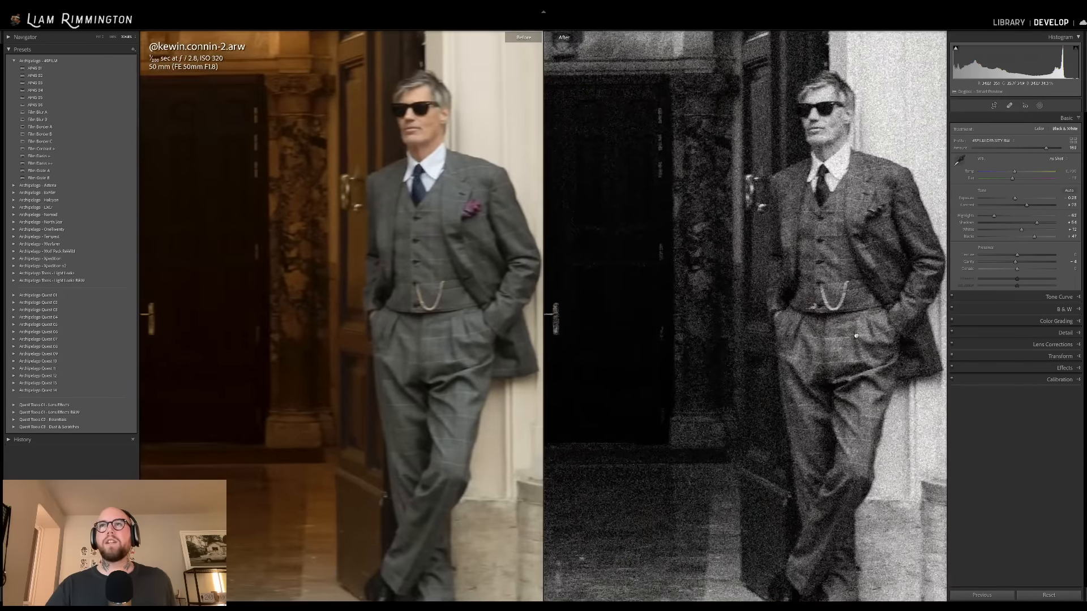
pyautogui.moveTo(624, 255); pyautogui.dragTo(884, 419)
pyautogui.moveTo(760, 312); pyautogui.dragTo(926, 436)
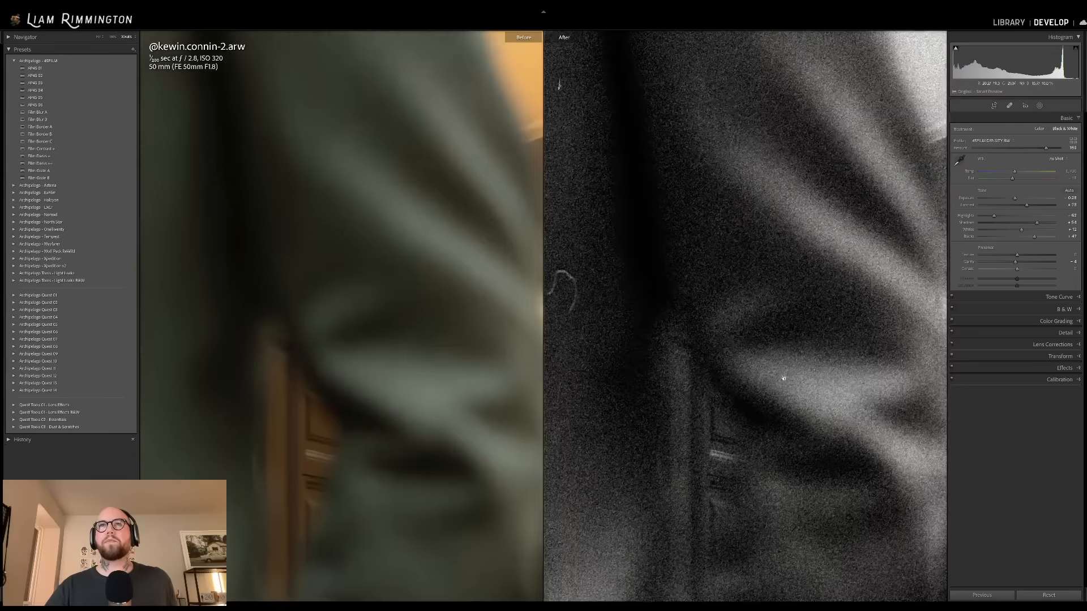
pyautogui.moveTo(783, 377); pyautogui.dragTo(926, 245)
pyautogui.moveTo(657, 260); pyautogui.dragTo(743, 535)
pyautogui.moveTo(822, 162); pyautogui.dragTo(743, 421)
pyautogui.moveTo(921, 245); pyautogui.dragTo(567, 276)
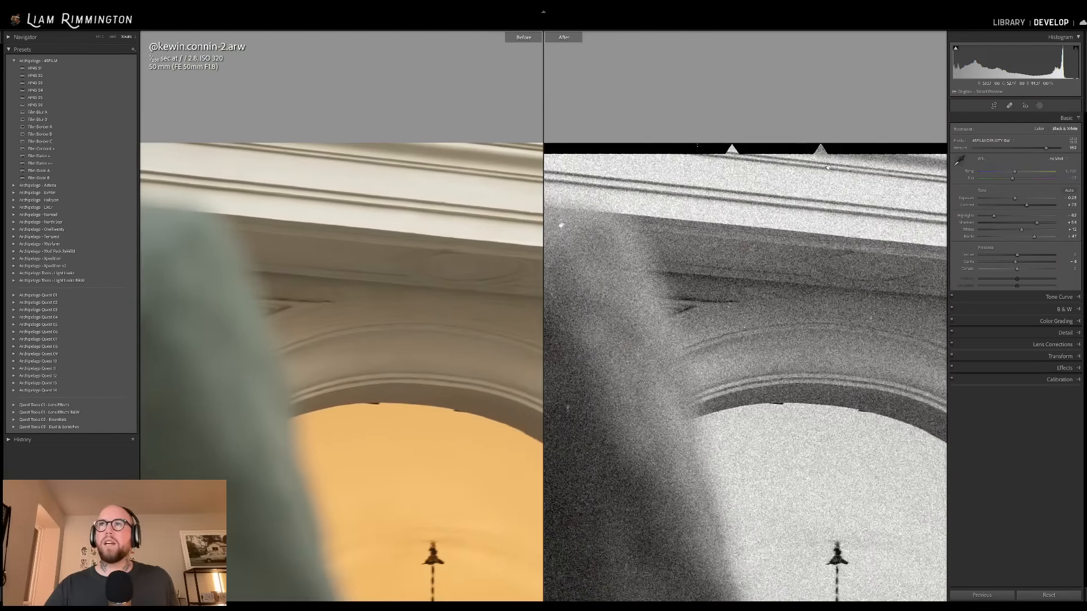
pyautogui.moveTo(831, 242); pyautogui.dragTo(772, 234)
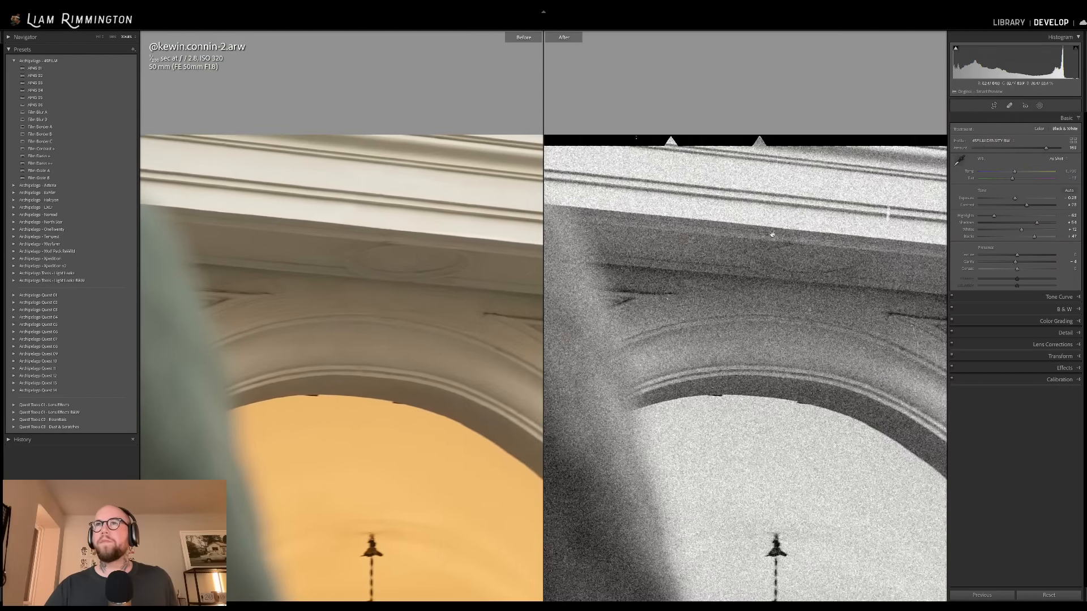
# - Review the whole archway photo side by side with its original, and compare its before and after versions in the single view
pyautogui.moveTo(853, 292); pyautogui.dragTo(804, 196)
pyautogui.click(790, 249)
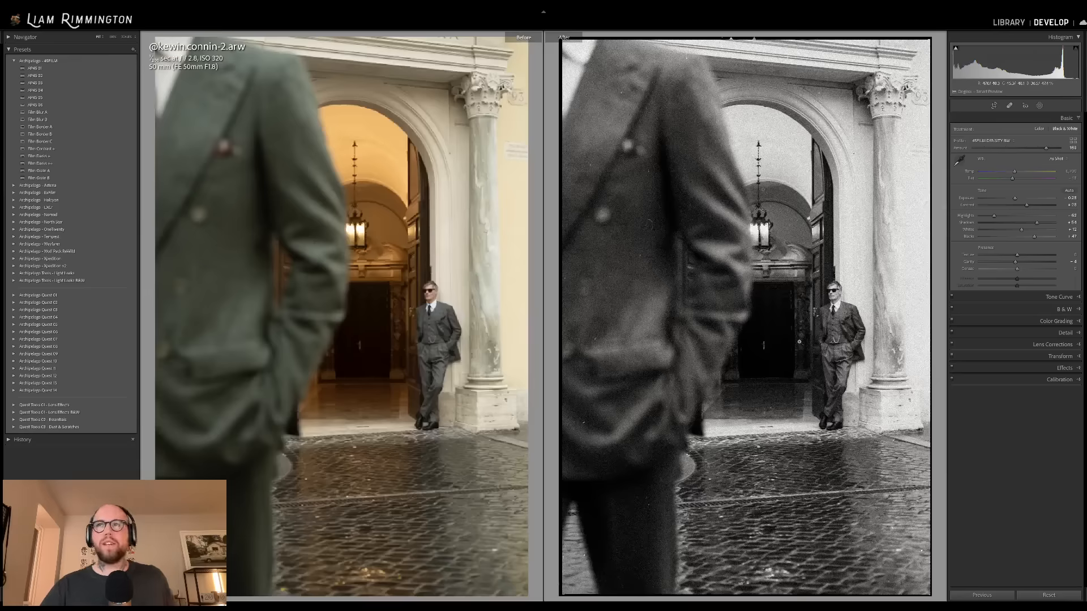
pyautogui.press('y')
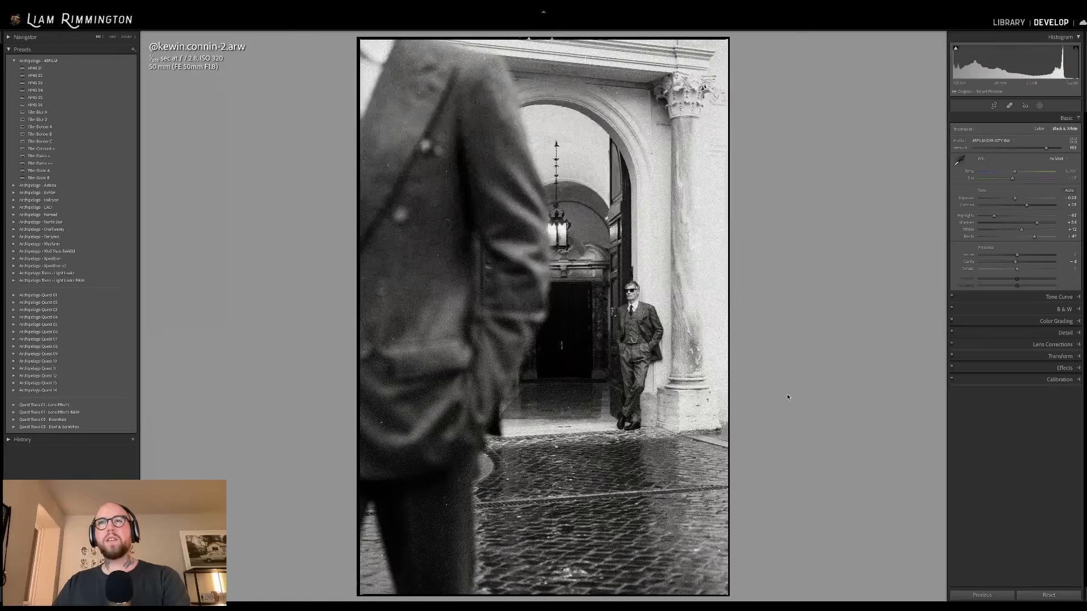
pyautogui.press('\\')
pyautogui.press('\\')
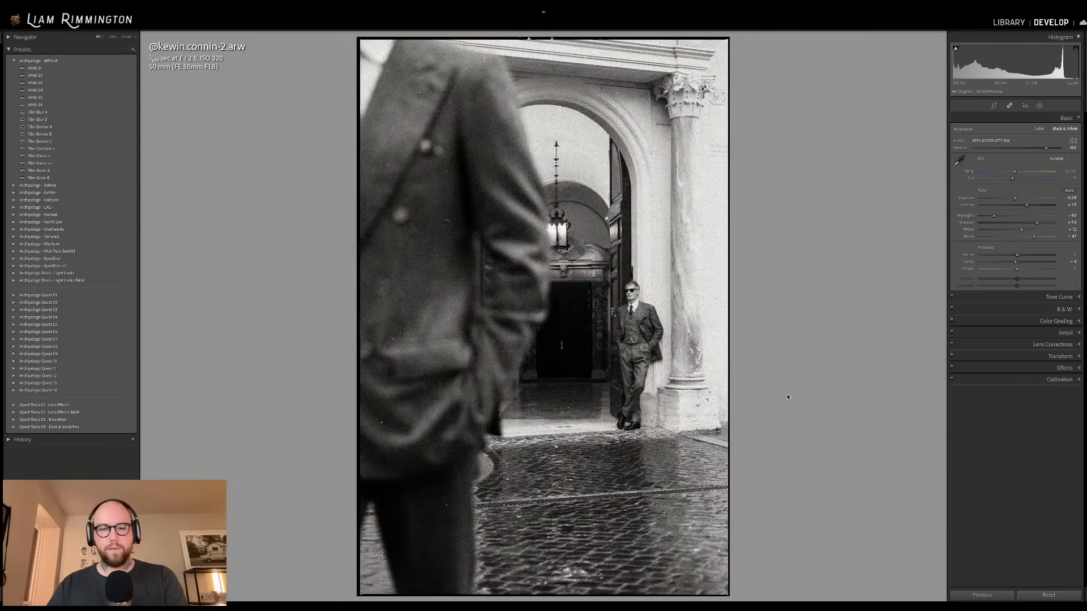
# - Open the portrait of the two men under the tree for editing, raise its exposure slightly and fine-tune the white balance
pyautogui.press('g')
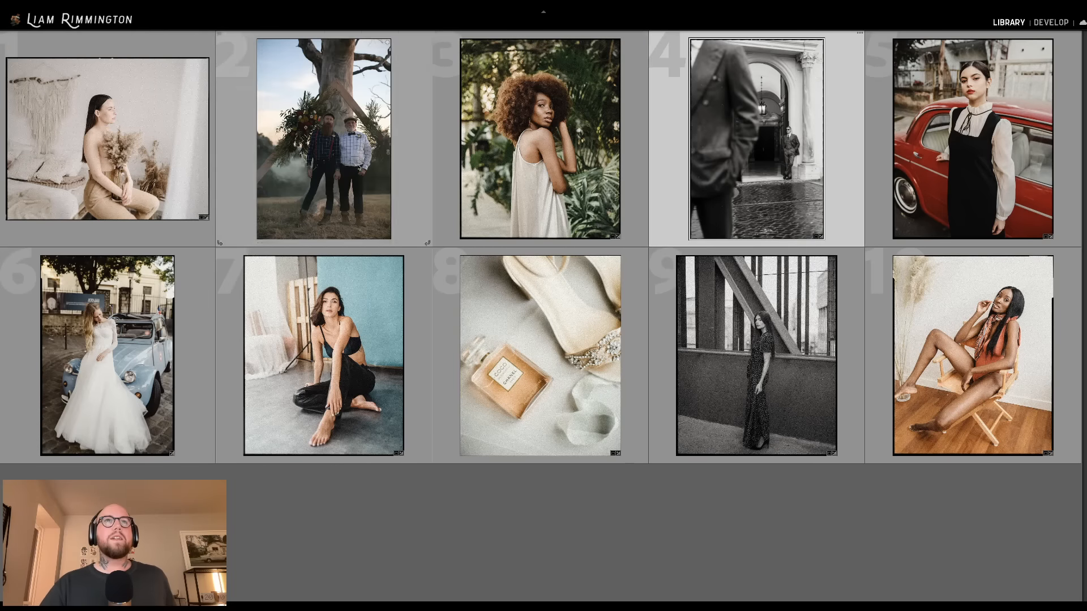
pyautogui.click(414, 215)
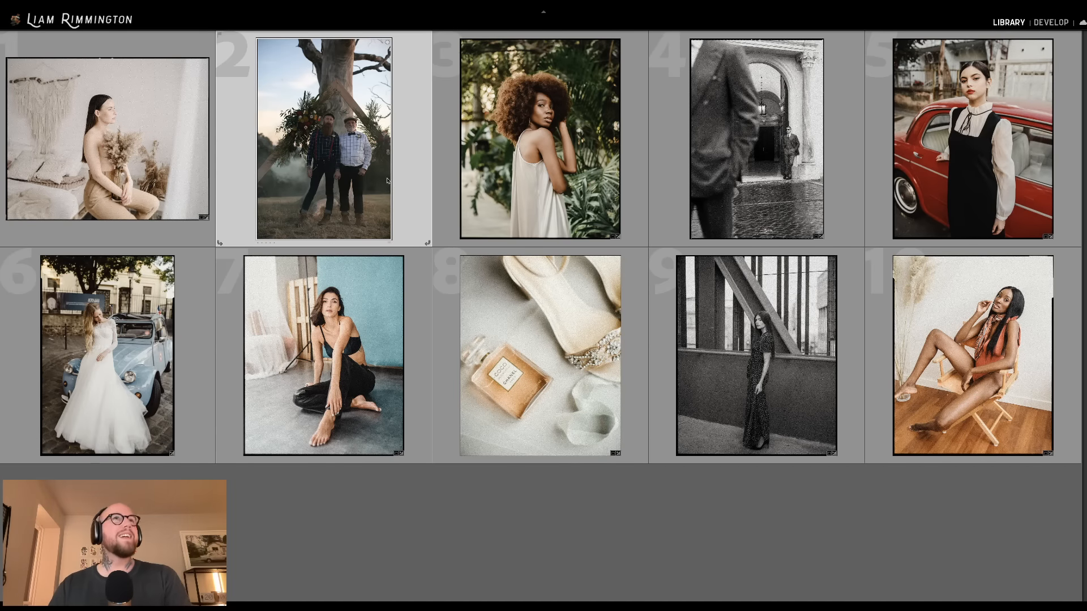
pyautogui.press('d')
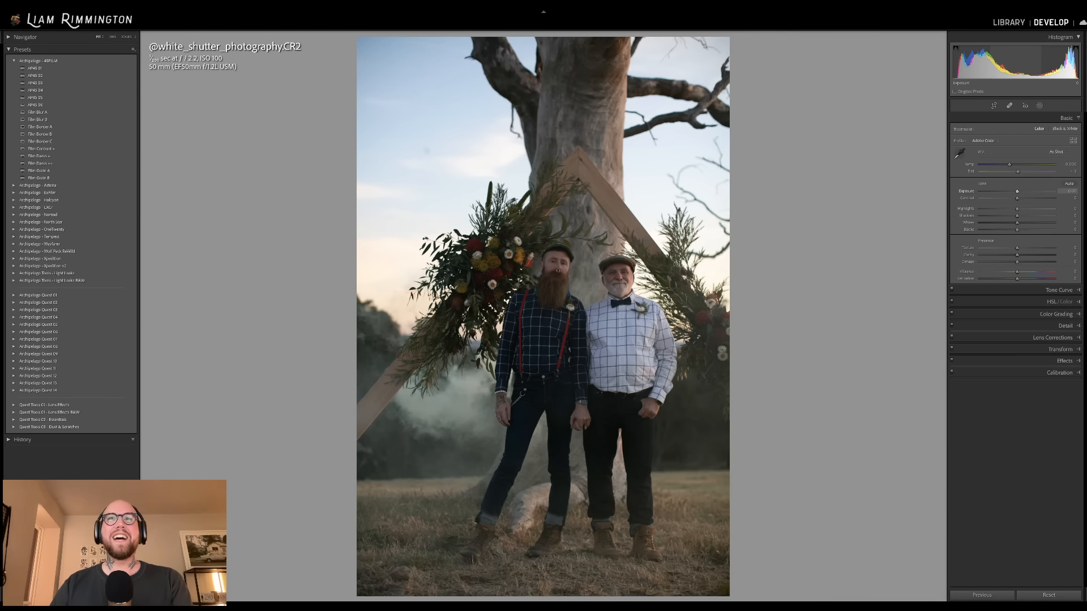
pyautogui.moveTo(1013, 63); pyautogui.dragTo(1017, 64)
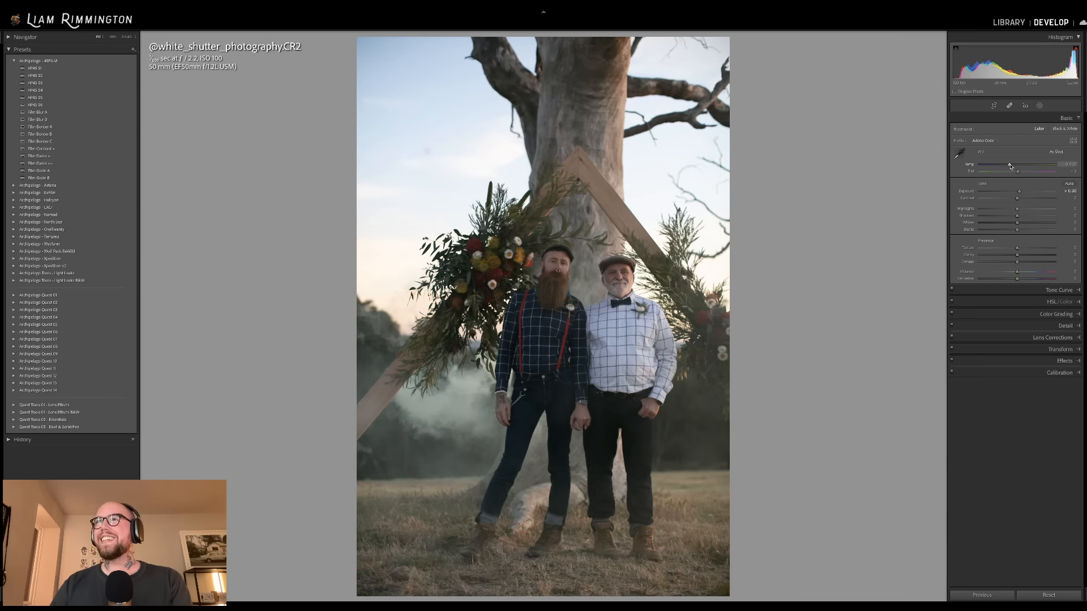
pyautogui.moveTo(1018, 171); pyautogui.dragTo(1009, 166)
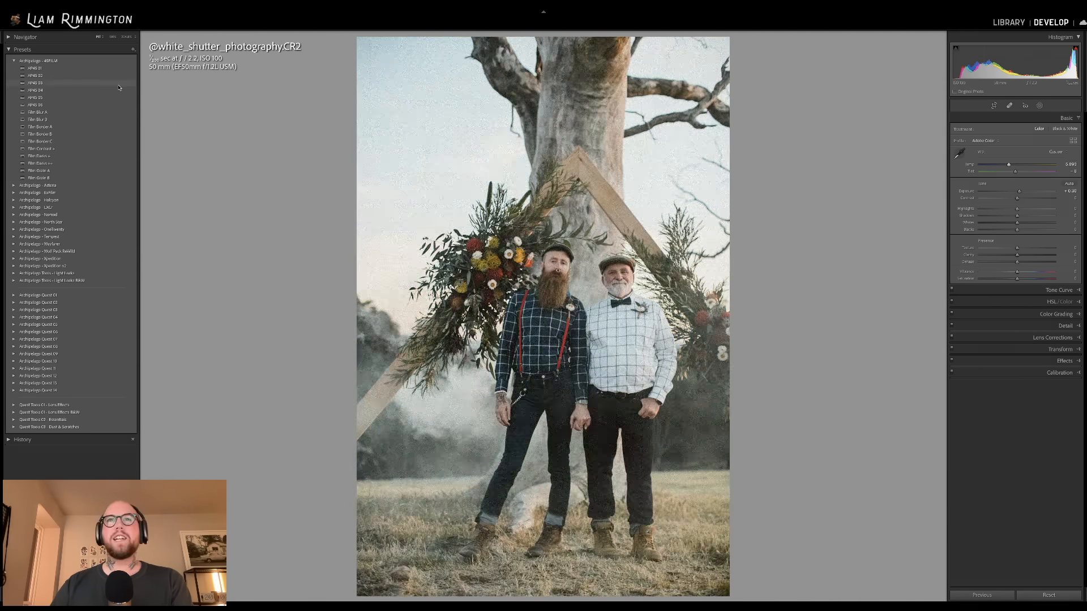
# - Apply the Archipelago film preset numbered 03 to the portrait of the two men and increase its profile amount
pyautogui.click(118, 83)
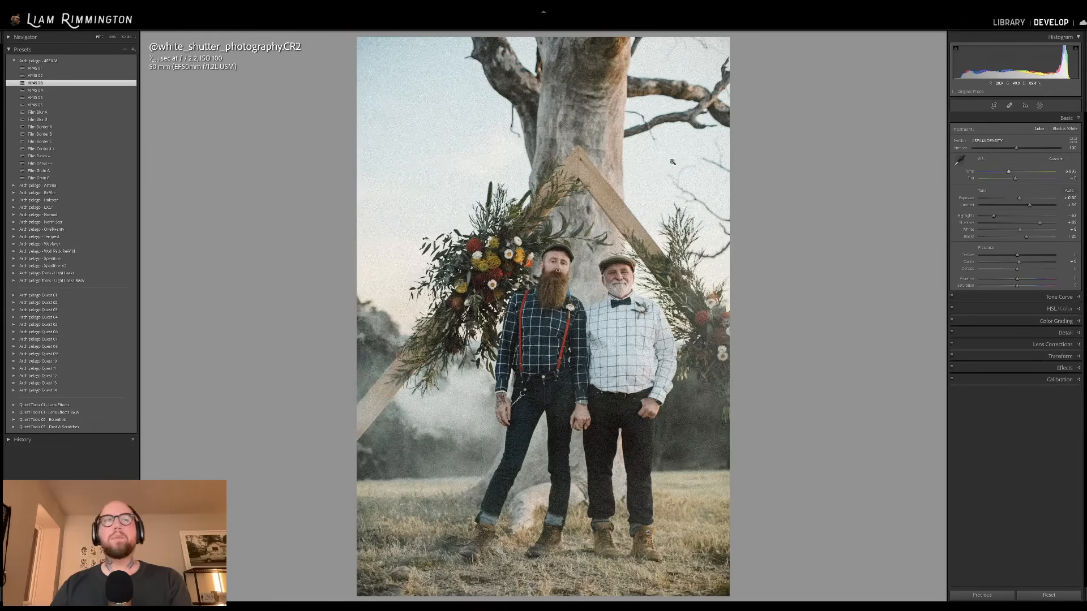
pyautogui.moveTo(1017, 148); pyautogui.dragTo(1038, 151)
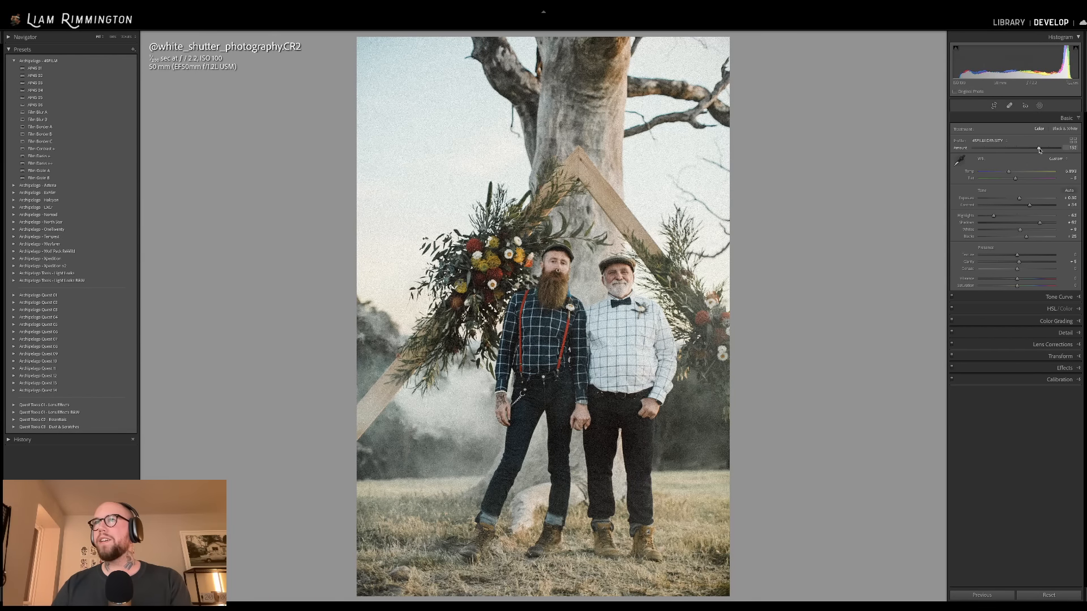
pyautogui.moveTo(1039, 149); pyautogui.dragTo(1036, 149)
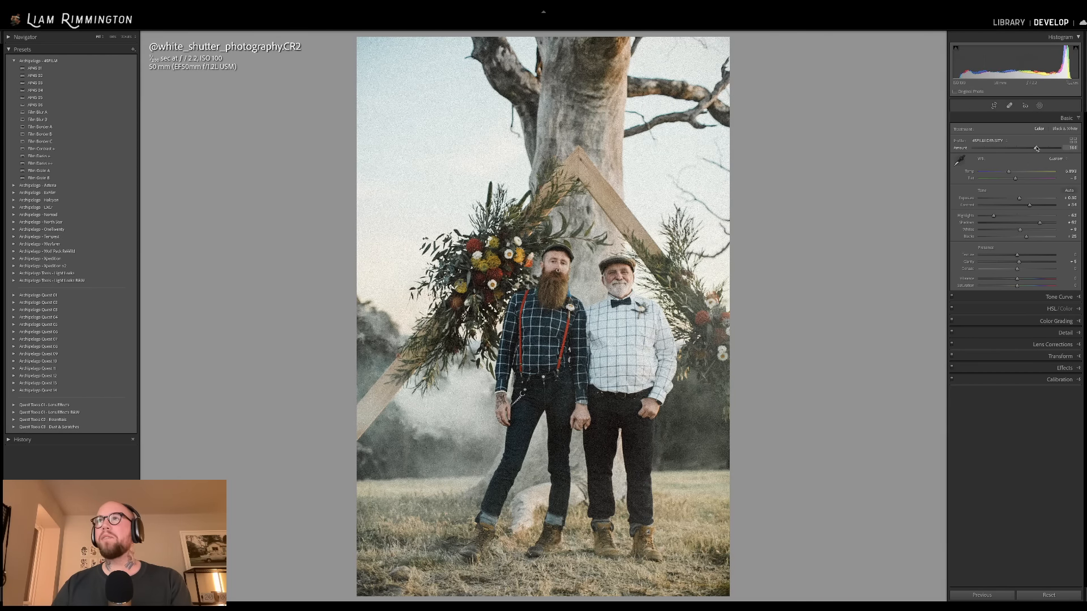
# - Crop the portrait of the two men to a 4 x 5 / 8 x 10 ratio framed lower on them, and nudge the tint down
pyautogui.press('r')
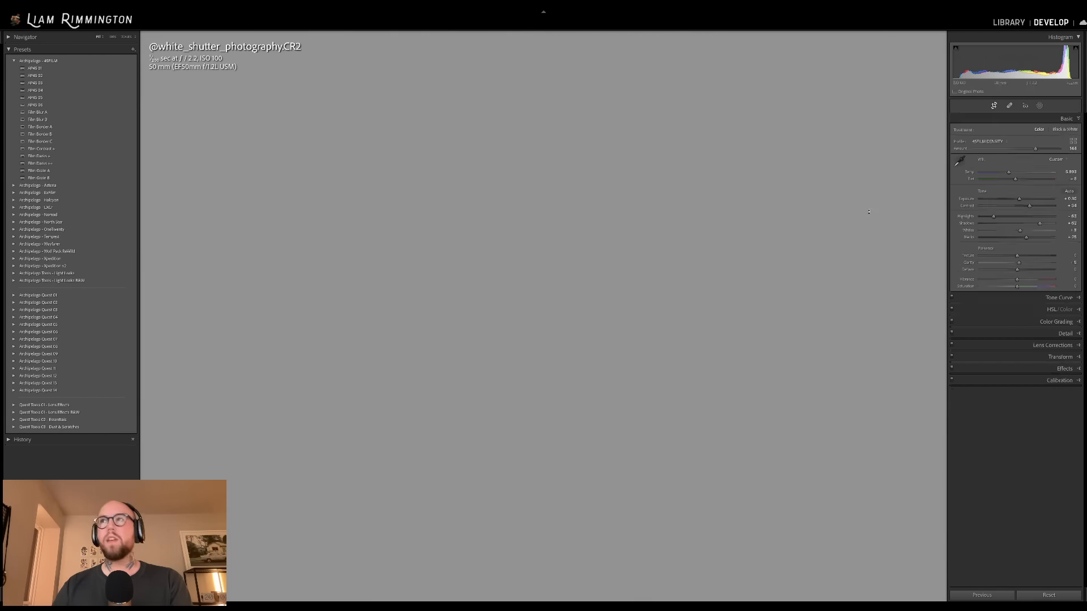
pyautogui.click(1022, 130)
pyautogui.click(1039, 160)
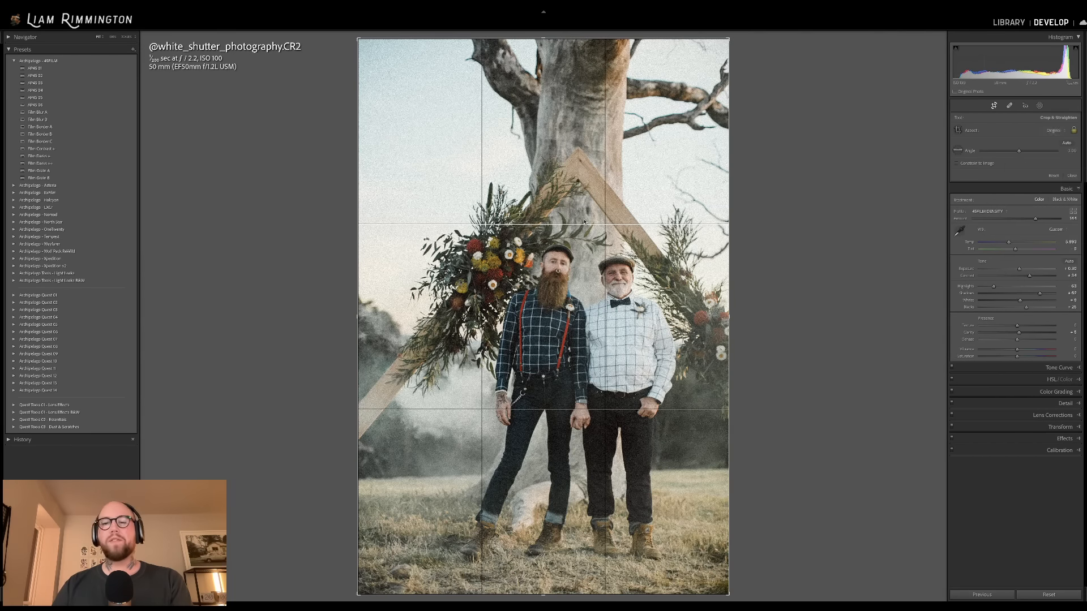
pyautogui.moveTo(574, 306); pyautogui.dragTo(574, 264)
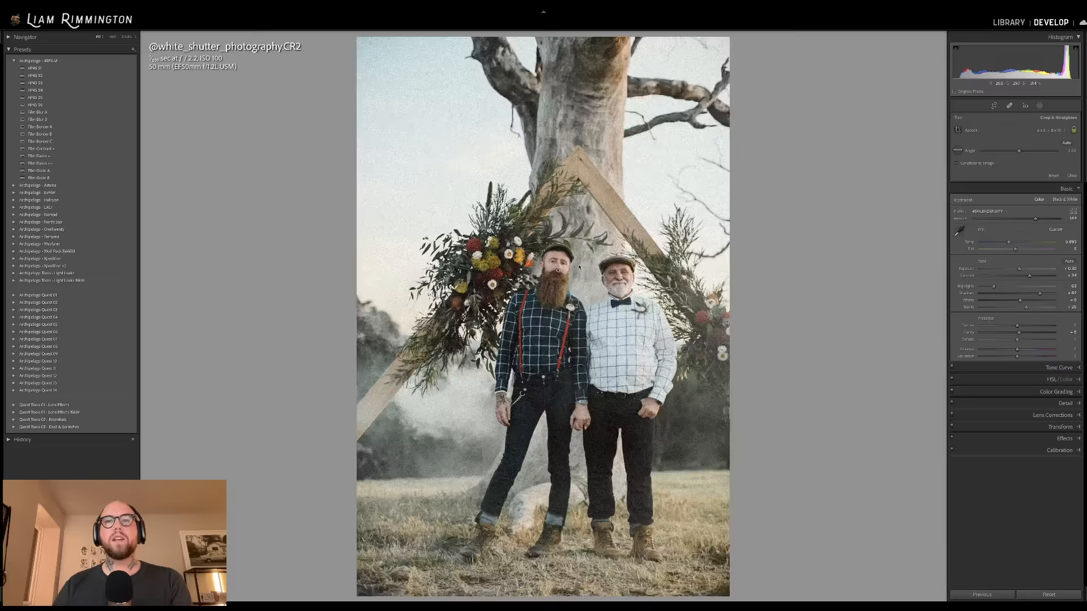
pyautogui.press('Return')
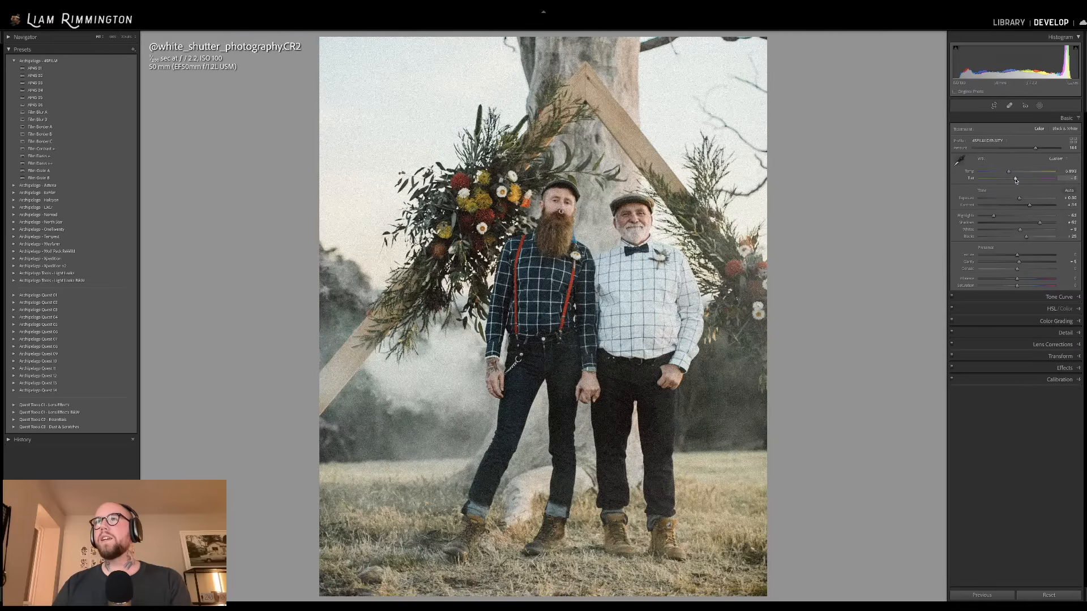
pyautogui.moveTo(1016, 180); pyautogui.dragTo(1015, 180)
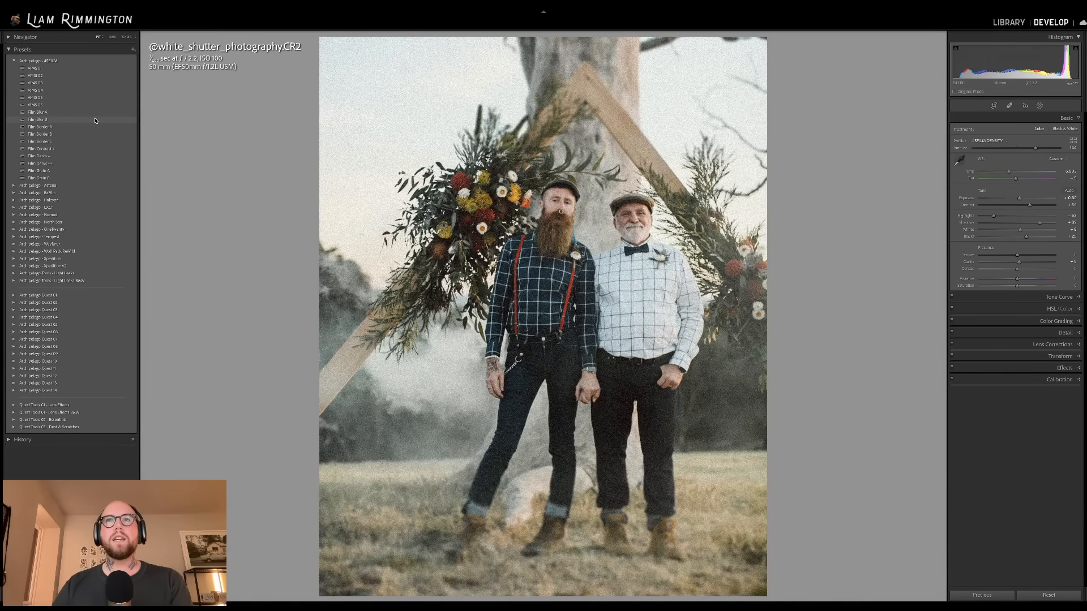
# - Add Film Border A, Film Contrast +, the single-plus preset listed after it and Film Grain B to the portrait, and lower the exposure slightly
pyautogui.click(97, 128)
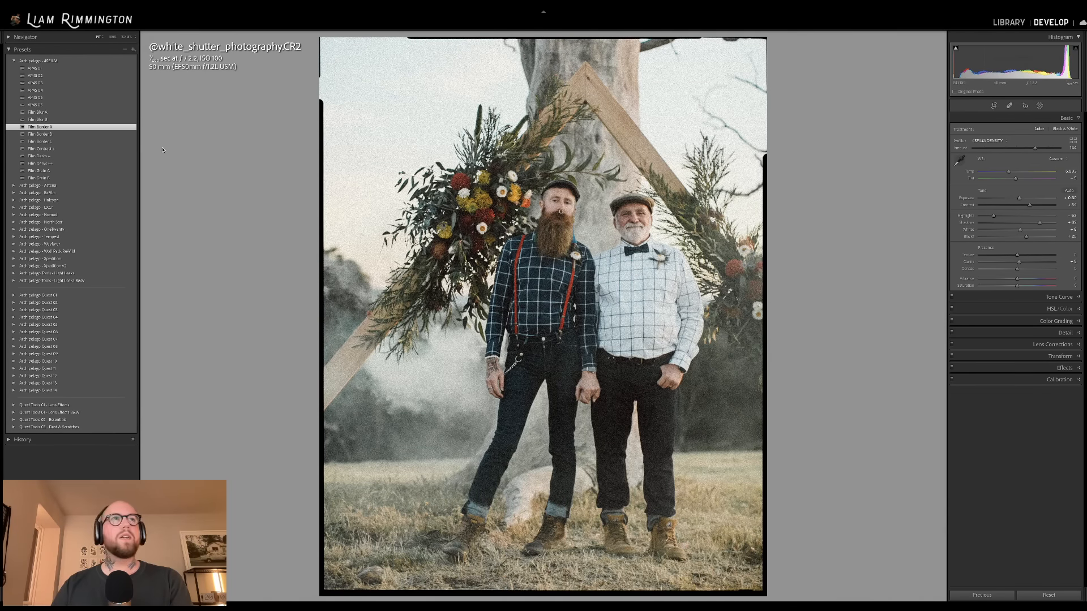
pyautogui.click(118, 150)
pyautogui.click(118, 157)
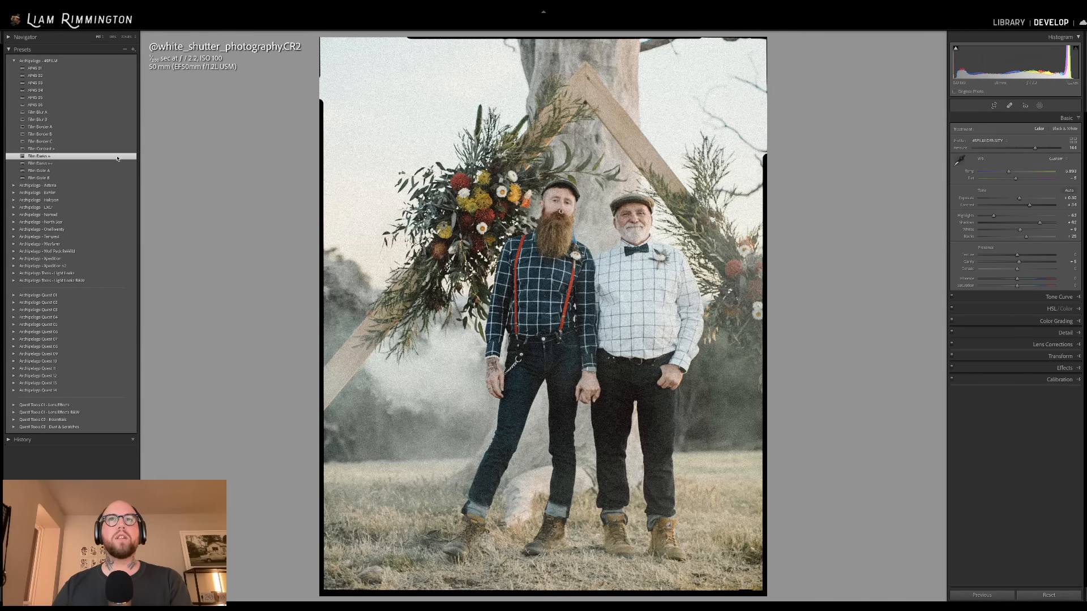
pyautogui.moveTo(1013, 53); pyautogui.dragTo(1005, 53)
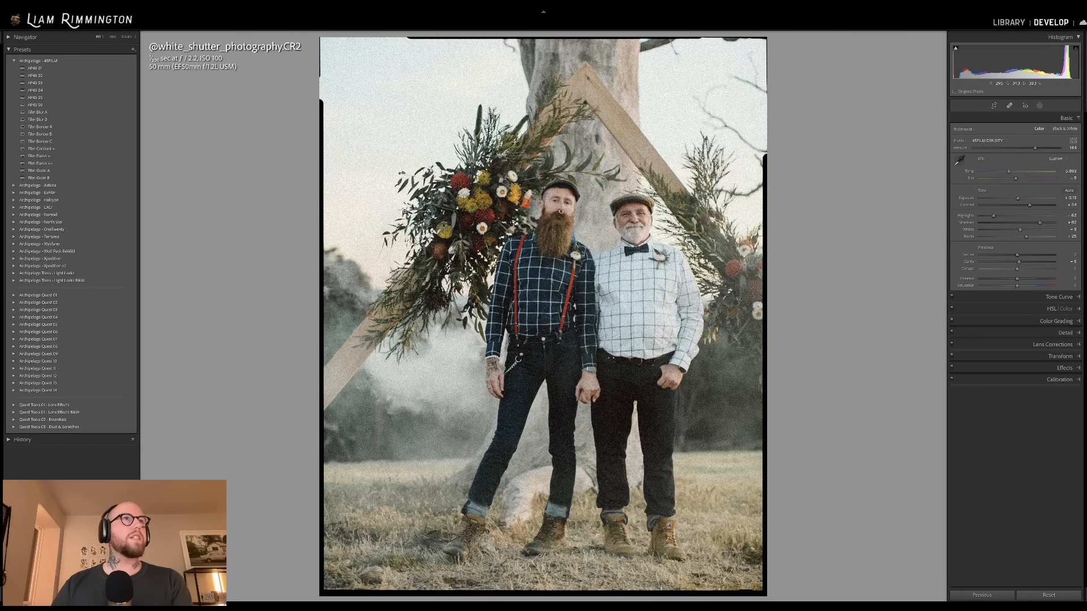
pyautogui.click(120, 179)
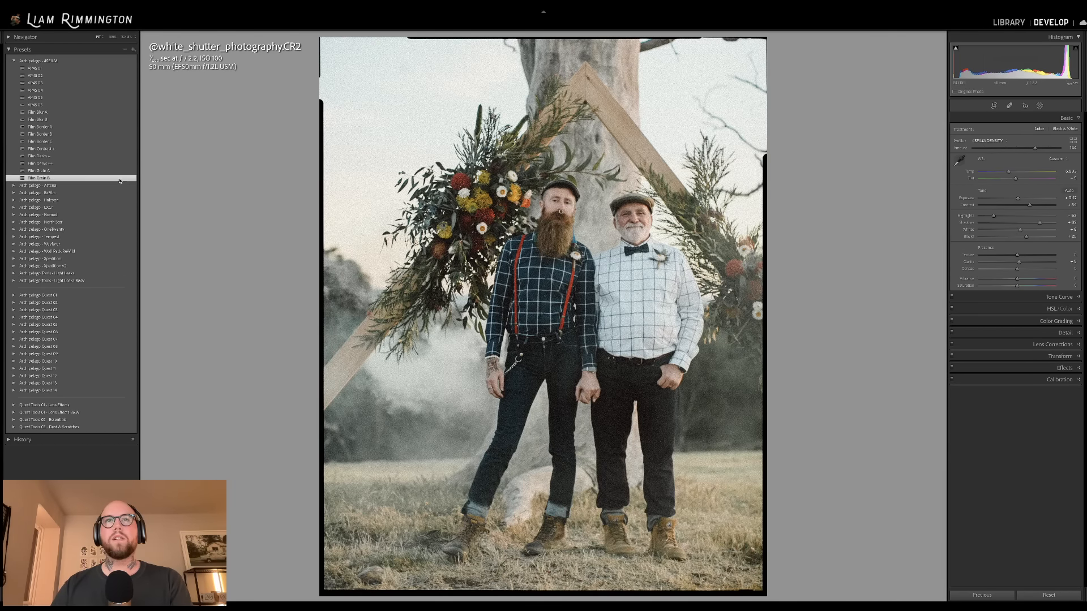
# - Compare the two men's portrait before and after the edit, both close up on their faces and at full-frame size
pyautogui.click(600, 228)
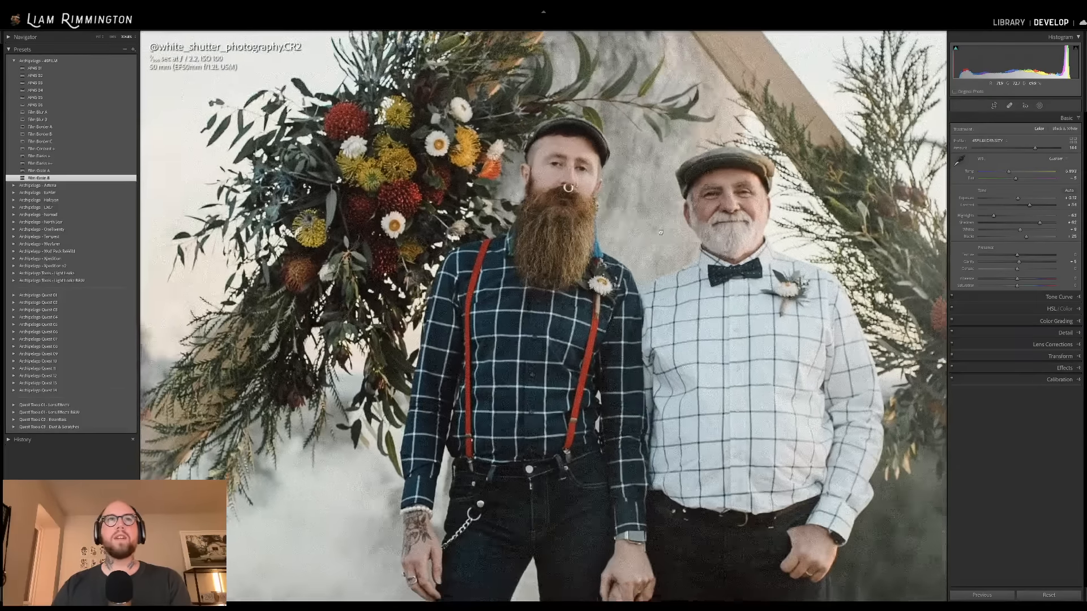
pyautogui.moveTo(654, 246); pyautogui.dragTo(658, 201)
pyautogui.press('\\')
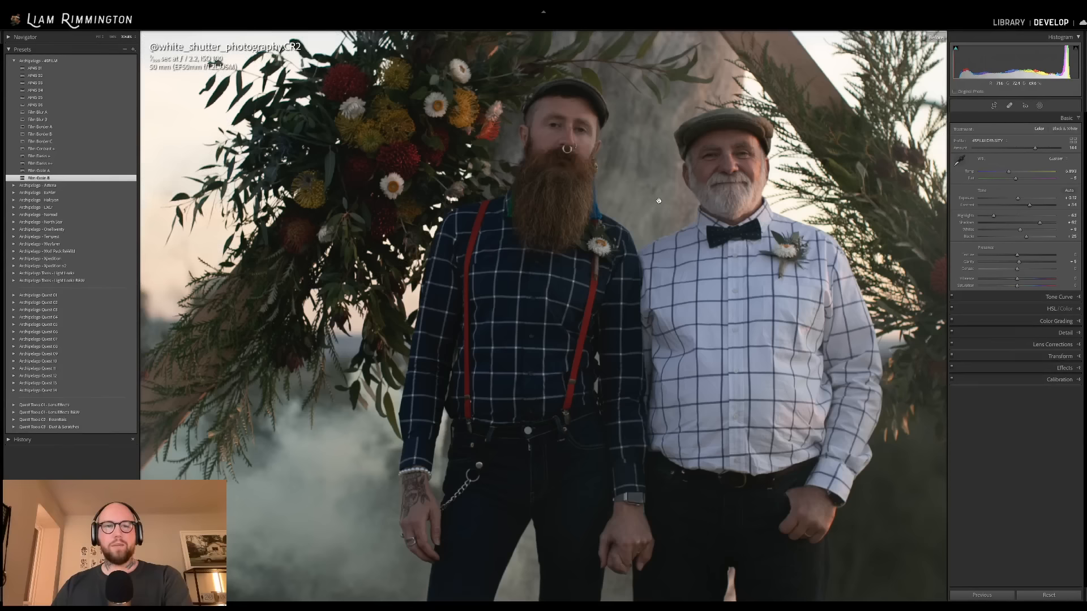
pyautogui.press('\\')
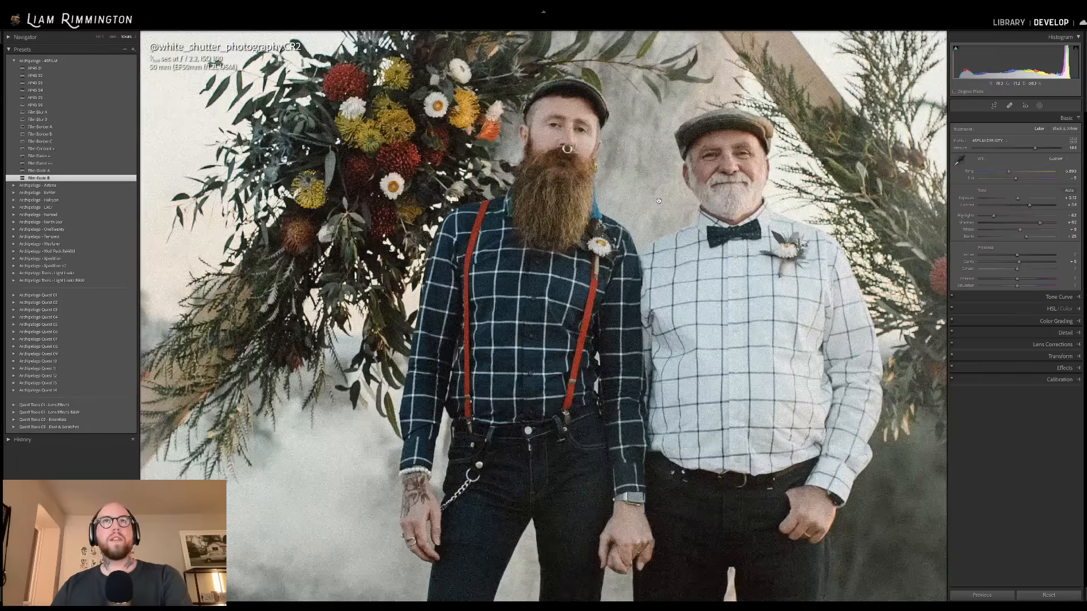
pyautogui.press('\\')
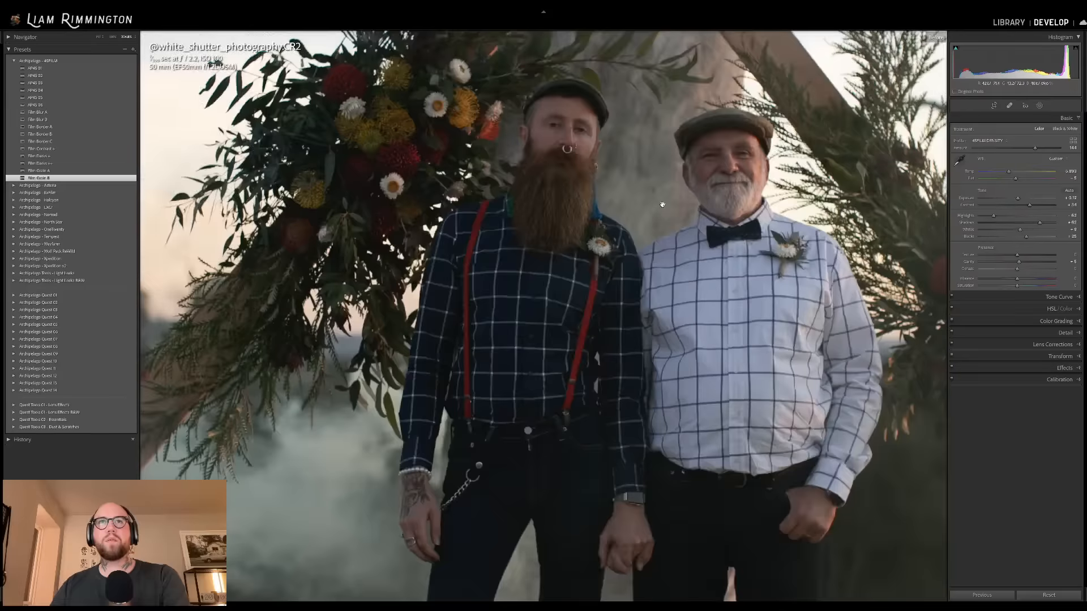
pyautogui.press('\\')
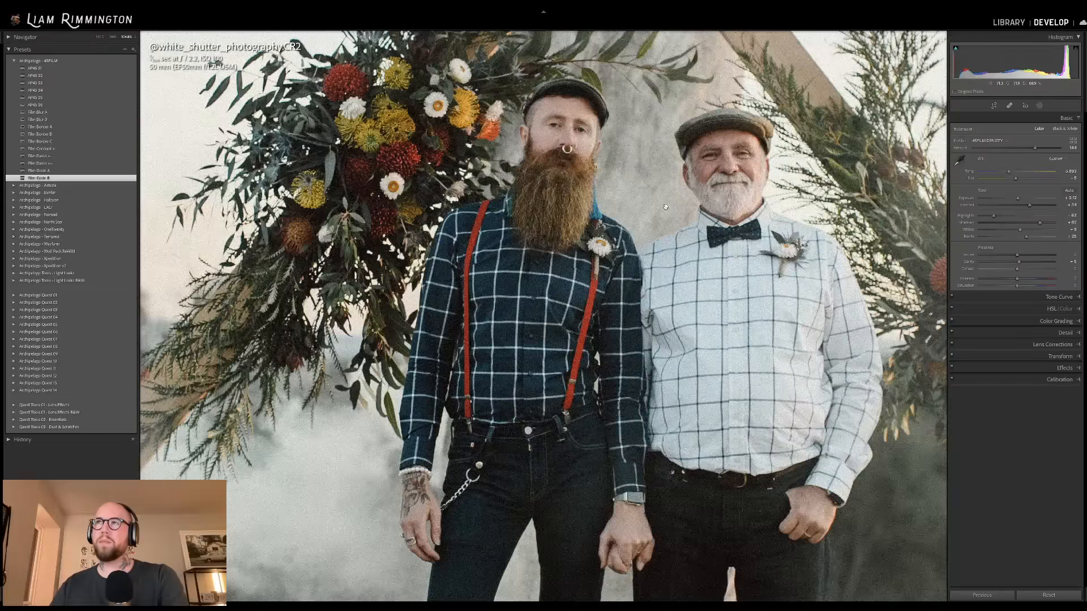
pyautogui.press('\\')
pyautogui.click(666, 208)
pyautogui.press('\\')
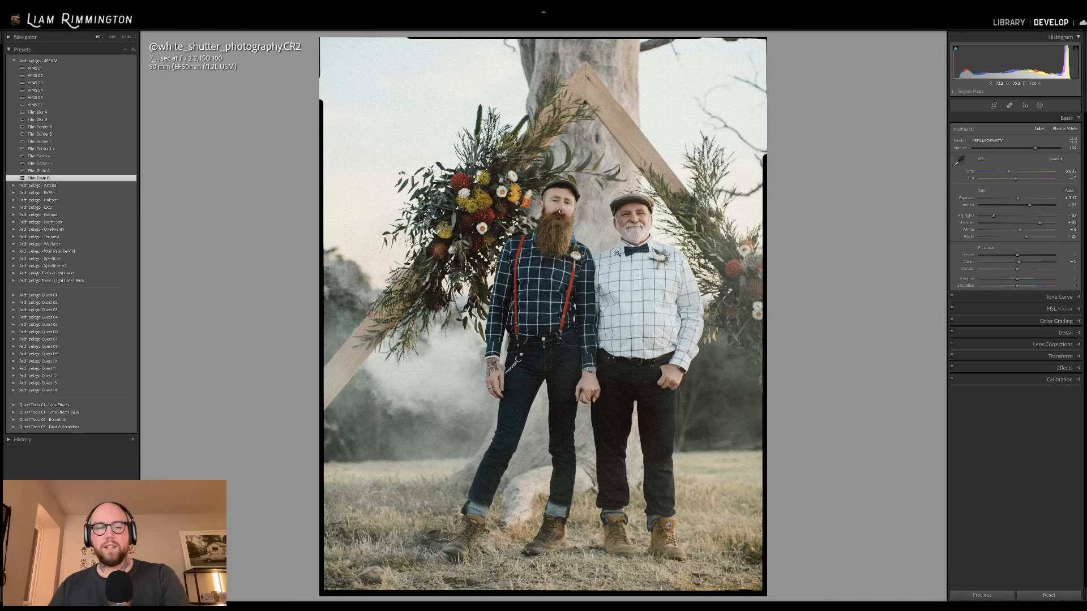
# - Examine the flowers and the bearded man close up in a side-by-side before and after view, and return to the single view
pyautogui.press('y')
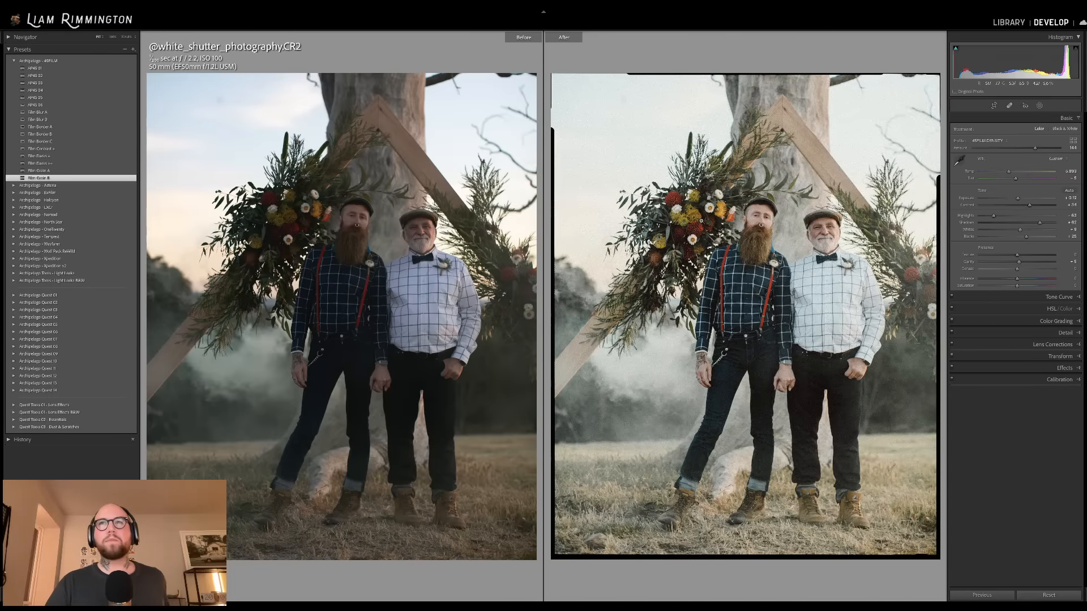
pyautogui.click(701, 221)
pyautogui.moveTo(670, 248); pyautogui.dragTo(852, 28)
pyautogui.moveTo(866, 164); pyautogui.dragTo(671, 478)
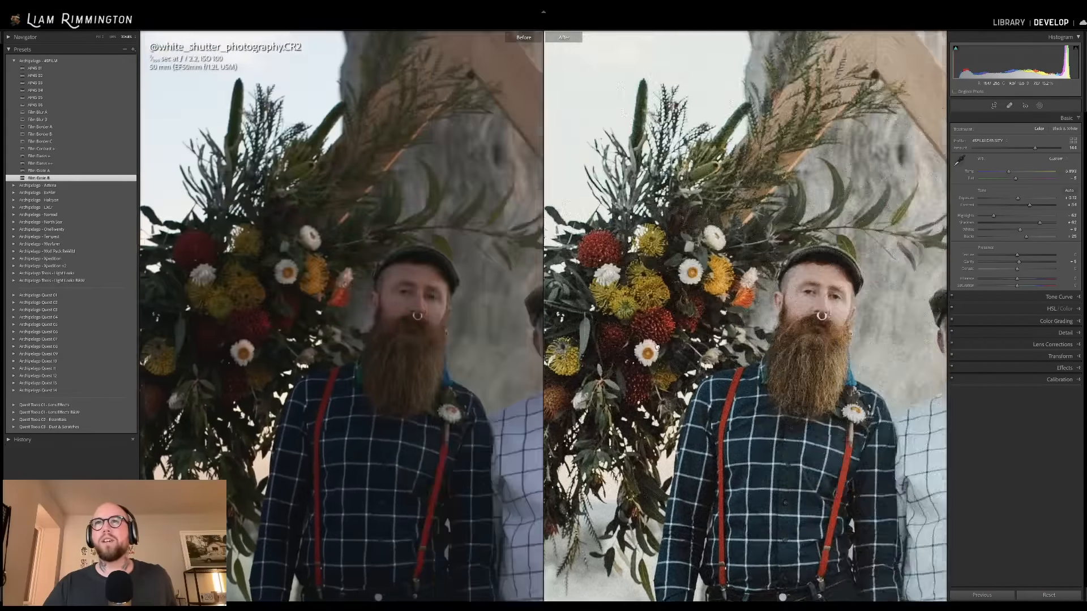
pyautogui.click(880, 216)
pyautogui.press('y')
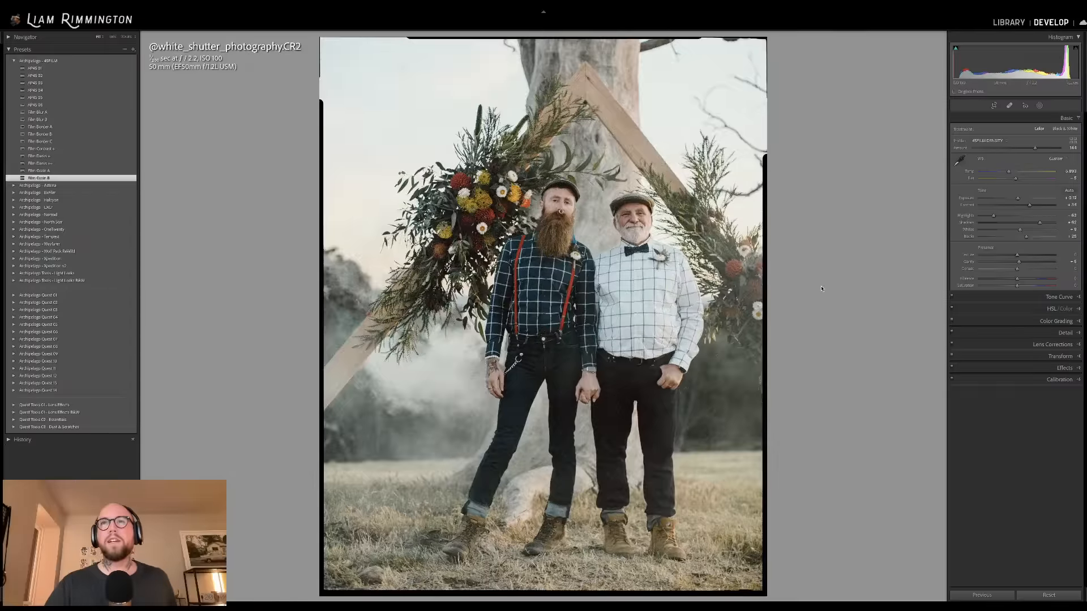